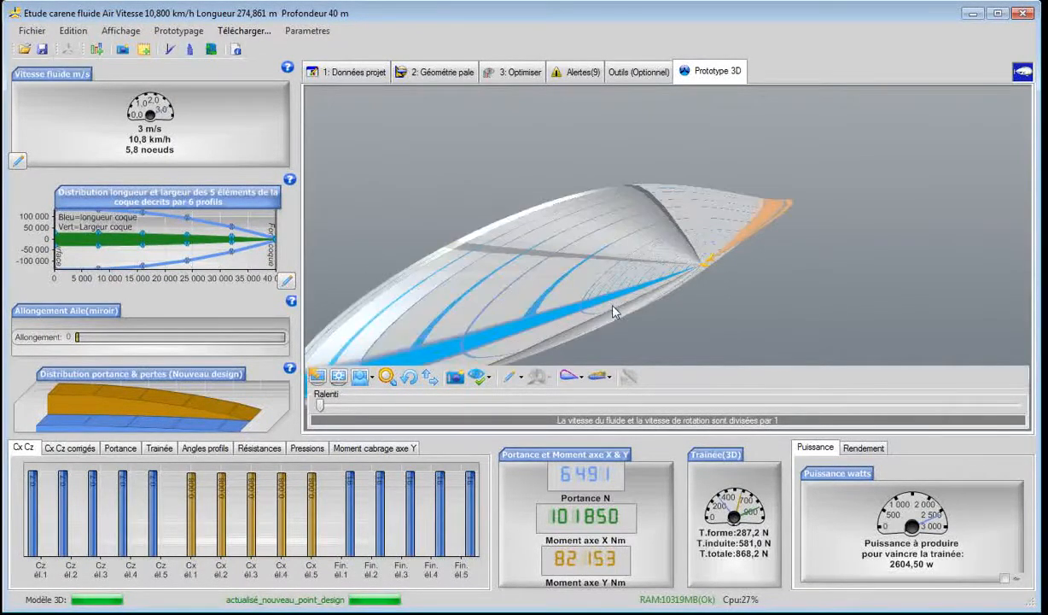
Examine the 3D hull prototype from several angles and view the profiles of elements 1, 4 and 5
{"action": "left_click", "coordinate": [410, 378]}
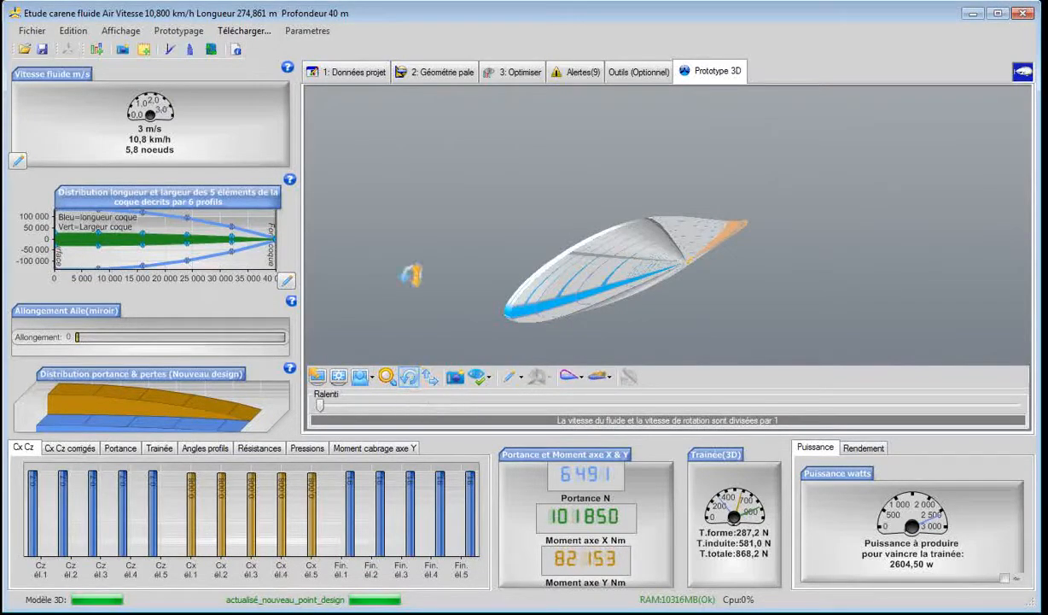
{"action": "left_click_drag", "start_coordinate": [412, 274], "coordinate": [439, 274]}
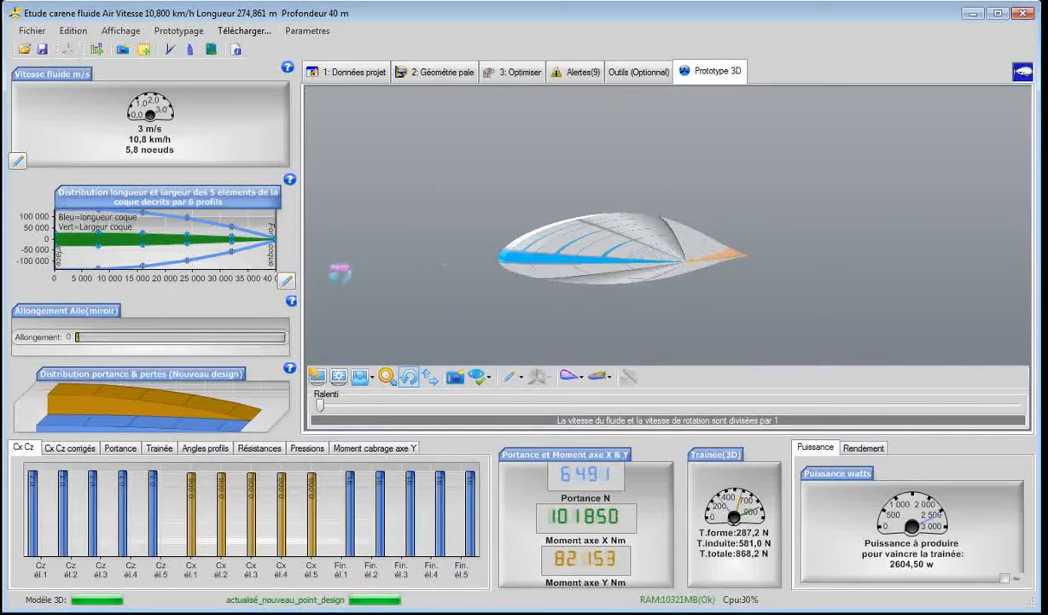
{"action": "left_click_drag", "start_coordinate": [327, 273], "coordinate": [766, 358]}
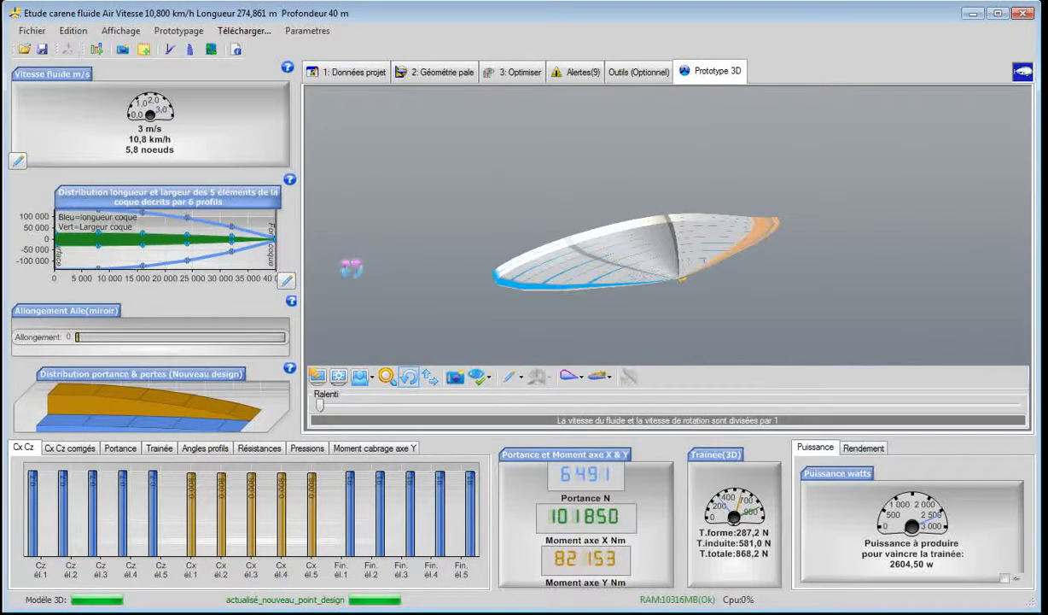
{"action": "left_click_drag", "start_coordinate": [342, 255], "coordinate": [547, 269]}
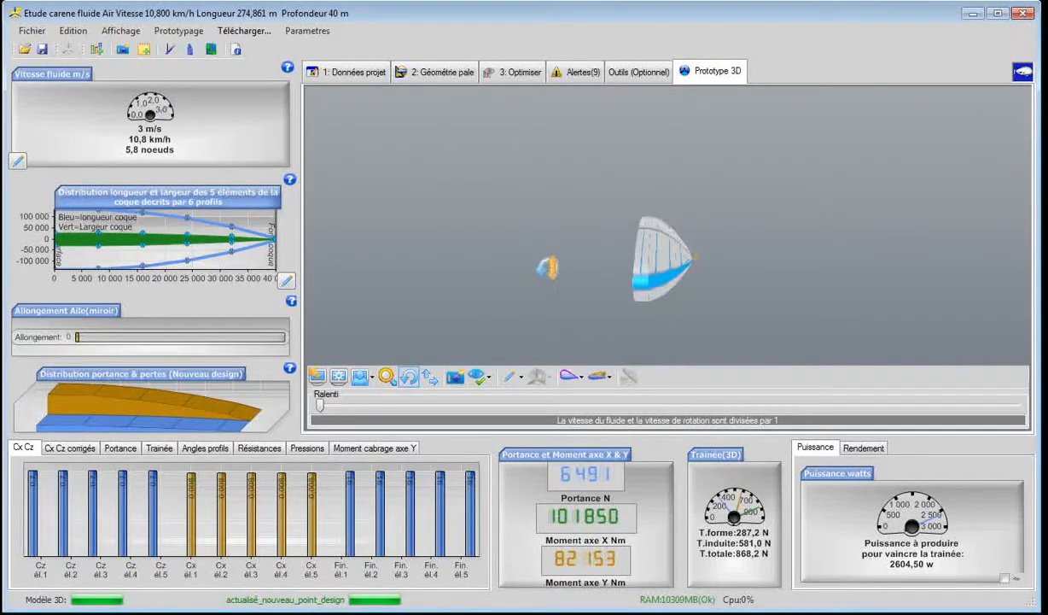
{"action": "left_click_drag", "start_coordinate": [345, 265], "coordinate": [353, 269]}
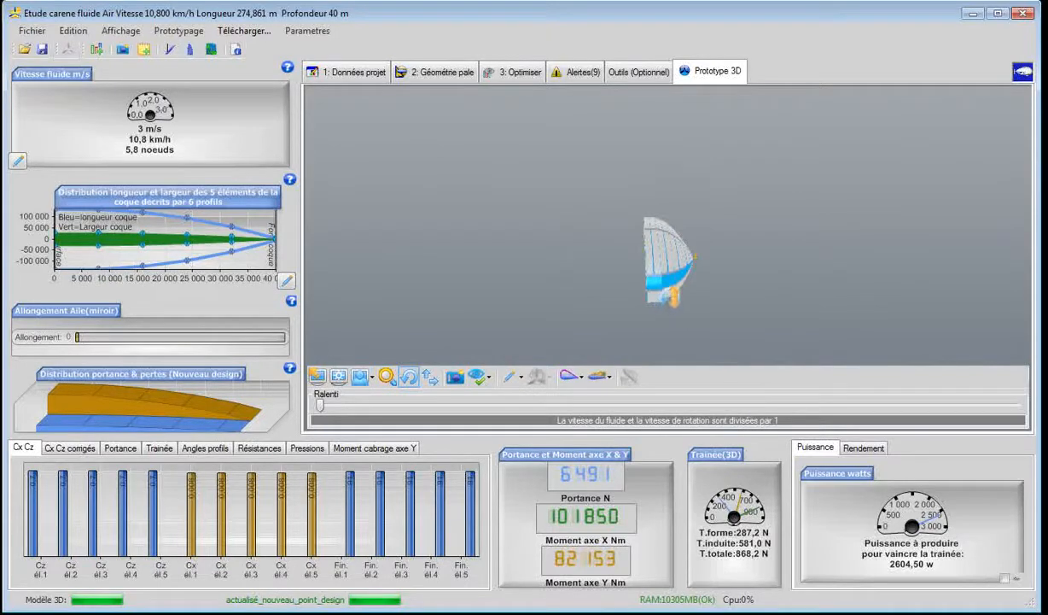
{"action": "left_click", "coordinate": [649, 288]}
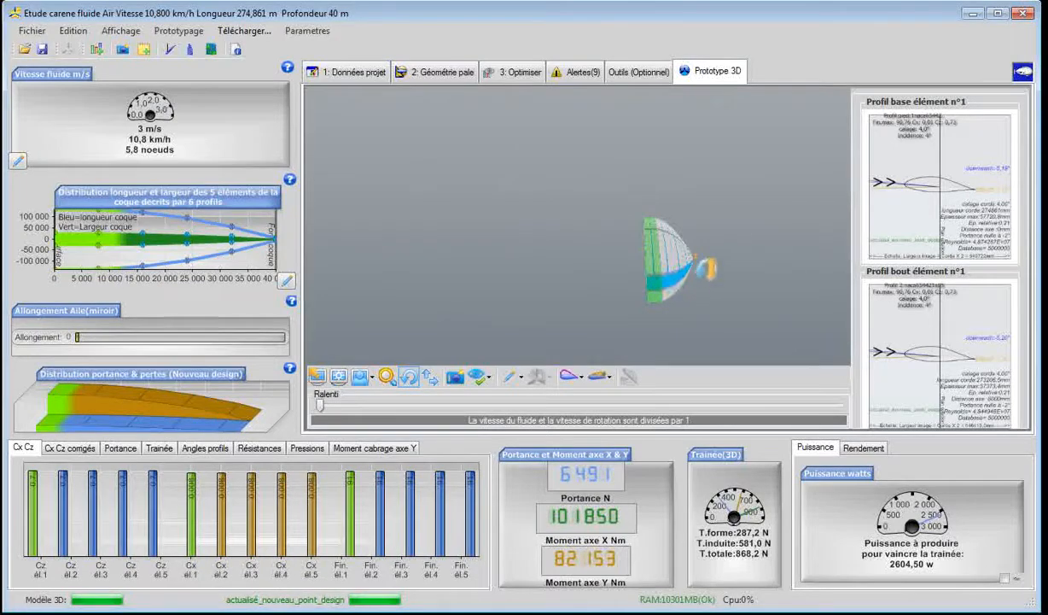
{"action": "left_click", "coordinate": [707, 263]}
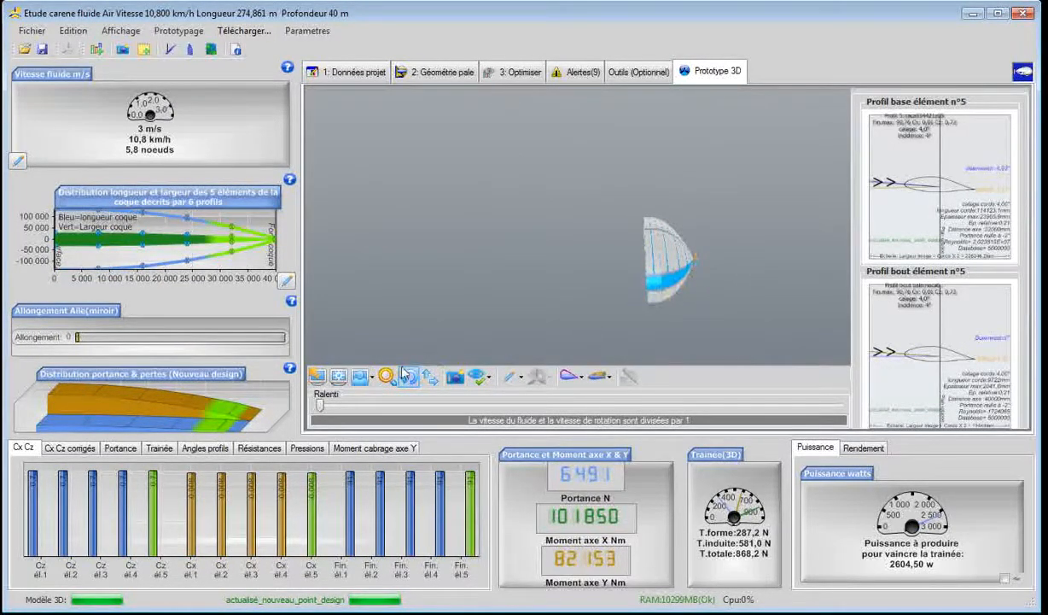
{"action": "left_click", "coordinate": [694, 267]}
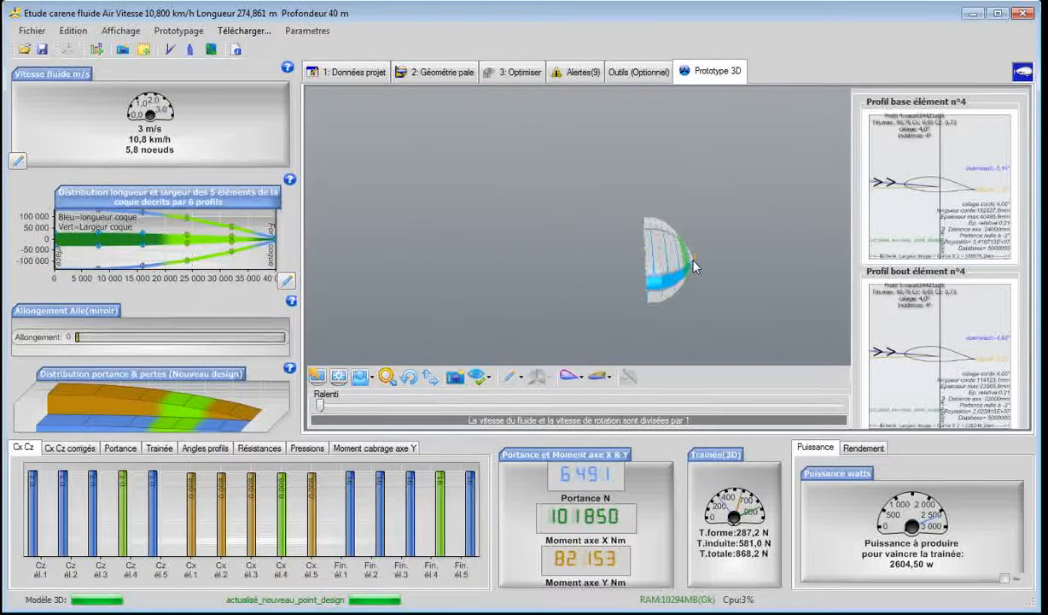
{"action": "left_click", "coordinate": [648, 270]}
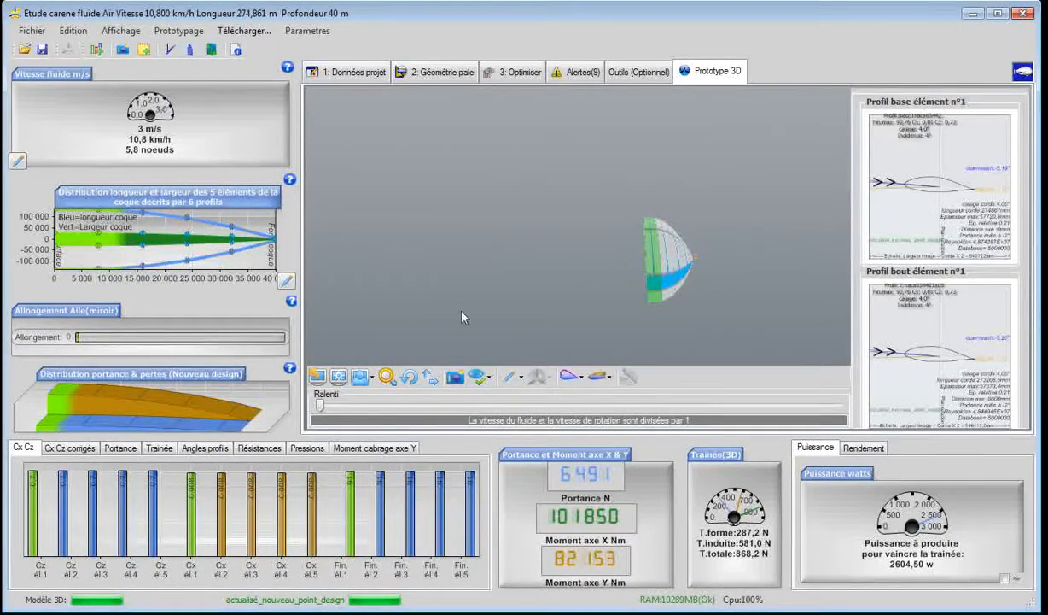
Rotate the hull prototype until it is seen nearly edge-on and inspect elements 1 and 3 along its depth
{"action": "left_click", "coordinate": [409, 375]}
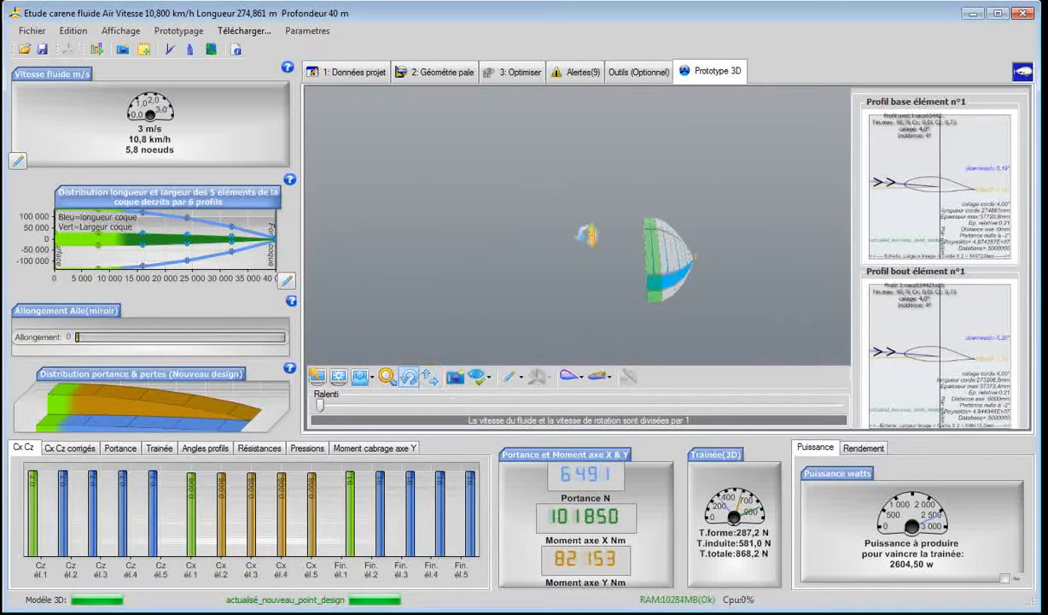
{"action": "mouse_move", "coordinate": [586, 234]}
{"action": "left_mouse_down"}
{"action": "mouse_move", "coordinate": [585, 320]}
{"action": "mouse_move", "coordinate": [601, 305]}
{"action": "left_mouse_up"}
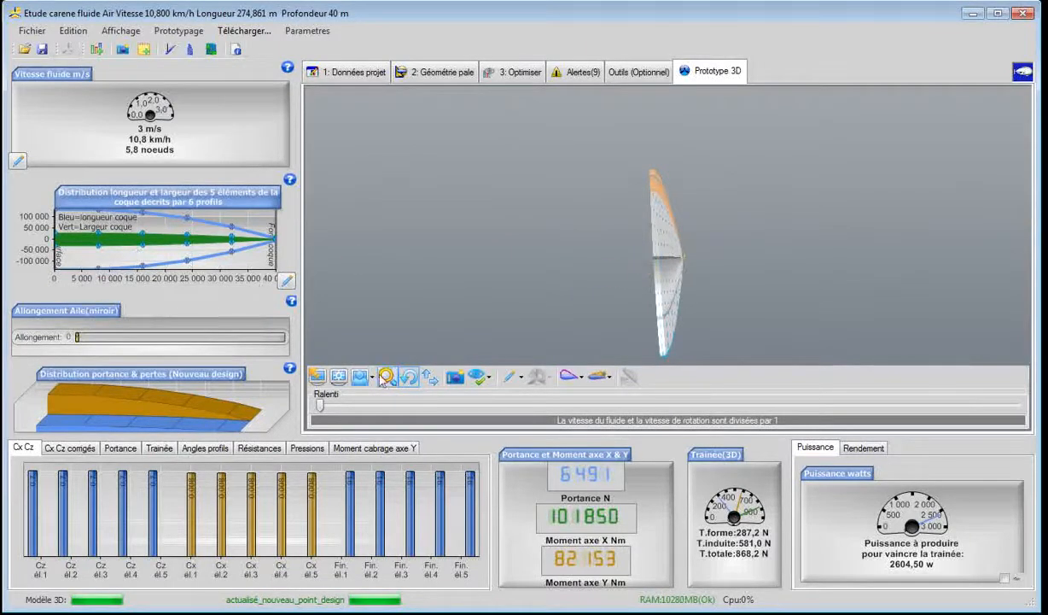
{"action": "left_click", "coordinate": [414, 382]}
{"action": "left_click", "coordinate": [662, 272]}
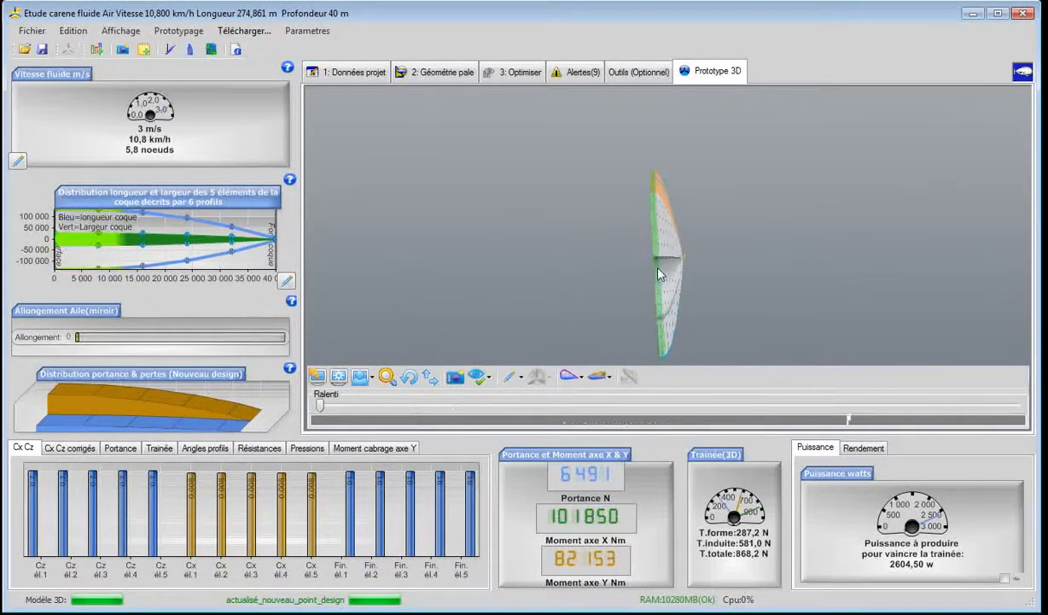
{"action": "left_click", "coordinate": [667, 261]}
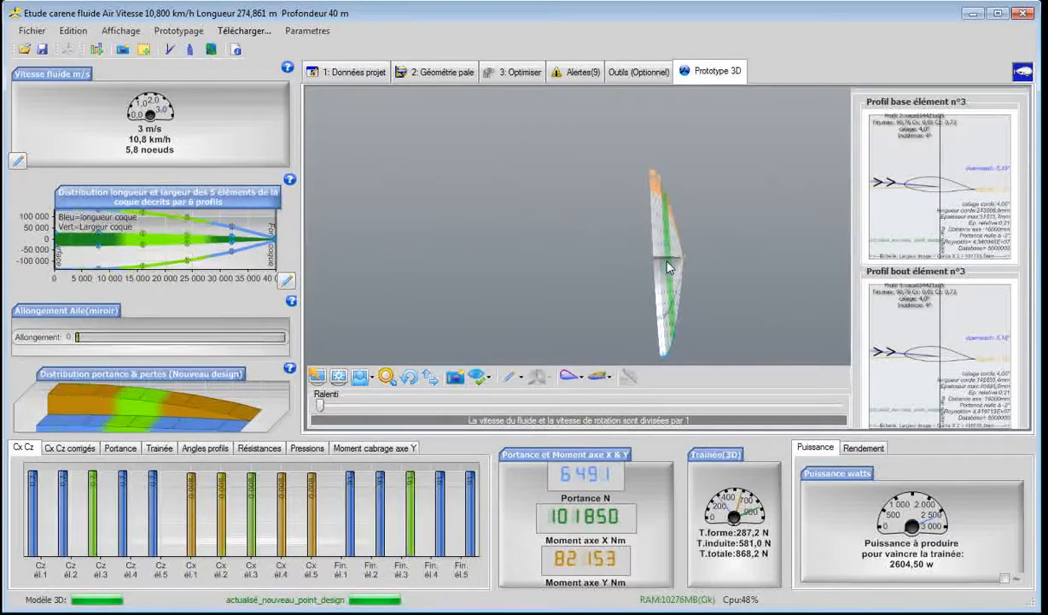
{"action": "left_click", "coordinate": [673, 260]}
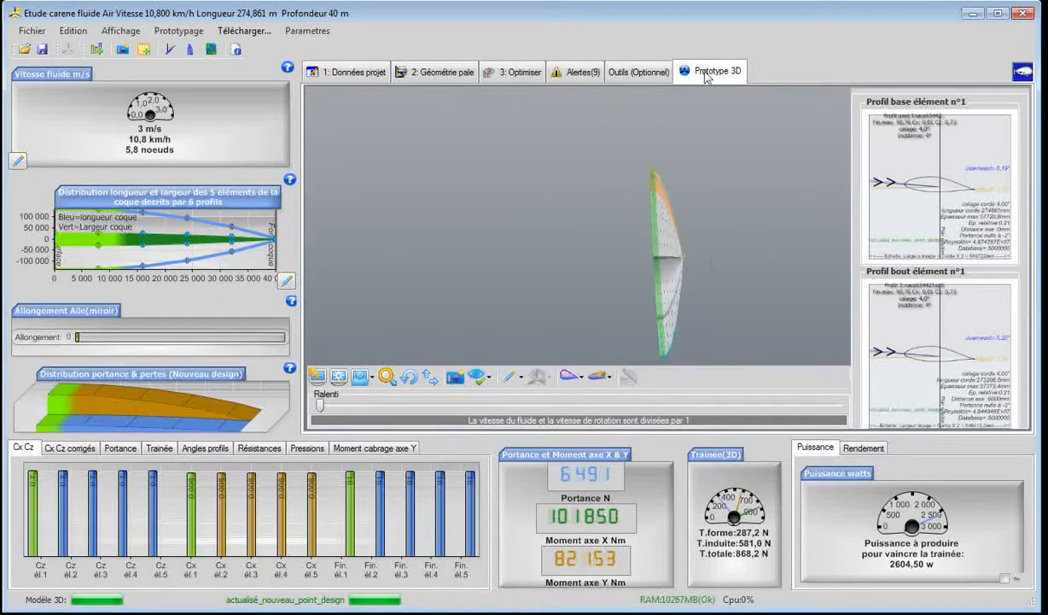
Review the hull dimensions in the blade geometry settings: depth, basic length and bottom length
{"action": "left_click", "coordinate": [453, 76]}
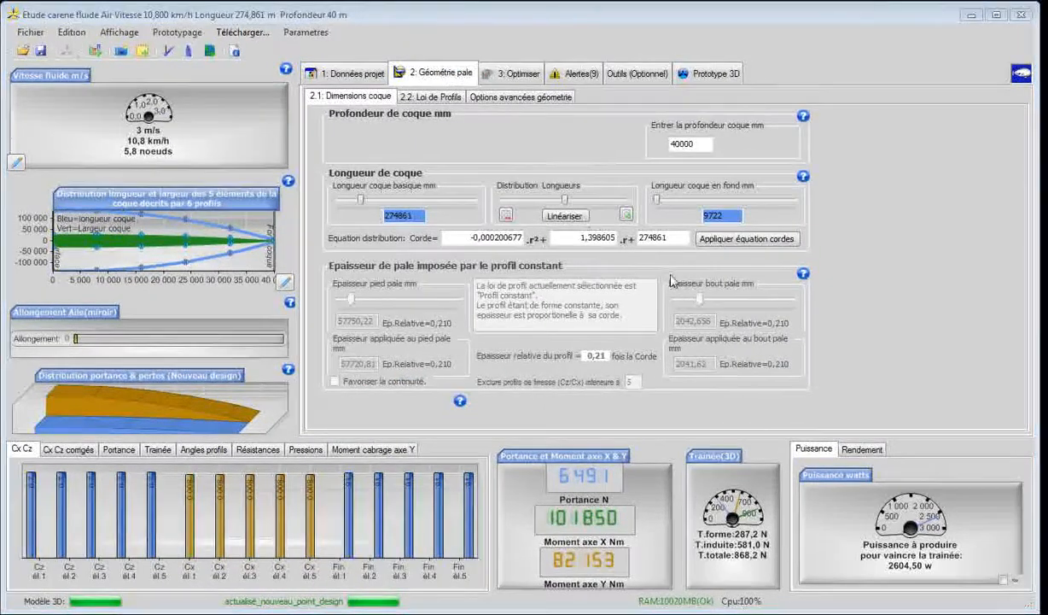
{"action": "double_click", "coordinate": [694, 143]}
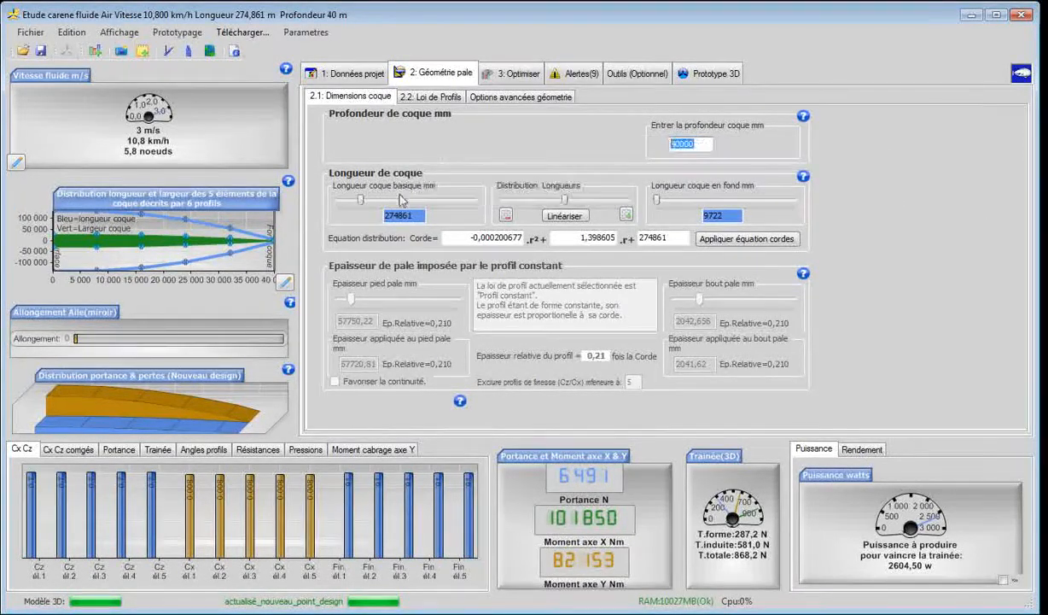
{"action": "left_click_drag", "start_coordinate": [417, 215], "coordinate": [371, 215]}
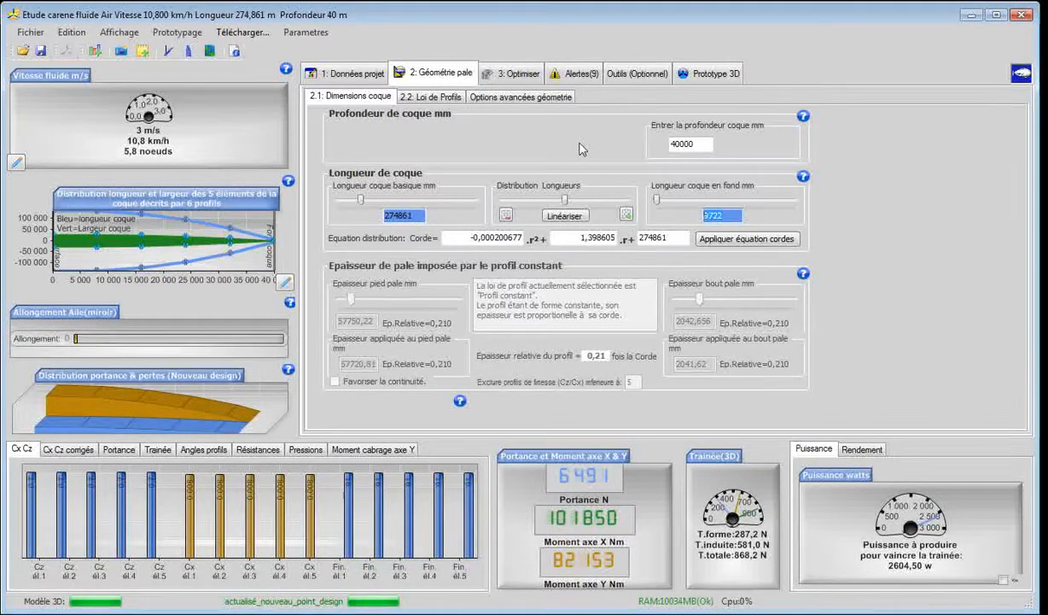
{"action": "left_click", "coordinate": [672, 144]}
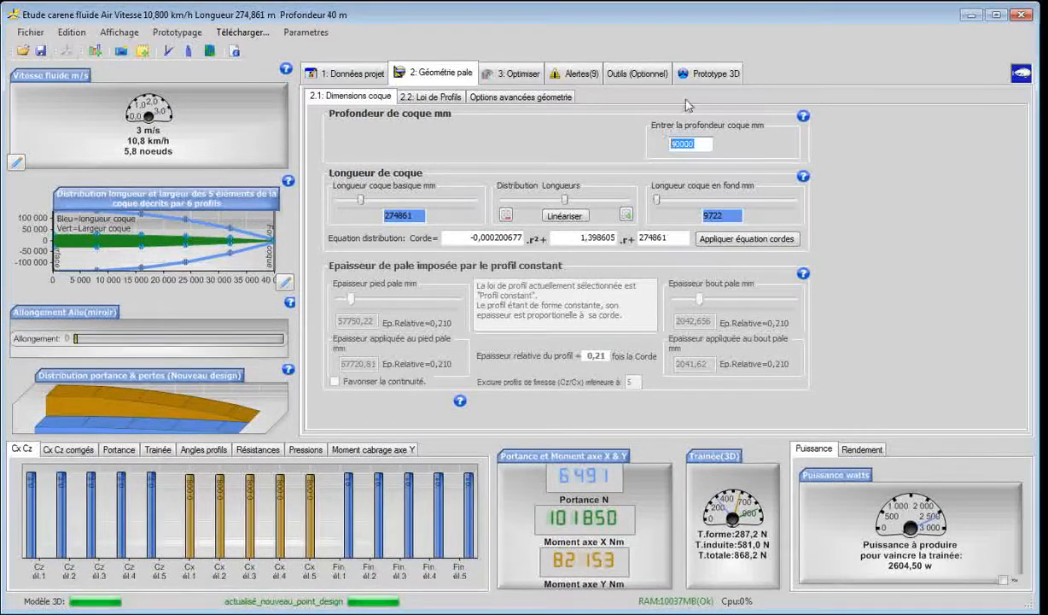
Examine the 3D hull prototype's surface element and underside from several angles and distances
{"action": "left_click", "coordinate": [683, 74]}
{"action": "left_click_drag", "start_coordinate": [563, 277], "coordinate": [738, 287]}
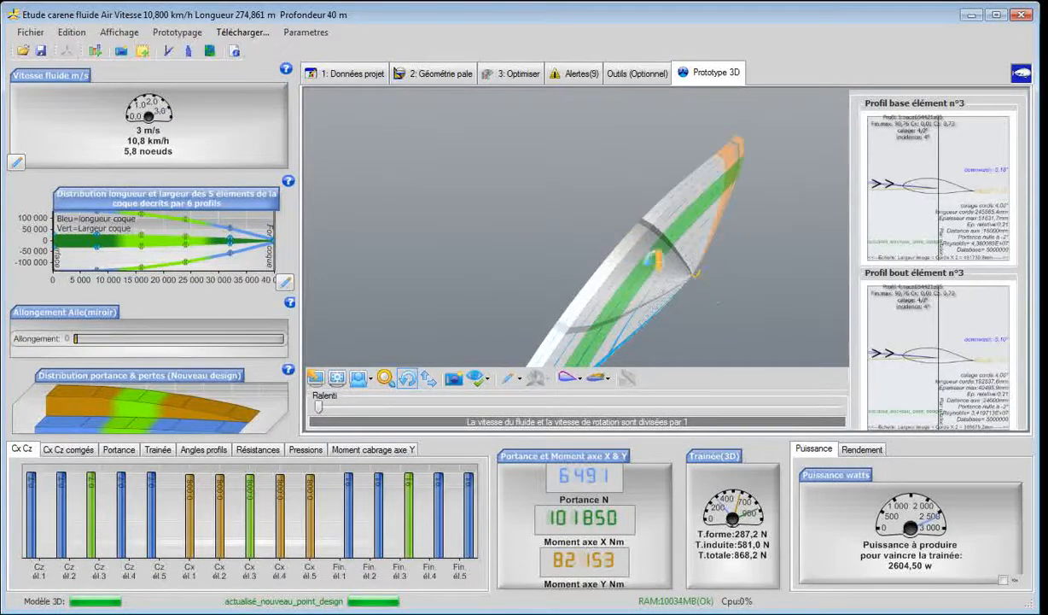
{"action": "scroll", "coordinate": [703, 287], "scroll_direction": "up", "scroll_amount": 3}
{"action": "left_click", "coordinate": [629, 215]}
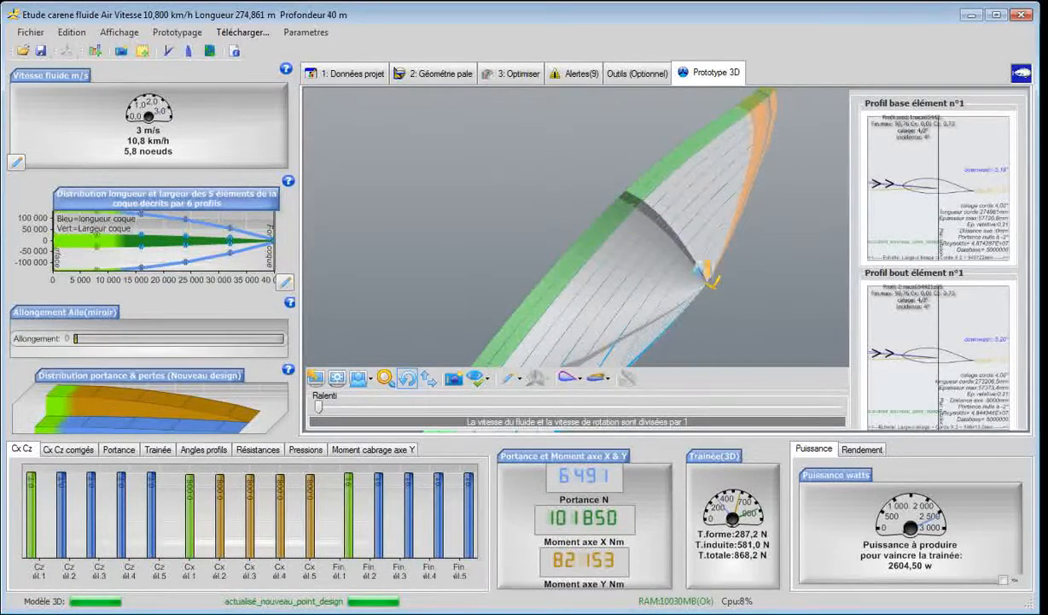
{"action": "left_click_drag", "start_coordinate": [721, 297], "coordinate": [696, 224]}
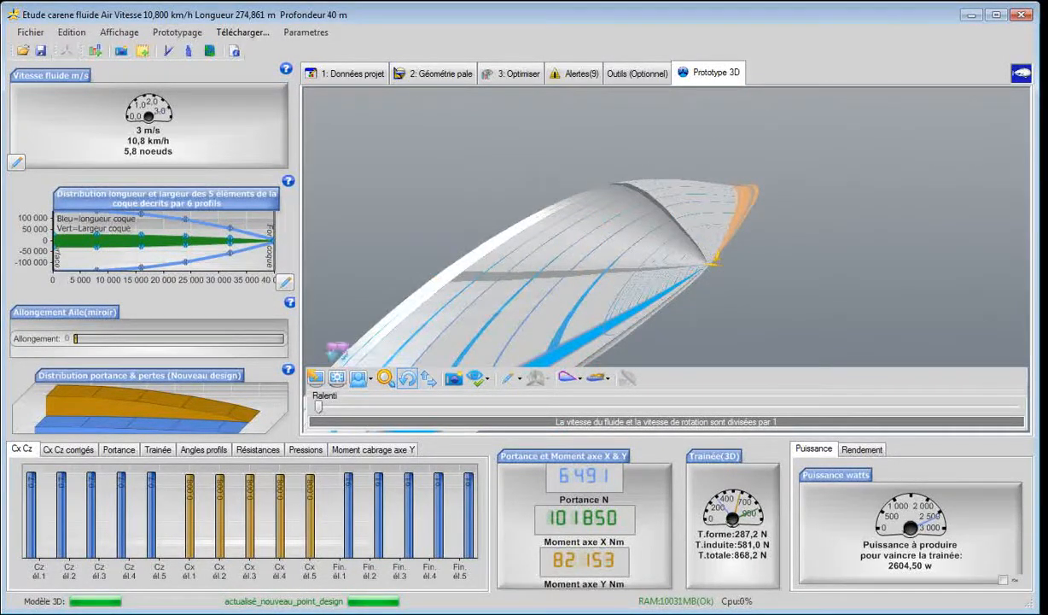
{"action": "left_click_drag", "start_coordinate": [333, 342], "coordinate": [745, 363]}
{"action": "left_click_drag", "start_coordinate": [403, 298], "coordinate": [354, 277]}
{"action": "left_click_drag", "start_coordinate": [707, 298], "coordinate": [811, 350]}
{"action": "scroll", "coordinate": [759, 311], "scroll_direction": "up", "scroll_amount": 3}
{"action": "scroll", "coordinate": [759, 311], "scroll_direction": "up", "scroll_amount": 3}
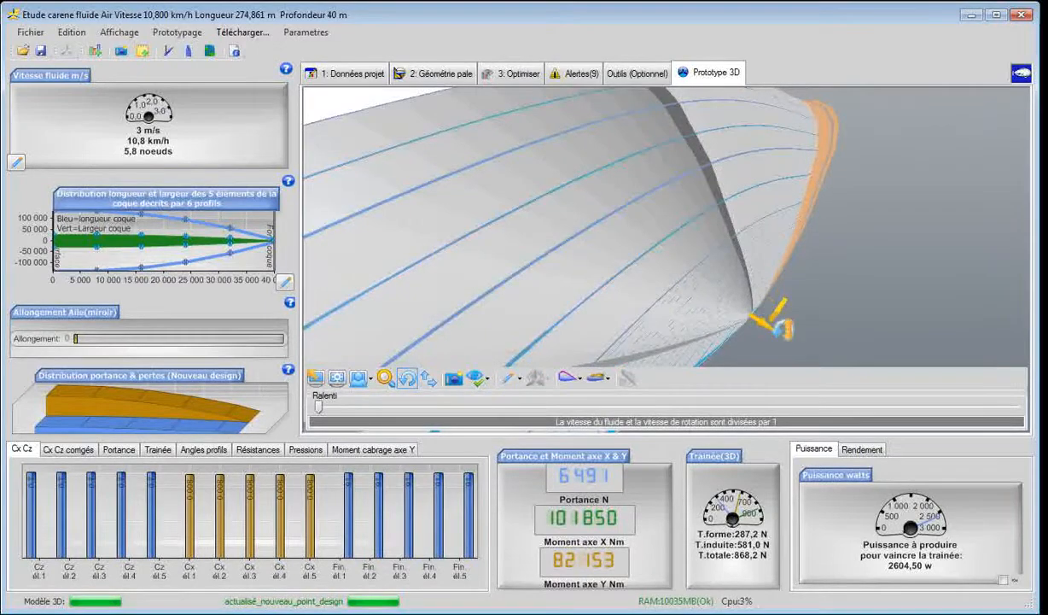
{"action": "scroll", "coordinate": [758, 316], "scroll_direction": "down", "scroll_amount": 4}
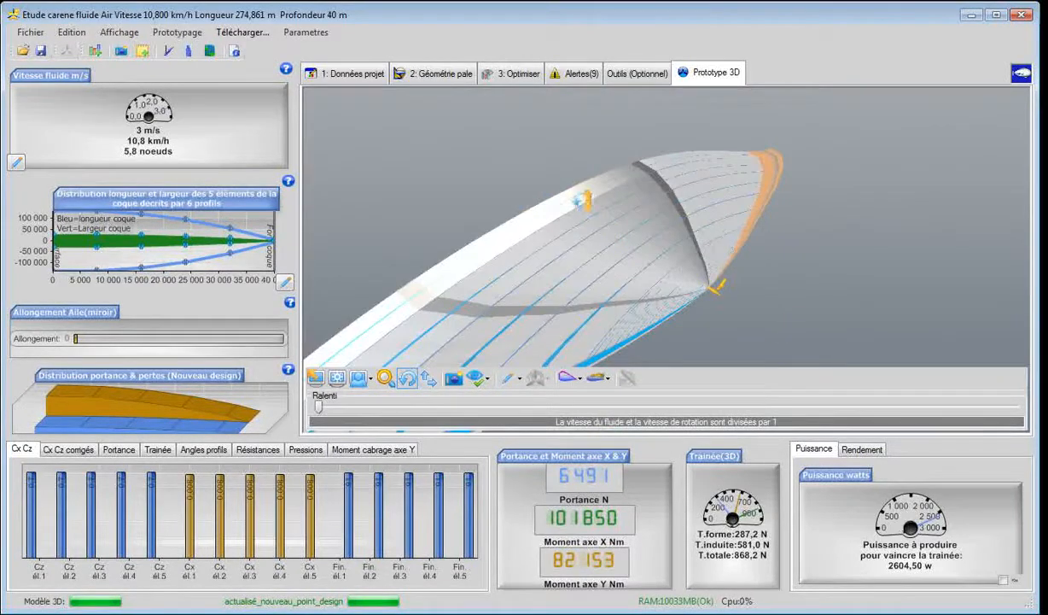
Set the hull depth to 400000 mm and rebuild the 3D model
{"action": "left_click", "coordinate": [431, 75]}
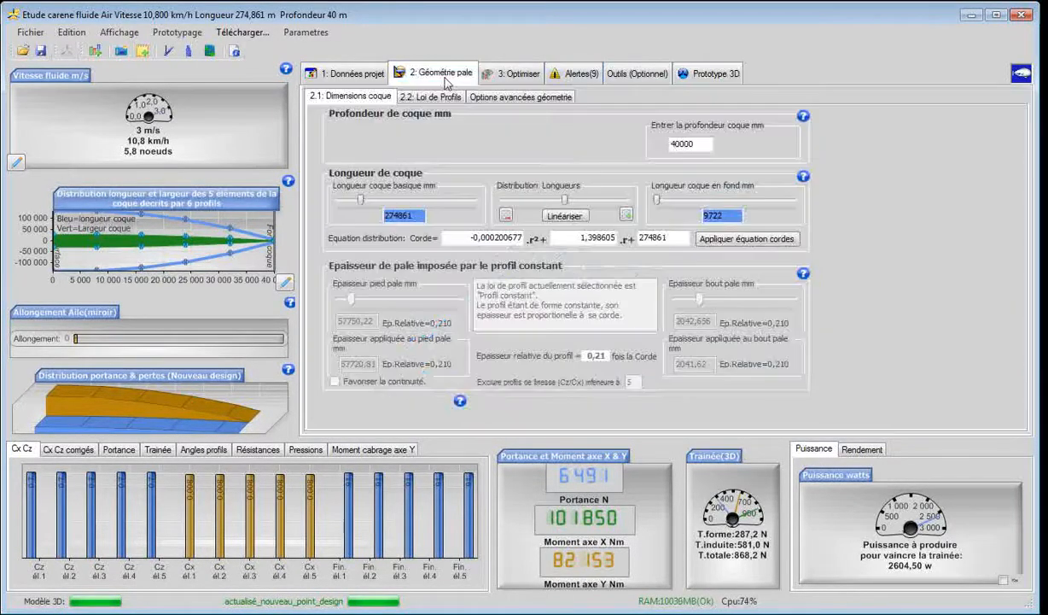
{"action": "left_click_drag", "start_coordinate": [704, 143], "coordinate": [642, 143]}
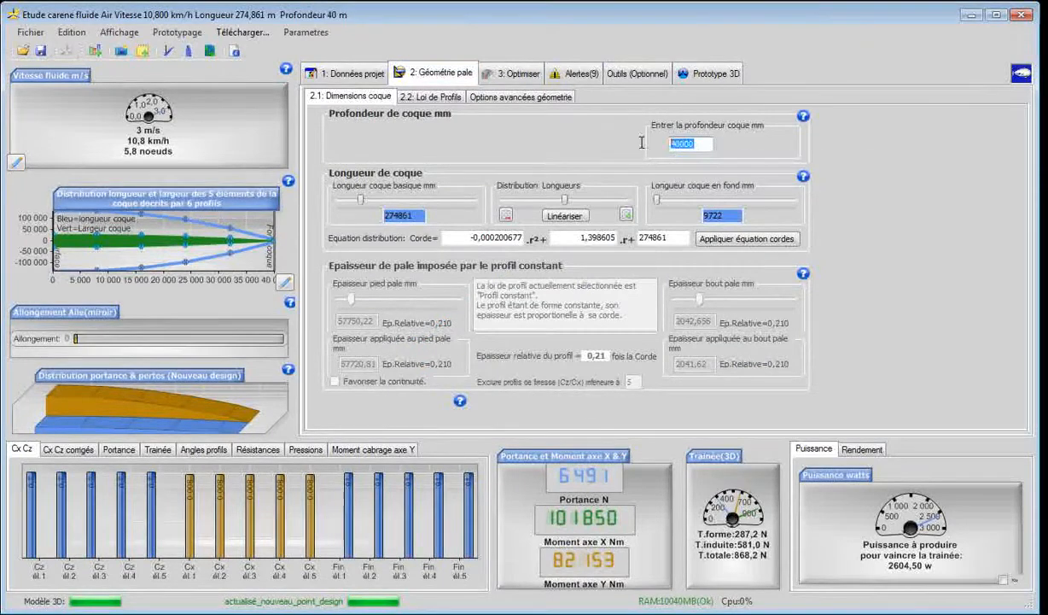
{"action": "left_click", "coordinate": [686, 77]}
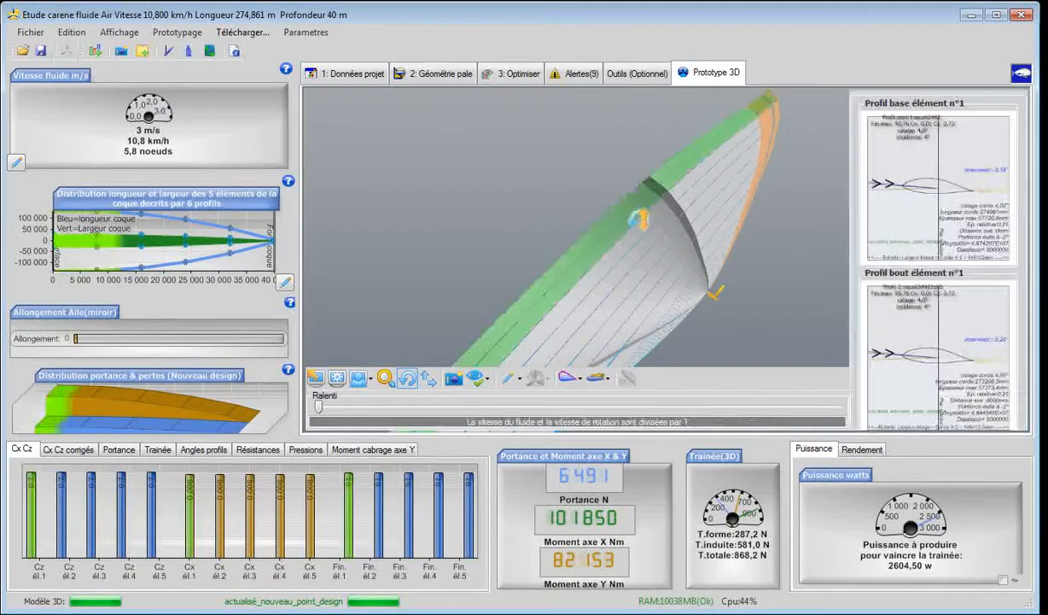
{"action": "left_click", "coordinate": [435, 74]}
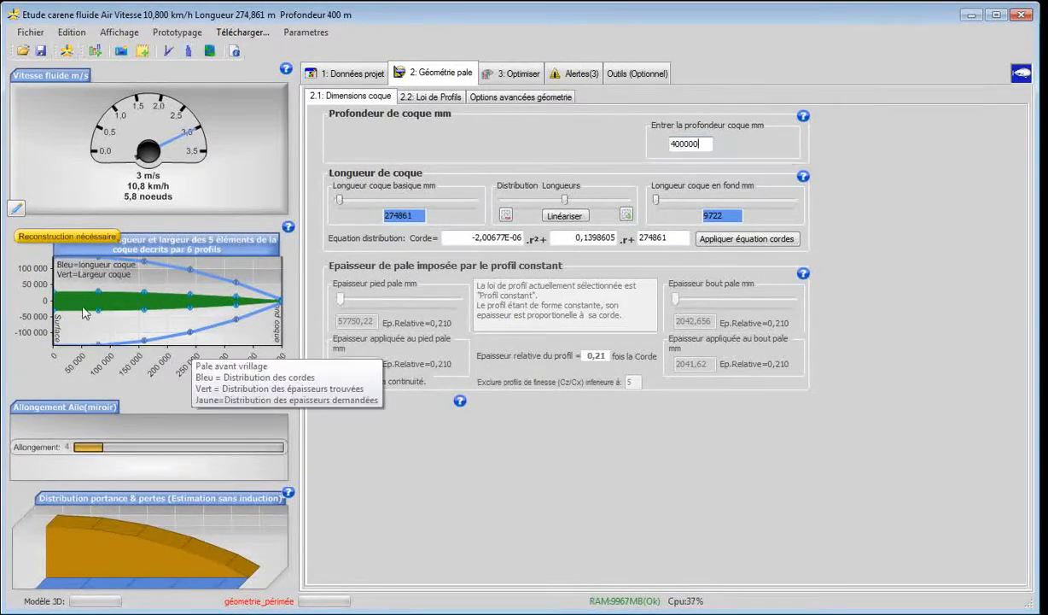
{"action": "left_click", "coordinate": [68, 52]}
{"action": "left_click", "coordinate": [68, 53]}
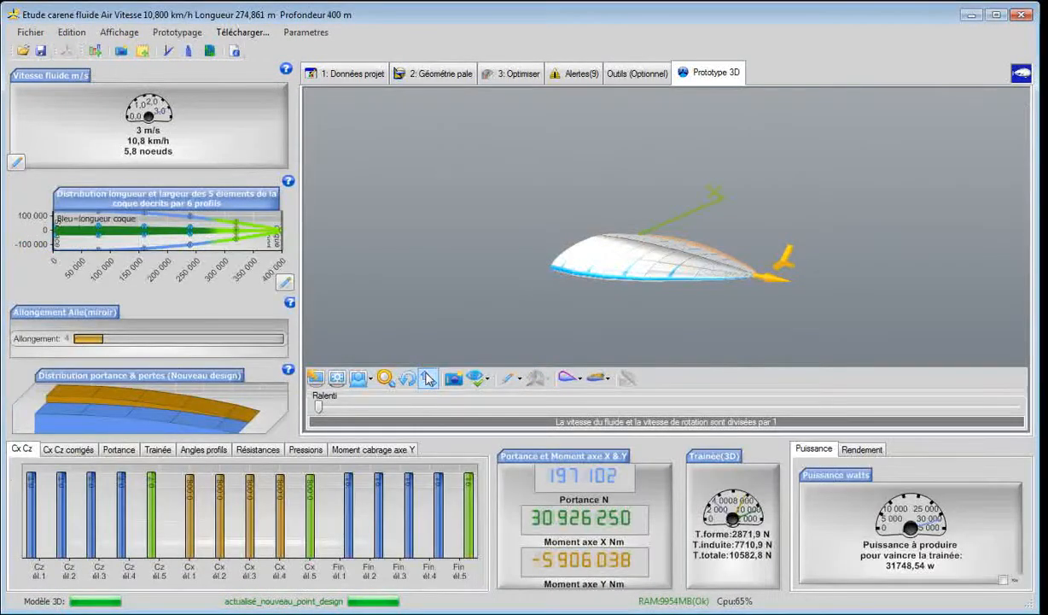
Examine the rebuilt hull from several angles, checking its shape against the hull depth setting and inspecting element 1
{"action": "left_click", "coordinate": [408, 377]}
{"action": "left_click_drag", "start_coordinate": [482, 205], "coordinate": [499, 269]}
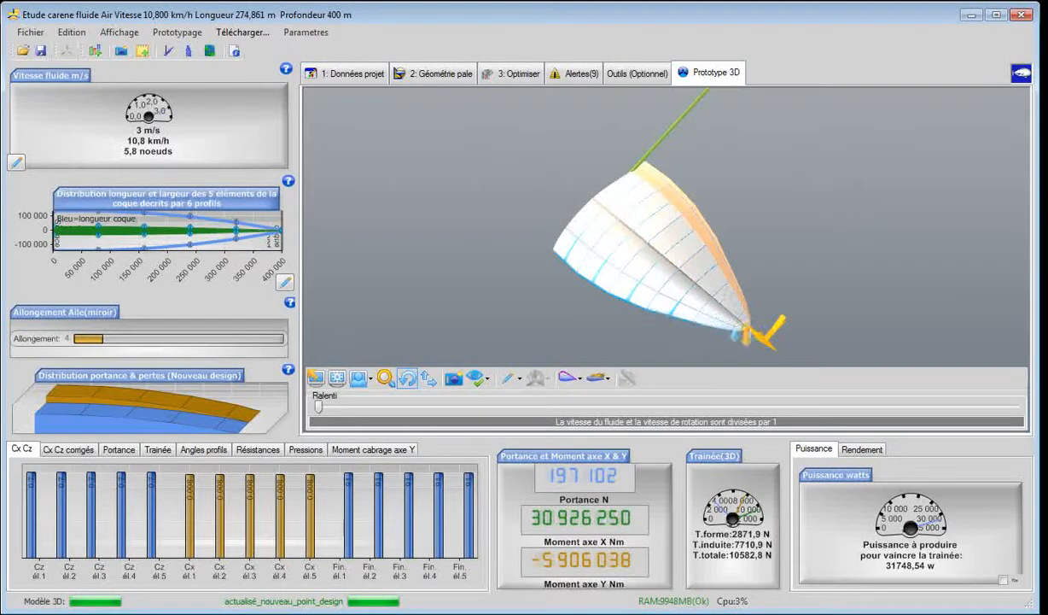
{"action": "left_click_drag", "start_coordinate": [670, 172], "coordinate": [701, 134]}
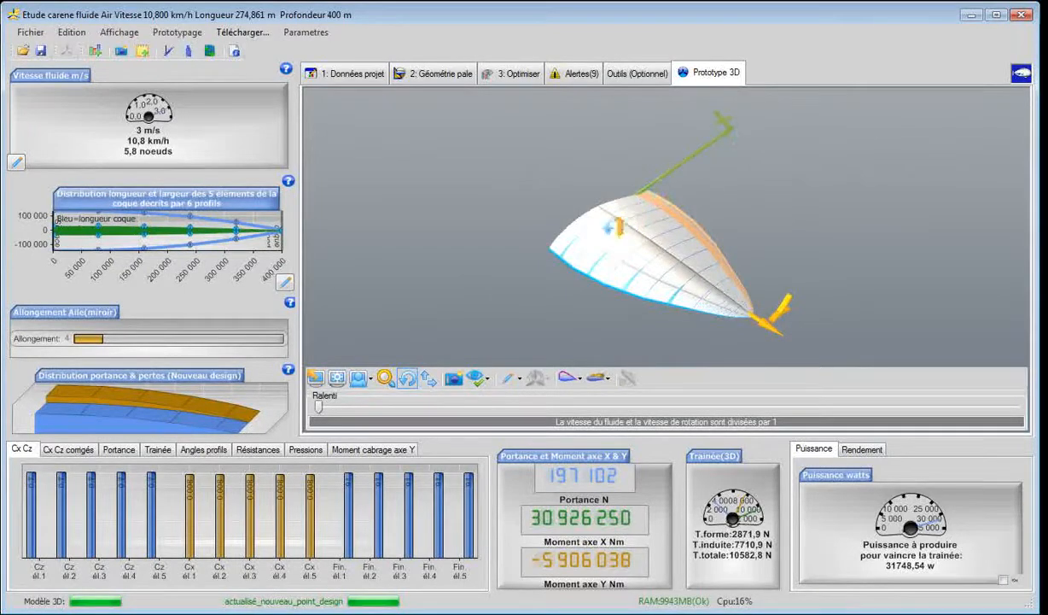
{"action": "left_click_drag", "start_coordinate": [632, 175], "coordinate": [744, 165]}
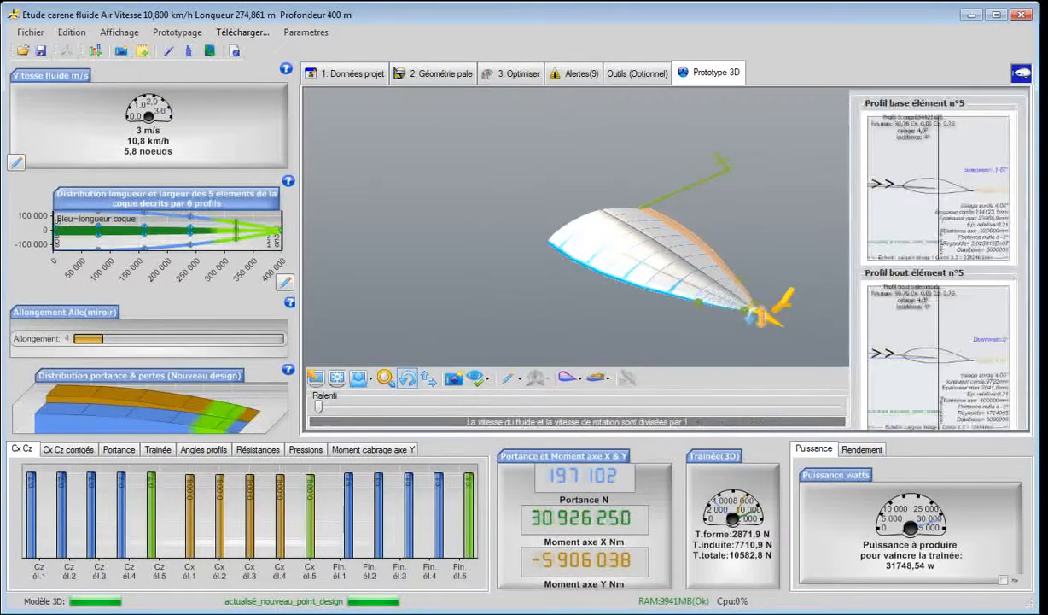
{"action": "left_click_drag", "start_coordinate": [779, 303], "coordinate": [774, 323]}
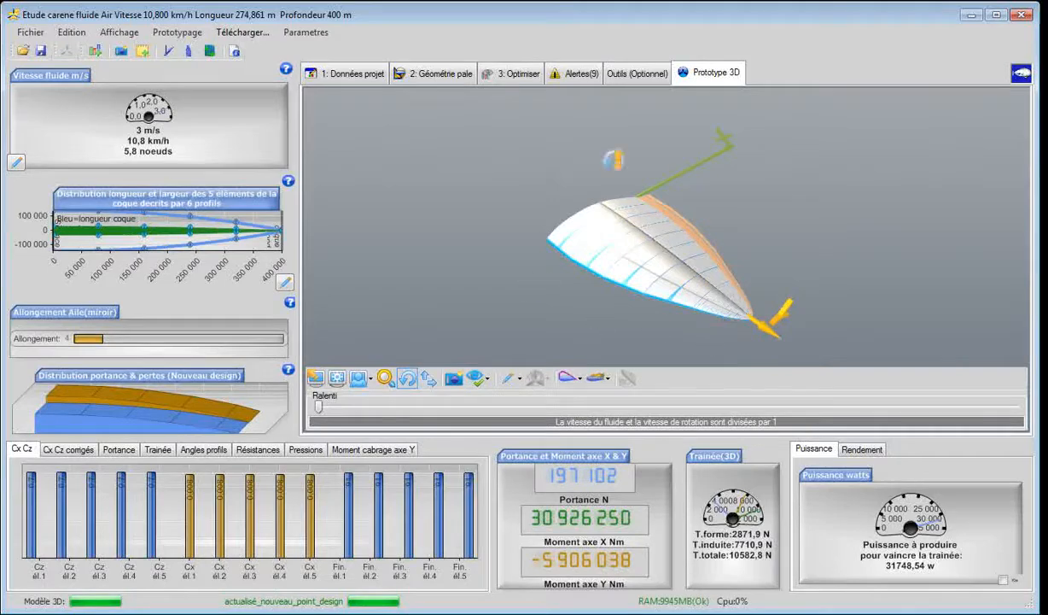
{"action": "left_click", "coordinate": [439, 74]}
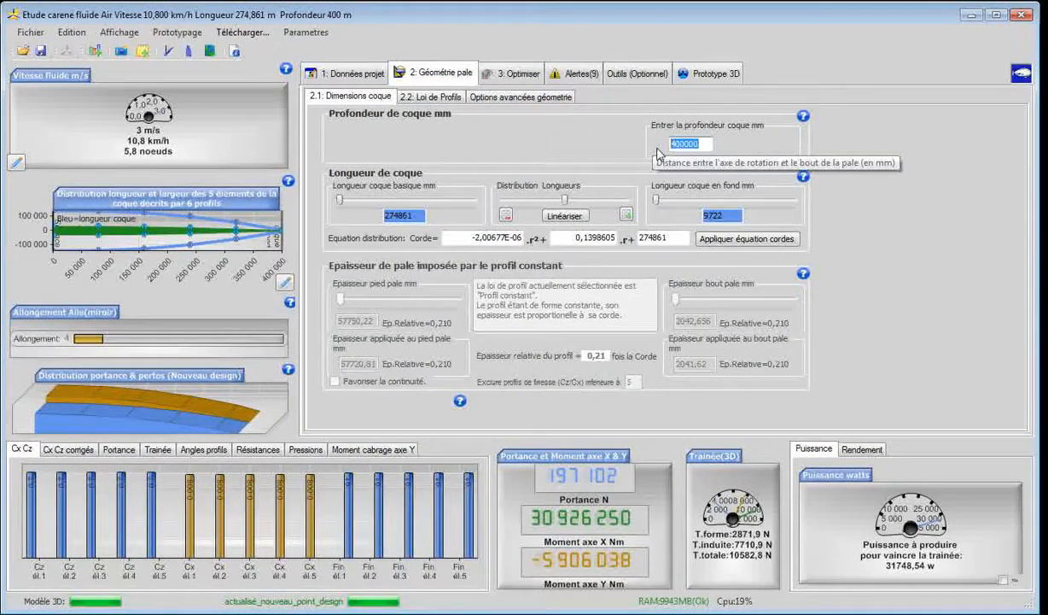
{"action": "left_click", "coordinate": [709, 73]}
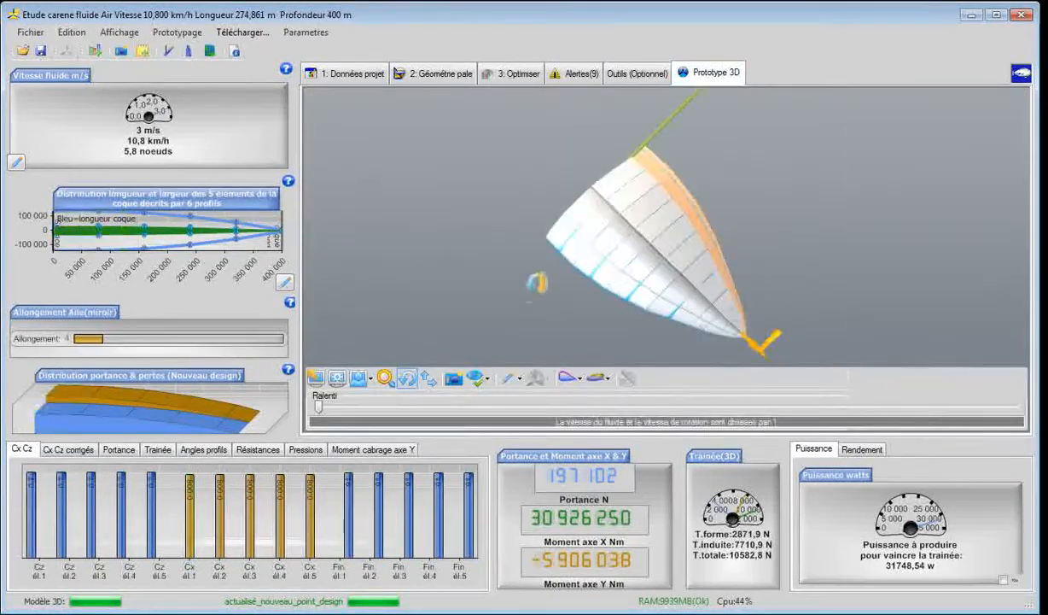
{"action": "mouse_move", "coordinate": [590, 230]}
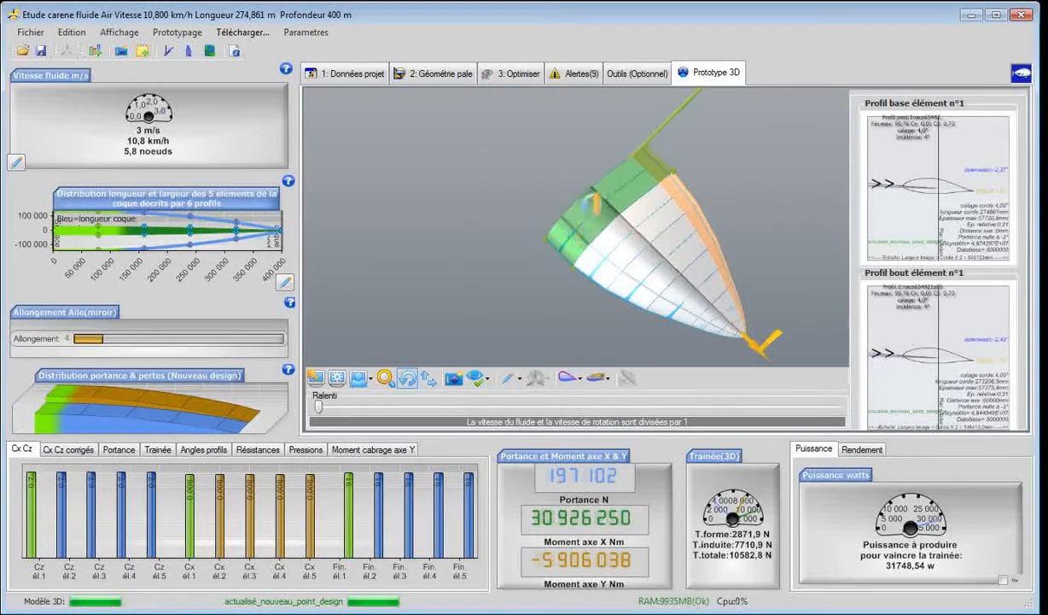
Examine the rebuilt hull's surface and depth from several angles, comparing it with the 400000 mm depth in the hull dimensions
{"action": "left_click_drag", "start_coordinate": [551, 285], "coordinate": [560, 299]}
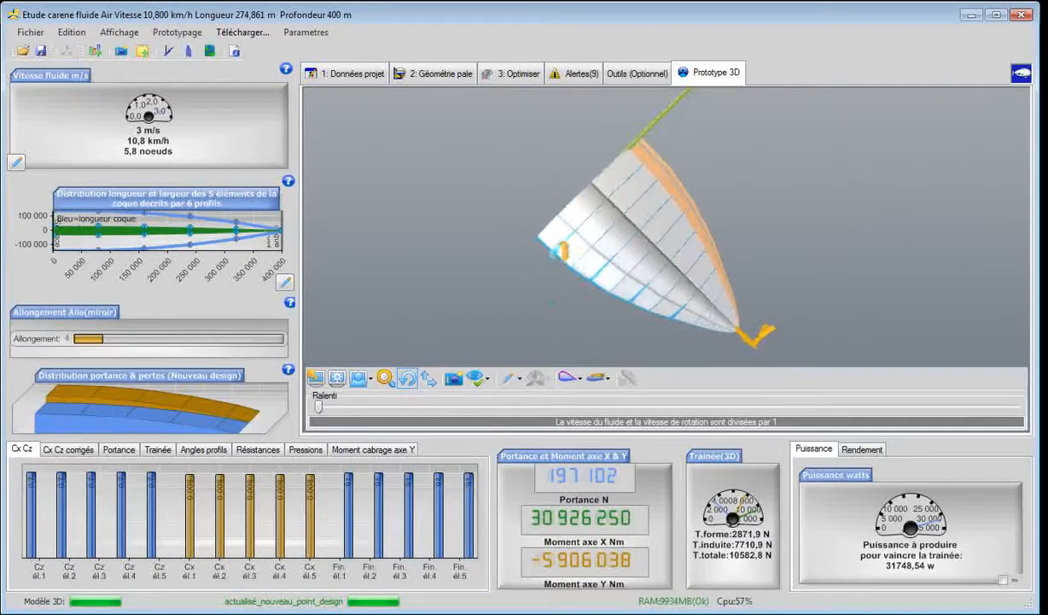
{"action": "left_click_drag", "start_coordinate": [525, 202], "coordinate": [509, 153]}
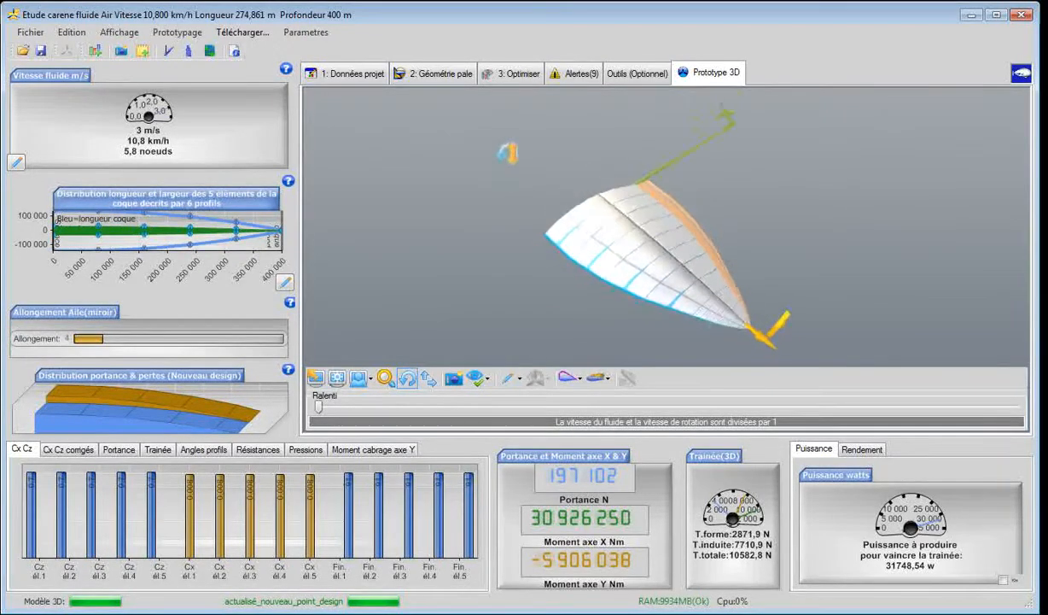
{"action": "mouse_move", "coordinate": [536, 198]}
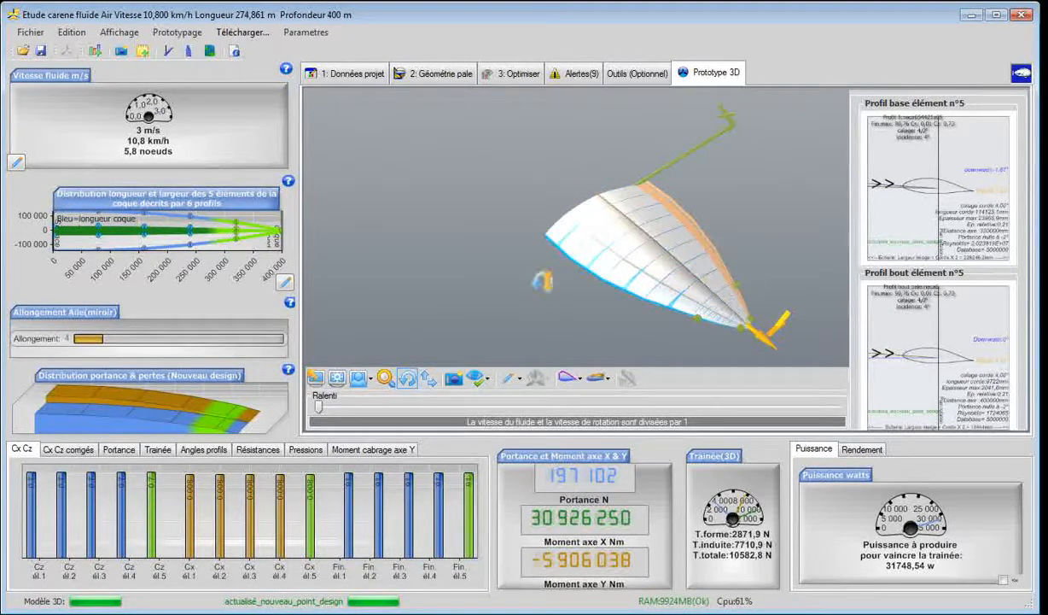
{"action": "left_click", "coordinate": [432, 76]}
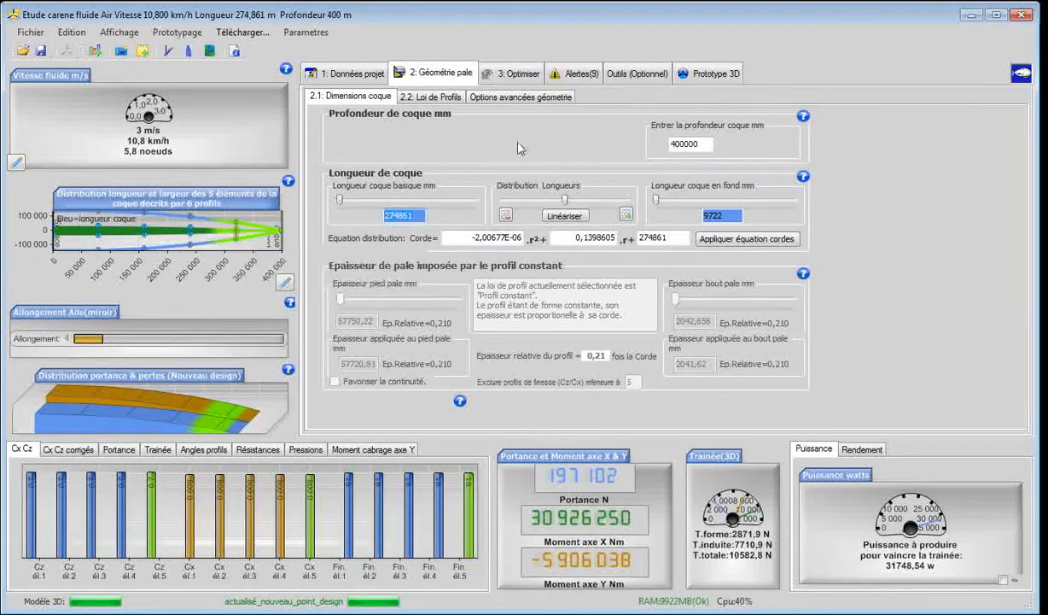
{"action": "left_click", "coordinate": [696, 75]}
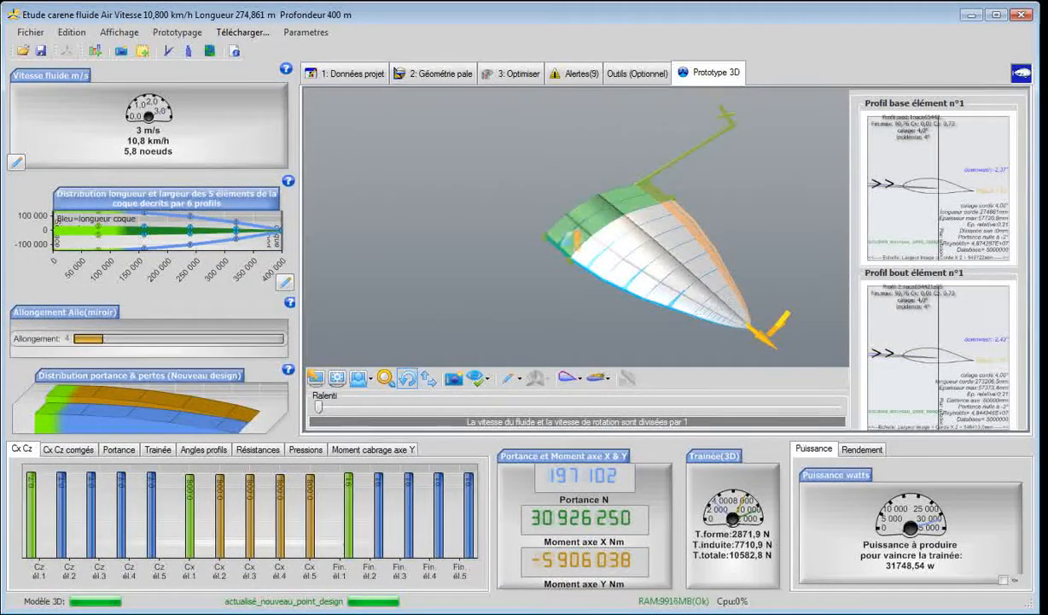
{"action": "left_click_drag", "start_coordinate": [533, 296], "coordinate": [551, 260]}
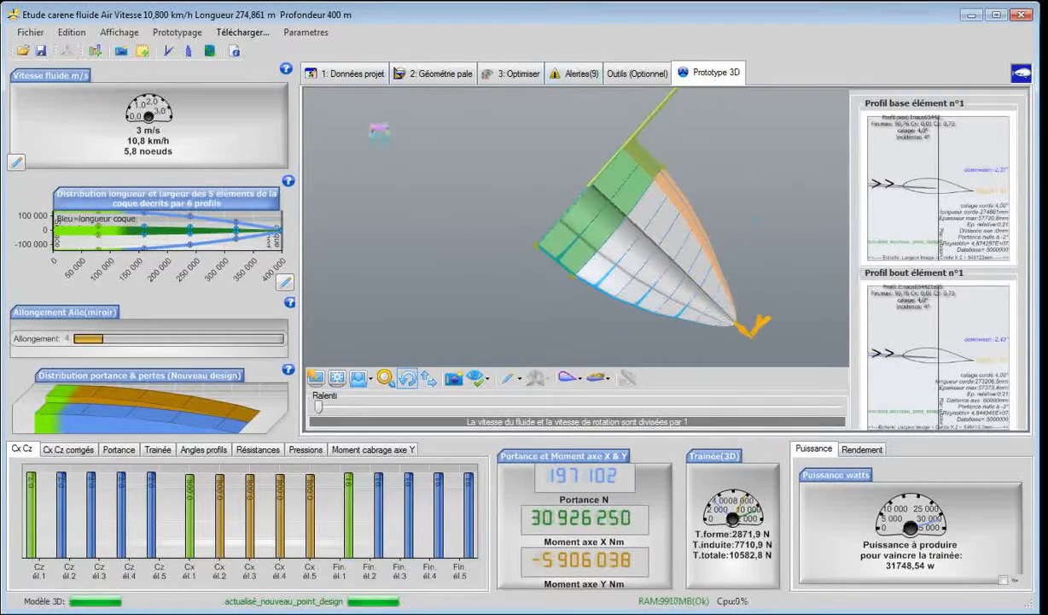
{"action": "left_click_drag", "start_coordinate": [530, 291], "coordinate": [537, 219]}
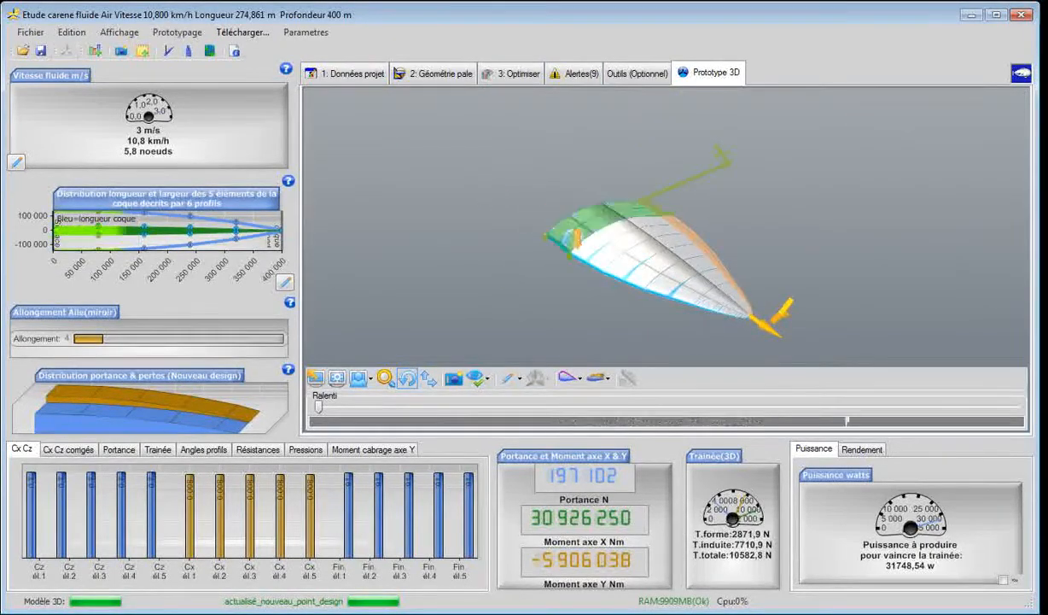
Compare the basic and bottom hull length settings with the surface and bottom elements of the 3D prototype
{"action": "left_click", "coordinate": [440, 74]}
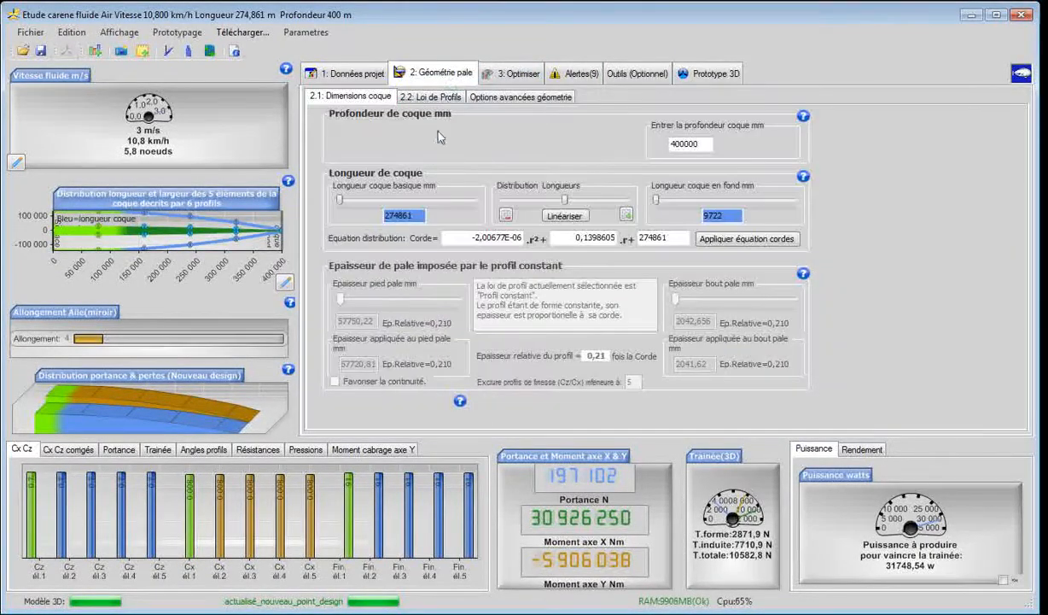
{"action": "double_click", "coordinate": [400, 216]}
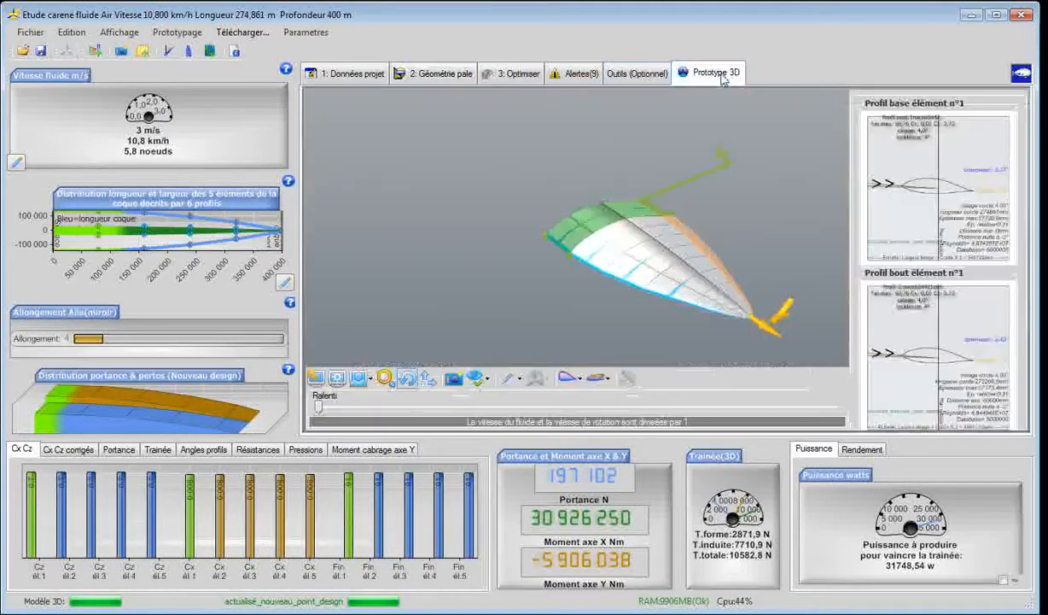
{"action": "left_click", "coordinate": [704, 75]}
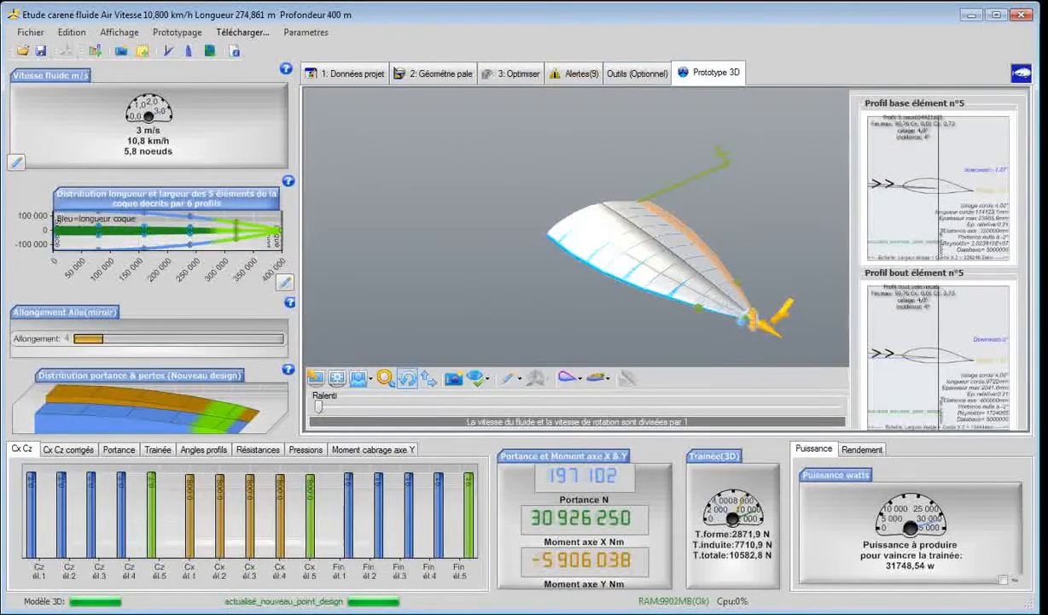
{"action": "left_click", "coordinate": [416, 78]}
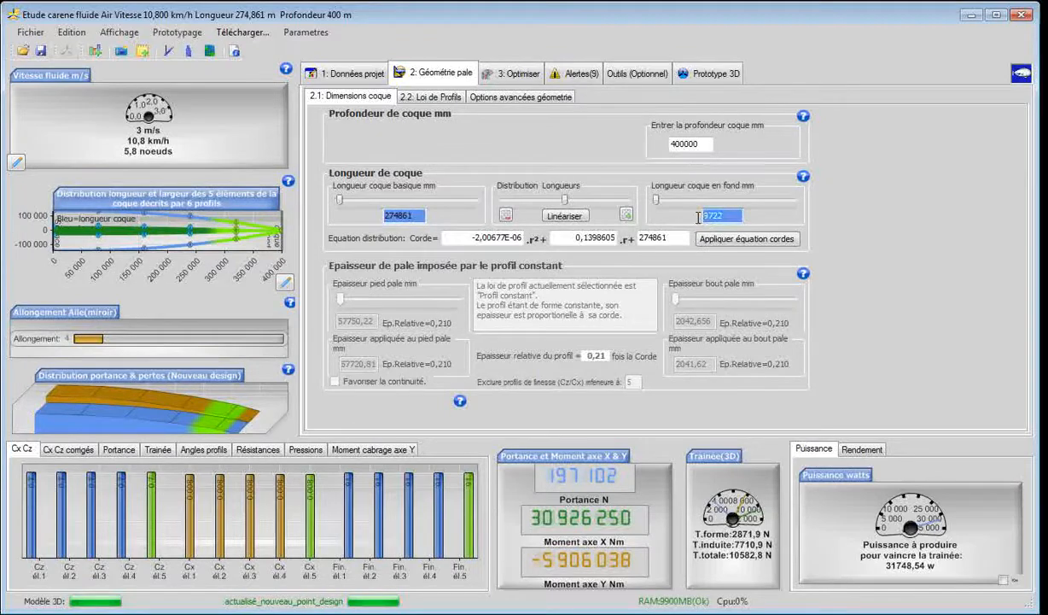
{"action": "left_click", "coordinate": [687, 76]}
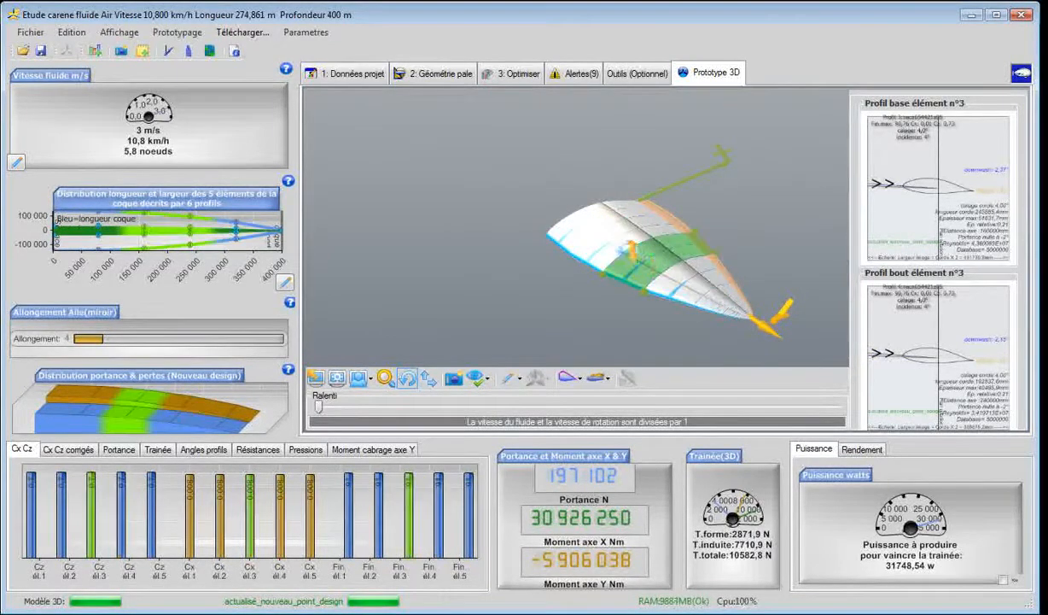
Linearise the hull length distribution between surface and bottom, and rebuild the 3D model
{"action": "left_click", "coordinate": [445, 75]}
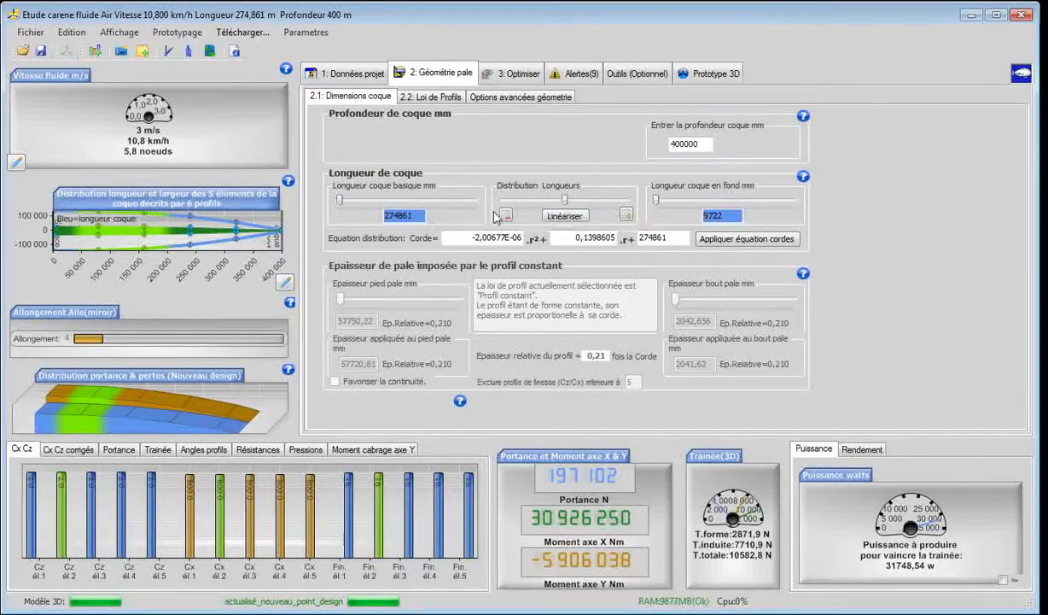
{"action": "left_click", "coordinate": [564, 216]}
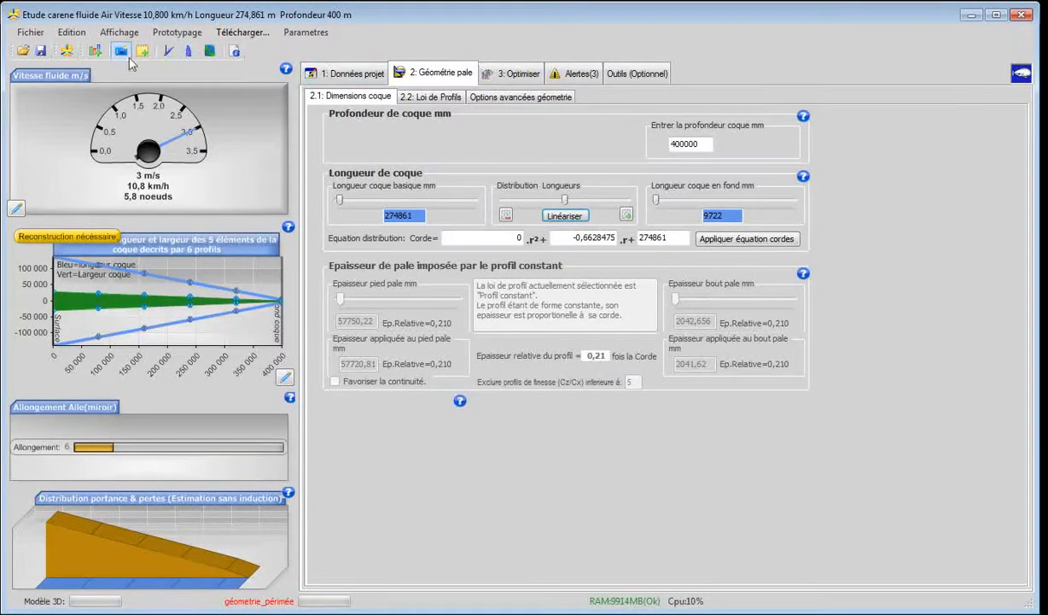
{"action": "left_click", "coordinate": [67, 51]}
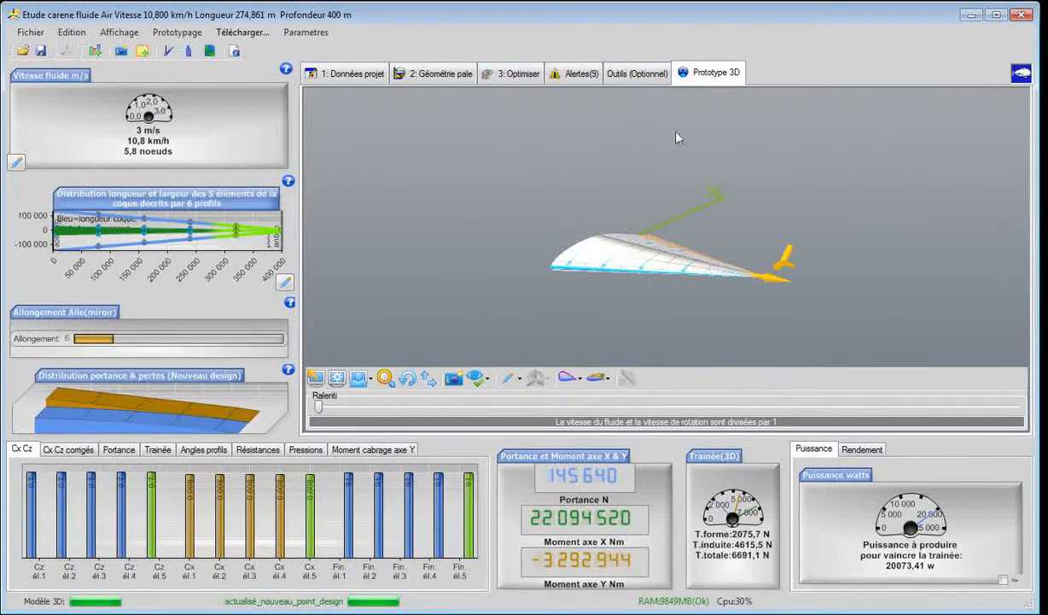
Examine the linearised hull from above, inspecting its elements one by one from the surface to the bottom
{"action": "left_click", "coordinate": [413, 381]}
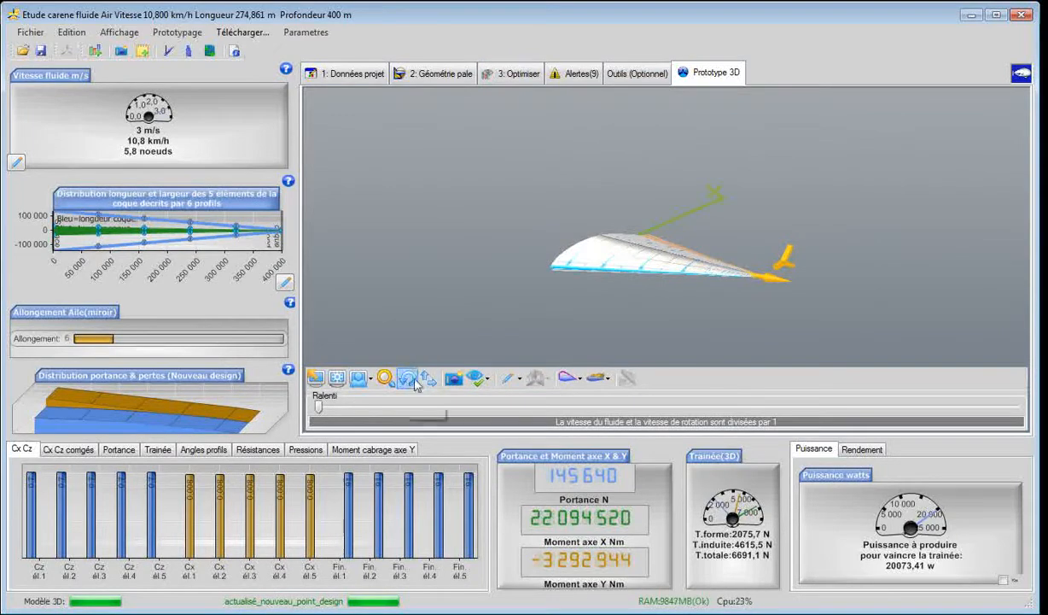
{"action": "left_click_drag", "start_coordinate": [586, 334], "coordinate": [607, 402]}
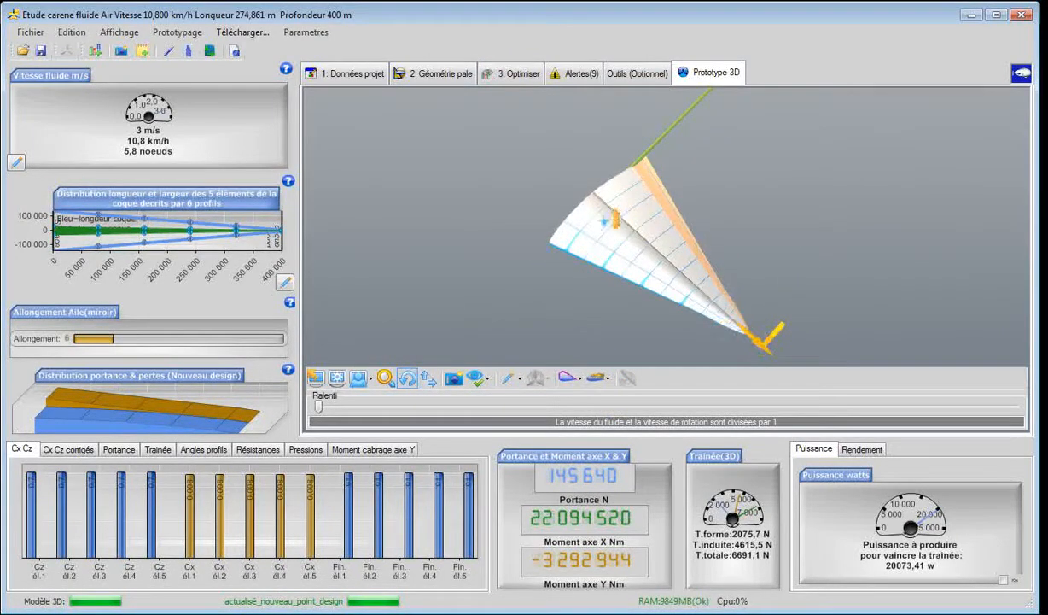
{"action": "left_click", "coordinate": [604, 220]}
{"action": "left_click", "coordinate": [640, 247]}
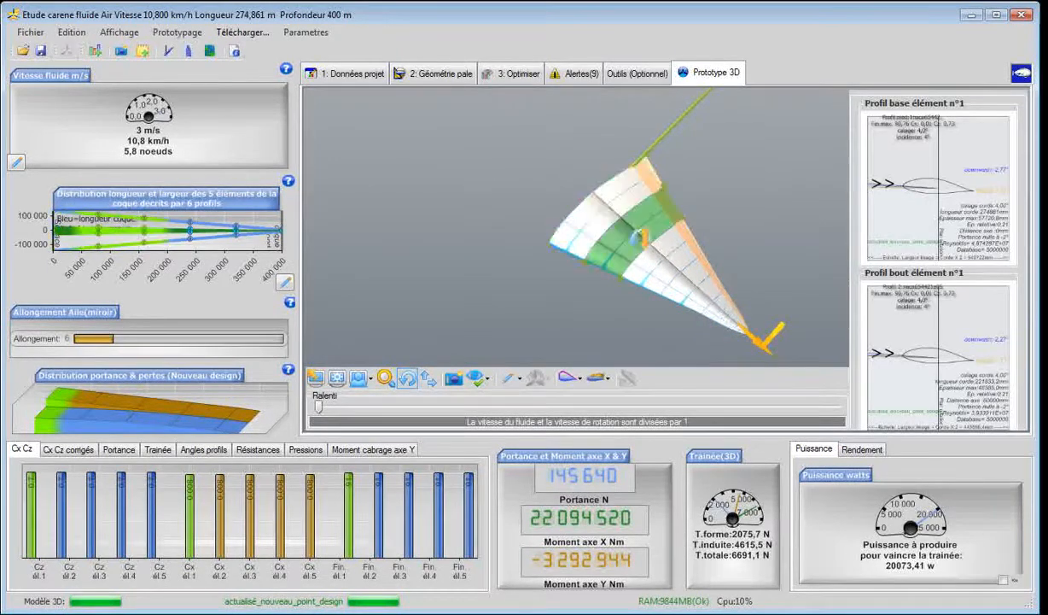
{"action": "left_click", "coordinate": [679, 281]}
{"action": "left_click", "coordinate": [603, 220]}
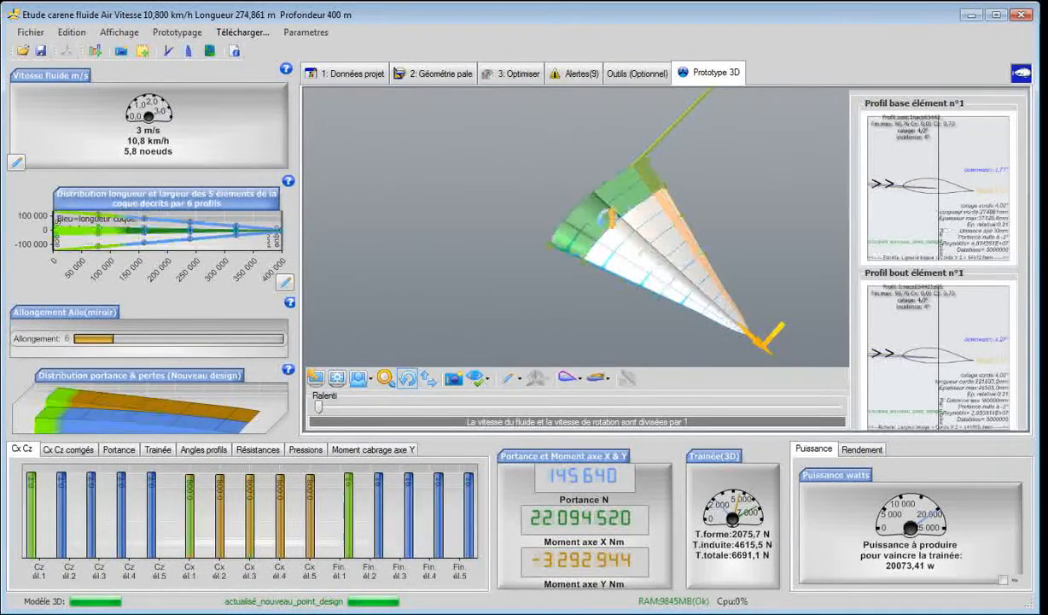
{"action": "left_click", "coordinate": [705, 322]}
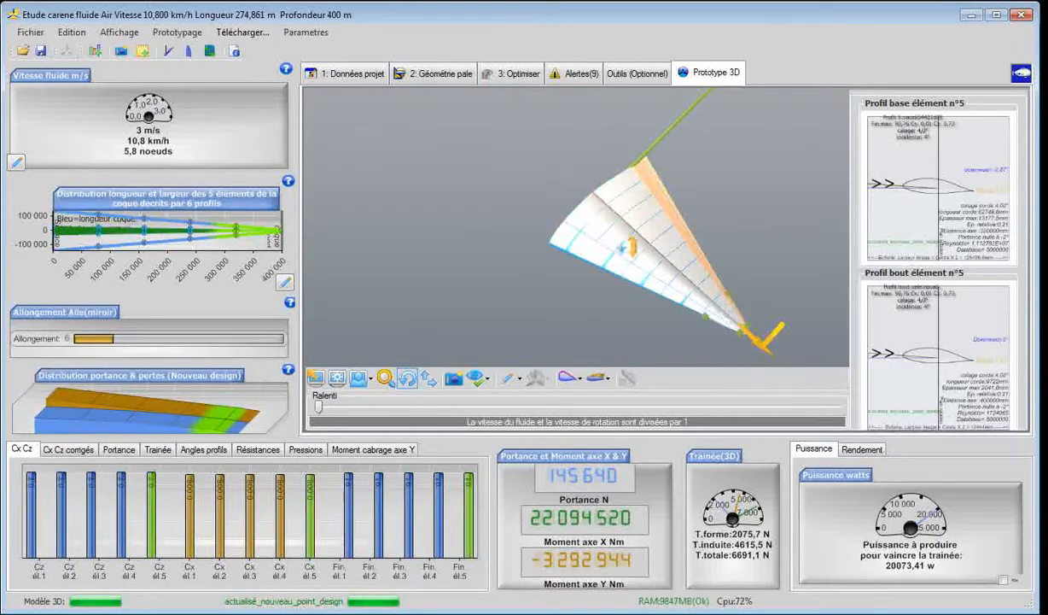
{"action": "left_click", "coordinate": [607, 244]}
{"action": "left_click", "coordinate": [653, 274]}
{"action": "left_click", "coordinate": [675, 283]}
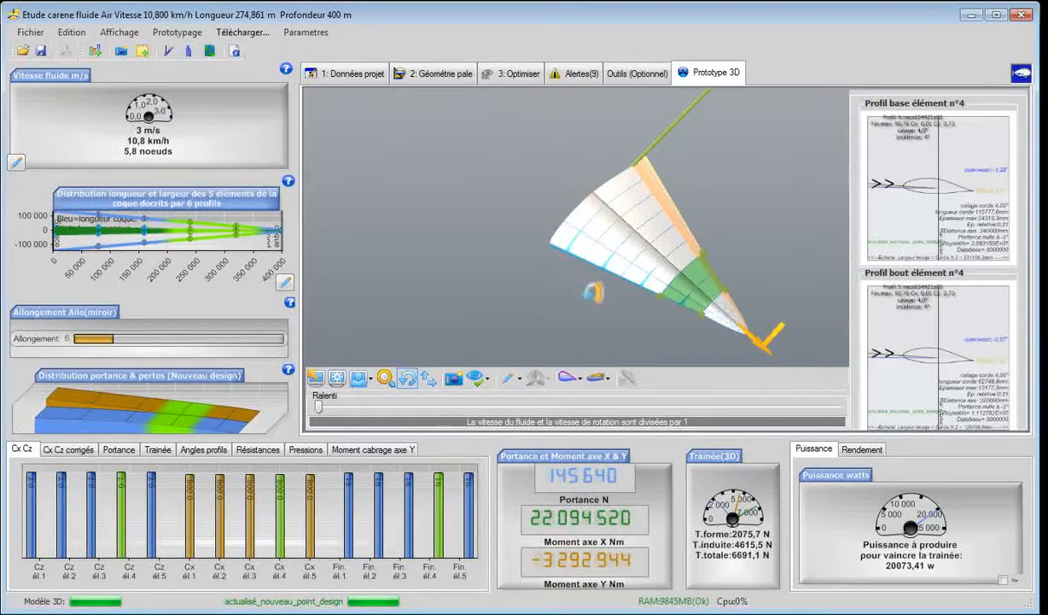
Bulge the hull length distribution outward between surface and bottom, and linearise it again
{"action": "left_click", "coordinate": [446, 75]}
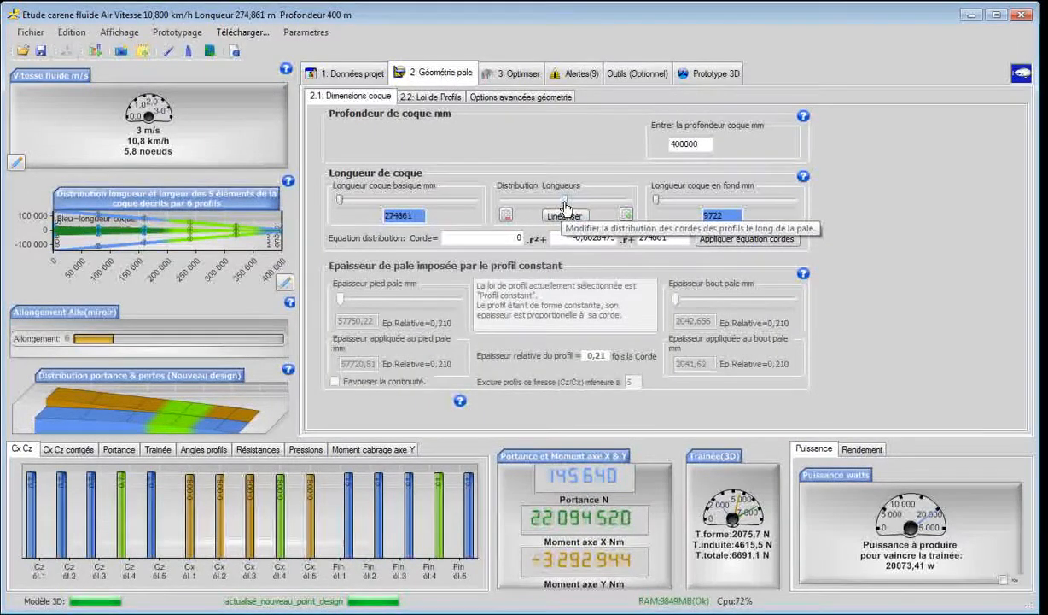
{"action": "left_click_drag", "start_coordinate": [564, 202], "coordinate": [579, 207]}
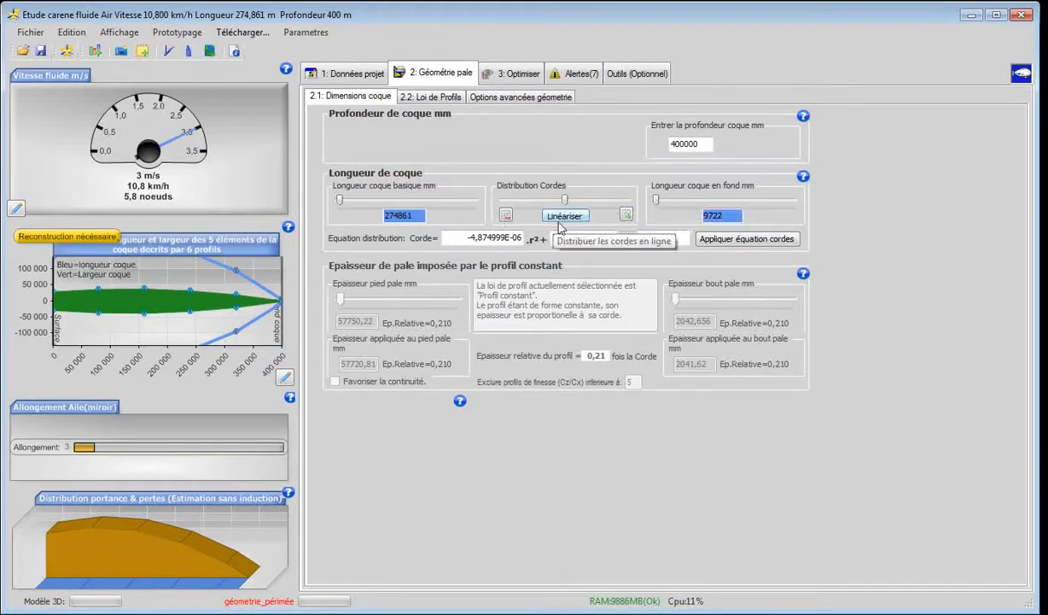
{"action": "left_click", "coordinate": [563, 216]}
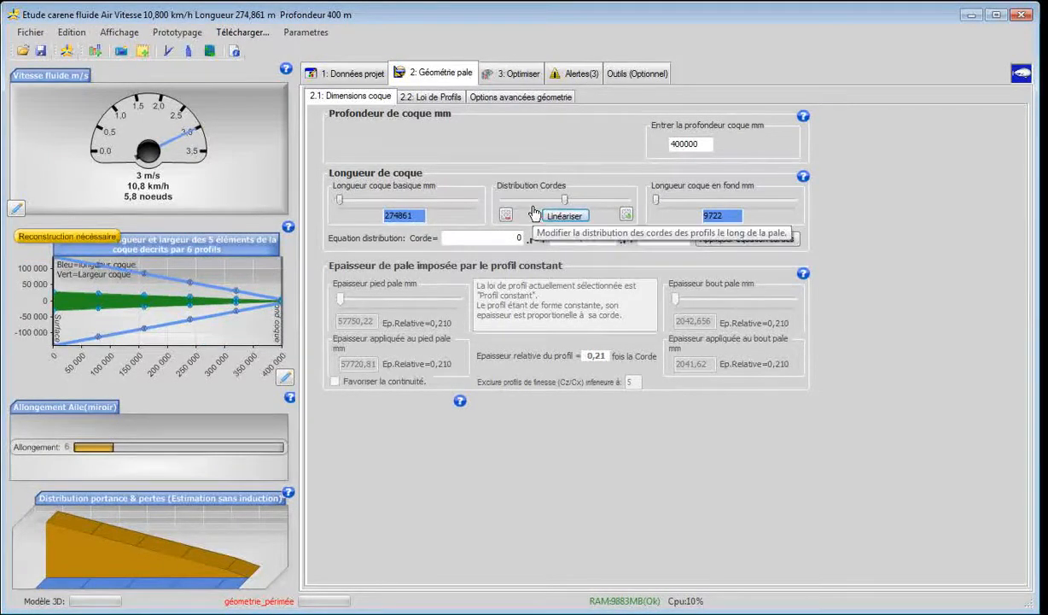
Raise and lower the curvature of the chord distribution in small increments, and check the terms of its equation
{"action": "left_click", "coordinate": [625, 215]}
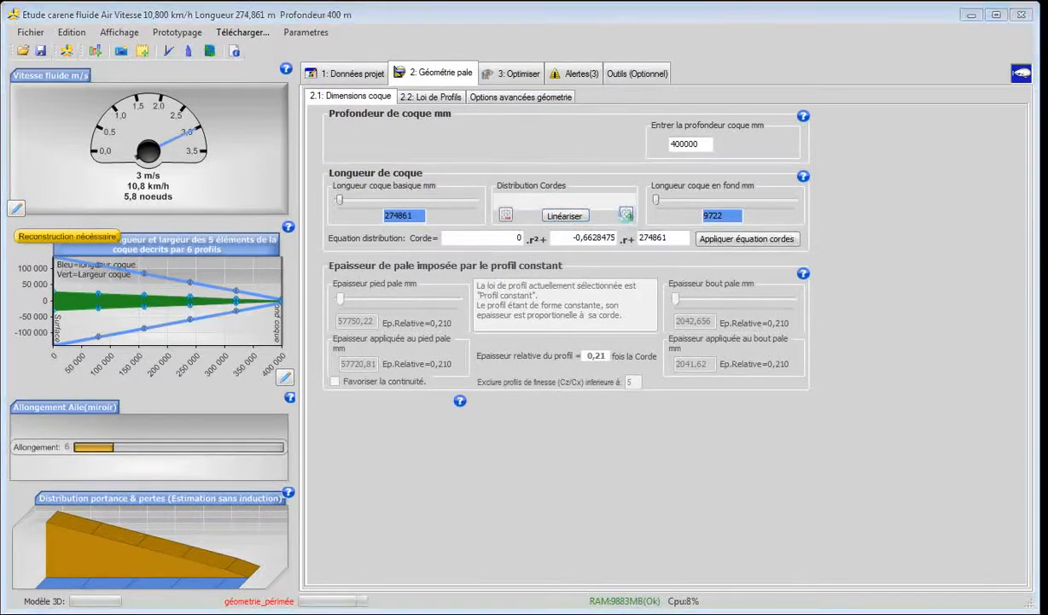
{"action": "left_click", "coordinate": [626, 215]}
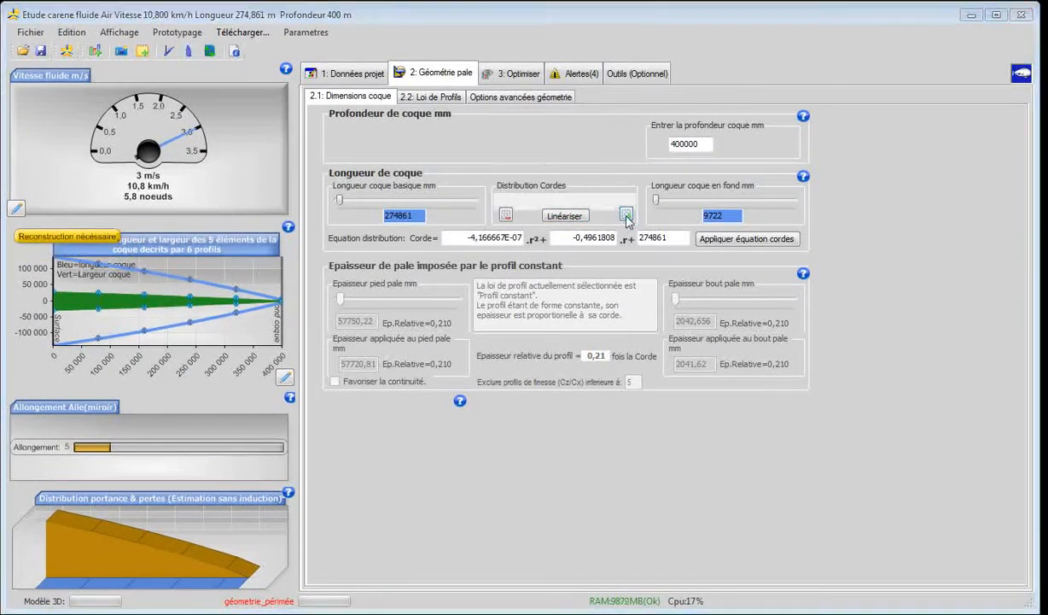
{"action": "left_click", "coordinate": [626, 215]}
{"action": "left_click", "coordinate": [506, 215]}
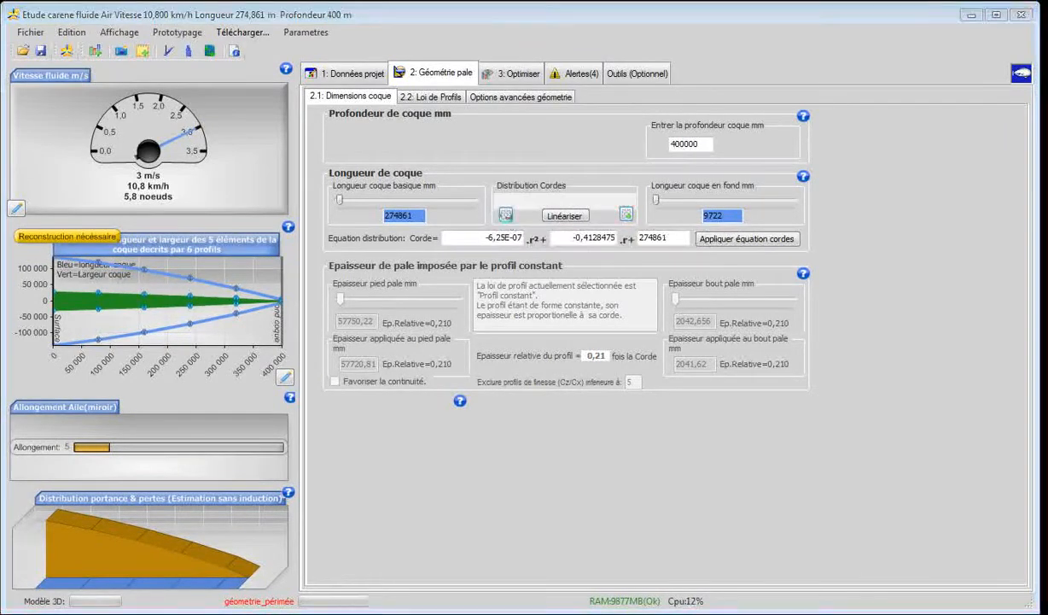
{"action": "left_click", "coordinate": [506, 216]}
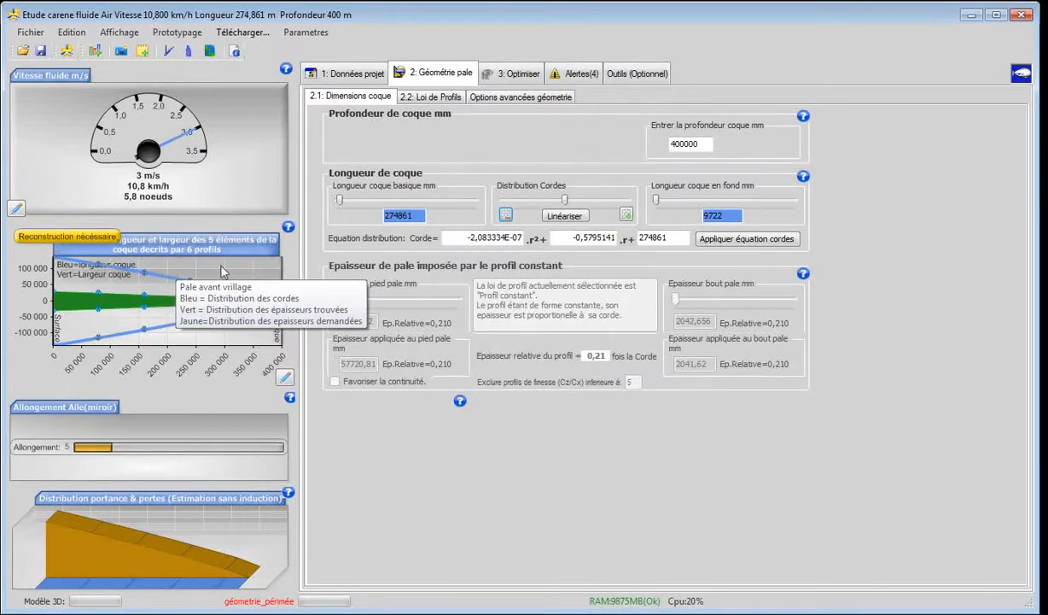
{"action": "left_click", "coordinate": [626, 215]}
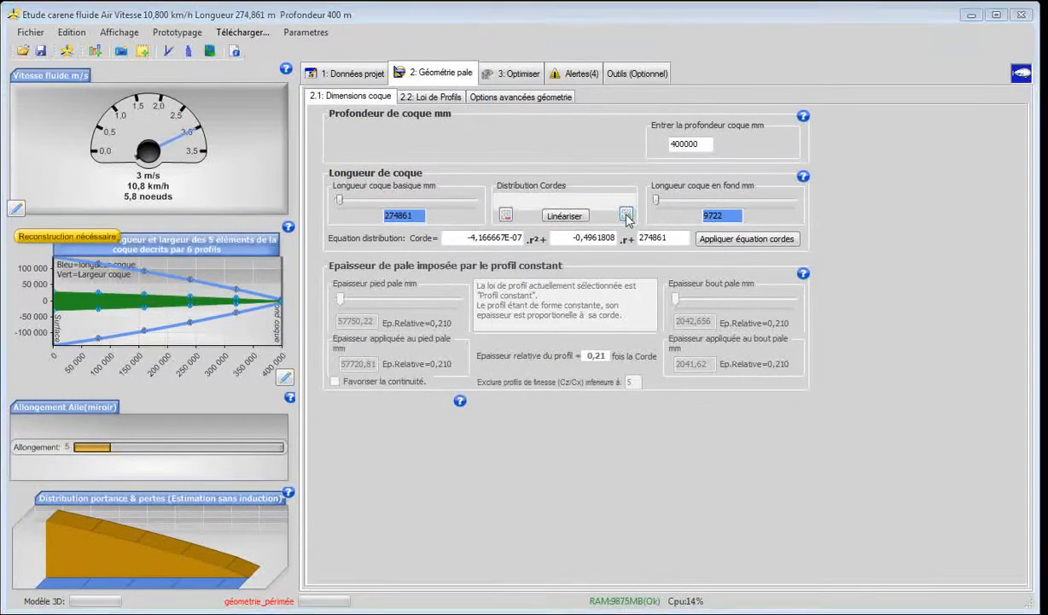
{"action": "left_click", "coordinate": [626, 215]}
{"action": "double_click", "coordinate": [634, 238]}
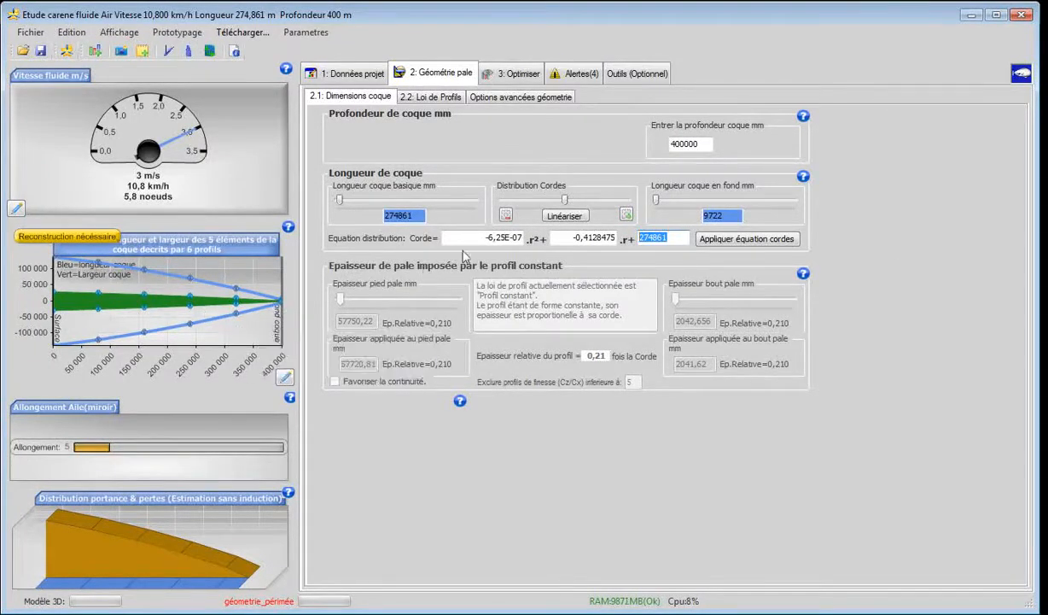
Linearise the chord distribution, and vary its curvature in small increments up to an r² coefficient of -8,333334E-07
{"action": "left_click", "coordinate": [563, 218]}
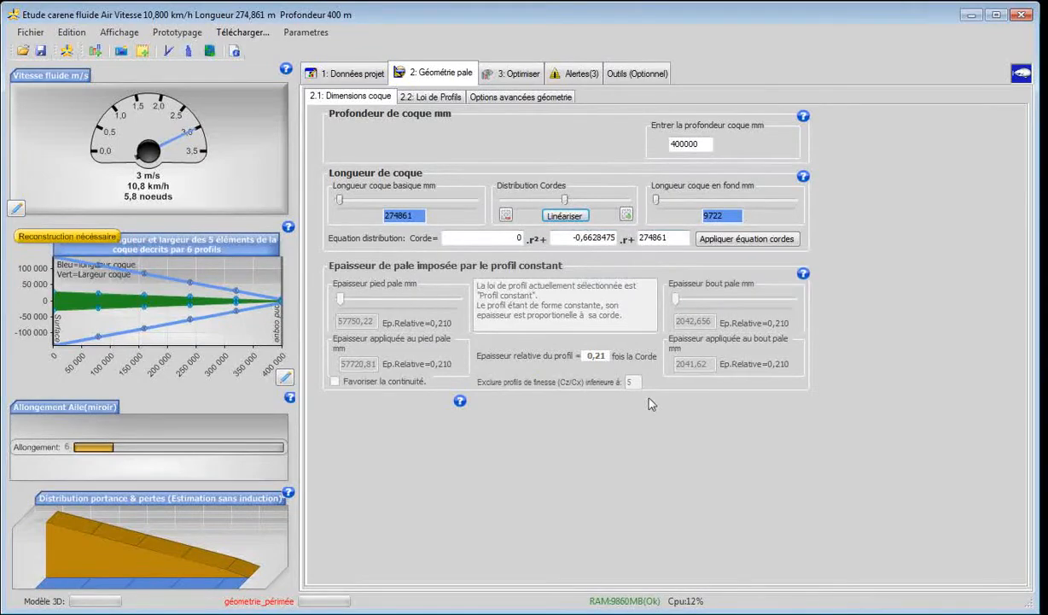
{"action": "left_click", "coordinate": [625, 215]}
{"action": "left_click", "coordinate": [626, 215]}
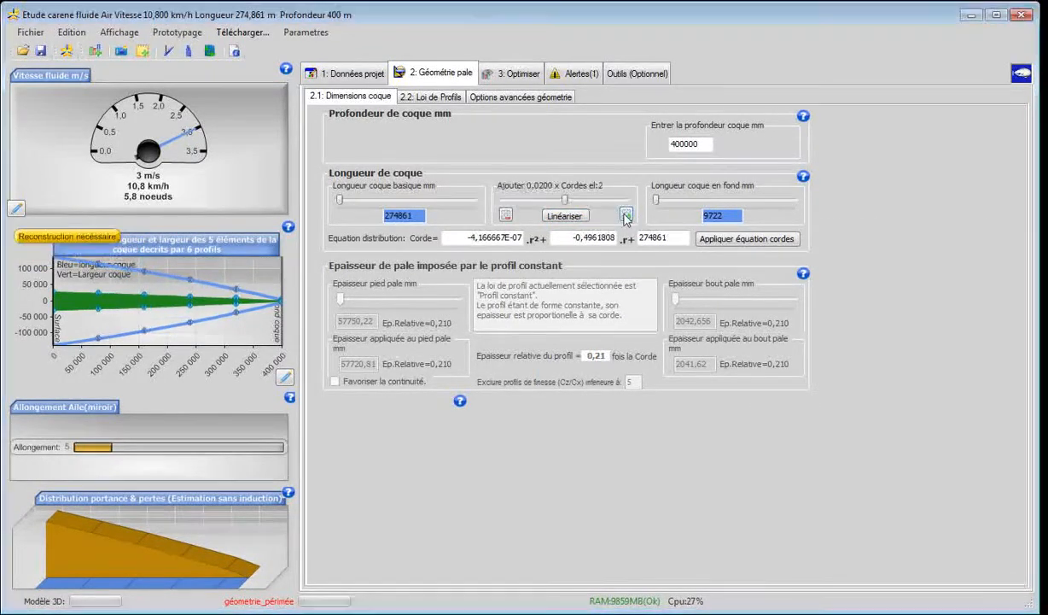
{"action": "left_click", "coordinate": [625, 215]}
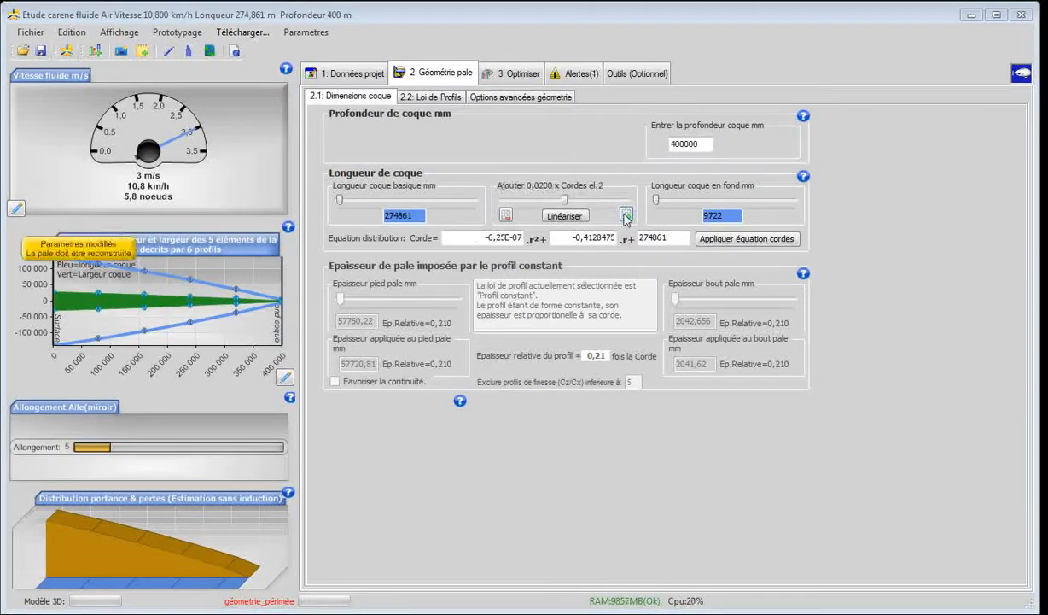
{"action": "left_click", "coordinate": [504, 217]}
{"action": "left_click", "coordinate": [504, 219]}
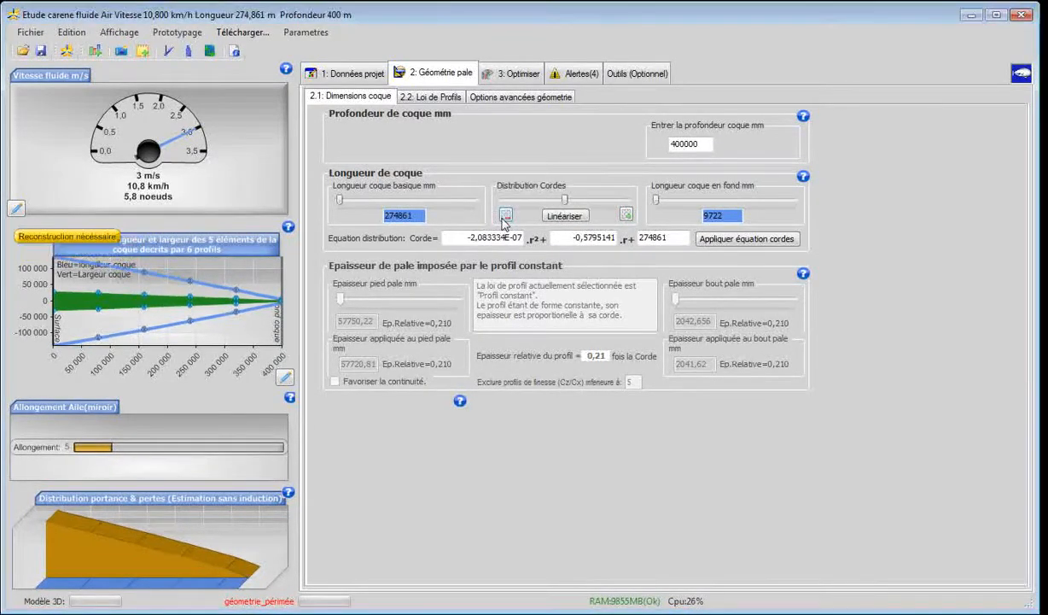
{"action": "left_click", "coordinate": [625, 216]}
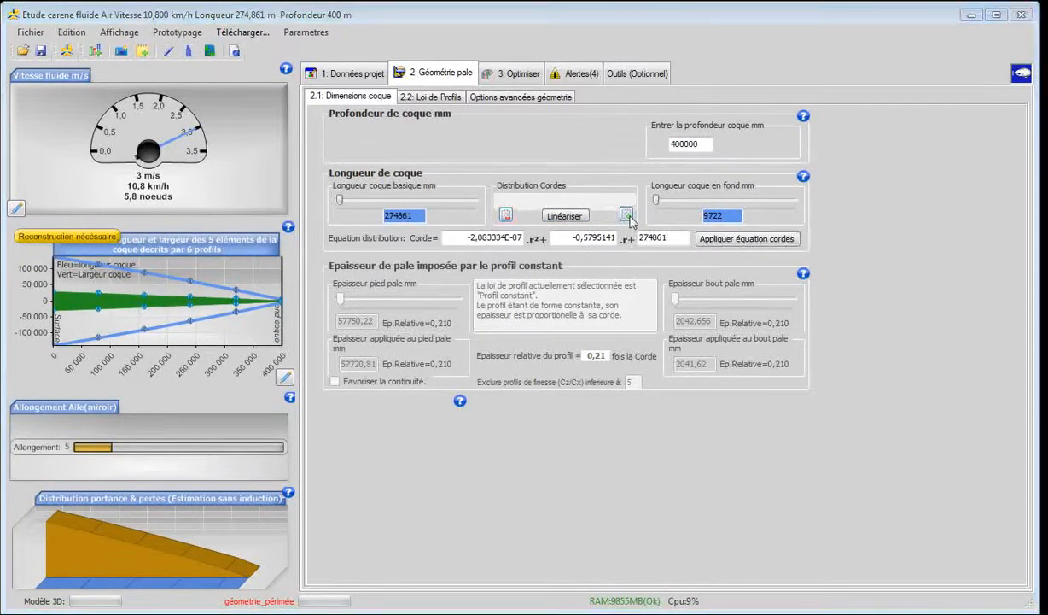
{"action": "left_click", "coordinate": [625, 215]}
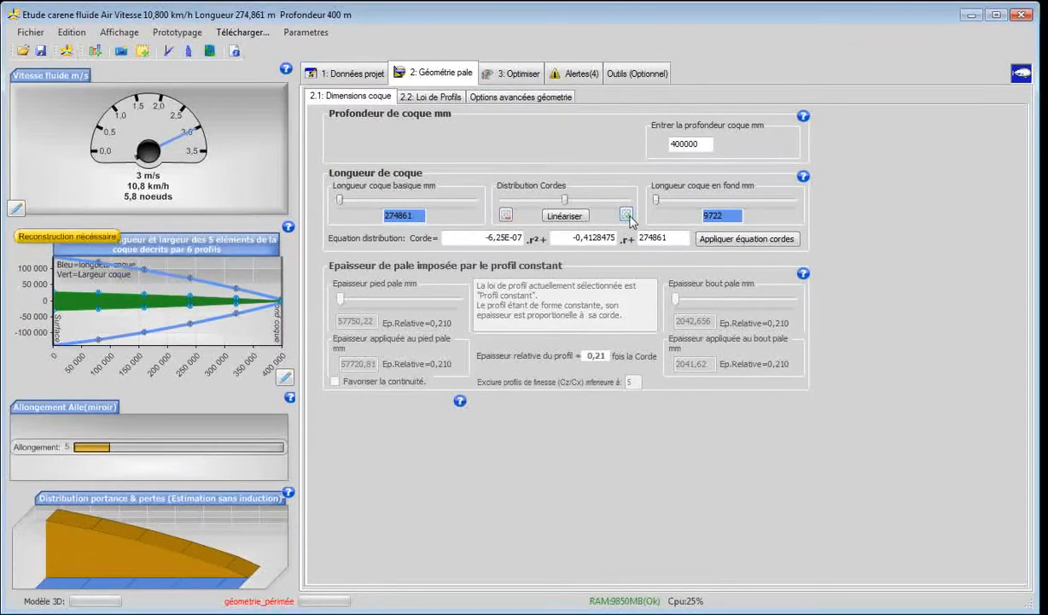
{"action": "left_click", "coordinate": [626, 215]}
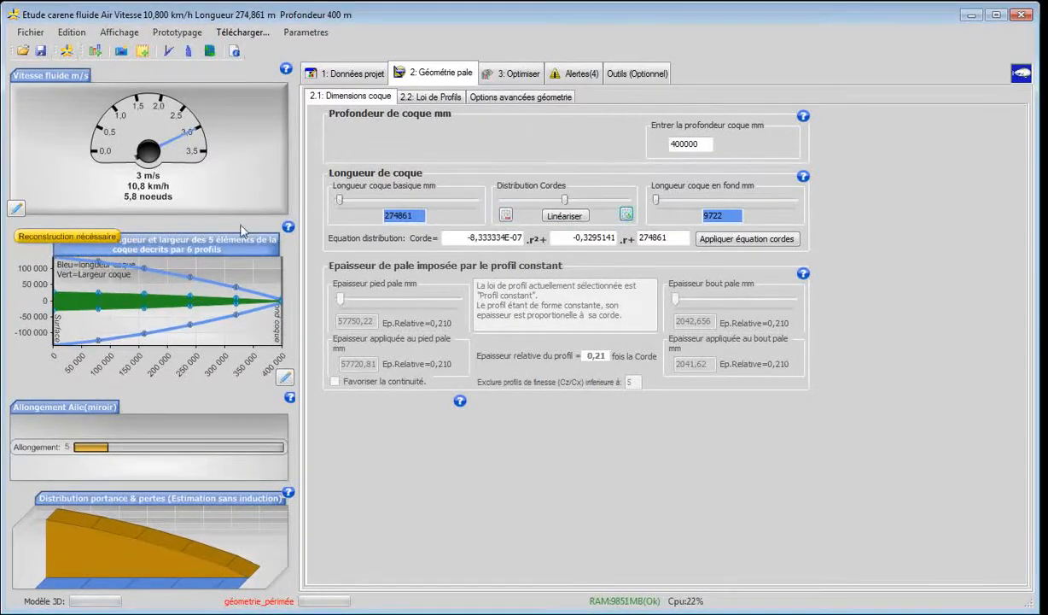
Rebuild the hull with the current parameters, and examine the curved 3D shape from above and from the side
{"action": "left_click", "coordinate": [68, 53]}
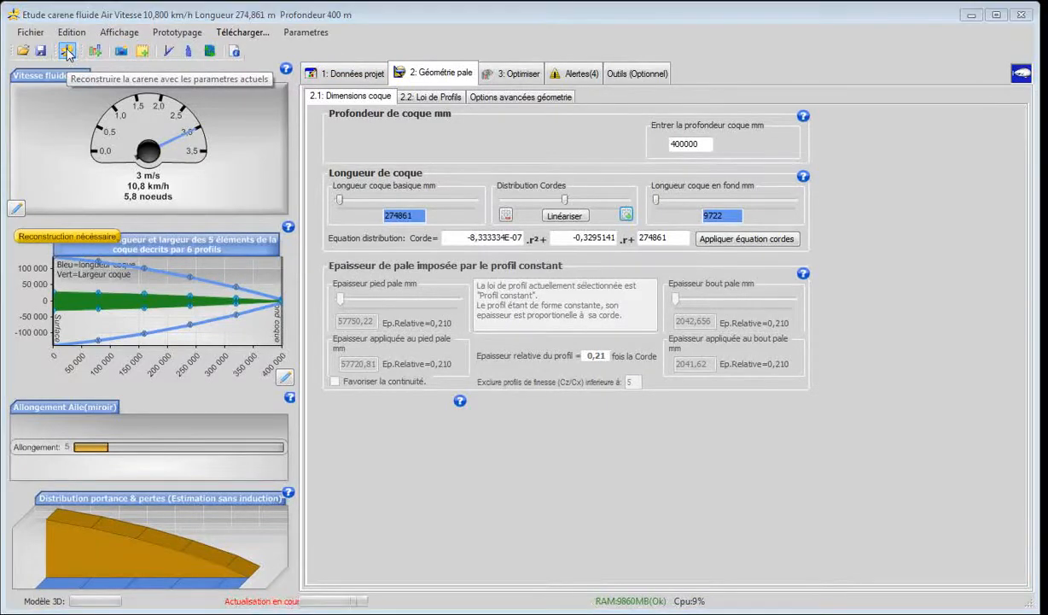
{"action": "left_click", "coordinate": [67, 51]}
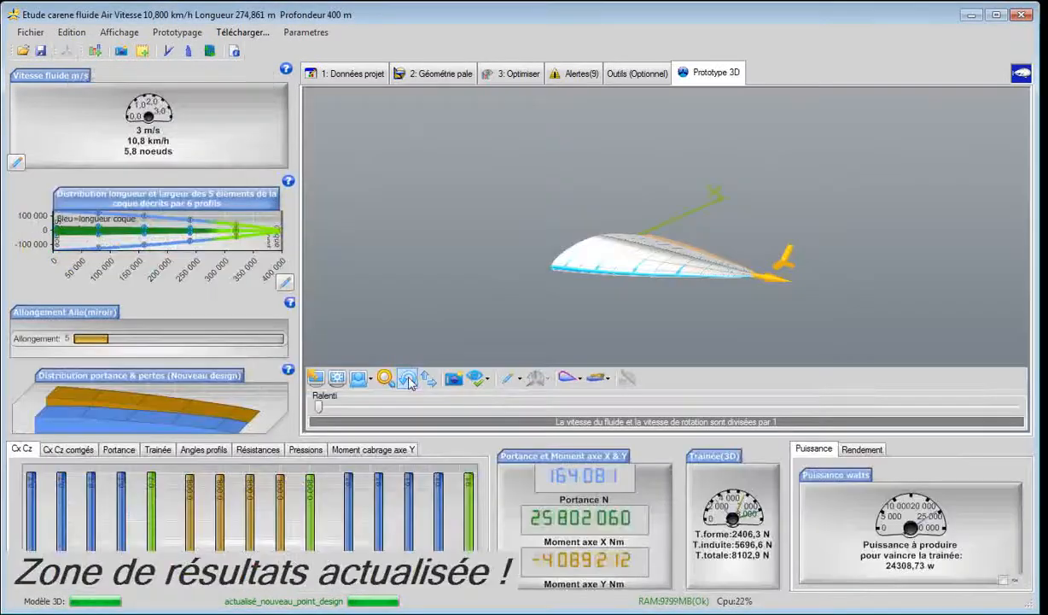
{"action": "left_click", "coordinate": [408, 380]}
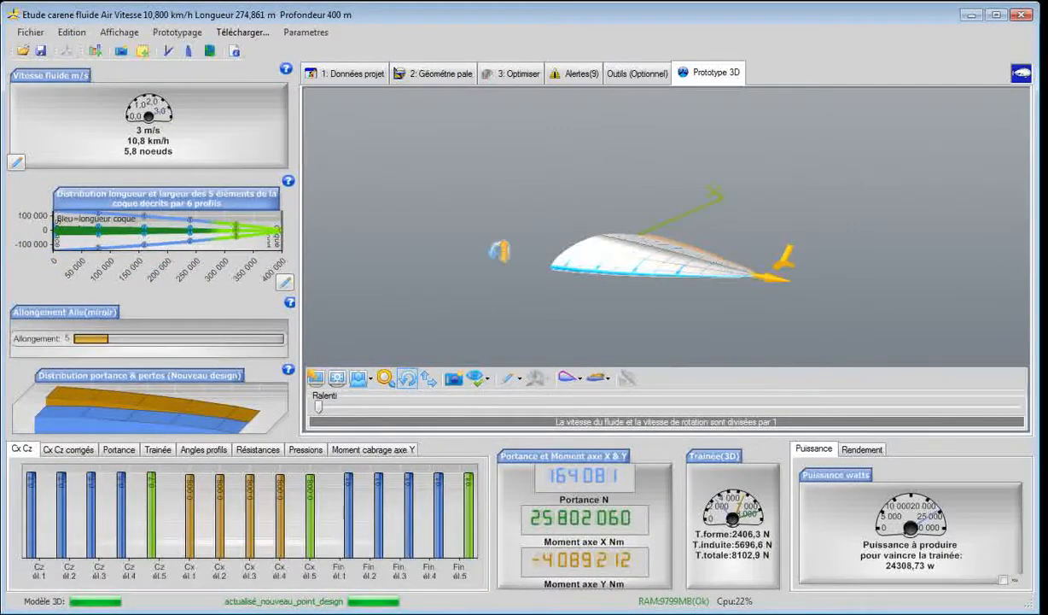
{"action": "left_click_drag", "start_coordinate": [478, 242], "coordinate": [531, 271]}
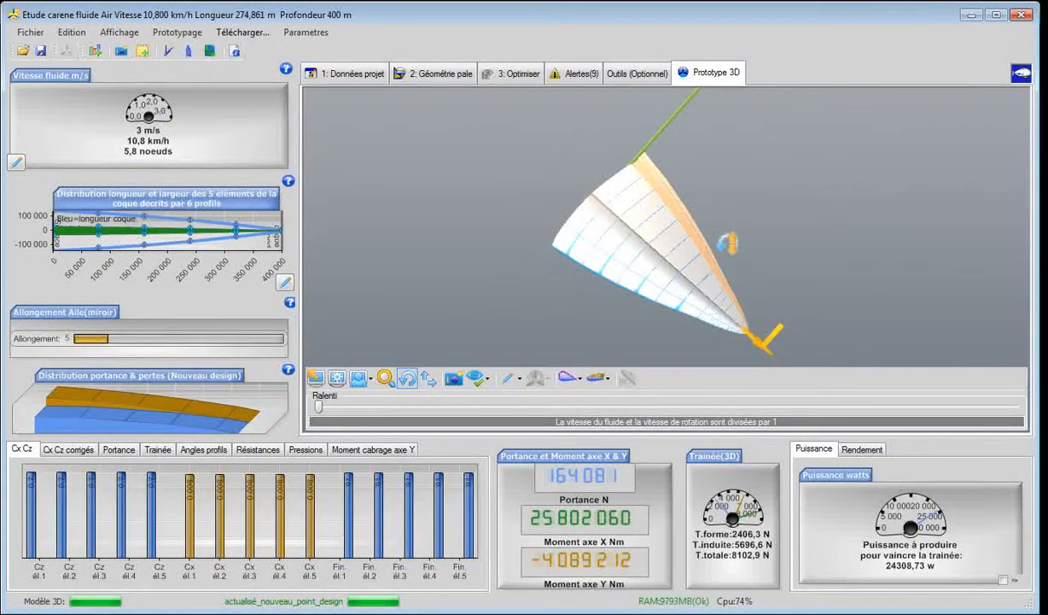
{"action": "left_click_drag", "start_coordinate": [787, 254], "coordinate": [469, 283]}
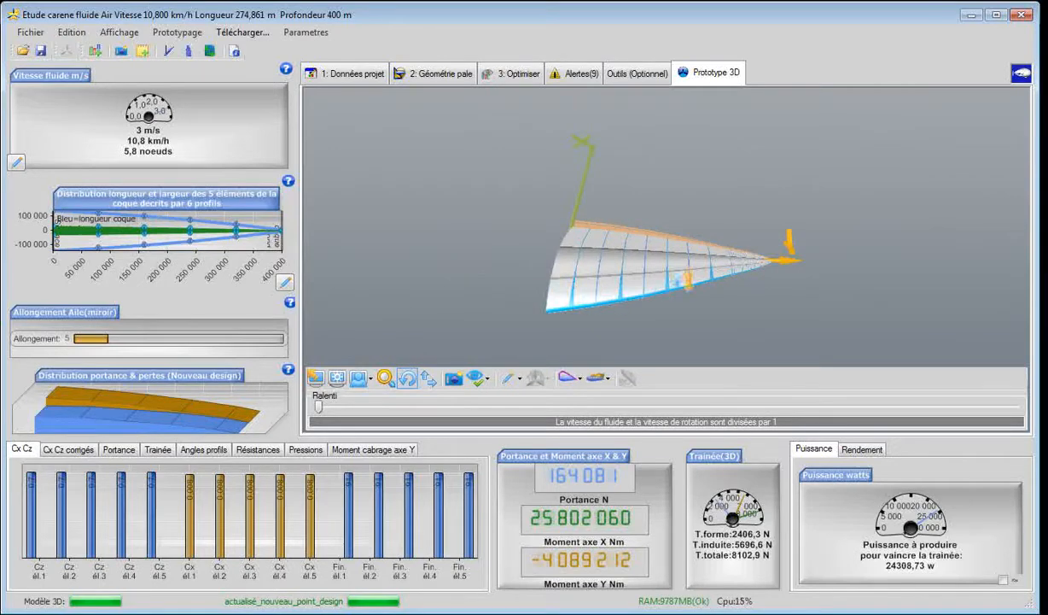
Set the hull depth to 40000 mm and rebuild the 3D prototype
{"action": "left_click", "coordinate": [431, 75]}
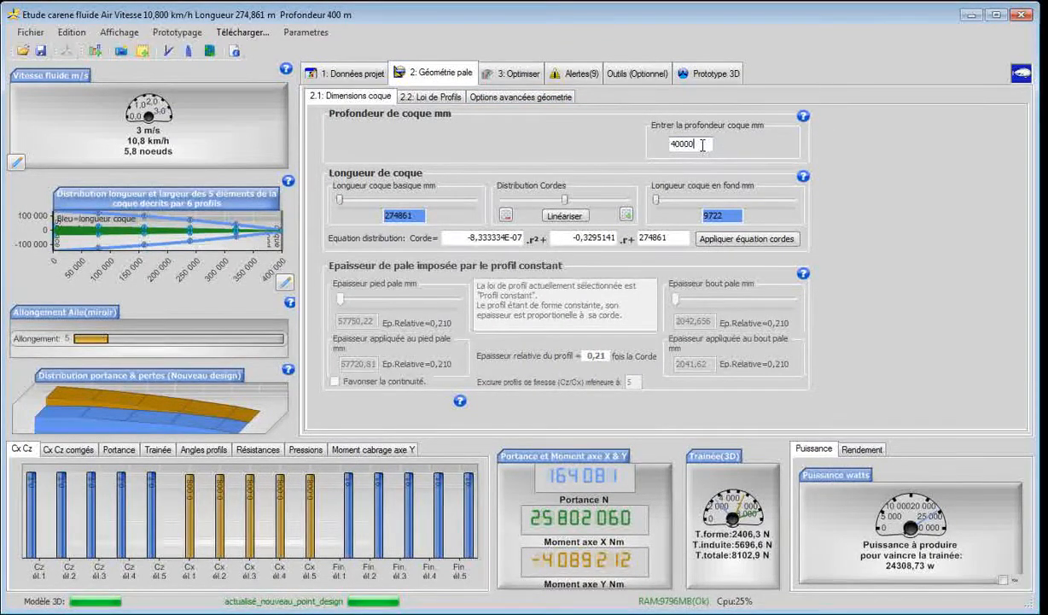
{"action": "key", "text": "Return"}
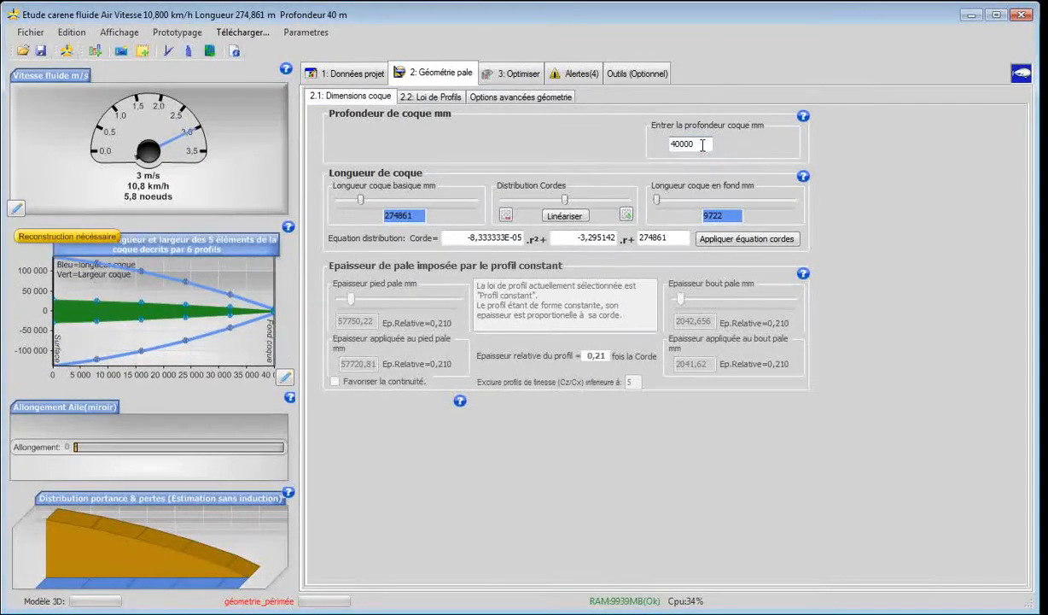
{"action": "left_click", "coordinate": [68, 52]}
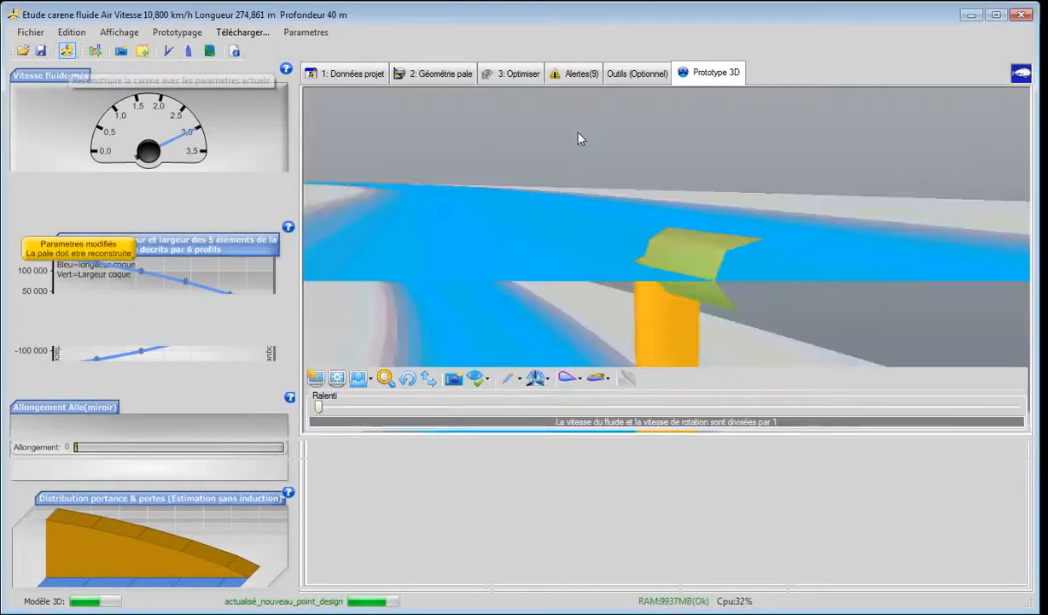
{"action": "scroll", "coordinate": [686, 288], "scroll_direction": "down", "scroll_amount": 5}
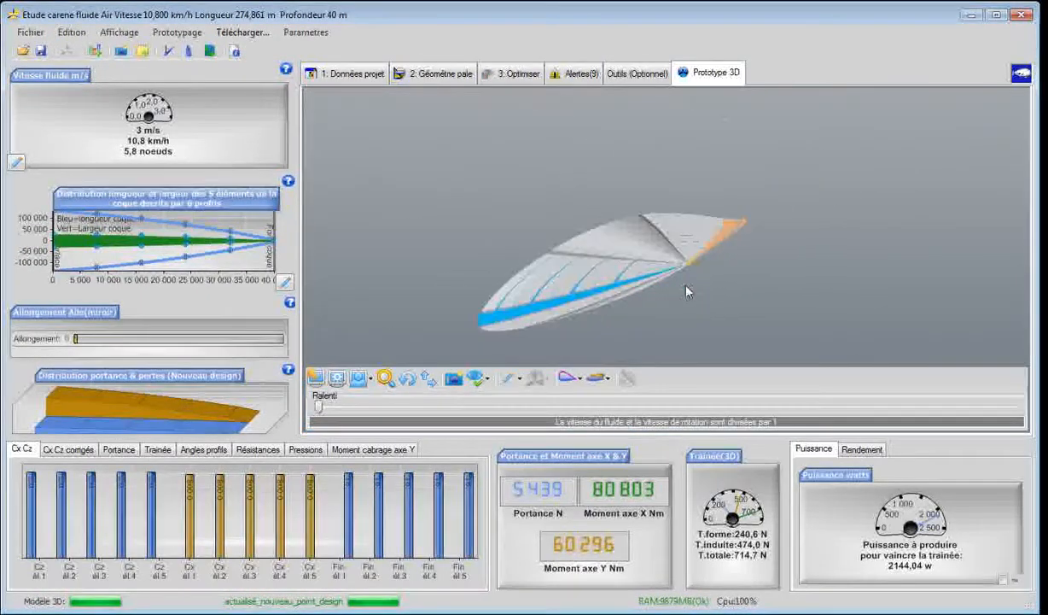
Examine the shallow hull from several angles, inspecting its elements between the surface and the bottom
{"action": "left_click", "coordinate": [409, 379]}
{"action": "left_click_drag", "start_coordinate": [433, 266], "coordinate": [472, 292]}
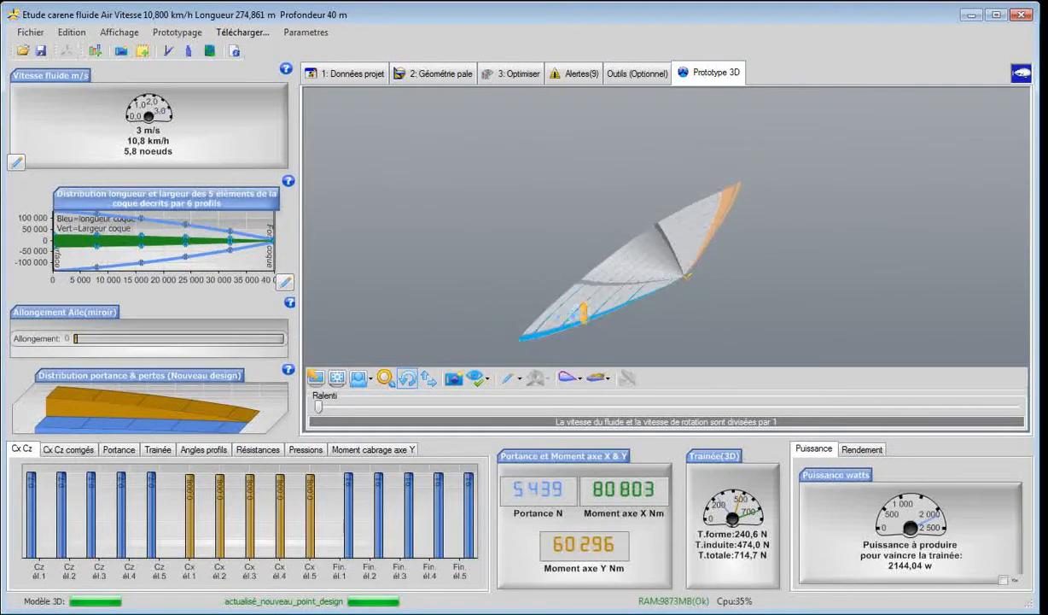
{"action": "left_click", "coordinate": [623, 313]}
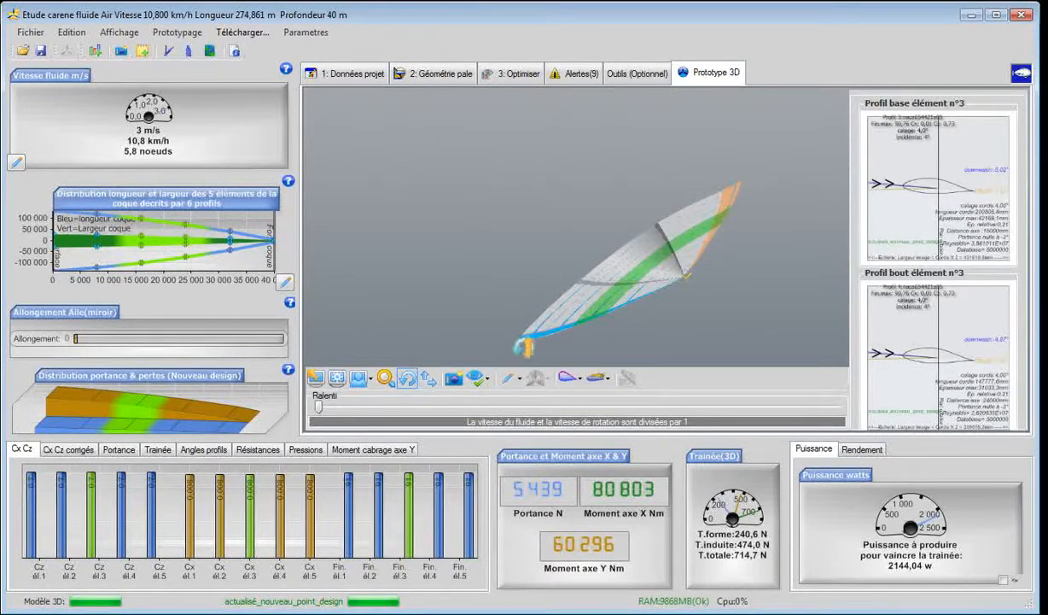
{"action": "left_click", "coordinate": [451, 297]}
{"action": "left_click_drag", "start_coordinate": [458, 302], "coordinate": [504, 267]}
{"action": "left_click", "coordinate": [519, 271]}
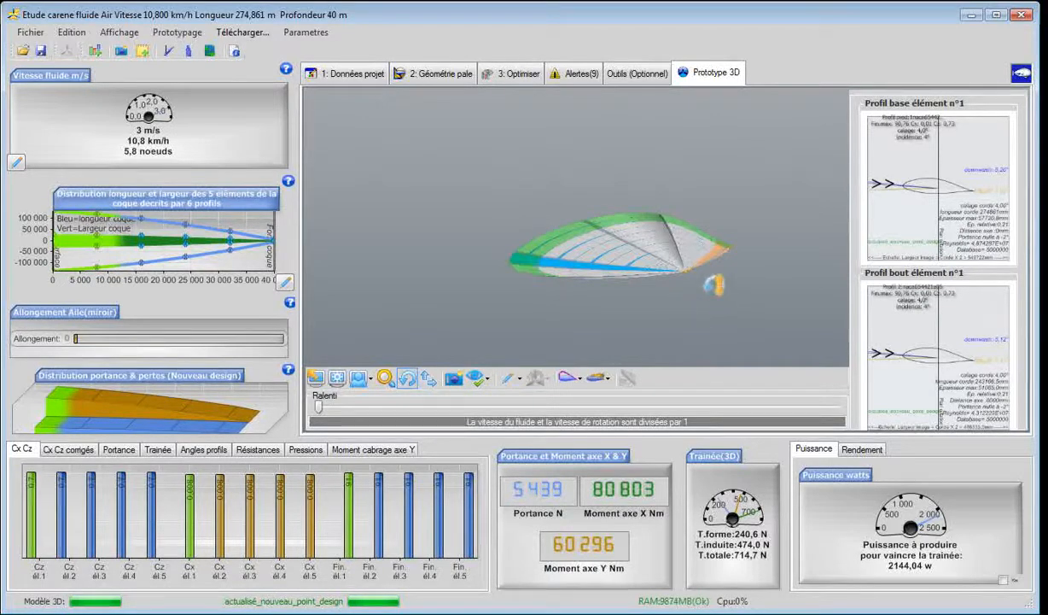
{"action": "left_click", "coordinate": [656, 258]}
{"action": "mouse_move", "coordinate": [689, 274]}
{"action": "left_mouse_down"}
{"action": "mouse_move", "coordinate": [675, 281]}
{"action": "mouse_move", "coordinate": [686, 286]}
{"action": "left_mouse_up"}
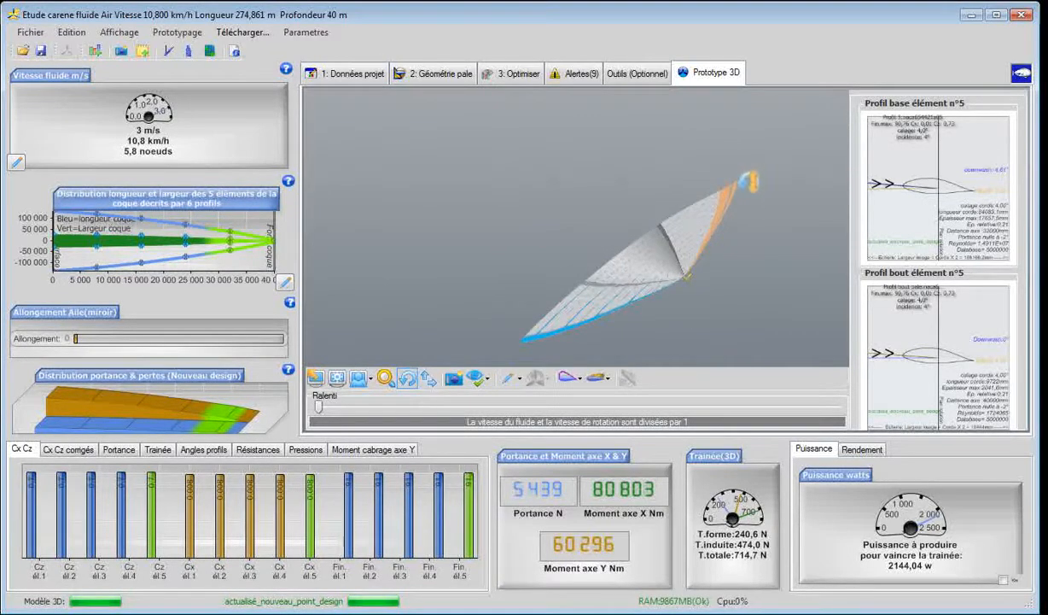
{"action": "left_click_drag", "start_coordinate": [745, 297], "coordinate": [712, 297]}
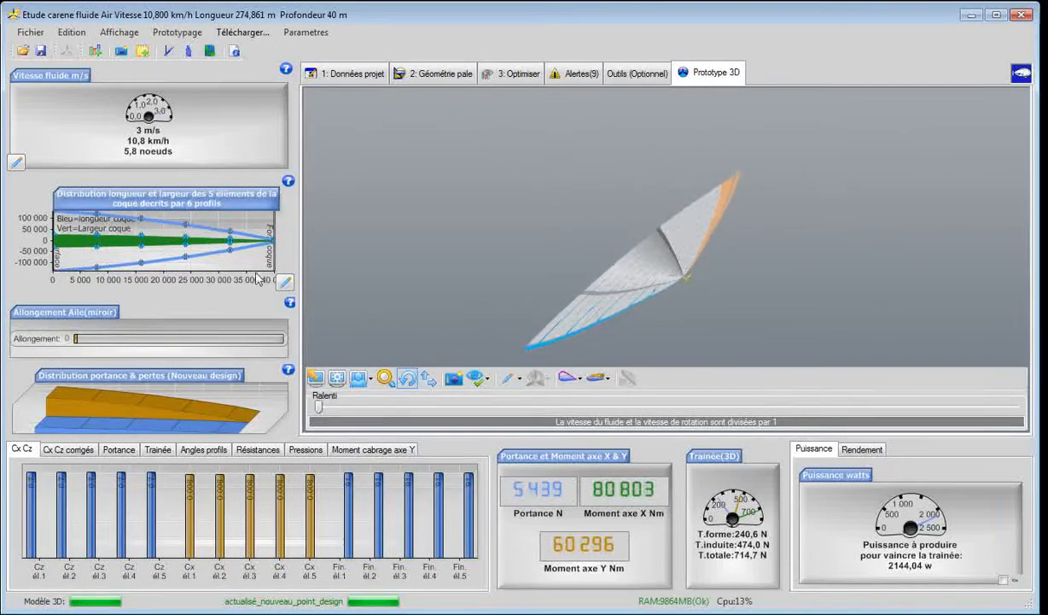
Raise the curvature of the chord distribution in small increments to an r² coefficient of -9,375E-05
{"action": "left_click", "coordinate": [433, 75]}
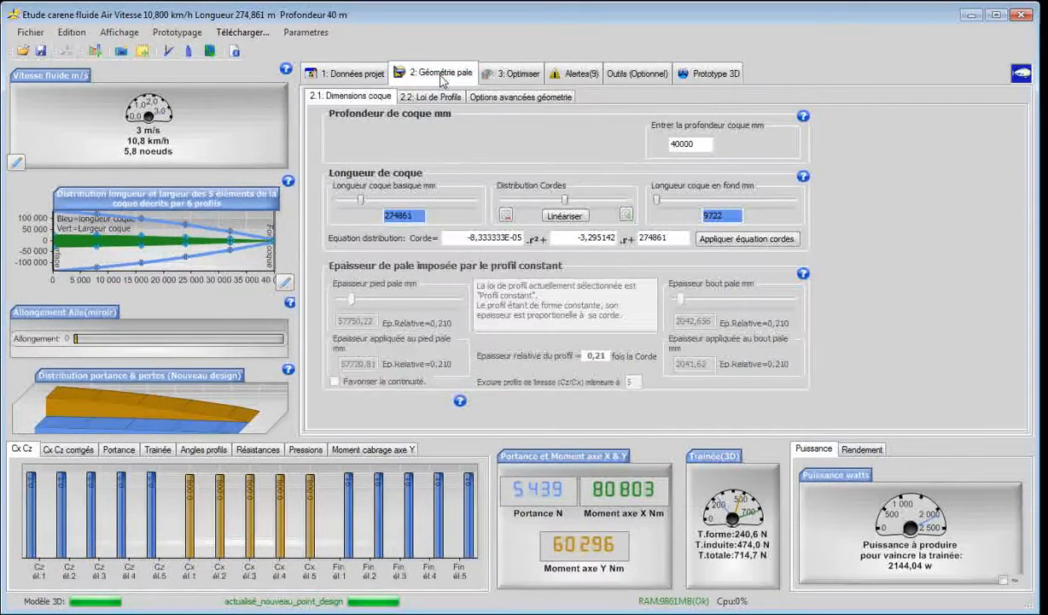
{"action": "left_click", "coordinate": [627, 215]}
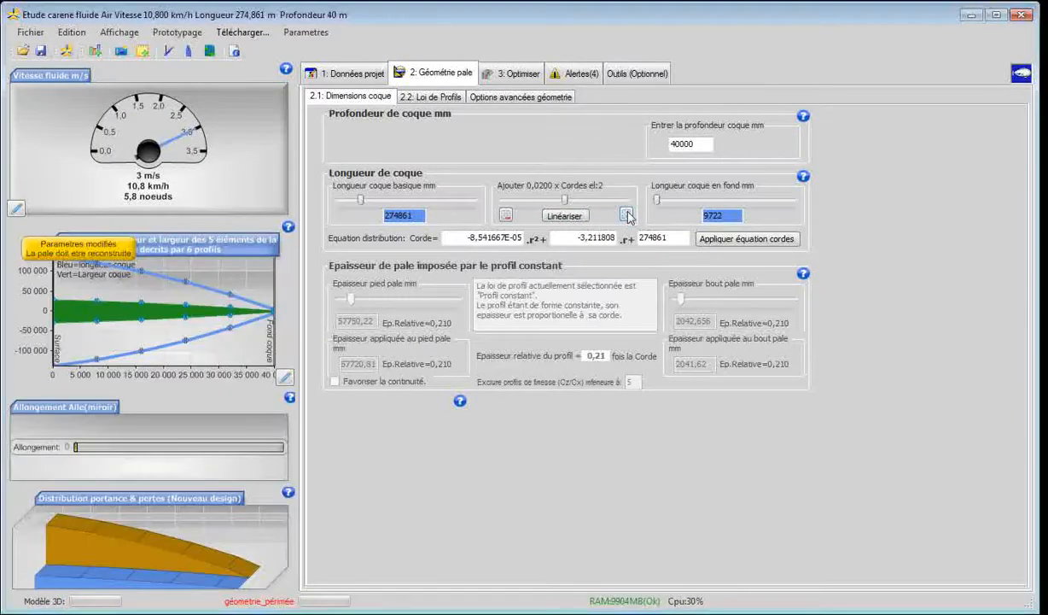
{"action": "left_click", "coordinate": [627, 215]}
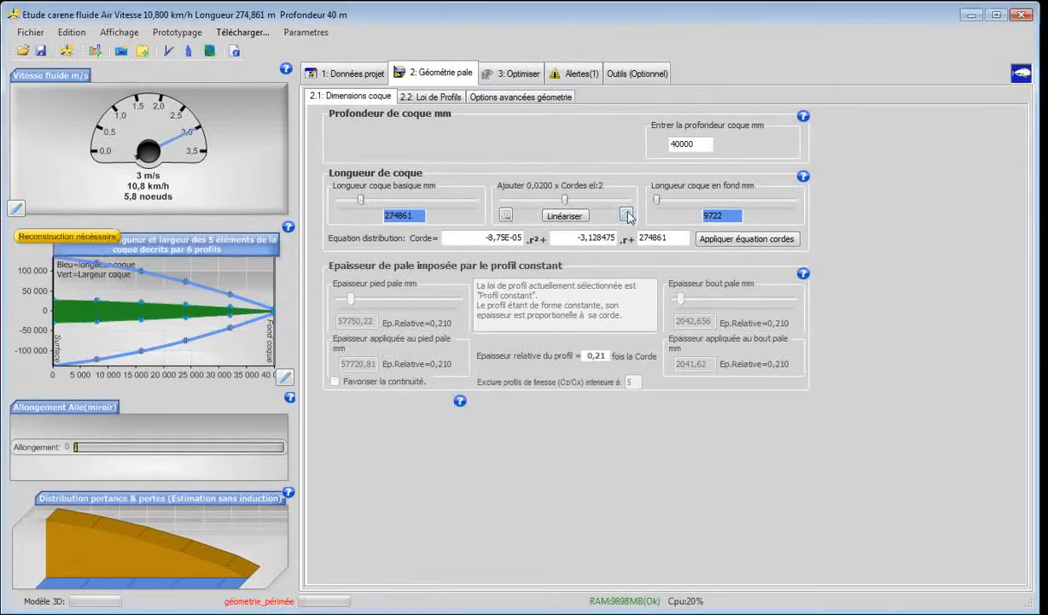
{"action": "left_click", "coordinate": [628, 215]}
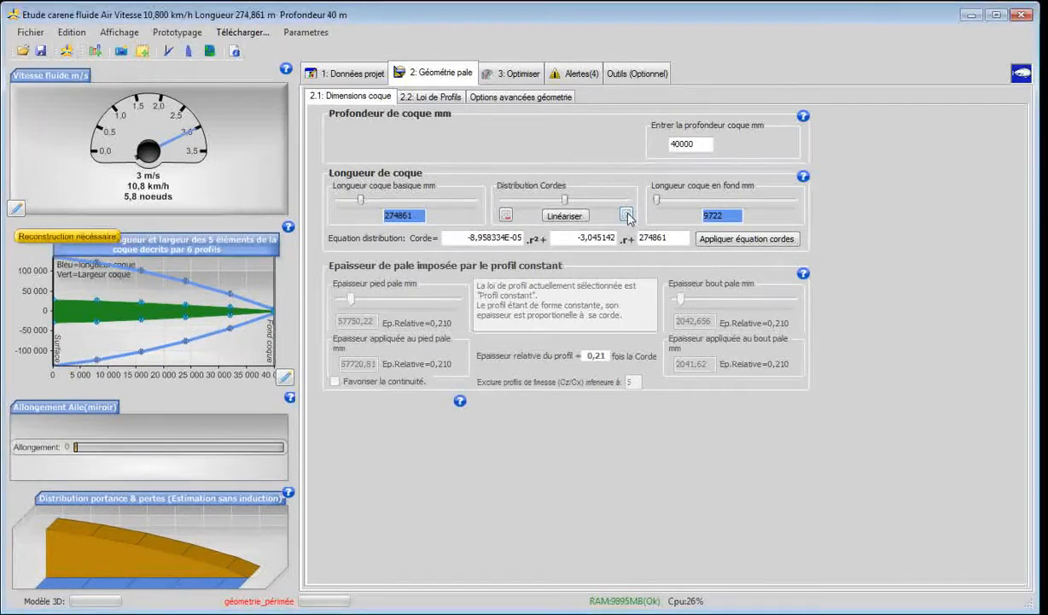
{"action": "left_click", "coordinate": [627, 216]}
{"action": "left_click", "coordinate": [628, 215]}
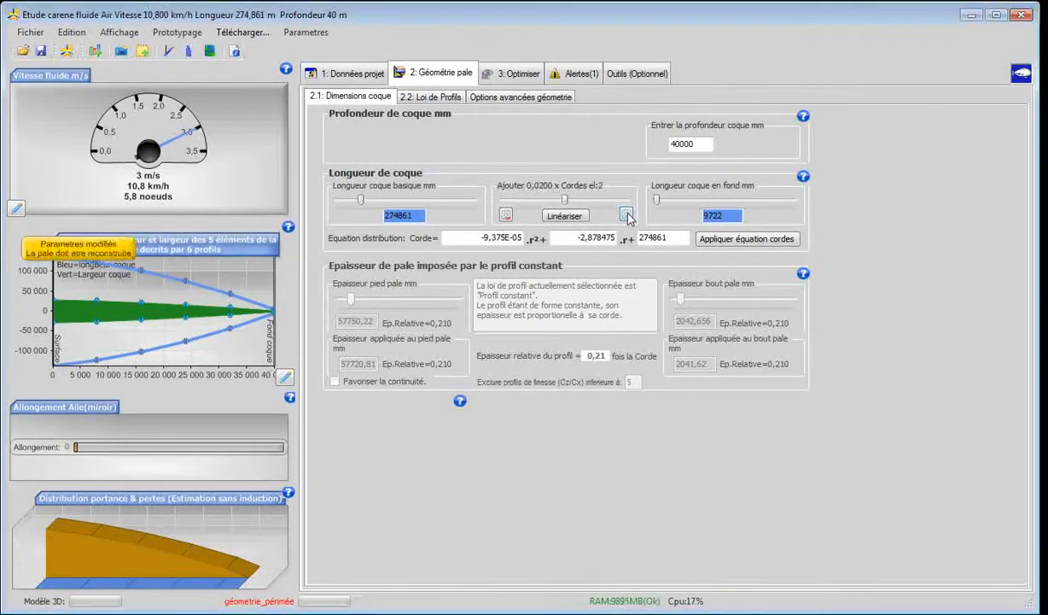
{"action": "left_click_drag", "start_coordinate": [564, 206], "coordinate": [579, 205]}
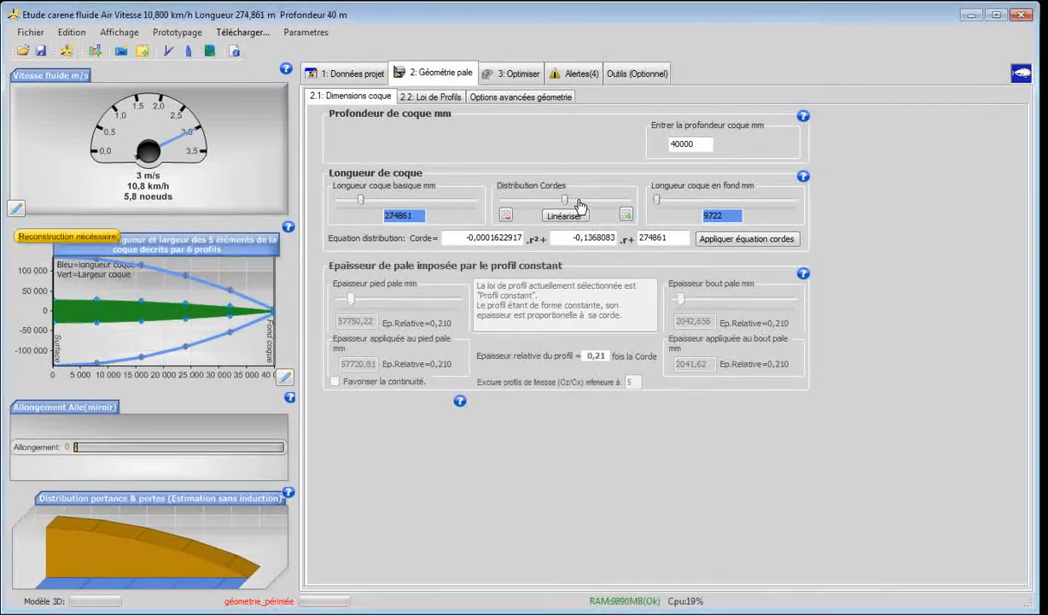
{"action": "left_click", "coordinate": [66, 50]}
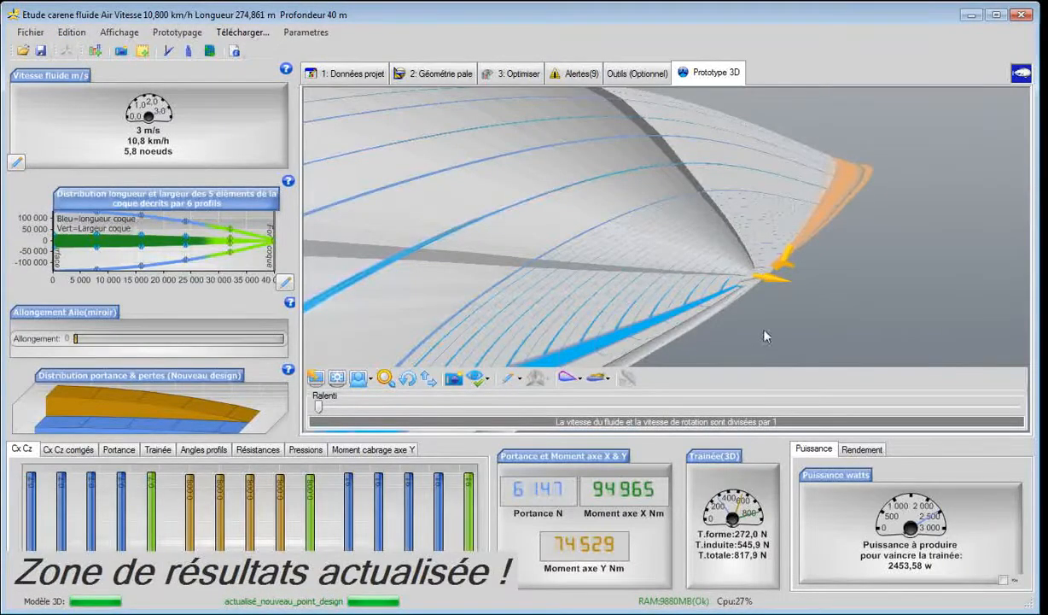
{"action": "scroll", "coordinate": [636, 329], "scroll_direction": "down", "scroll_amount": 5}
{"action": "left_click", "coordinate": [409, 378]}
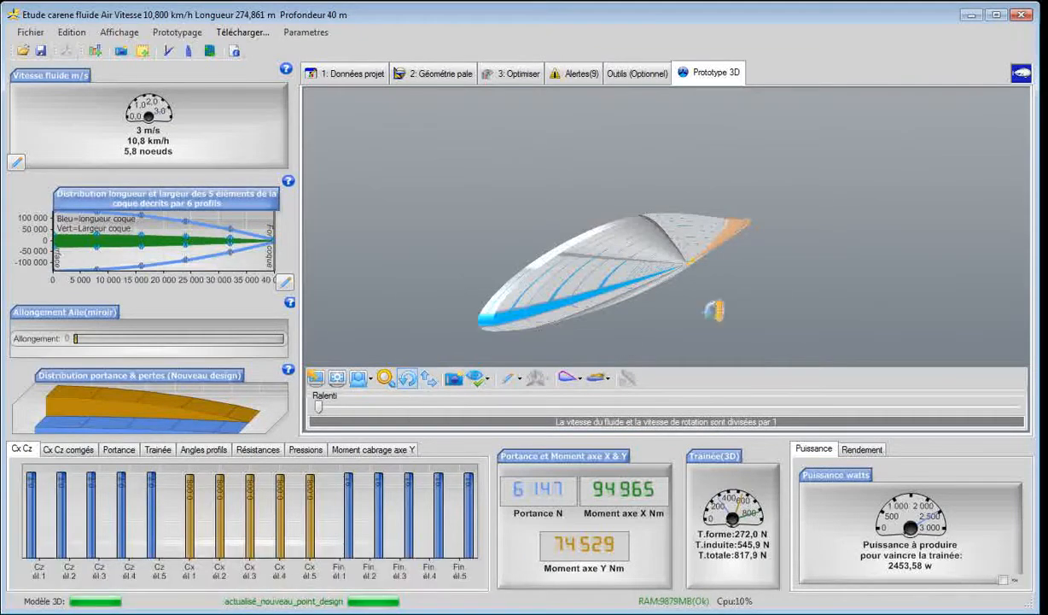
{"action": "left_click_drag", "start_coordinate": [715, 311], "coordinate": [750, 354]}
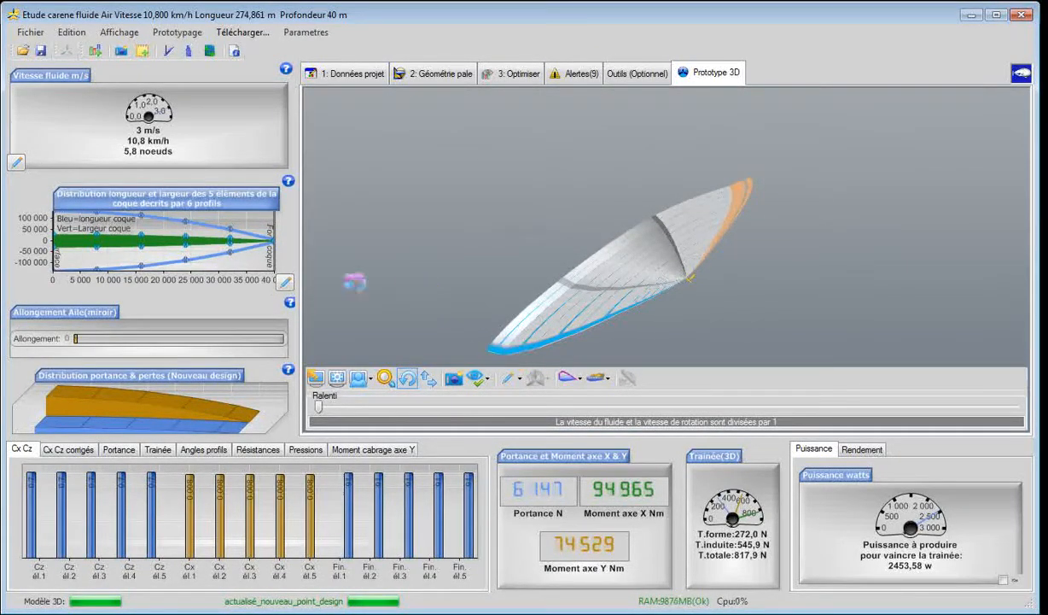
{"action": "left_click", "coordinate": [204, 249]}
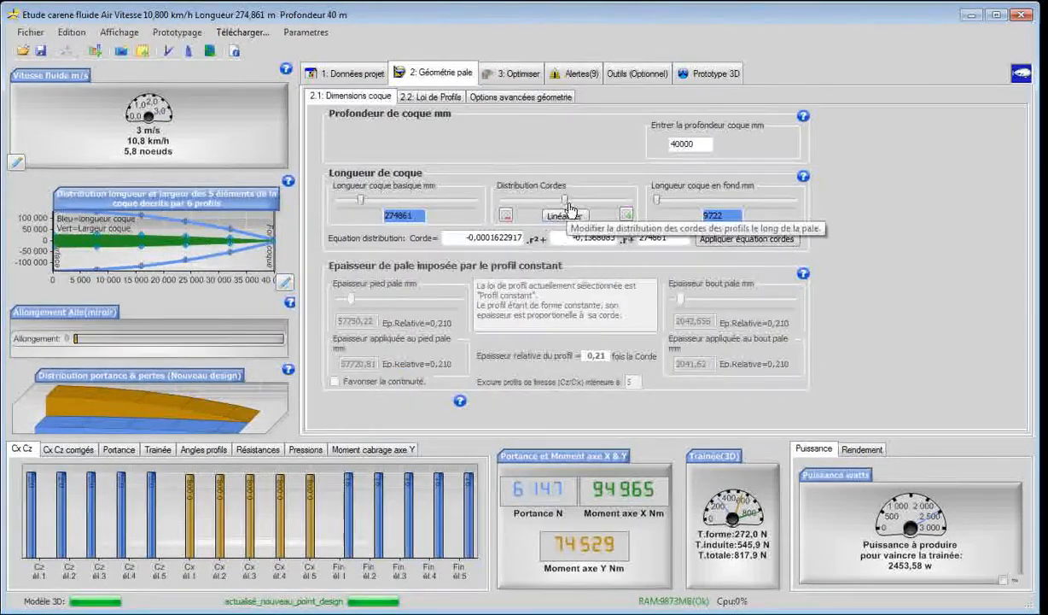
{"action": "left_click_drag", "start_coordinate": [565, 205], "coordinate": [593, 208]}
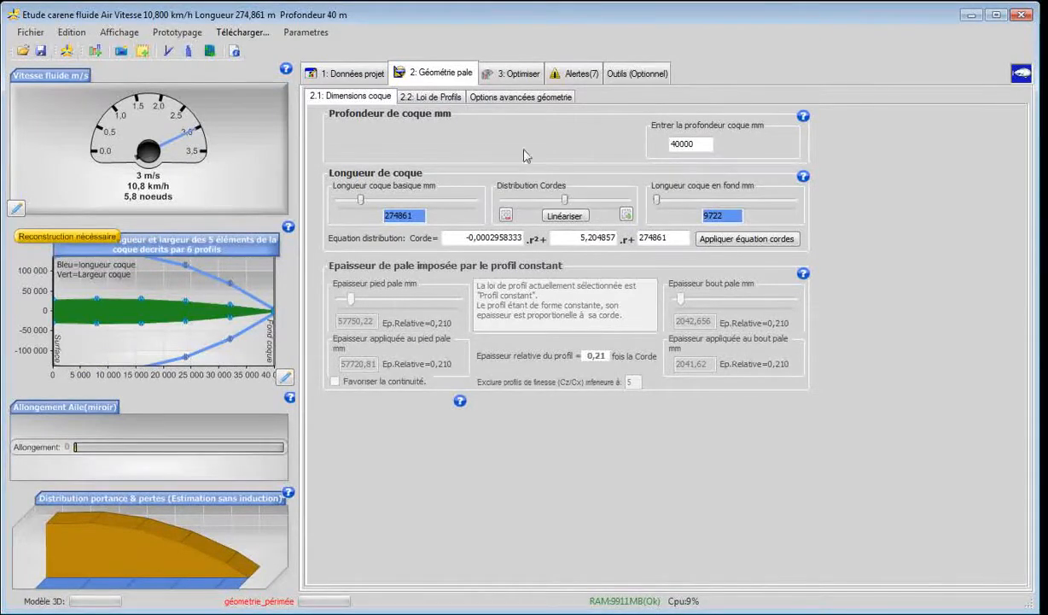
{"action": "left_click", "coordinate": [68, 51]}
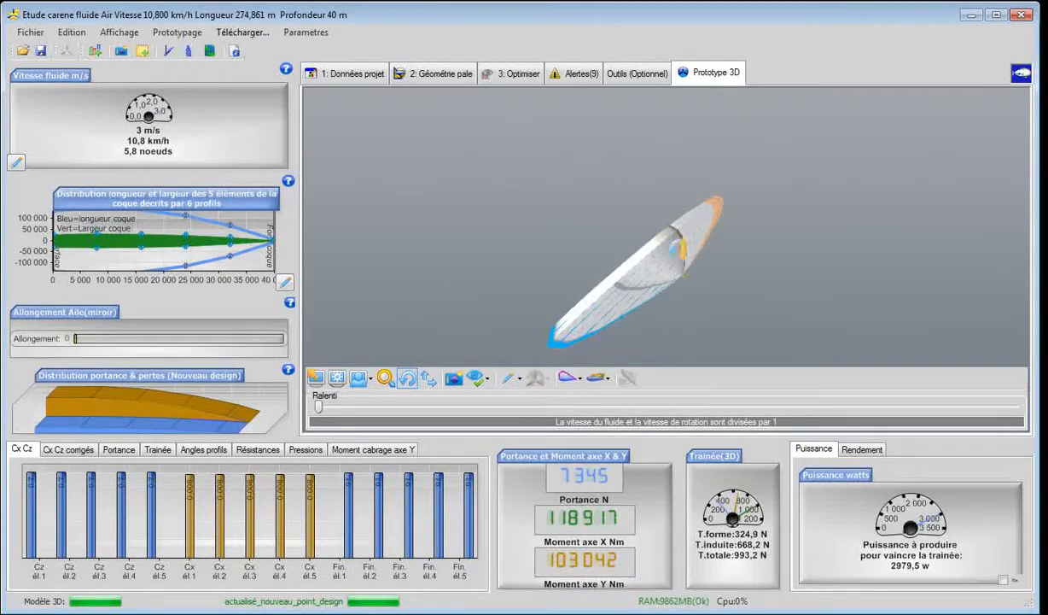
{"action": "left_click_drag", "start_coordinate": [540, 323], "coordinate": [585, 343]}
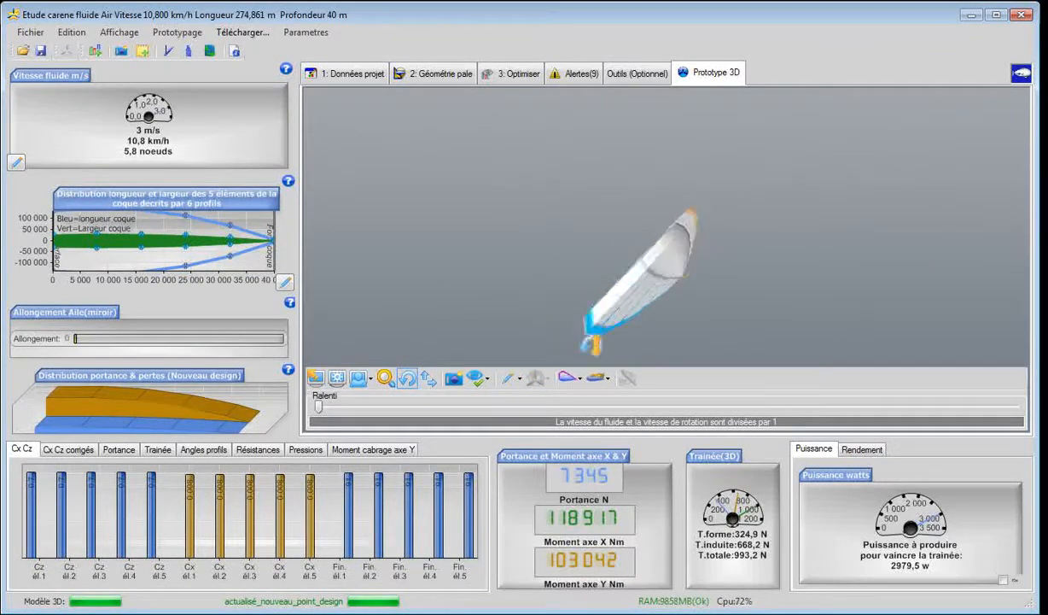
{"action": "left_click", "coordinate": [601, 329]}
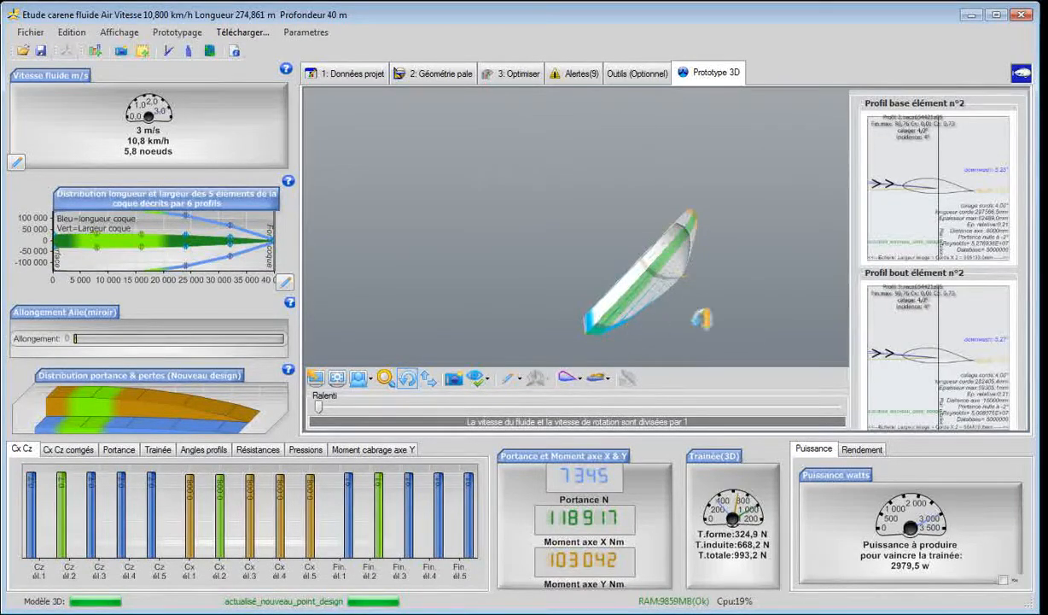
Examine the strongly bulged hull from other angles, inspecting its third element
{"action": "left_click_drag", "start_coordinate": [701, 314], "coordinate": [663, 291]}
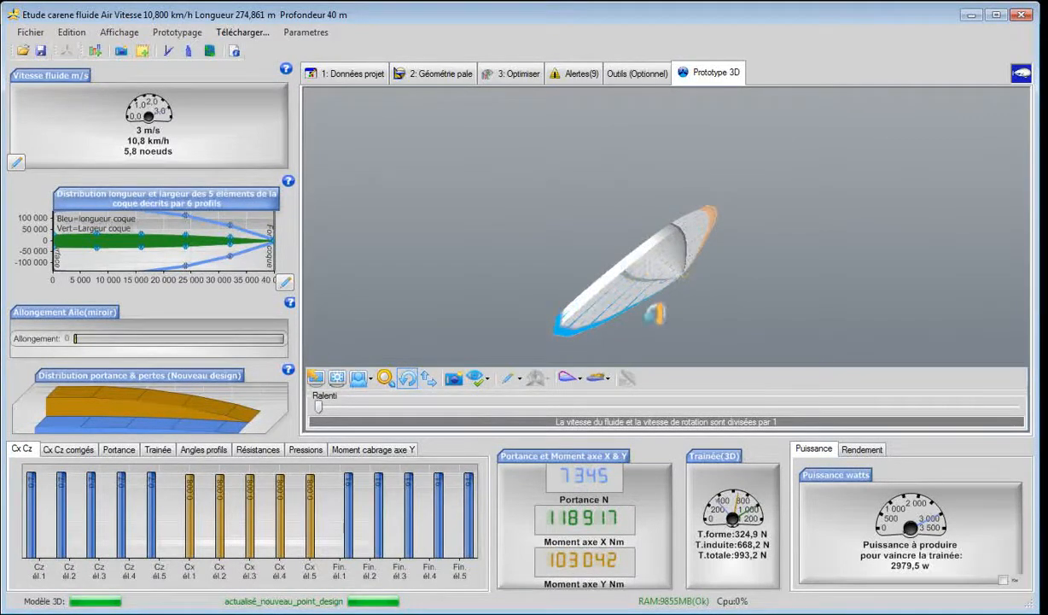
{"action": "left_click", "coordinate": [630, 282]}
{"action": "left_click_drag", "start_coordinate": [636, 280], "coordinate": [666, 295]}
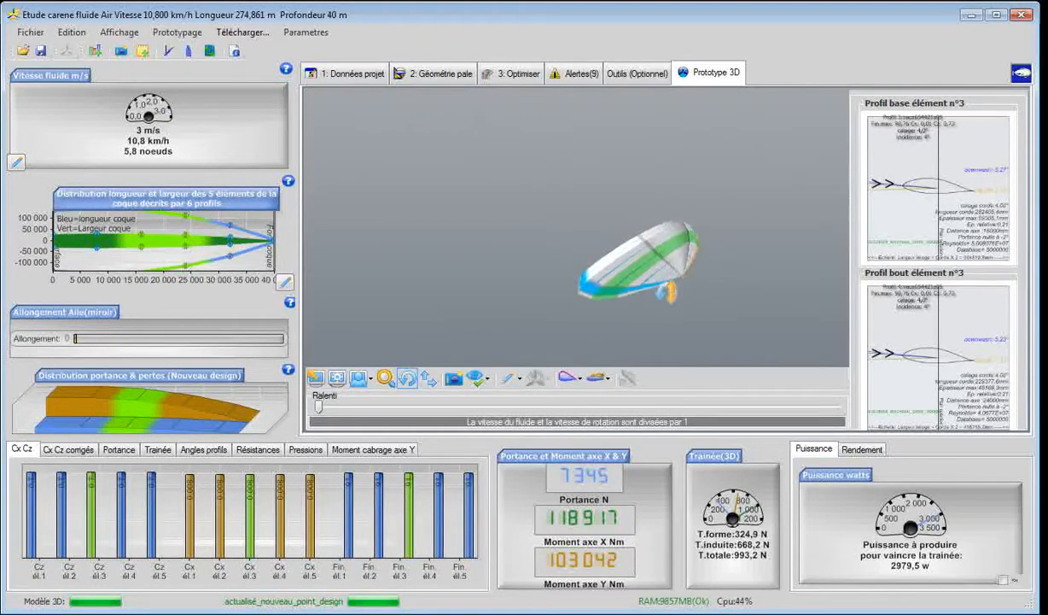
{"action": "left_click", "coordinate": [241, 256]}
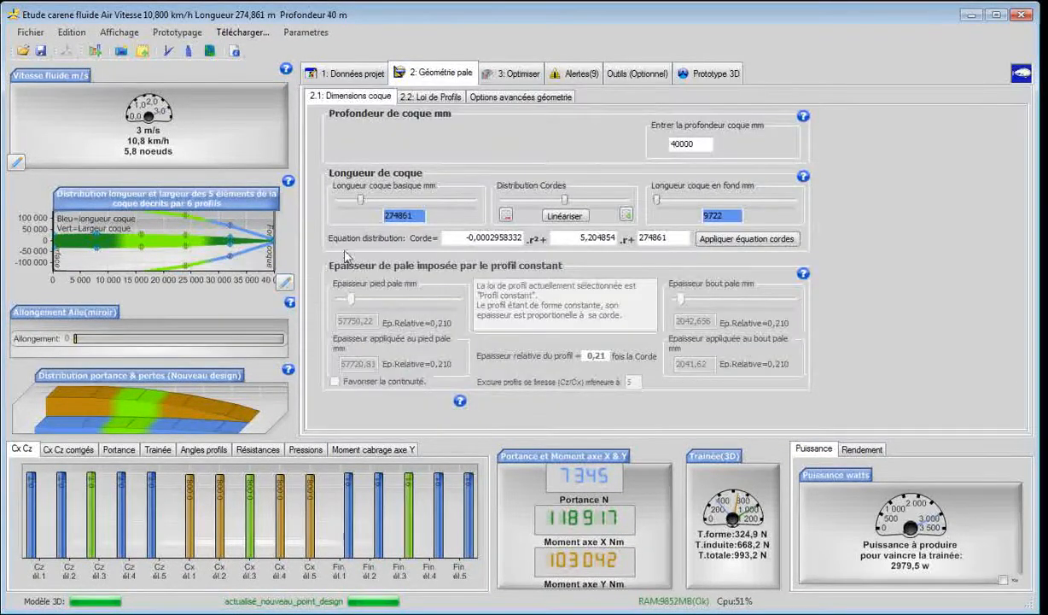
{"action": "left_click", "coordinate": [561, 216]}
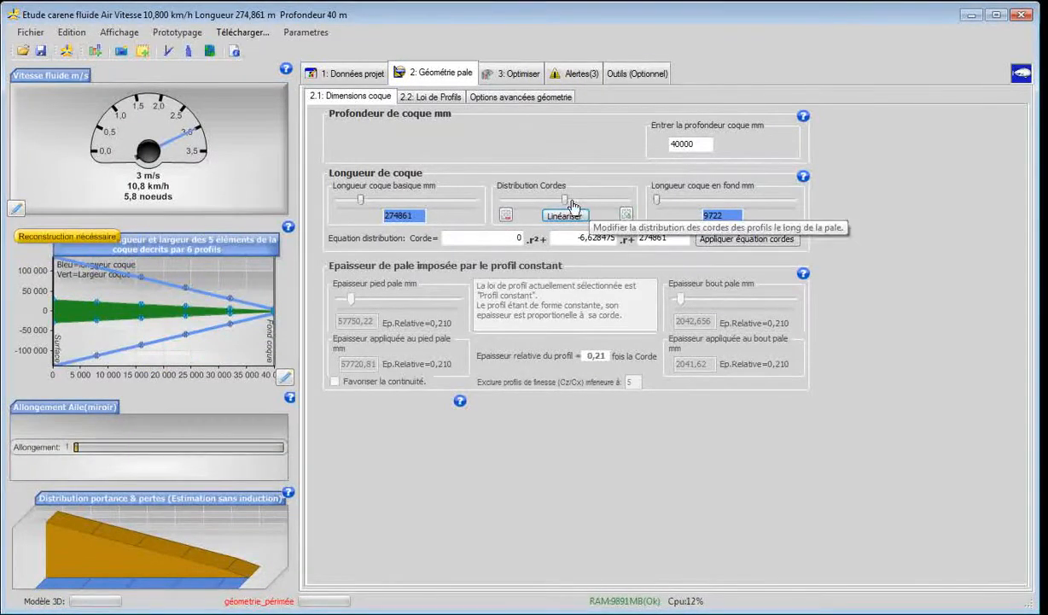
{"action": "left_click_drag", "start_coordinate": [567, 200], "coordinate": [573, 203]}
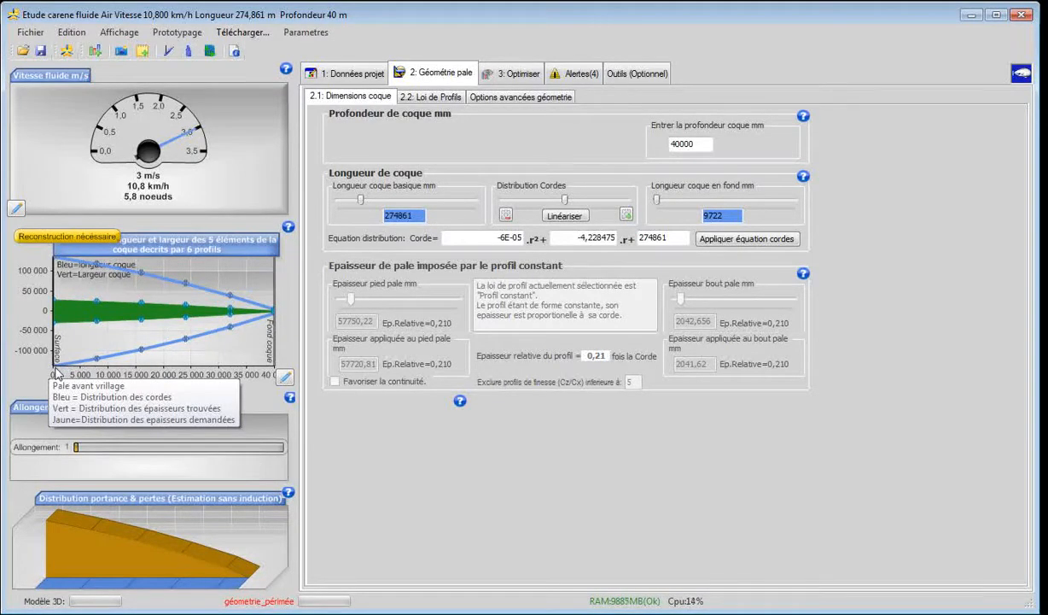
{"action": "left_click_drag", "start_coordinate": [568, 205], "coordinate": [574, 208]}
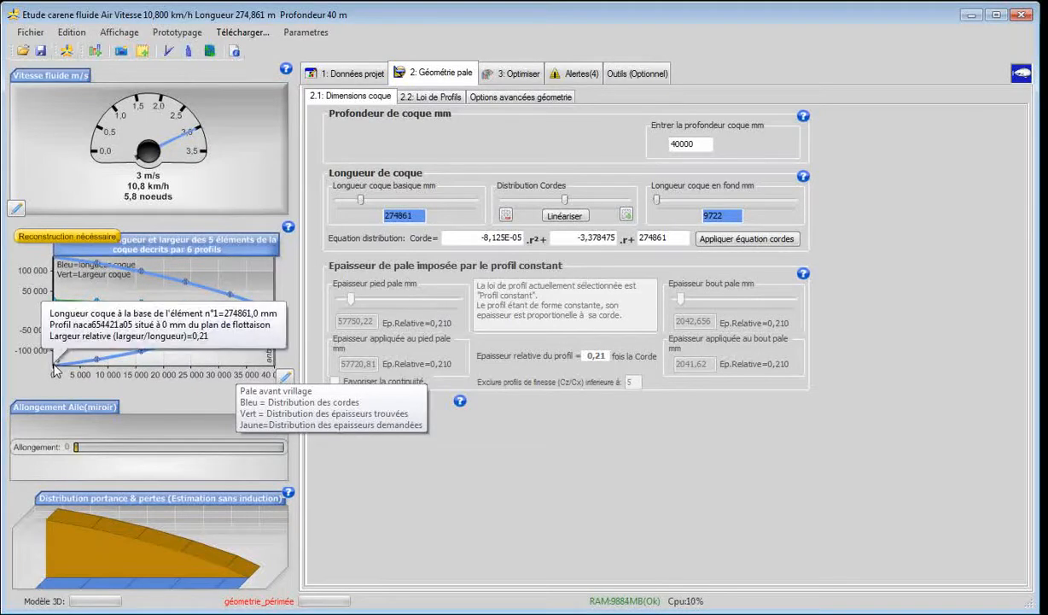
{"action": "left_click_drag", "start_coordinate": [566, 205], "coordinate": [572, 205]}
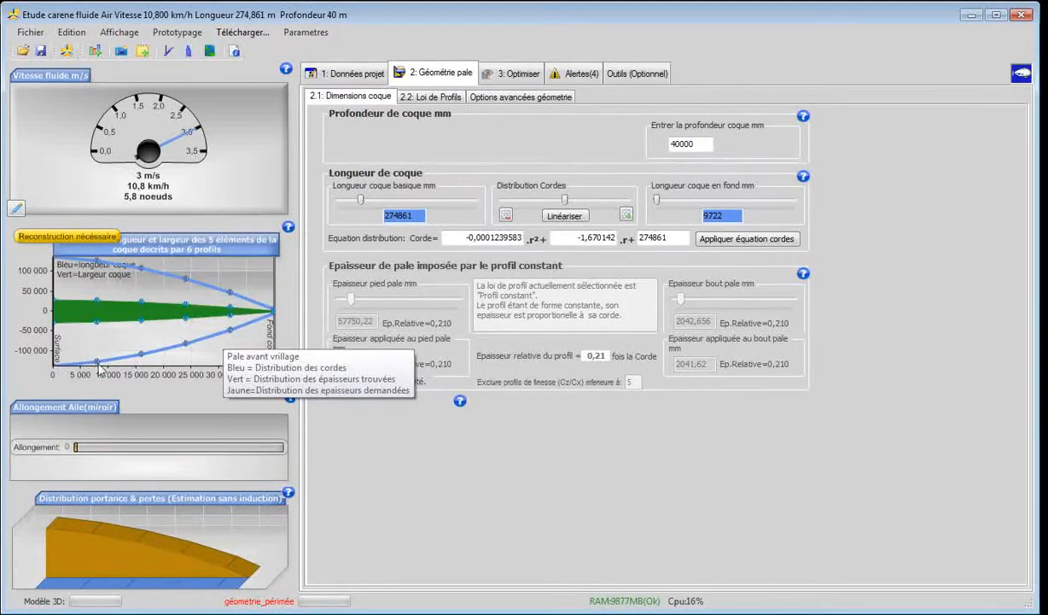
{"action": "left_click_drag", "start_coordinate": [564, 201], "coordinate": [573, 204]}
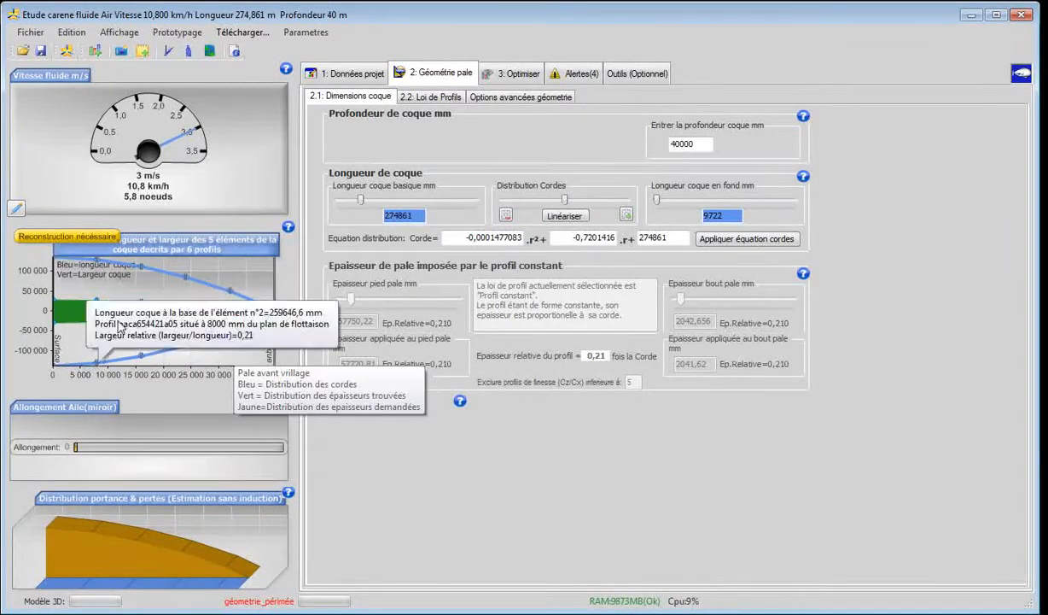
Rebuild the hull prototype with the moderately bulged chord distribution and view its 3D shape from another angle
{"action": "left_click", "coordinate": [71, 54]}
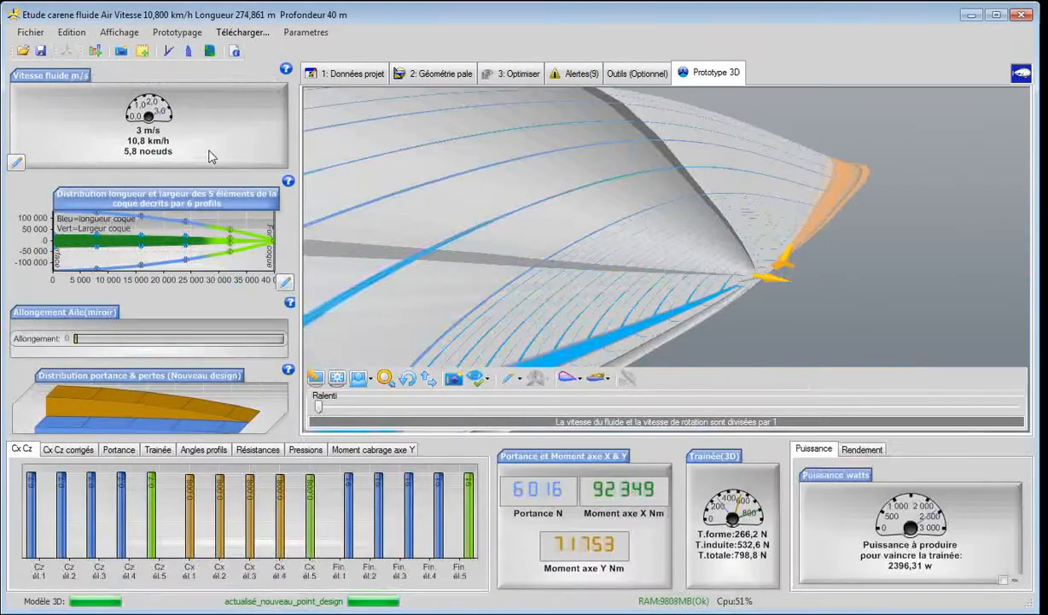
{"action": "left_click", "coordinate": [406, 377]}
{"action": "left_click_drag", "start_coordinate": [518, 289], "coordinate": [525, 310]}
{"action": "left_click", "coordinate": [524, 342]}
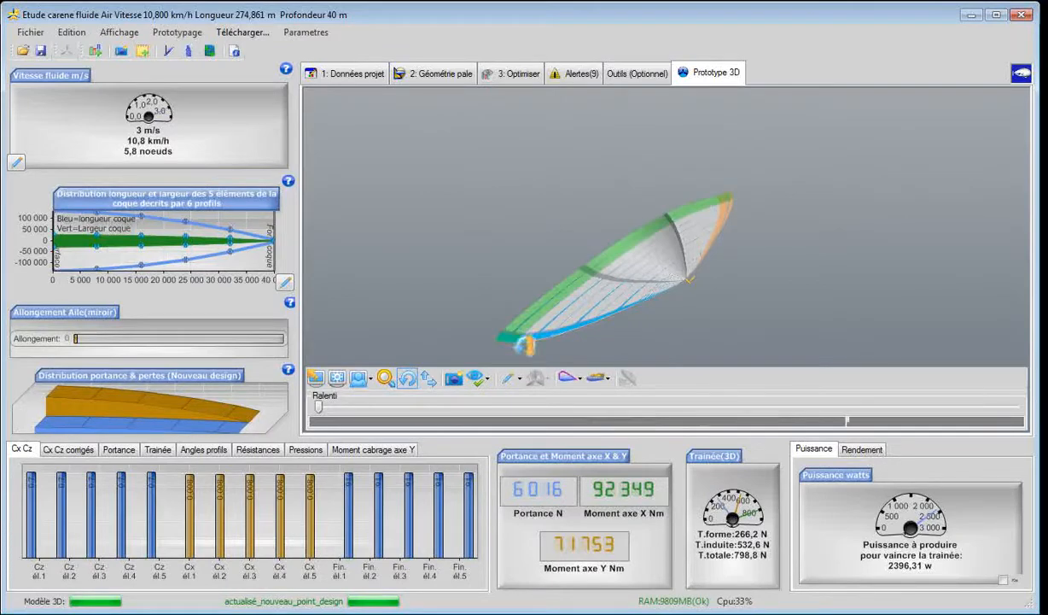
{"action": "left_click", "coordinate": [283, 282]}
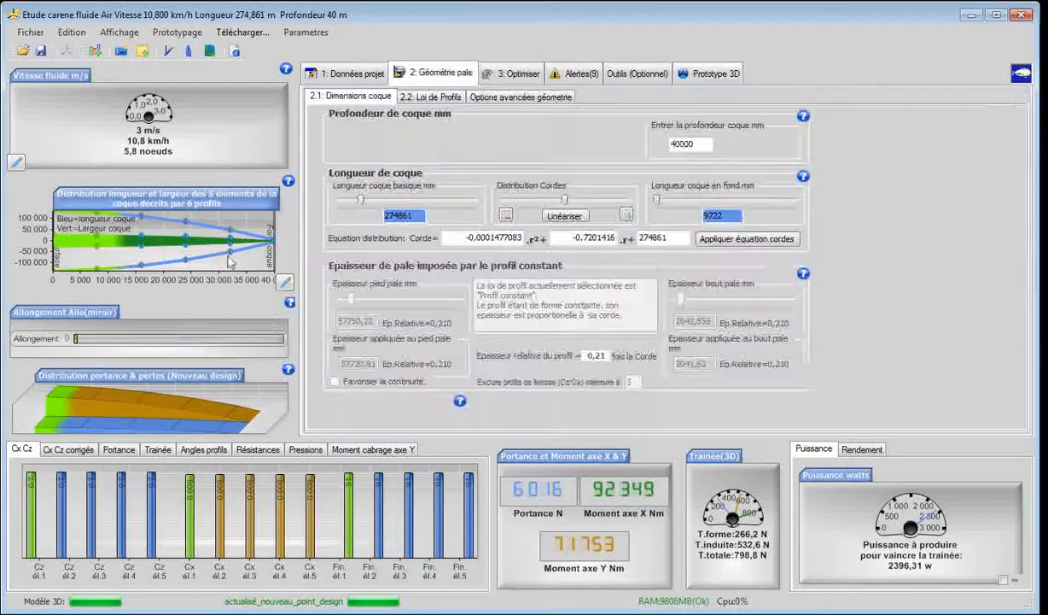
{"action": "left_click_drag", "start_coordinate": [564, 205], "coordinate": [584, 207]}
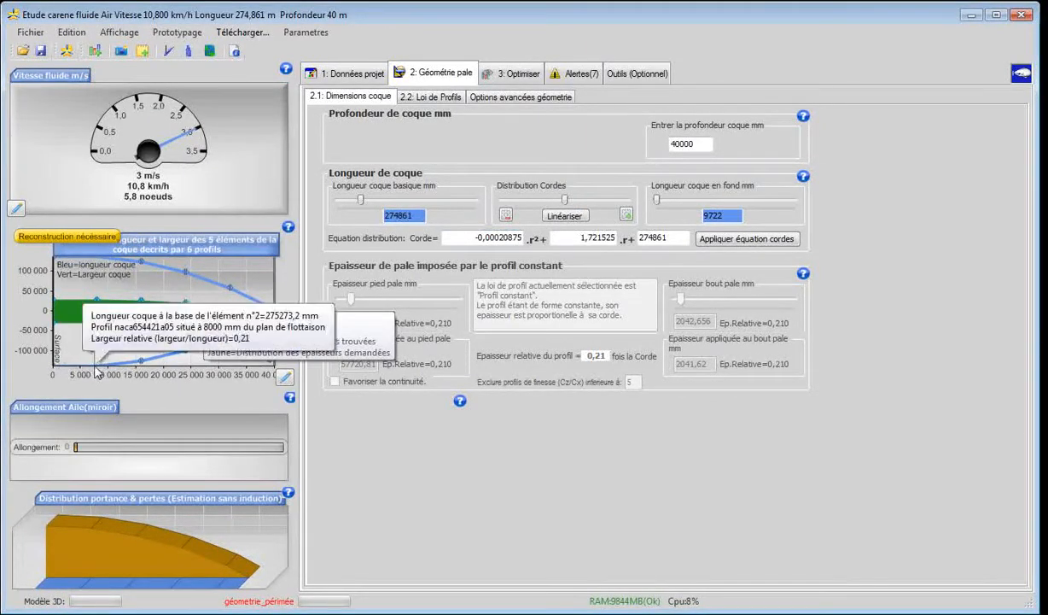
{"action": "left_click", "coordinate": [506, 215]}
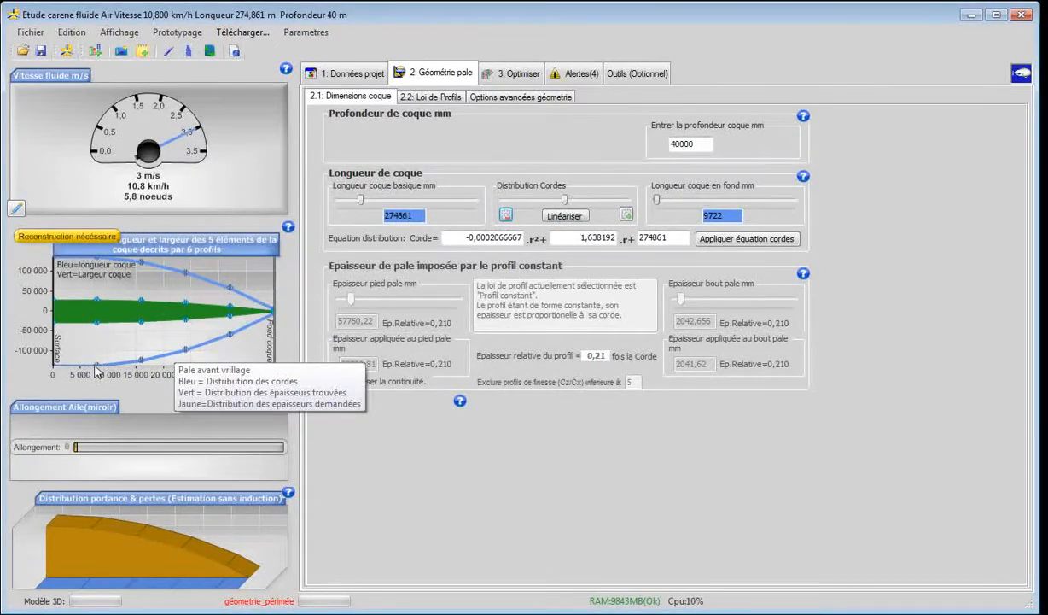
{"action": "left_click", "coordinate": [67, 50]}
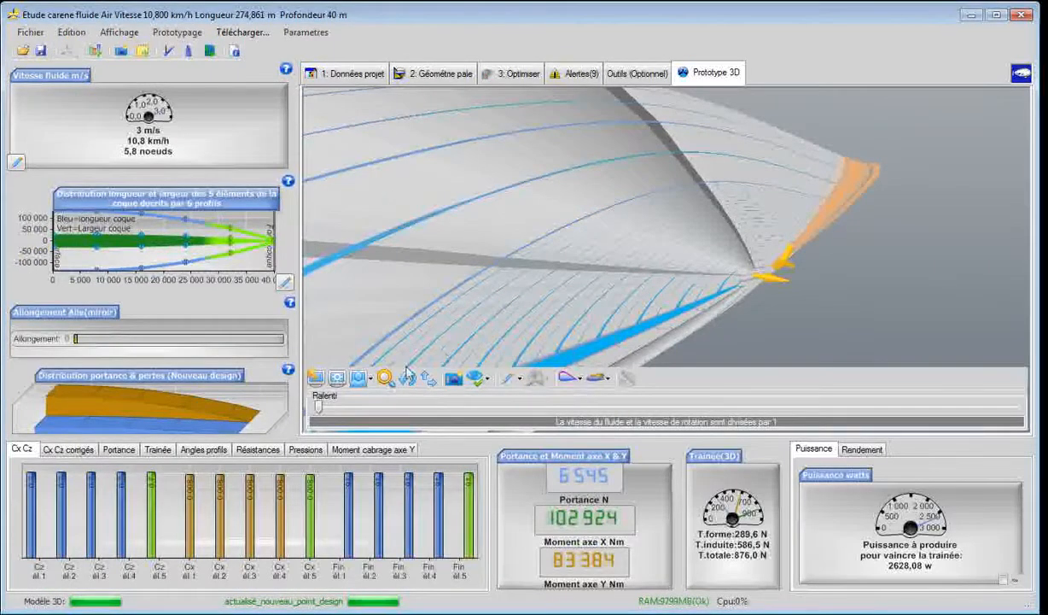
Examine the rebuilt hull from several angles, inspecting its bottom and its fifth element
{"action": "left_click", "coordinate": [407, 378]}
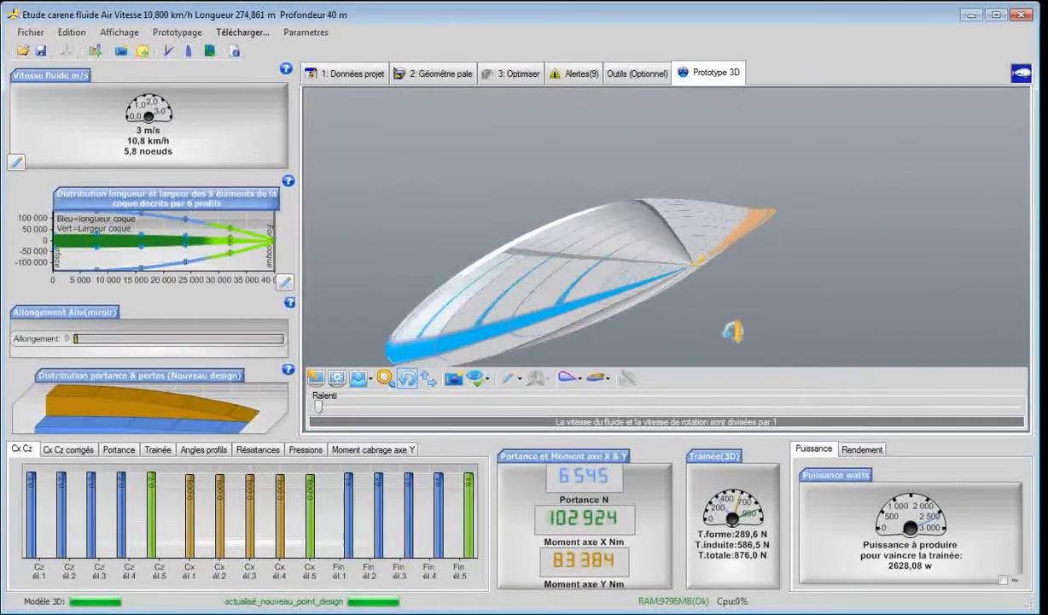
{"action": "scroll", "coordinate": [781, 349], "scroll_direction": "down", "scroll_amount": 3}
{"action": "left_click_drag", "start_coordinate": [692, 341], "coordinate": [637, 362]}
{"action": "left_click_drag", "start_coordinate": [572, 358], "coordinate": [530, 338]}
{"action": "left_click_drag", "start_coordinate": [434, 332], "coordinate": [491, 324]}
{"action": "mouse_move", "coordinate": [677, 300]}
{"action": "left_mouse_down"}
{"action": "mouse_move", "coordinate": [723, 334]}
{"action": "mouse_move", "coordinate": [687, 310]}
{"action": "mouse_move", "coordinate": [646, 186]}
{"action": "mouse_move", "coordinate": [692, 286]}
{"action": "left_mouse_up"}
{"action": "mouse_move", "coordinate": [630, 294]}
{"action": "mouse_move", "coordinate": [692, 286]}
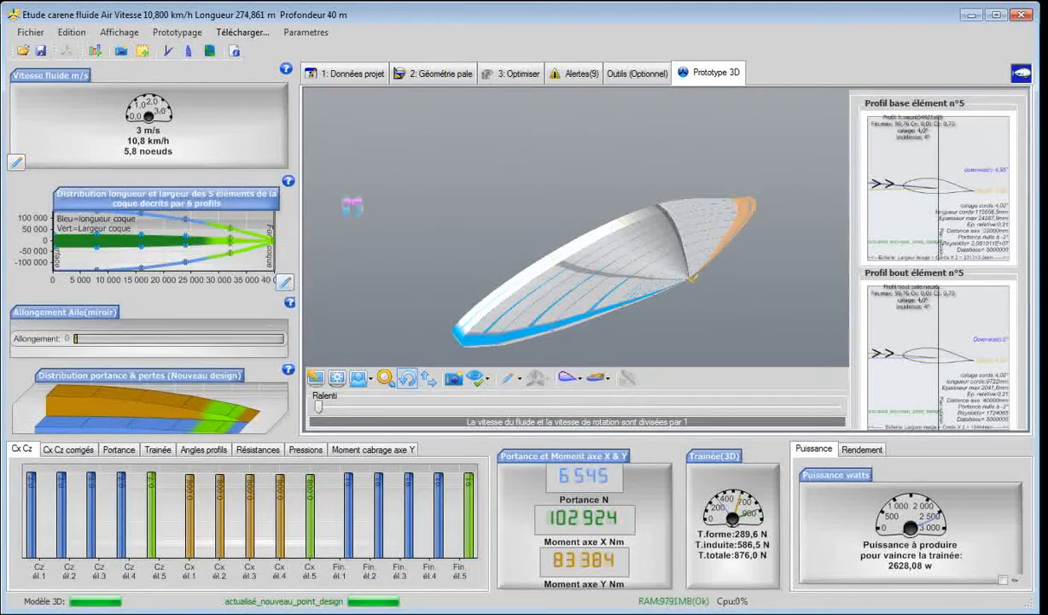
Increase the hull's bottom length to 78262 mm and rebuild the prototype to view its shape from several angles
{"action": "left_click", "coordinate": [407, 75]}
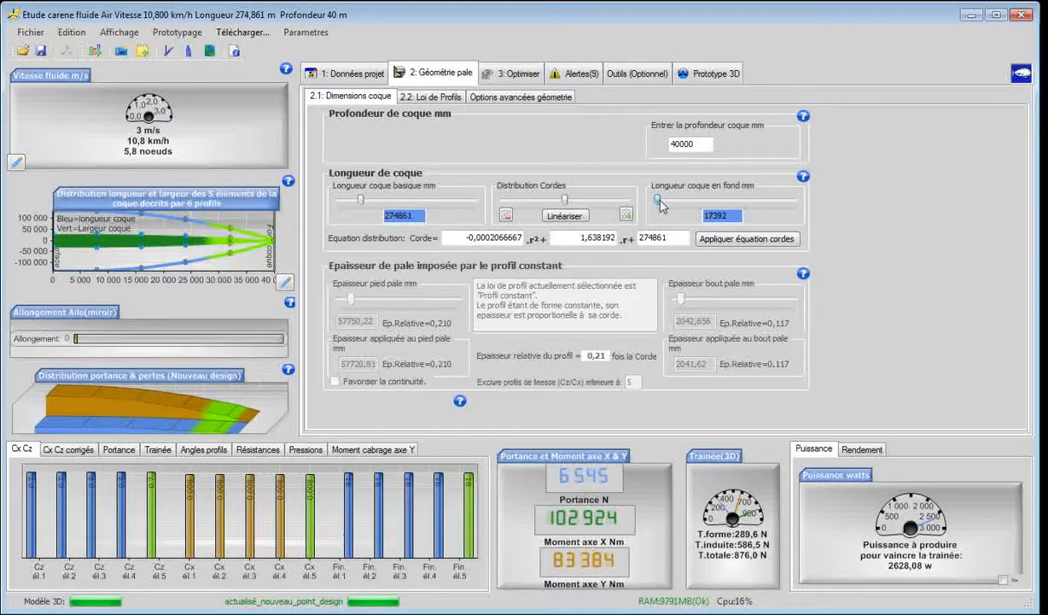
{"action": "left_click_drag", "start_coordinate": [660, 202], "coordinate": [670, 202]}
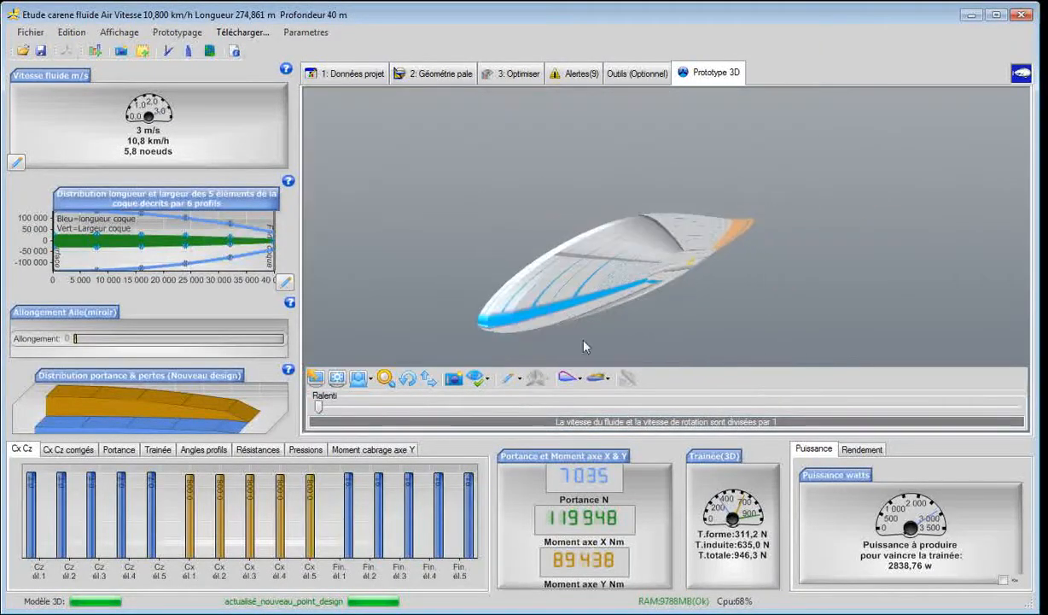
{"action": "left_click", "coordinate": [409, 382]}
{"action": "left_click_drag", "start_coordinate": [443, 277], "coordinate": [681, 290]}
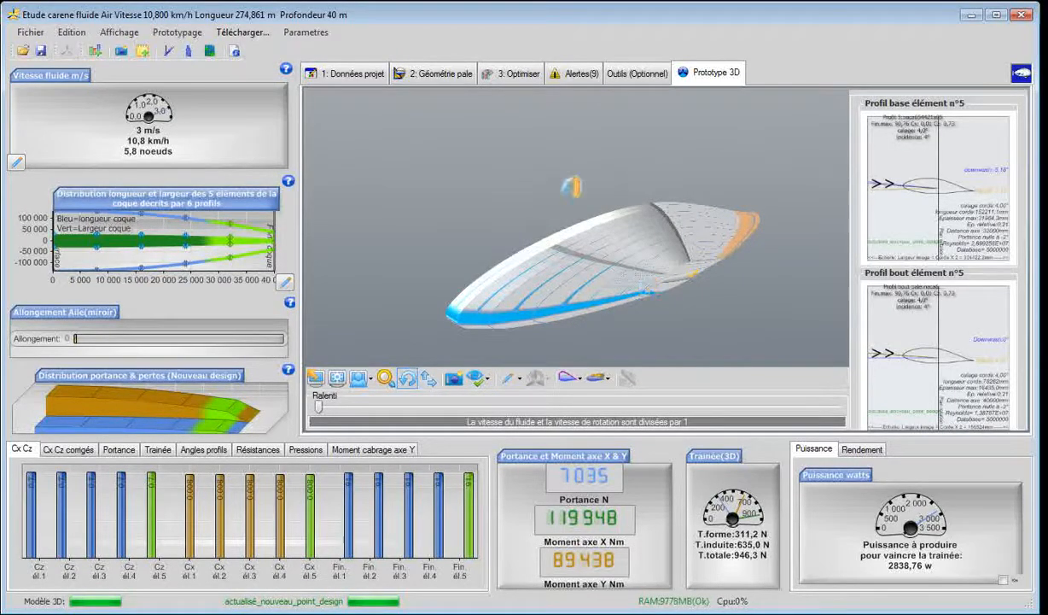
{"action": "left_click_drag", "start_coordinate": [515, 209], "coordinate": [487, 154]}
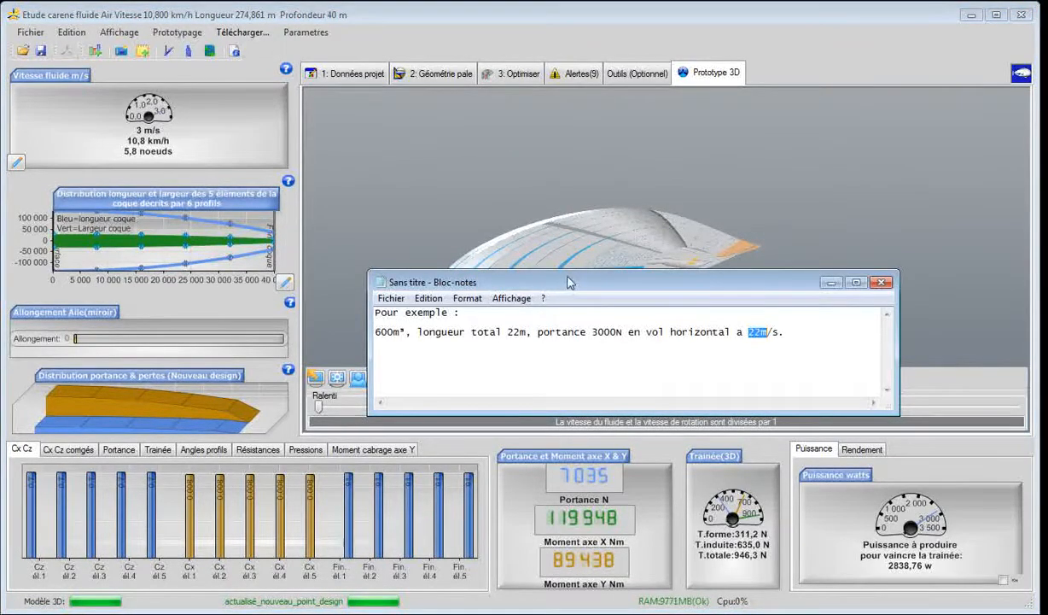
Review the example hull requirements in Notepad and compare them with the current hull's dimensions and 3D shape
{"action": "left_click_drag", "start_coordinate": [570, 281], "coordinate": [690, 186]}
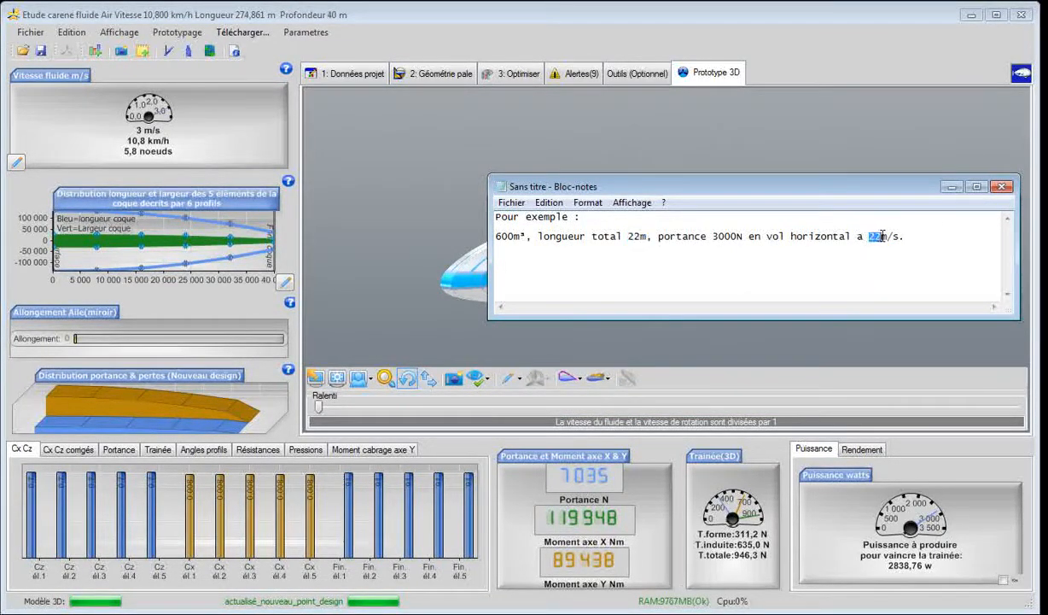
{"action": "left_click", "coordinate": [952, 186]}
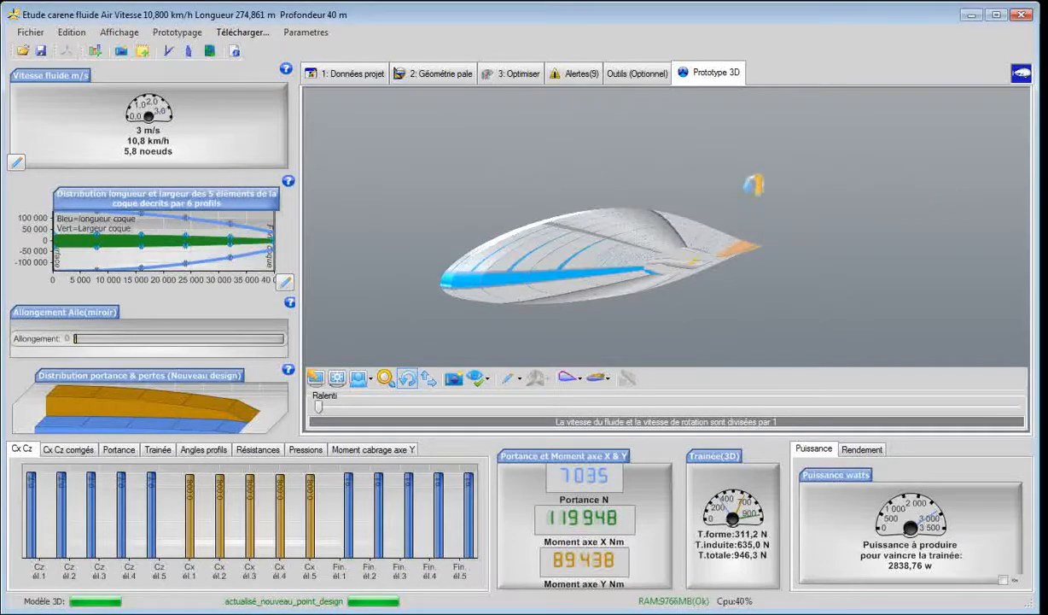
{"action": "left_click", "coordinate": [439, 76]}
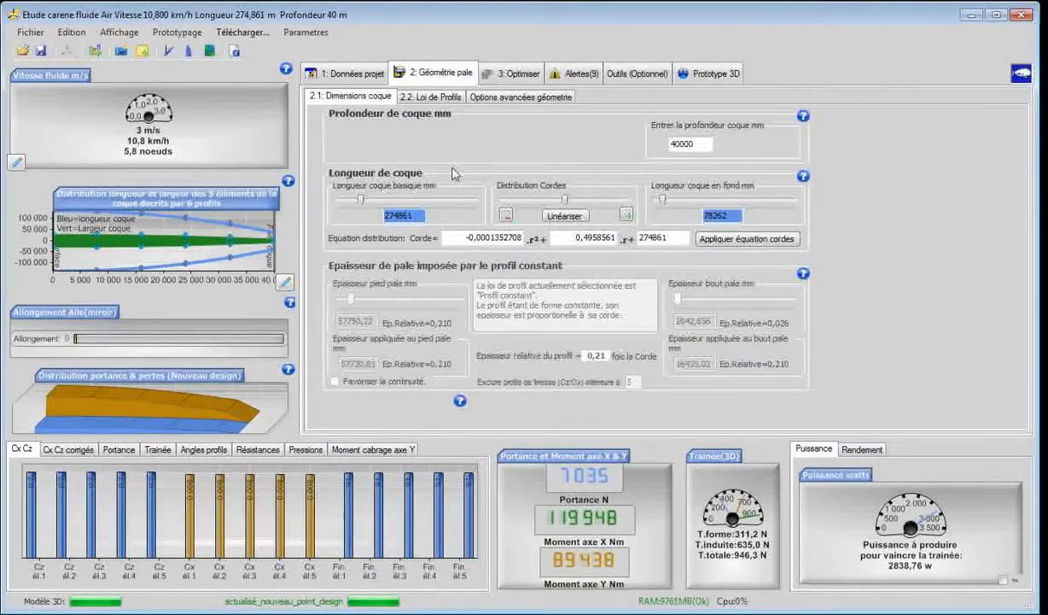
{"action": "left_click", "coordinate": [706, 75]}
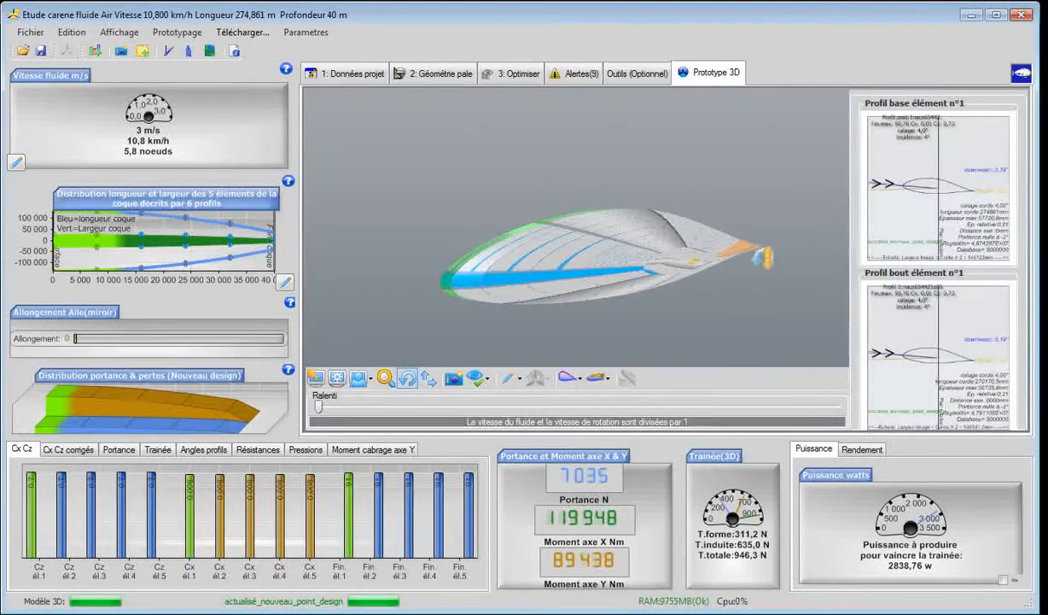
{"action": "left_click_drag", "start_coordinate": [741, 295], "coordinate": [711, 273]}
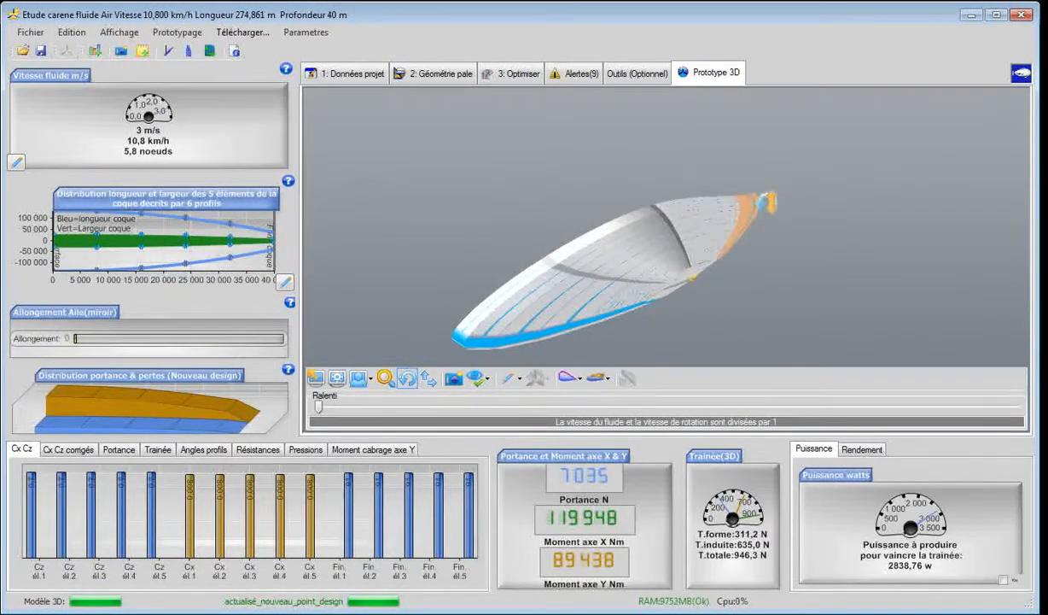
Set the basic hull length to 22000 mm and the bottom length to 1 mm, and linearise the chord distribution
{"action": "left_click", "coordinate": [454, 77]}
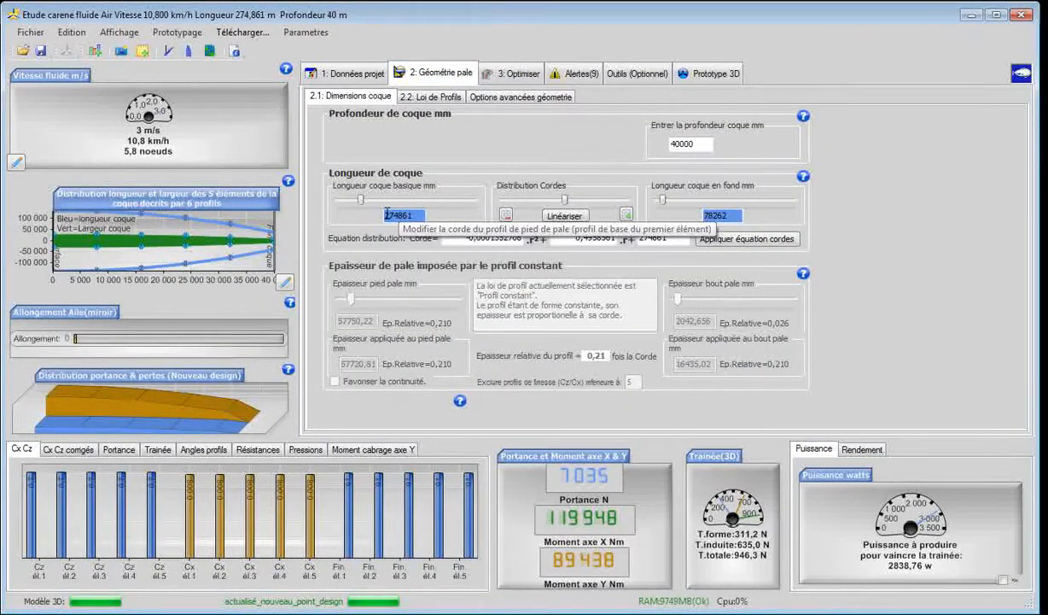
{"action": "left_click_drag", "start_coordinate": [387, 214], "coordinate": [403, 215]}
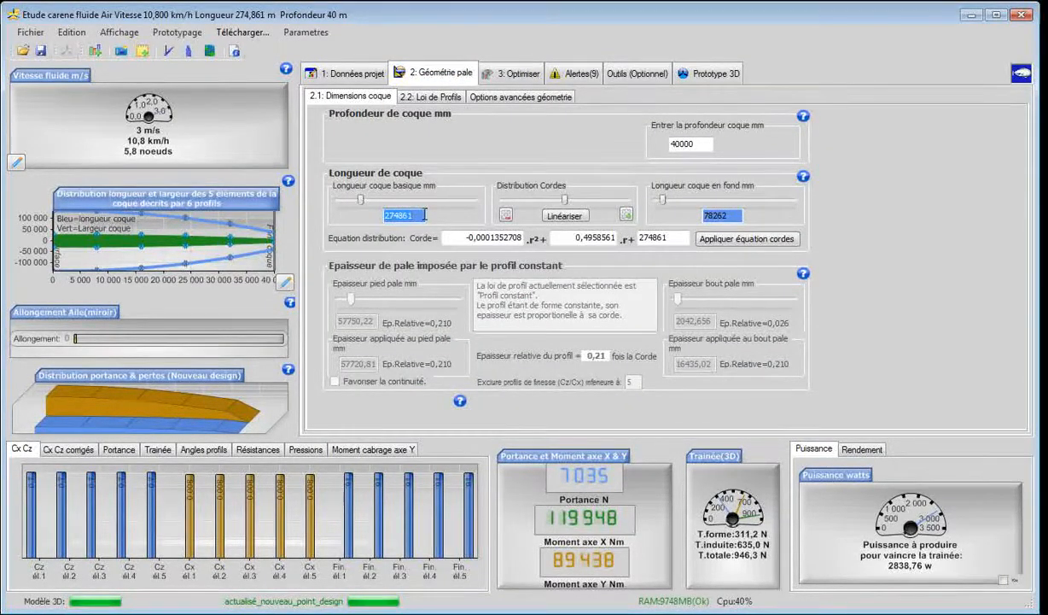
{"action": "type", "text": "22"}
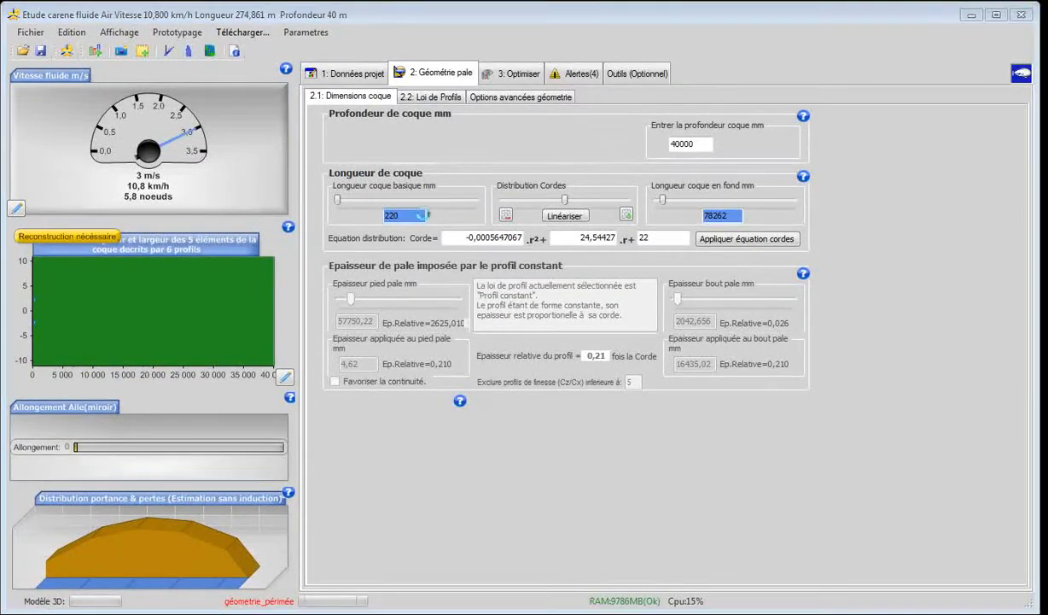
{"action": "type", "text": "000"}
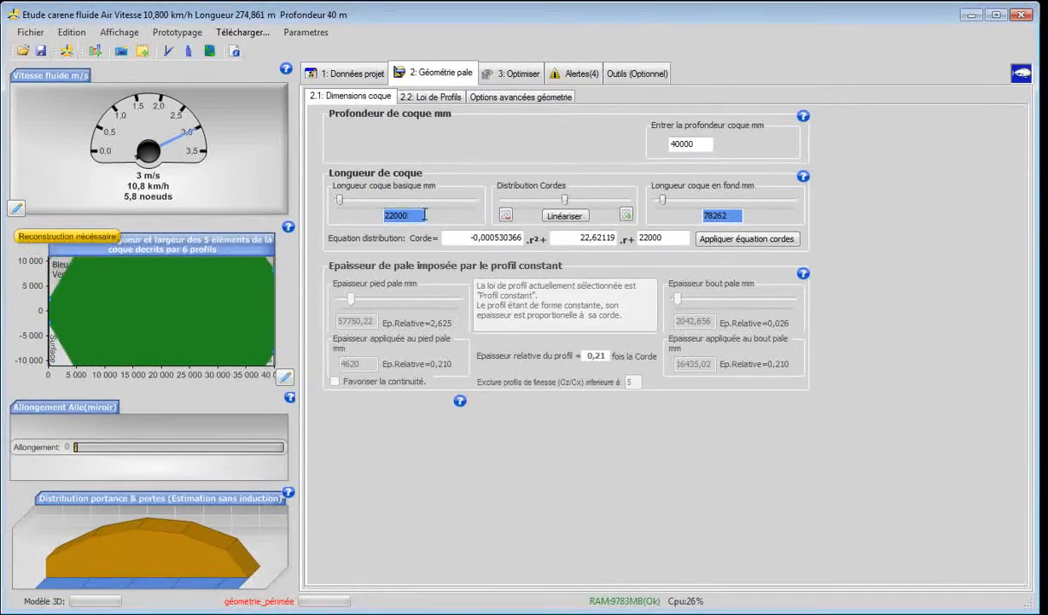
{"action": "double_click", "coordinate": [730, 215]}
{"action": "type", "text": "1"}
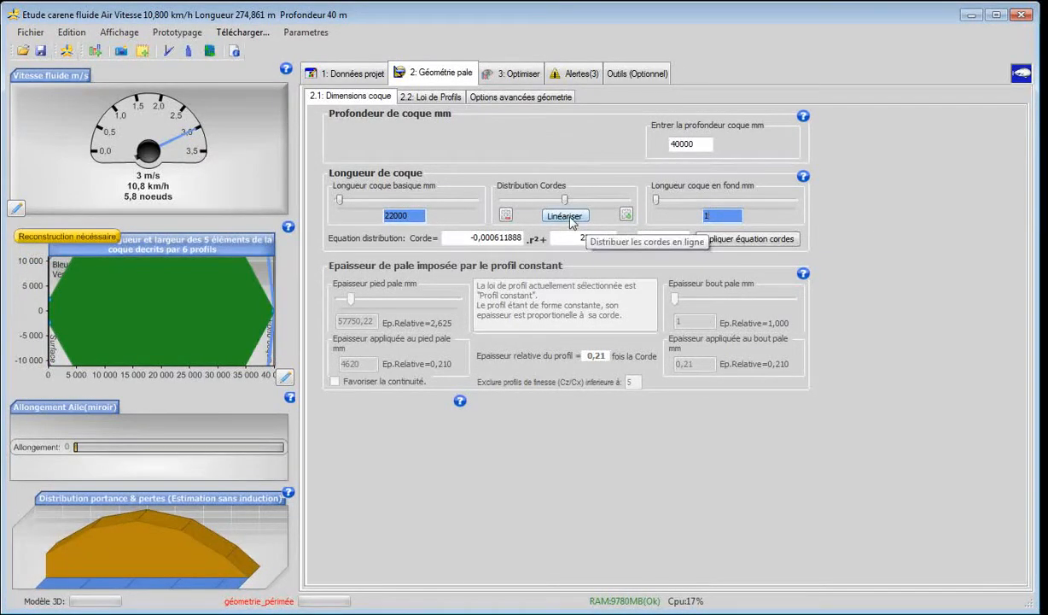
{"action": "left_click", "coordinate": [570, 220]}
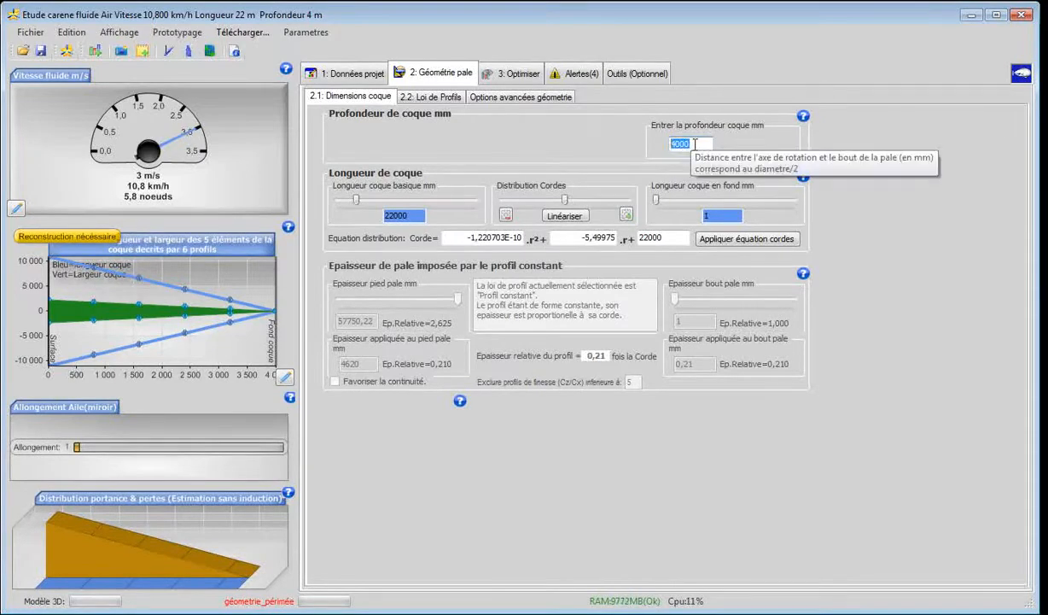
Set the hull depth to 4000 mm and bulge the linearised chord distribution minimally to an r² coefficient of -2,083289E-05
{"action": "left_click", "coordinate": [695, 145]}
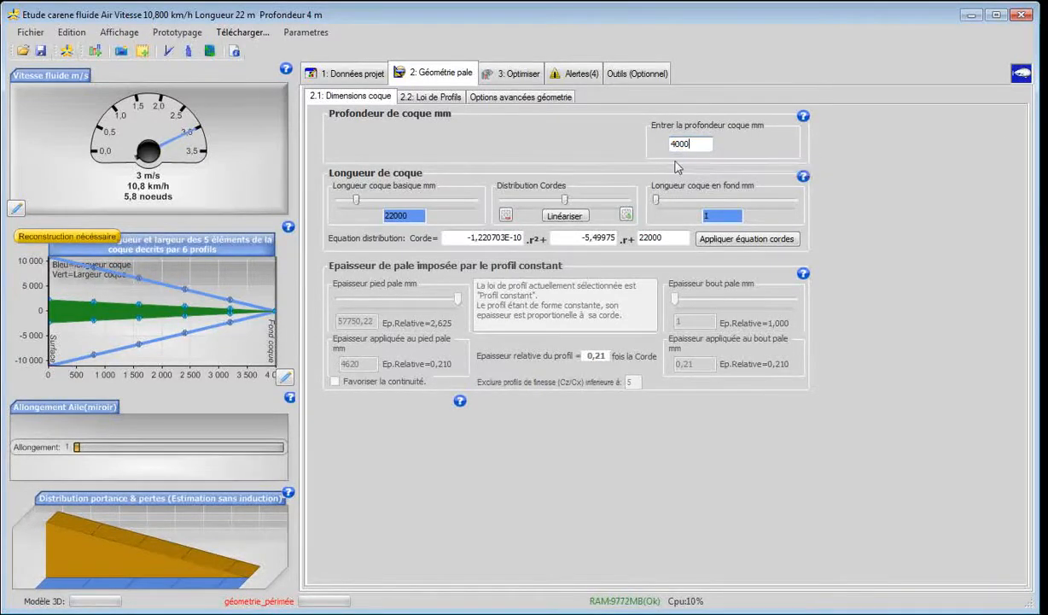
{"action": "left_click", "coordinate": [565, 218]}
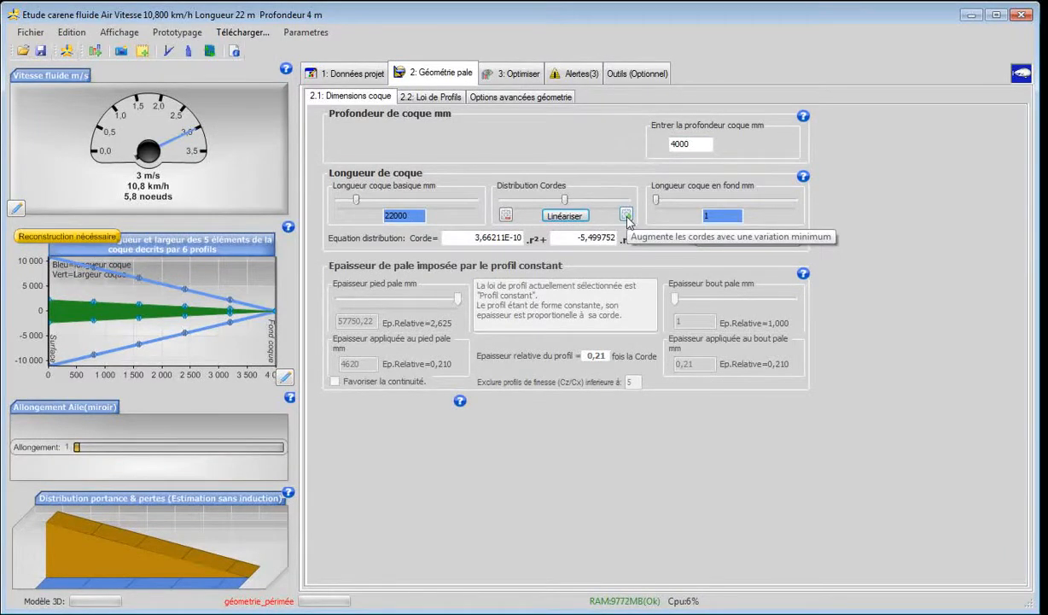
{"action": "left_click", "coordinate": [627, 215]}
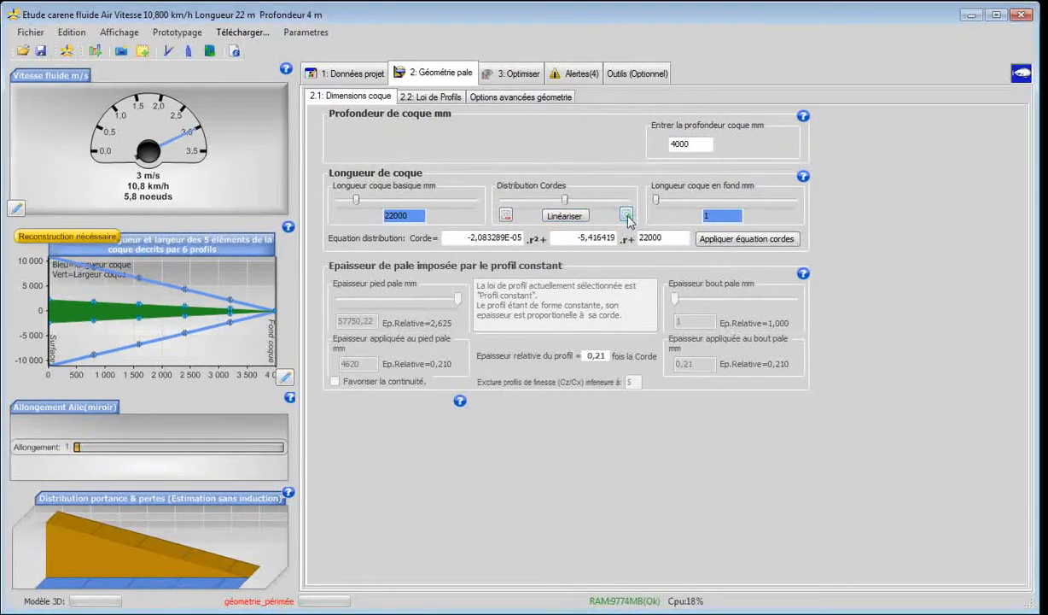
{"action": "mouse_move", "coordinate": [92, 321]}
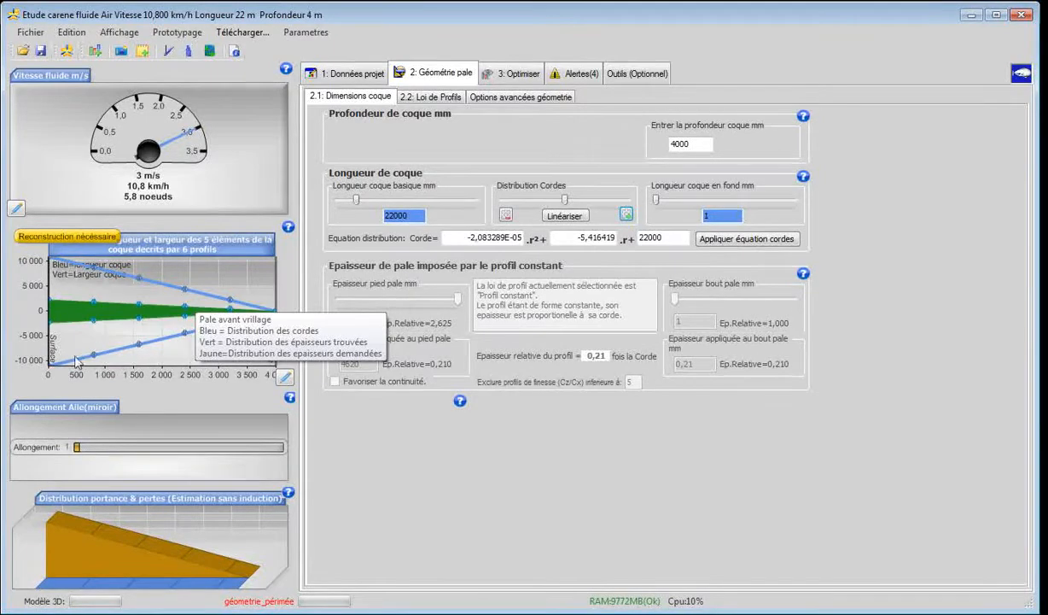
Bulge the chord distribution further until its equation has an r² coefficient of -0,001702083 and an r coefficient of 1,308582
{"action": "mouse_move", "coordinate": [95, 357]}
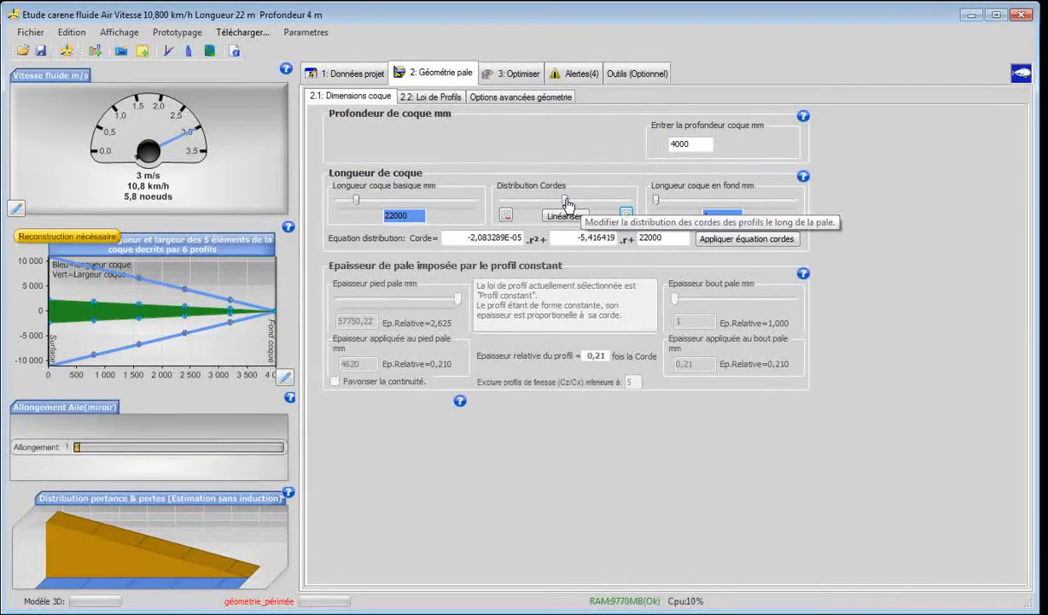
{"action": "left_click_drag", "start_coordinate": [564, 202], "coordinate": [586, 205]}
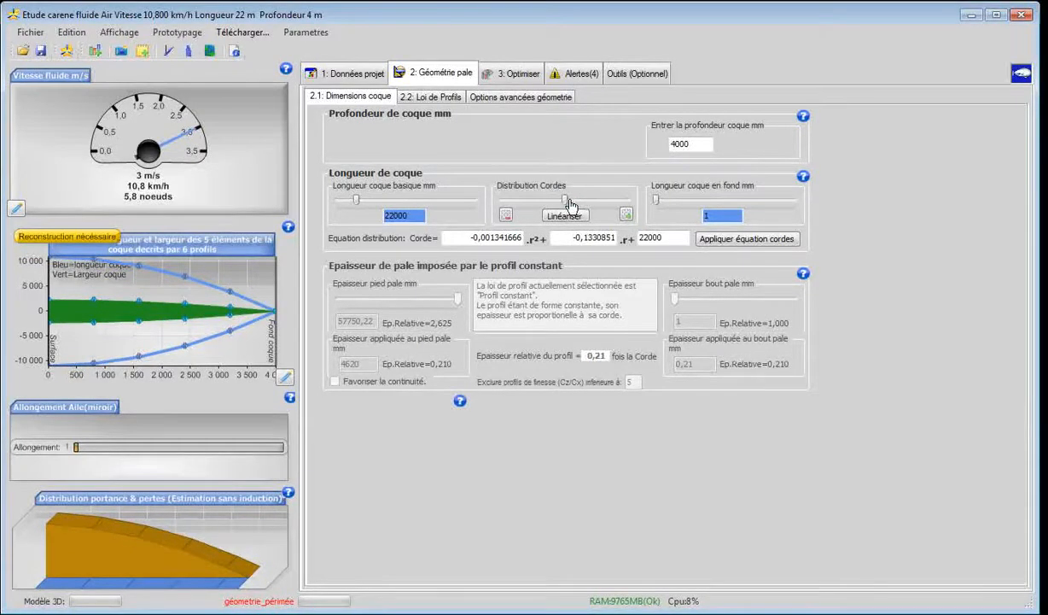
{"action": "left_click", "coordinate": [626, 215]}
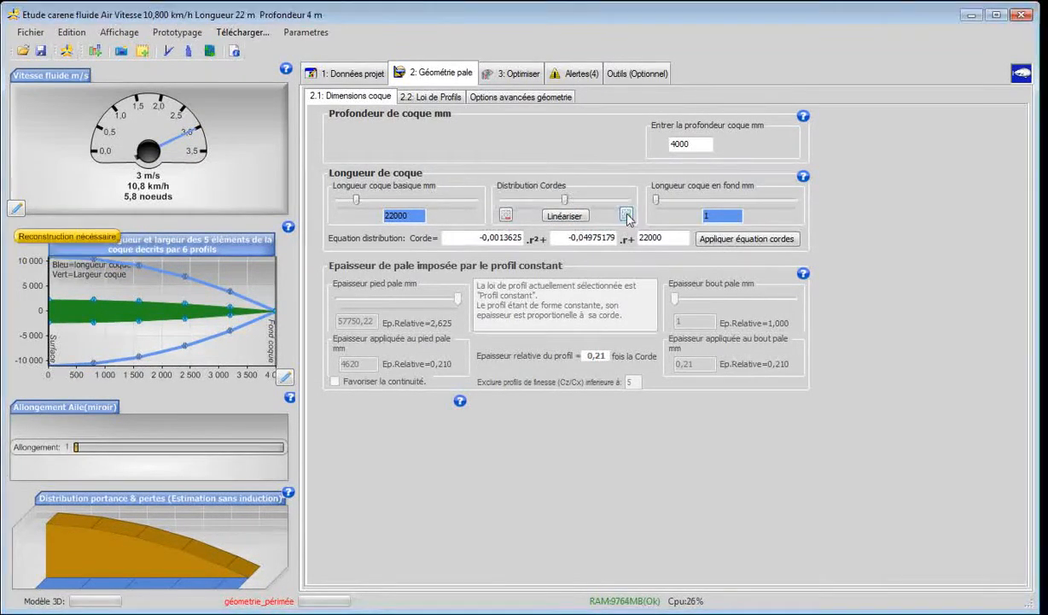
{"action": "left_click", "coordinate": [627, 215]}
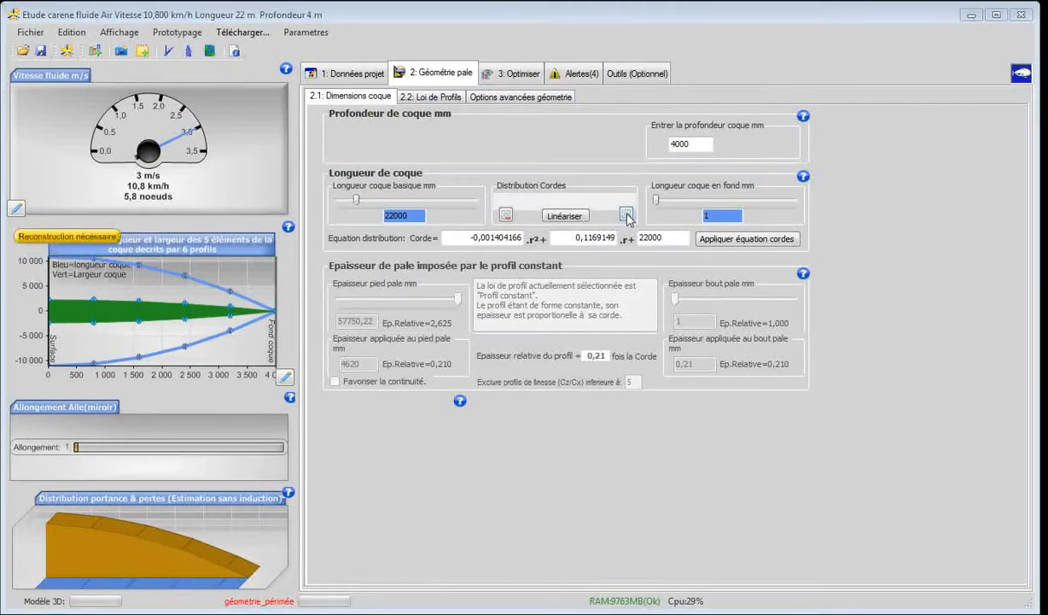
{"action": "left_click", "coordinate": [627, 215]}
{"action": "left_click", "coordinate": [627, 215]}
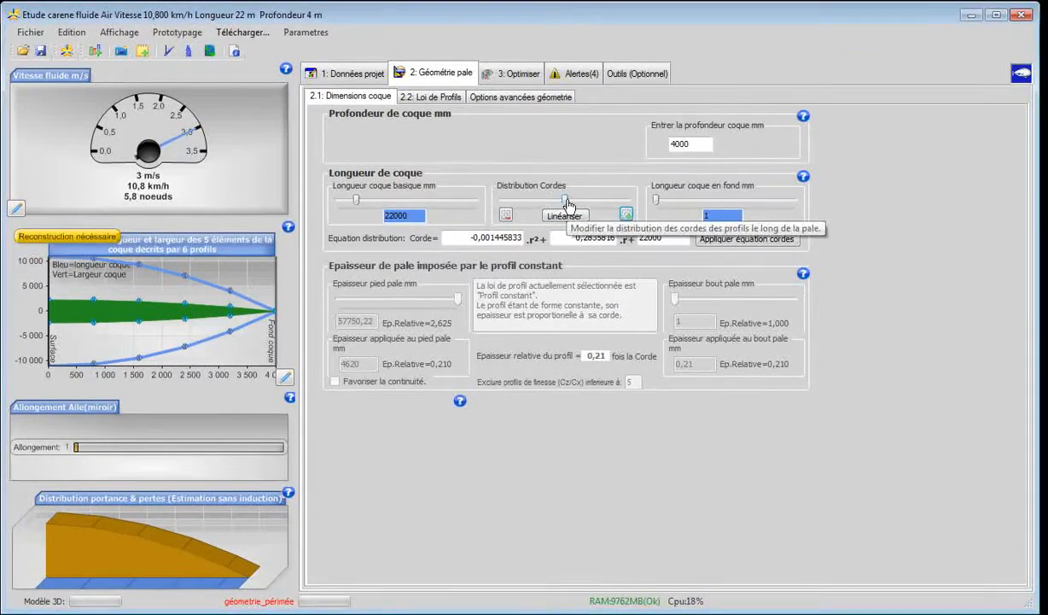
{"action": "left_click_drag", "start_coordinate": [566, 201], "coordinate": [573, 209]}
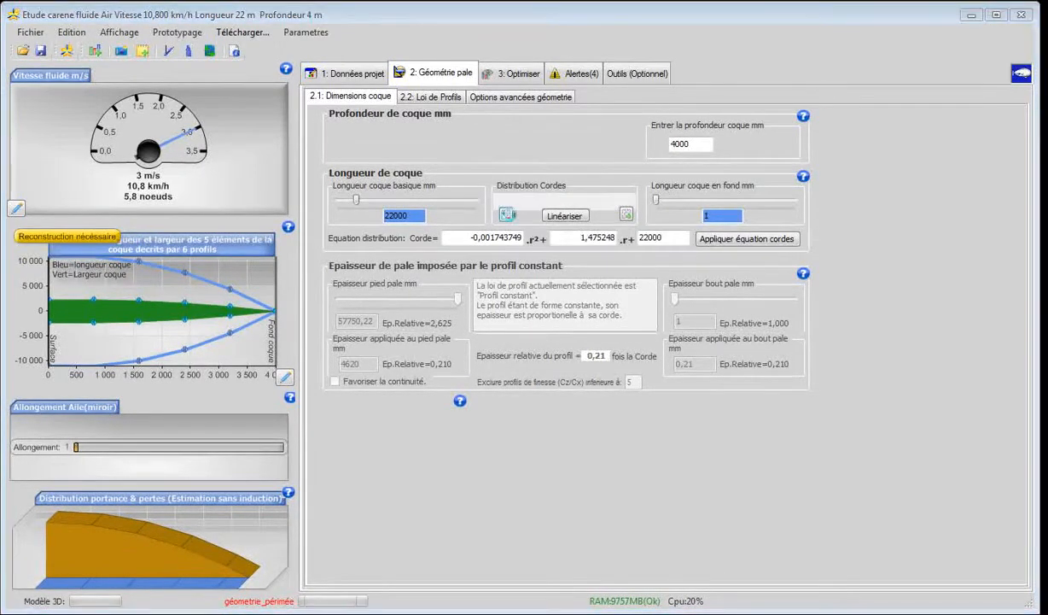
{"action": "left_click", "coordinate": [508, 216]}
{"action": "left_click", "coordinate": [507, 216]}
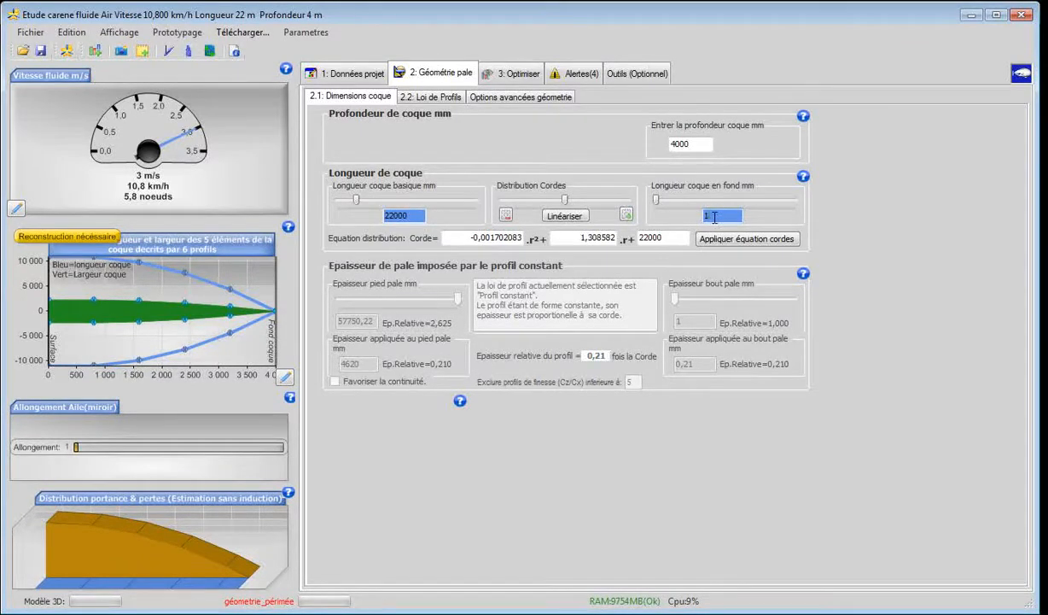
Set the hull's bottom length to 100 mm and rebuild the prototype to view its 3D shape
{"action": "type", "text": "100"}
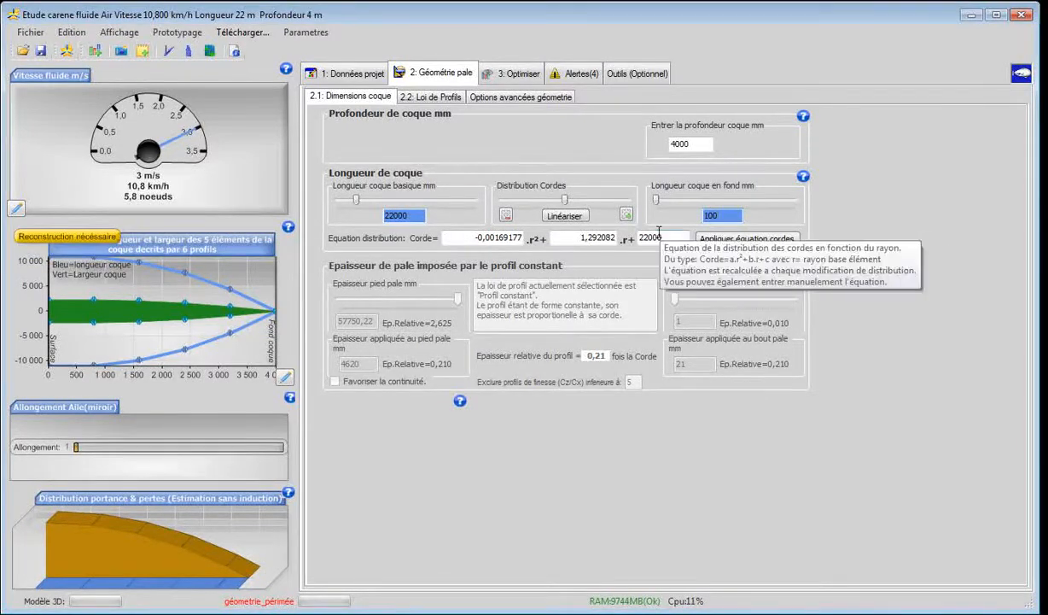
{"action": "left_click", "coordinate": [68, 51]}
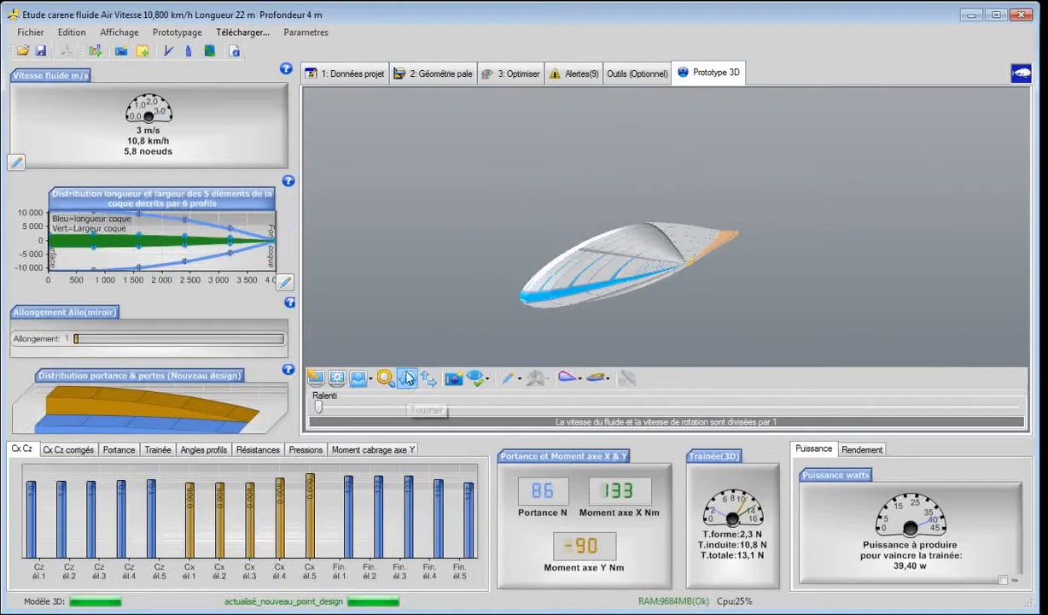
{"action": "left_click", "coordinate": [408, 379]}
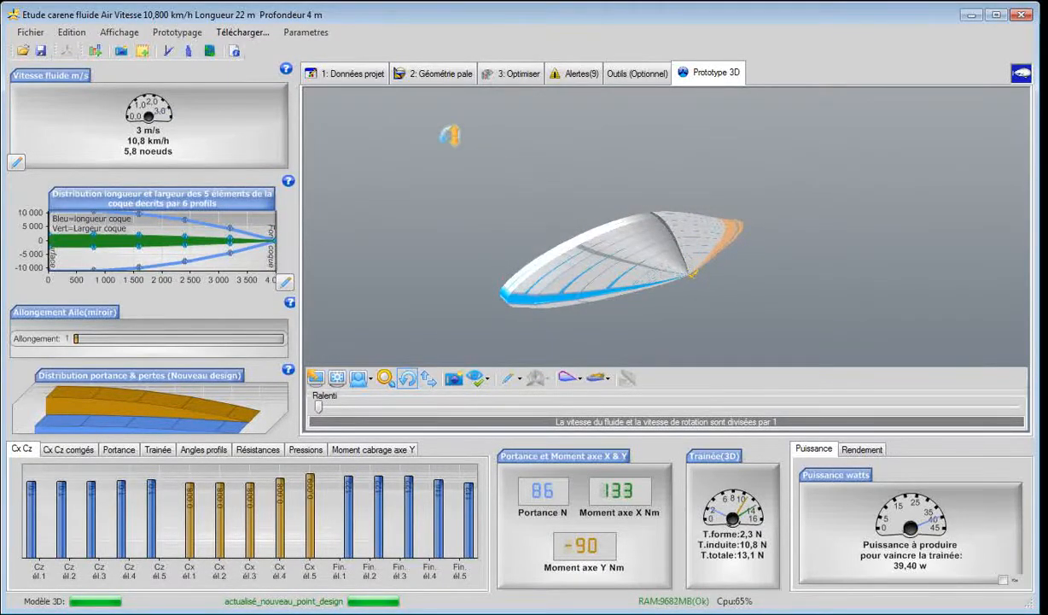
Set the upstream fluid speed to 22 m/s and rebuild the prototype to view the hull from several angles
{"action": "left_click", "coordinate": [355, 77]}
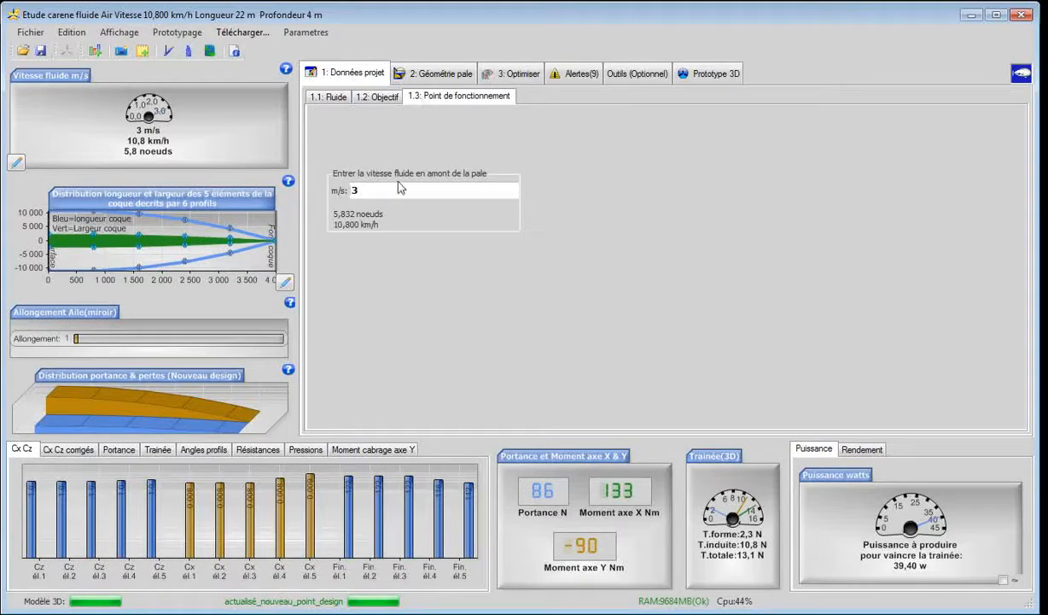
{"action": "left_click_drag", "start_coordinate": [372, 190], "coordinate": [344, 194]}
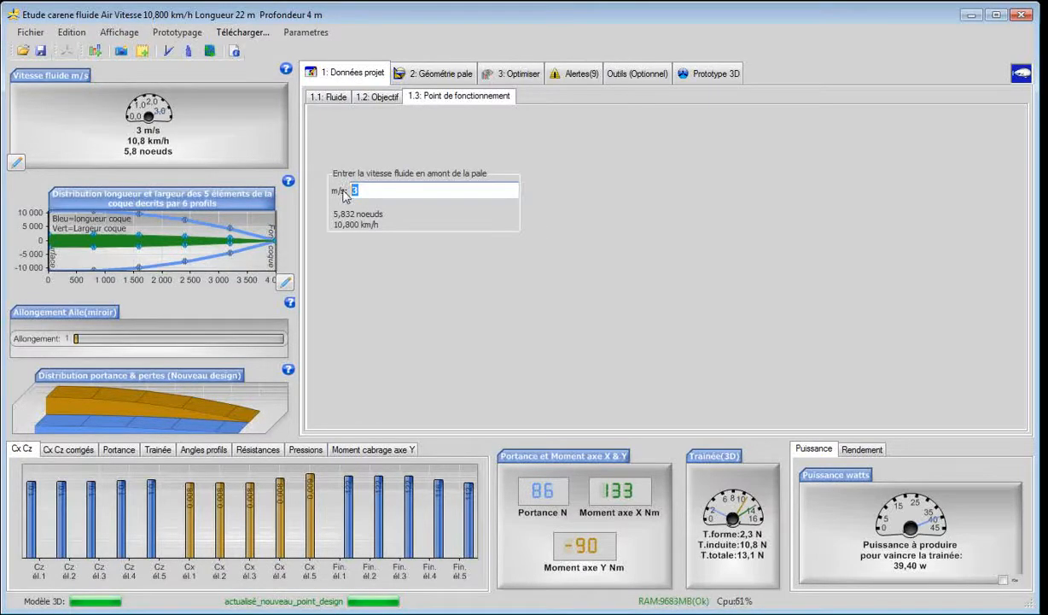
{"action": "type", "text": "2"}
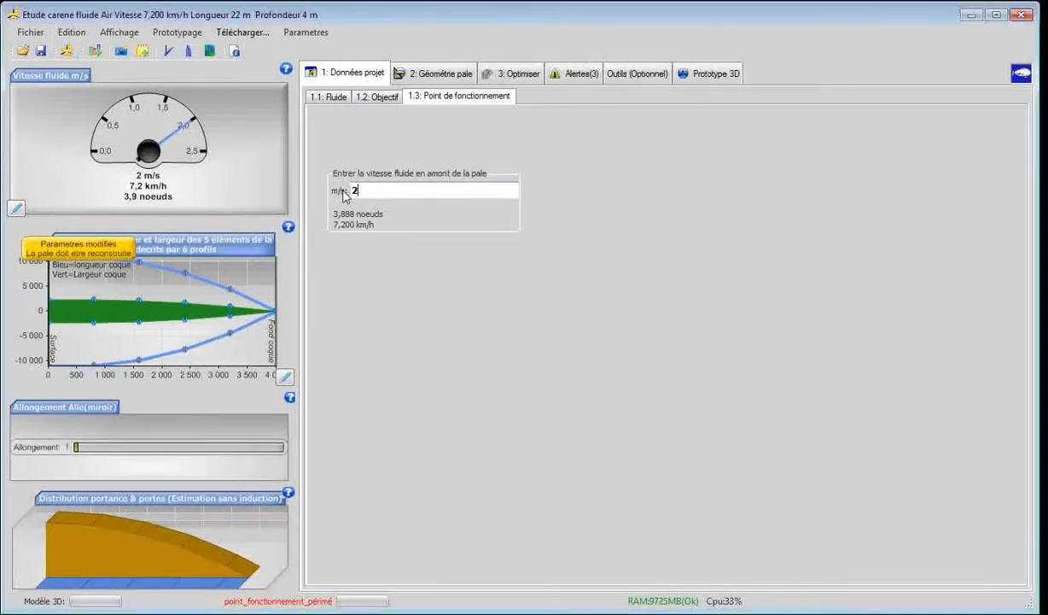
{"action": "type", "text": "2"}
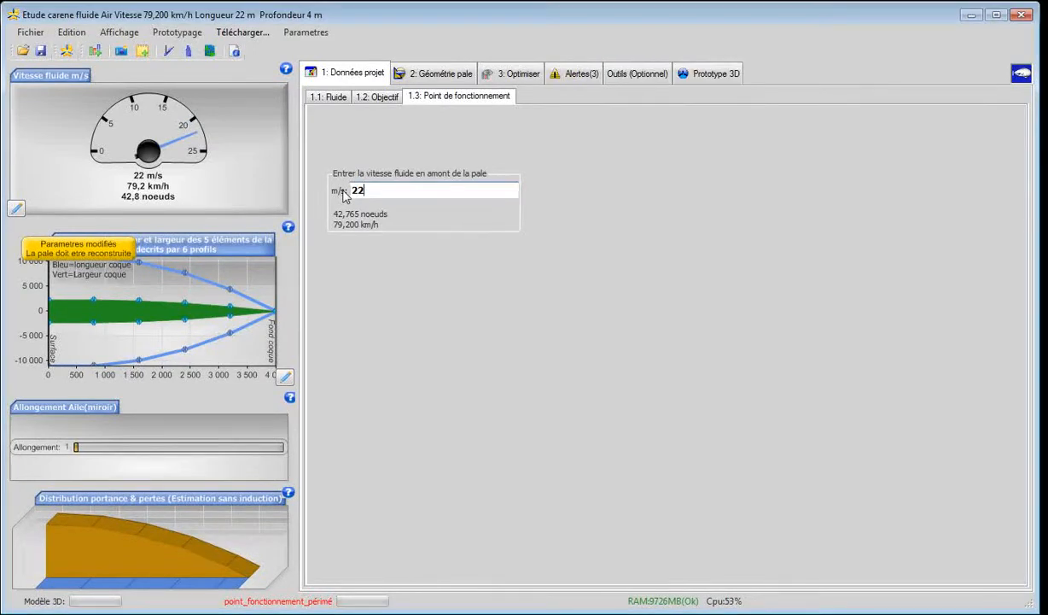
{"action": "left_click", "coordinate": [67, 51]}
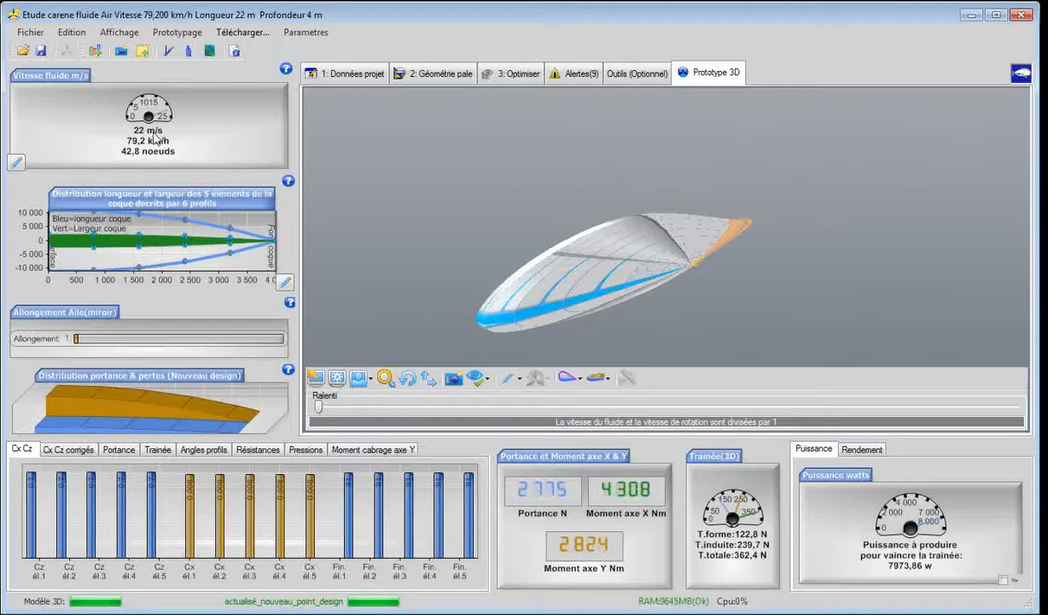
{"action": "mouse_move", "coordinate": [190, 270]}
{"action": "left_click", "coordinate": [408, 380]}
{"action": "mouse_move", "coordinate": [424, 263]}
{"action": "left_mouse_down"}
{"action": "mouse_move", "coordinate": [452, 338]}
{"action": "mouse_move", "coordinate": [433, 246]}
{"action": "left_mouse_up"}
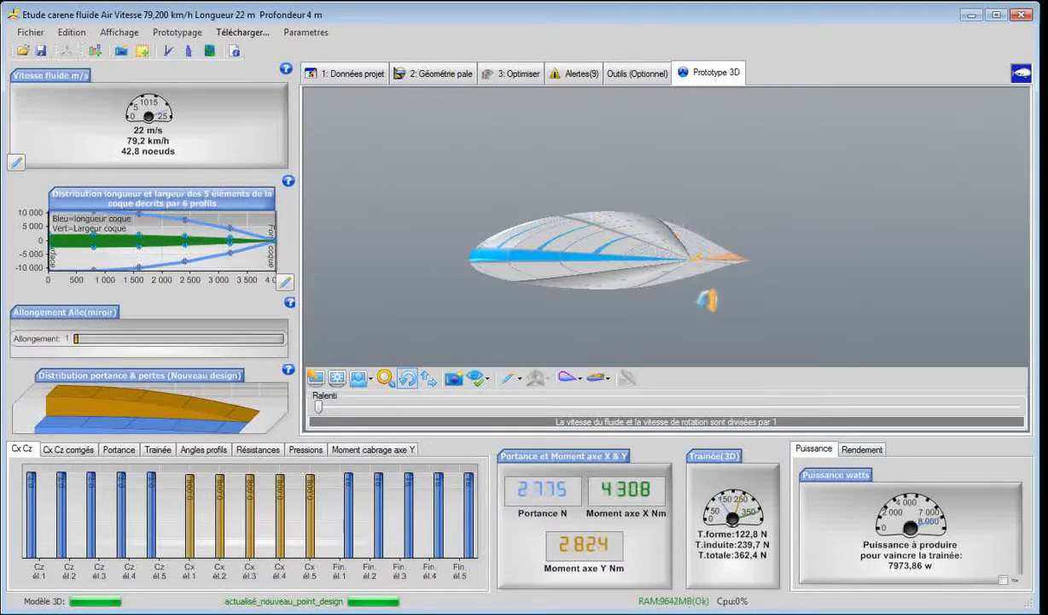
{"action": "mouse_move", "coordinate": [679, 287]}
{"action": "left_mouse_down"}
{"action": "mouse_move", "coordinate": [687, 309]}
{"action": "mouse_move", "coordinate": [721, 323]}
{"action": "mouse_move", "coordinate": [683, 299]}
{"action": "left_mouse_up"}
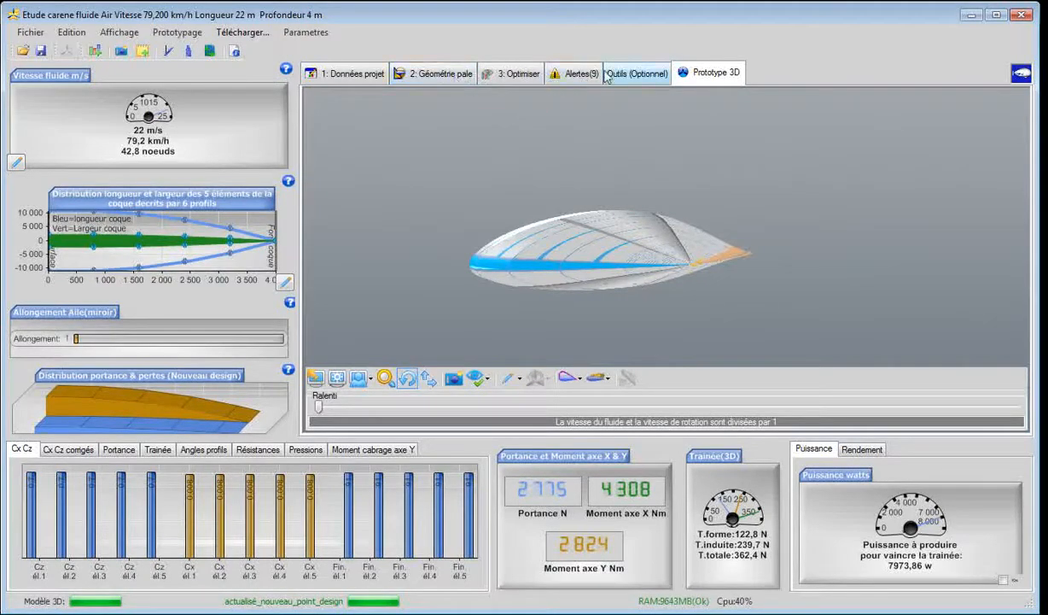
Review the complete-wing performance figures in the calculation messages, especially the lifted mass
{"action": "left_click", "coordinate": [574, 73]}
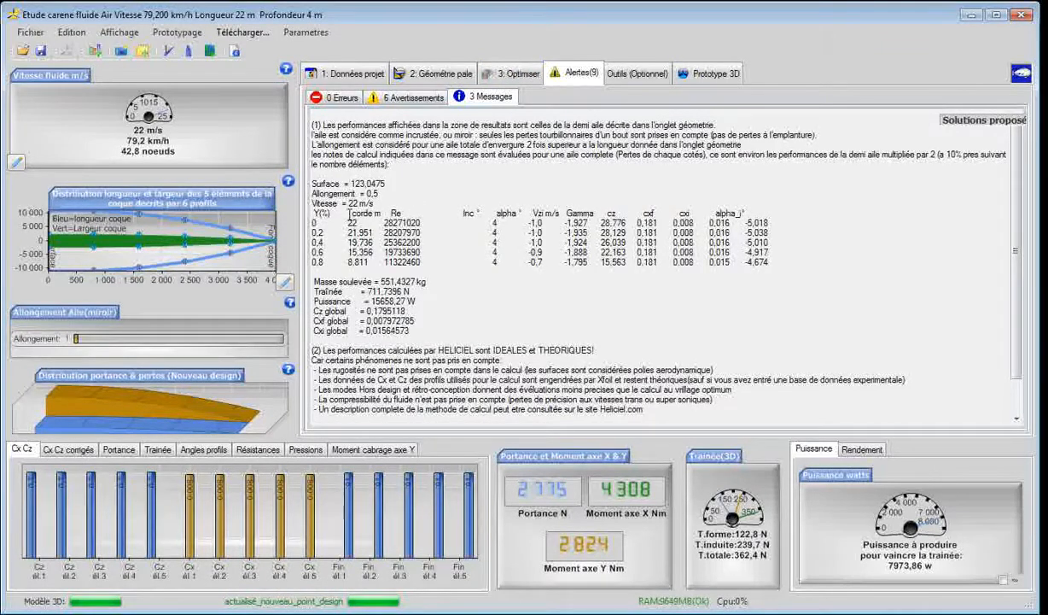
{"action": "left_click_drag", "start_coordinate": [314, 183], "coordinate": [471, 337]}
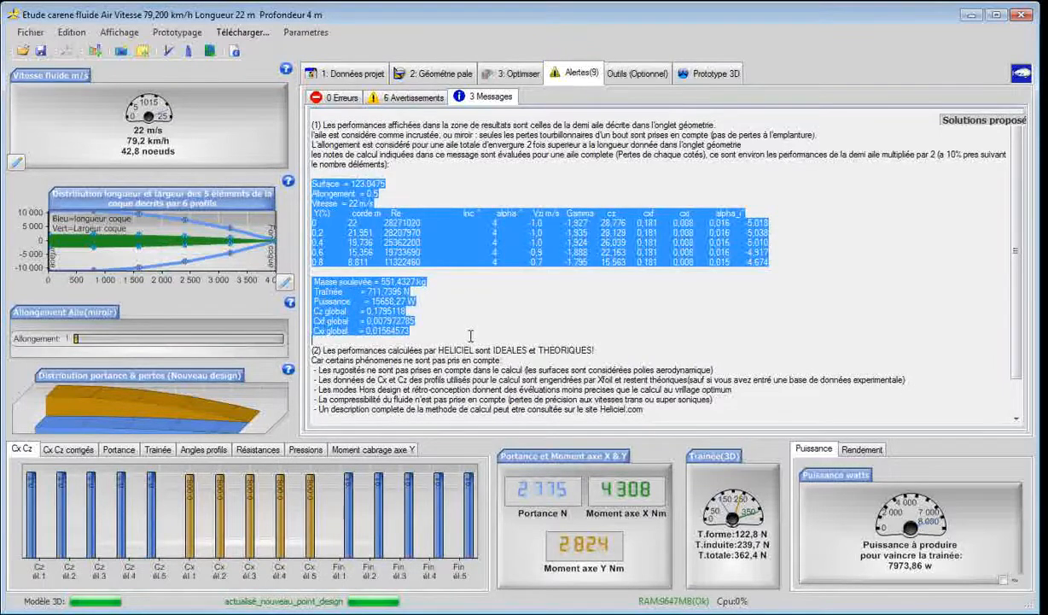
{"action": "left_click", "coordinate": [471, 336]}
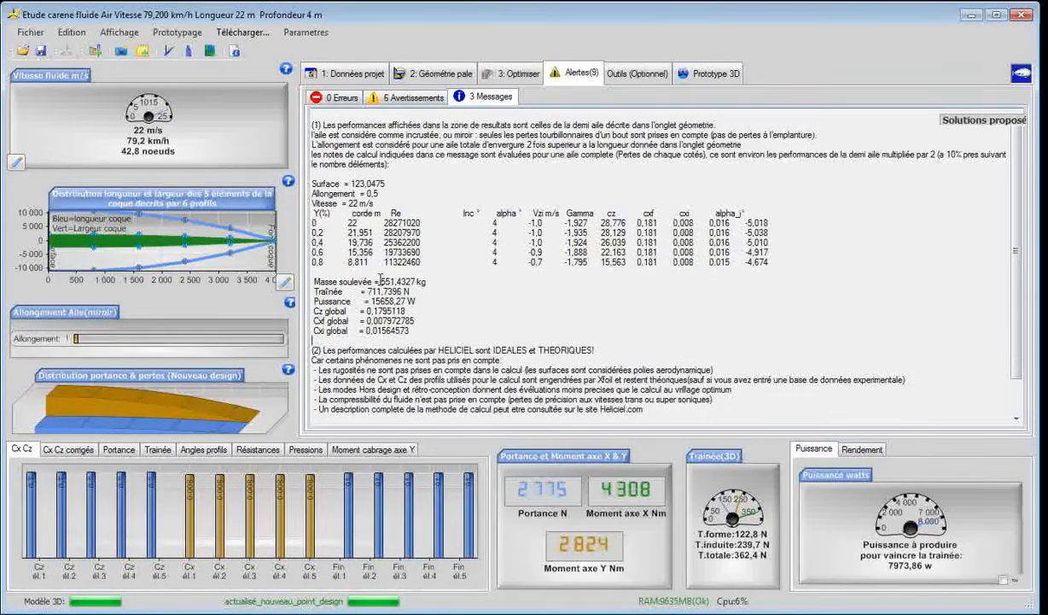
{"action": "left_click_drag", "start_coordinate": [381, 281], "coordinate": [392, 282]}
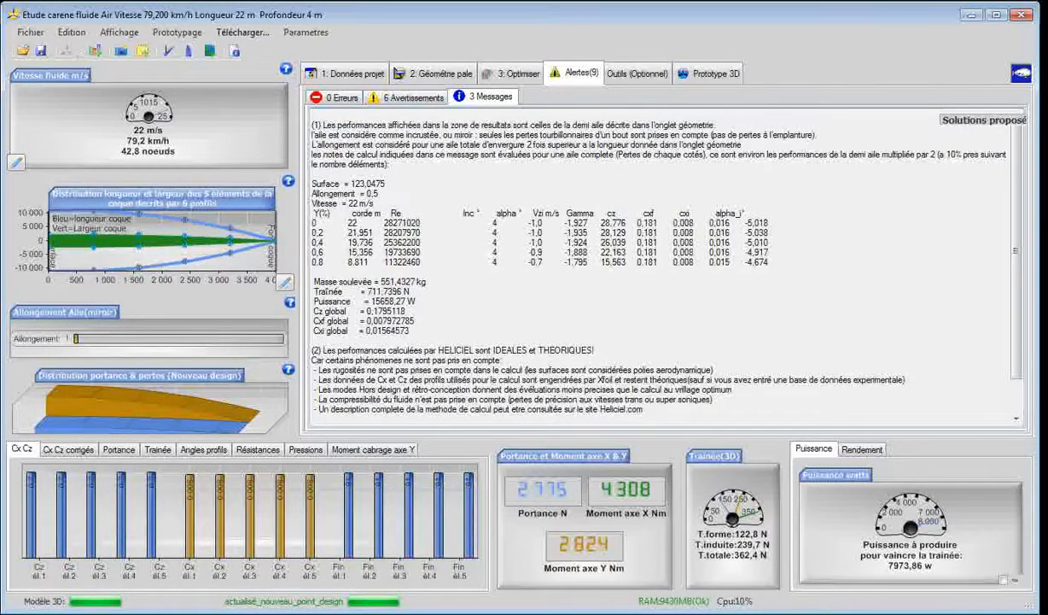
Check the required lift and volume of the example hull in Notepad
{"action": "key", "text": "alt+Tab"}
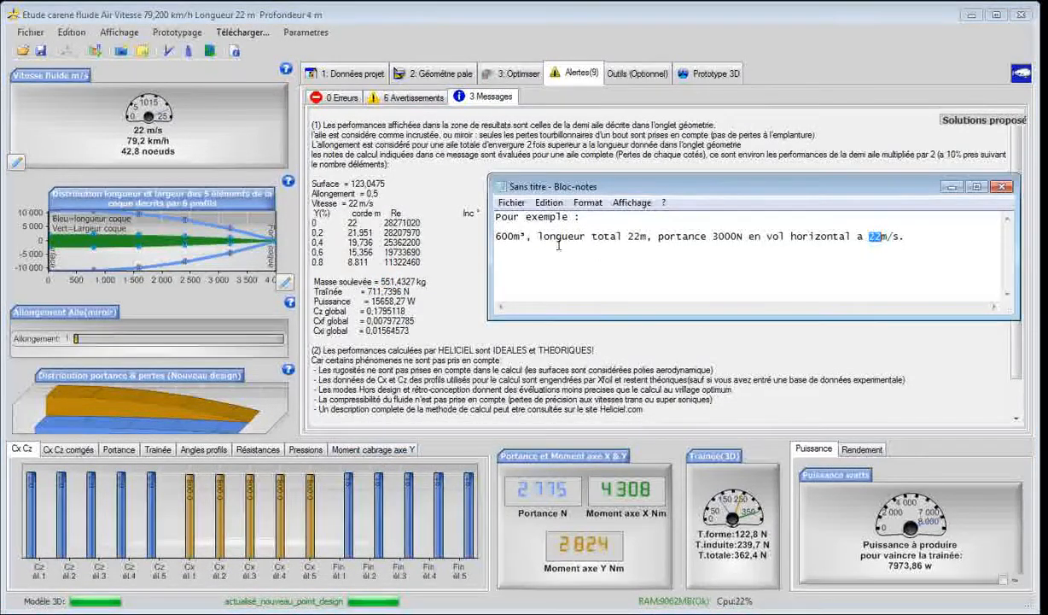
{"action": "left_click_drag", "start_coordinate": [714, 236], "coordinate": [731, 235]}
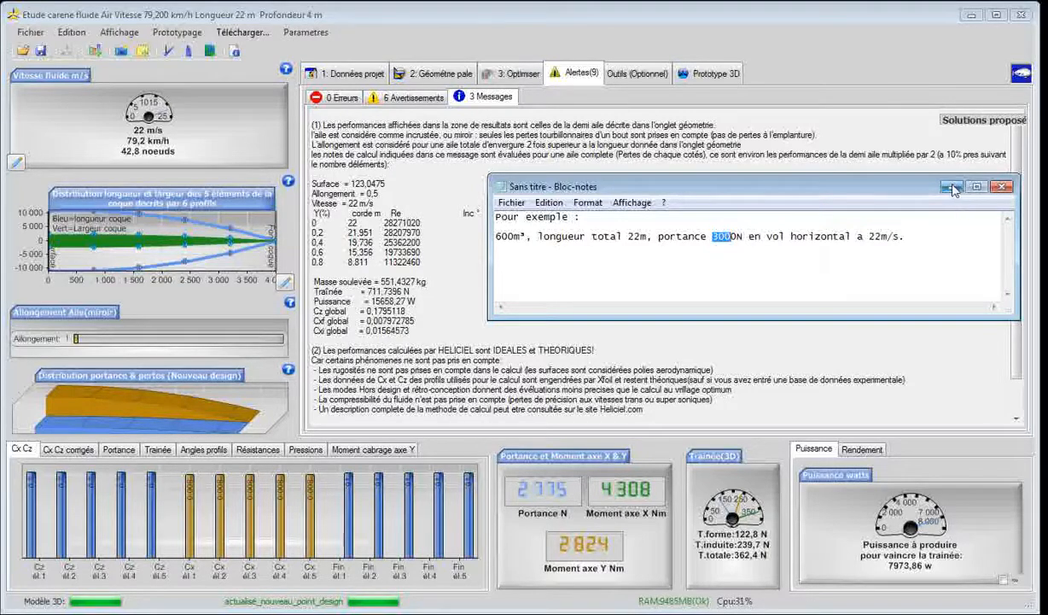
{"action": "left_click_drag", "start_coordinate": [496, 237], "coordinate": [510, 239]}
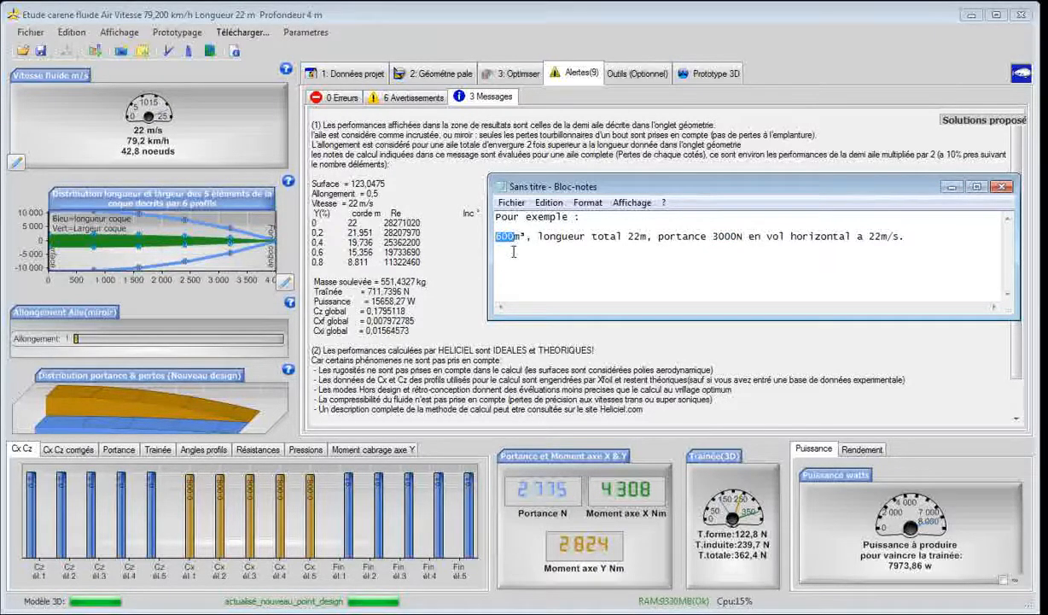
{"action": "left_click", "coordinate": [952, 194]}
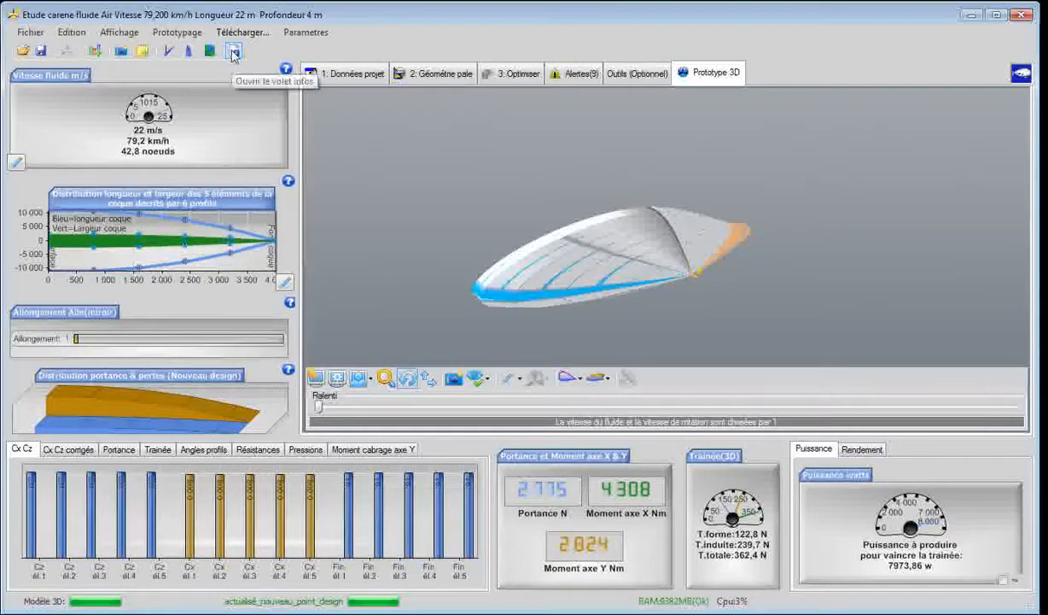
Display the detailed hull properties of Element 1 beside the 3D prototype and examine its element volume
{"action": "left_click", "coordinate": [233, 51]}
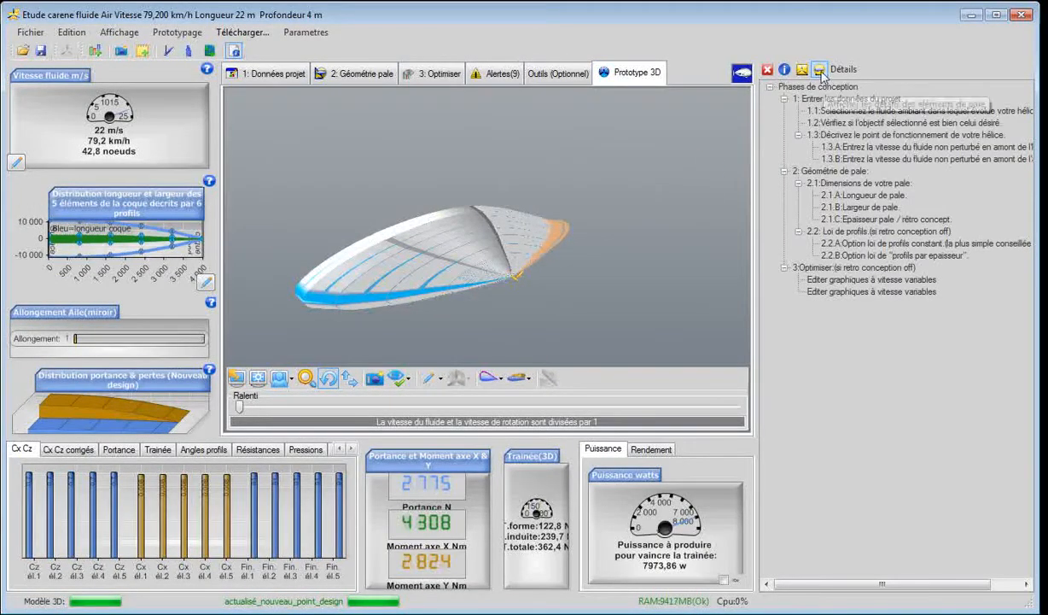
{"action": "left_click", "coordinate": [820, 70]}
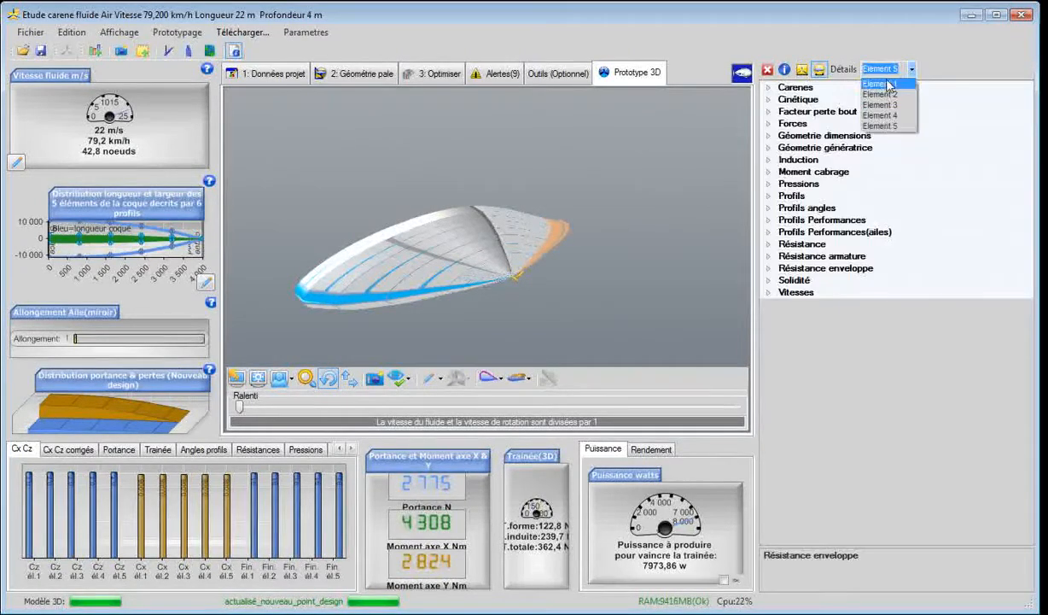
{"action": "left_click", "coordinate": [889, 85]}
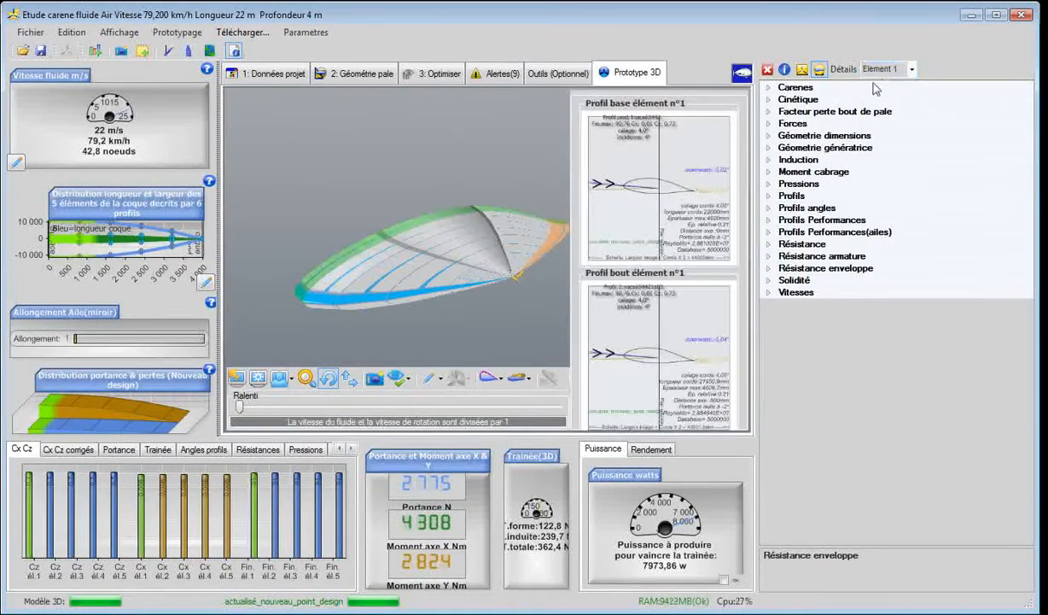
{"action": "left_click", "coordinate": [769, 88]}
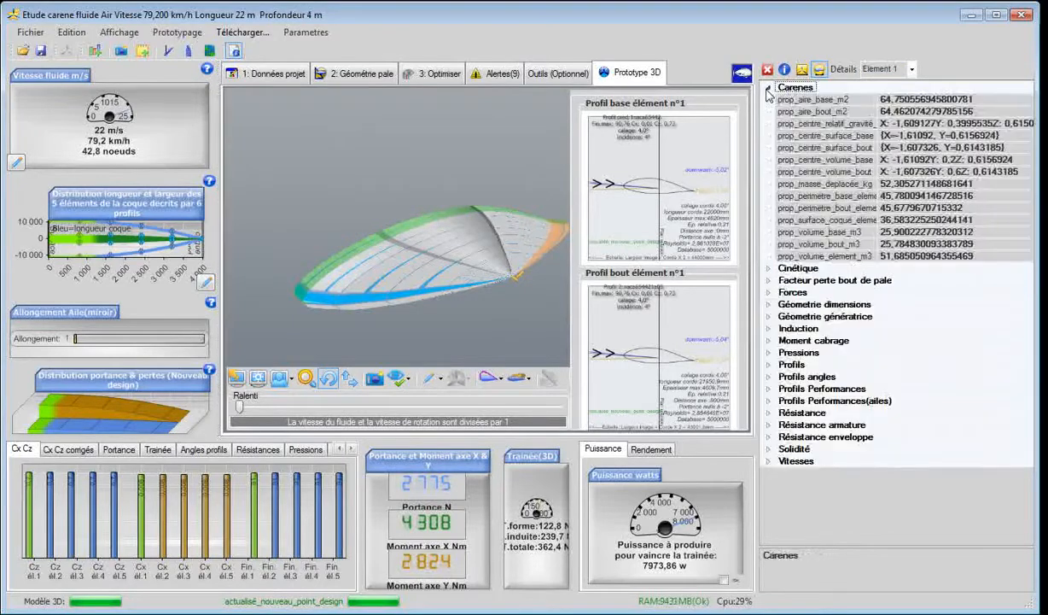
{"action": "left_click", "coordinate": [824, 256]}
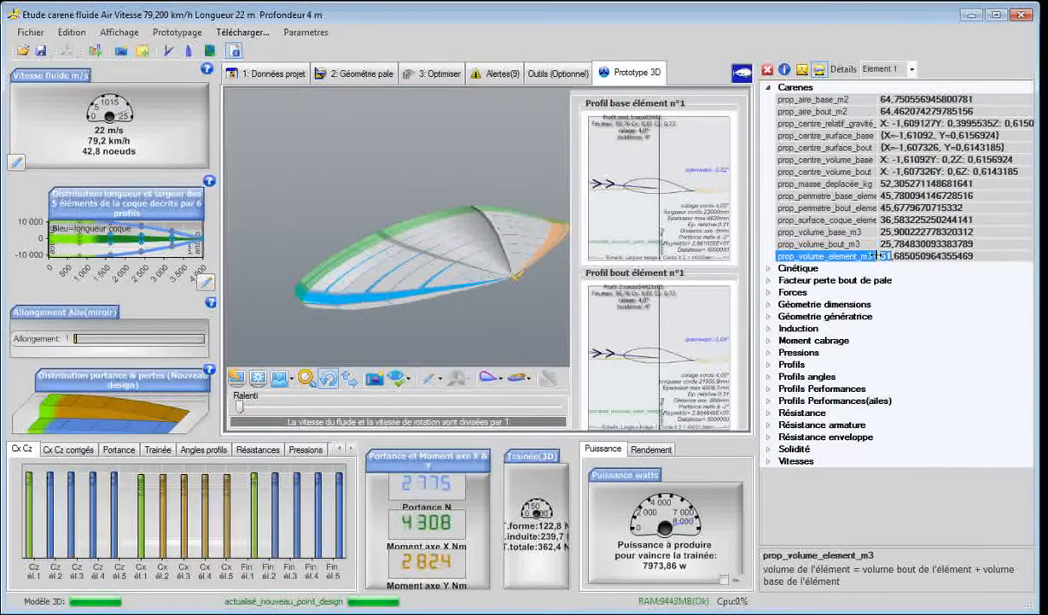
Inspect the volumes of the other hull elements on the 3D model and compare them with the required volume in Notepad
{"action": "left_click", "coordinate": [335, 286]}
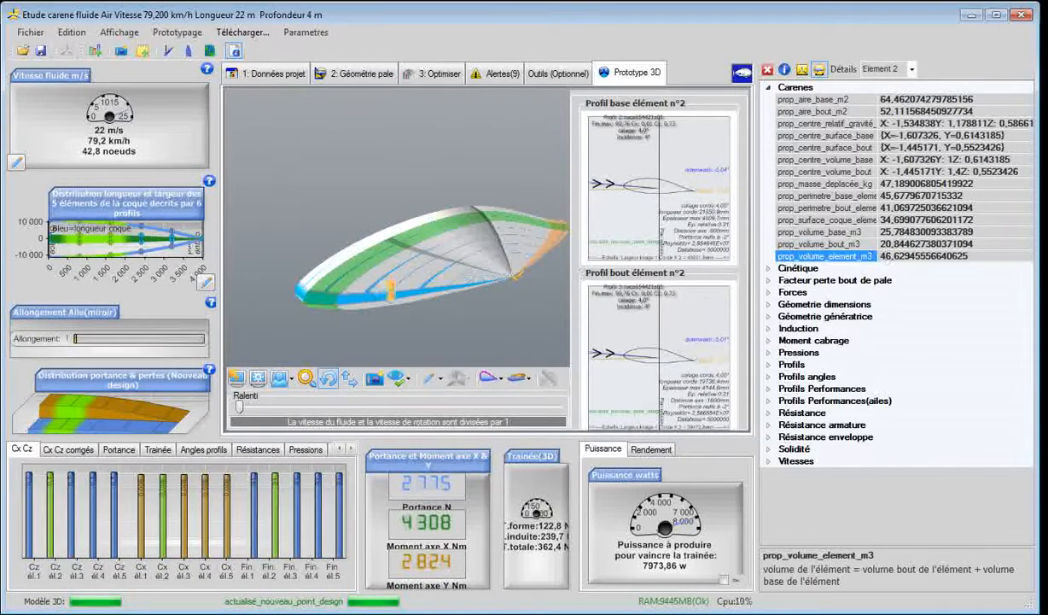
{"action": "left_click", "coordinate": [369, 284]}
{"action": "left_click", "coordinate": [409, 287]}
{"action": "left_click", "coordinate": [483, 287]}
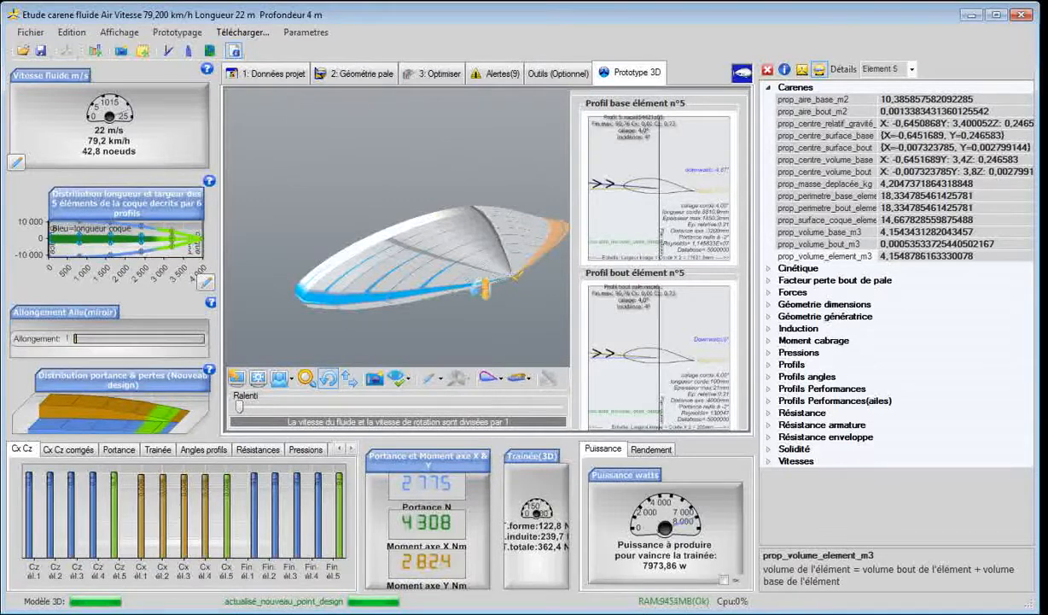
{"action": "left_click", "coordinate": [312, 284]}
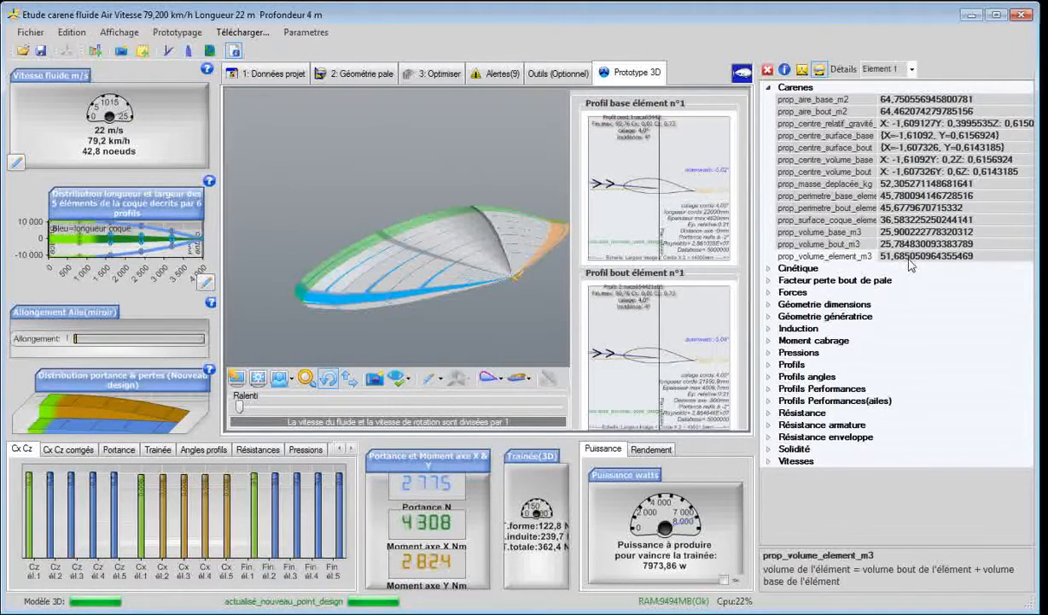
{"action": "left_click", "coordinate": [443, 307]}
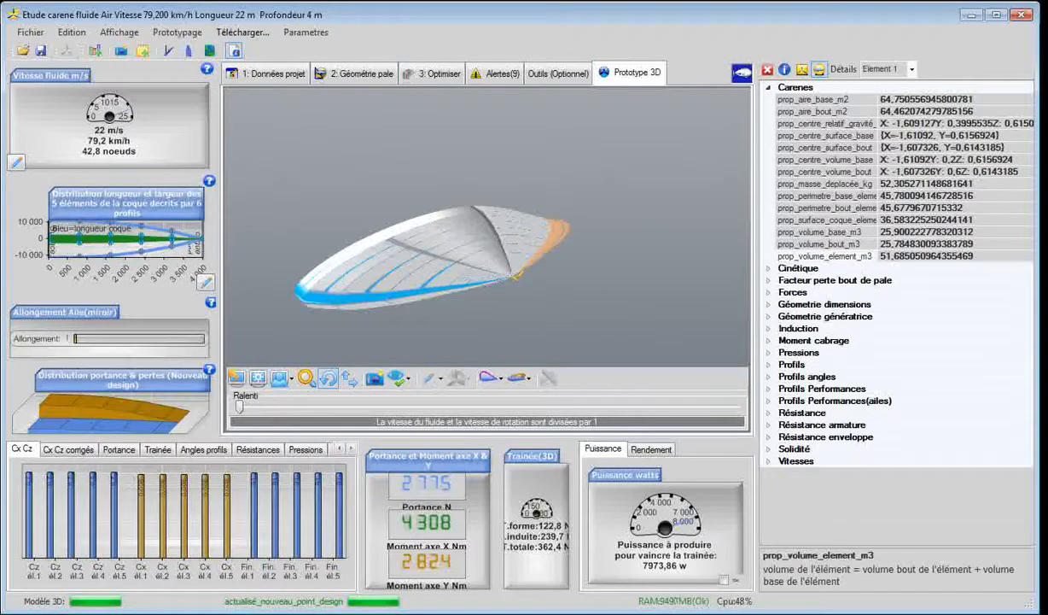
{"action": "key", "text": "alt+Tab"}
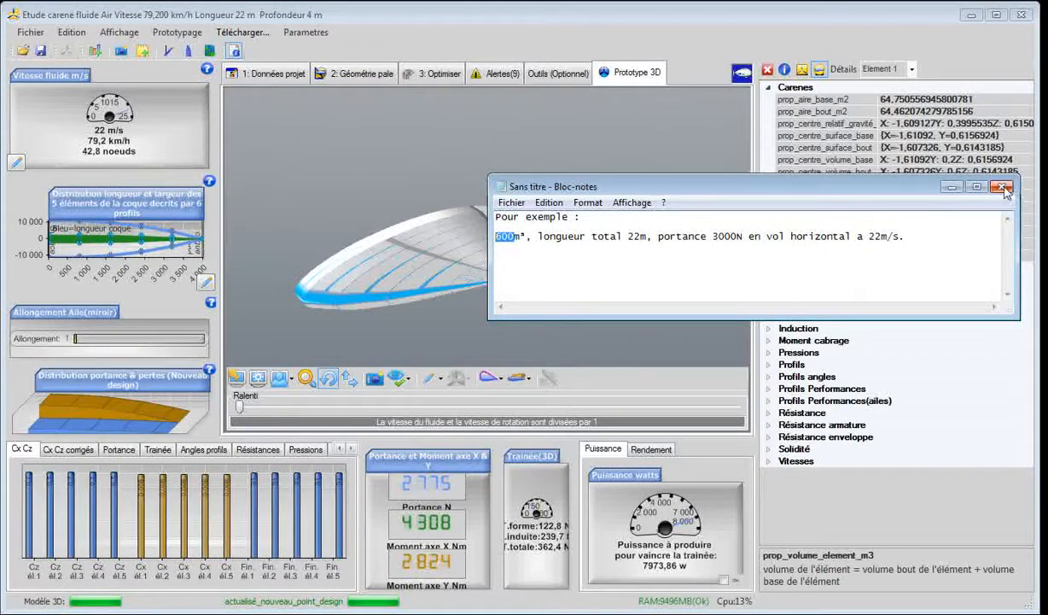
Put the Notepad requirements away and inspect the volumes of Elements 1 and 2 on the 3D prototype
{"action": "left_click", "coordinate": [952, 186]}
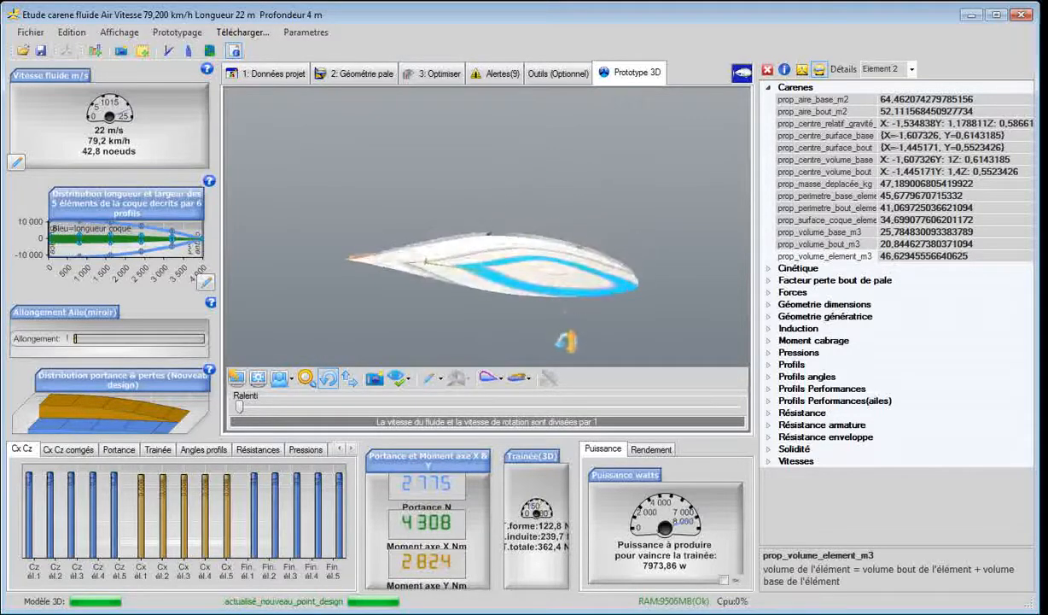
{"action": "left_click", "coordinate": [528, 290]}
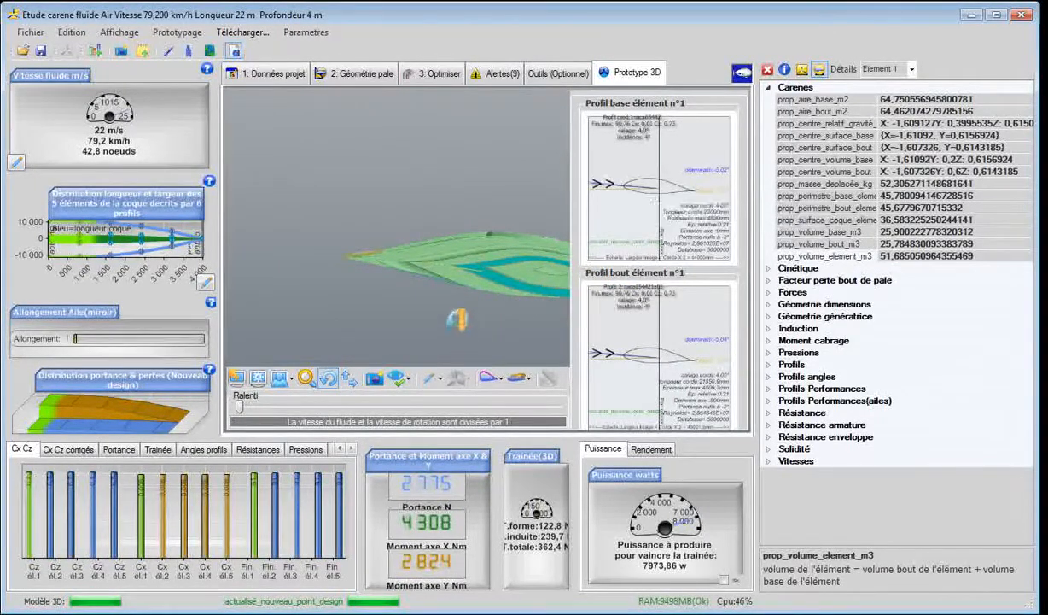
{"action": "mouse_move", "coordinate": [457, 319]}
{"action": "left_mouse_down"}
{"action": "mouse_move", "coordinate": [456, 329]}
{"action": "mouse_move", "coordinate": [452, 298]}
{"action": "mouse_move", "coordinate": [433, 298]}
{"action": "mouse_move", "coordinate": [463, 301]}
{"action": "mouse_move", "coordinate": [462, 326]}
{"action": "left_mouse_up"}
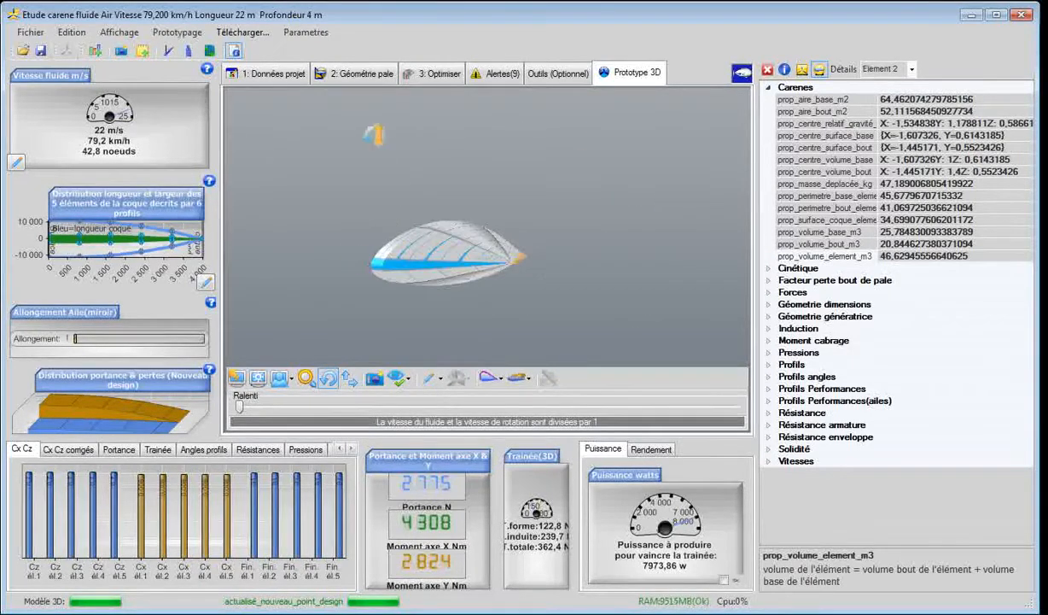
Choose zeb1 from the profile database and apply it as the default profile for the hull's constant profile law
{"action": "left_click", "coordinate": [360, 77]}
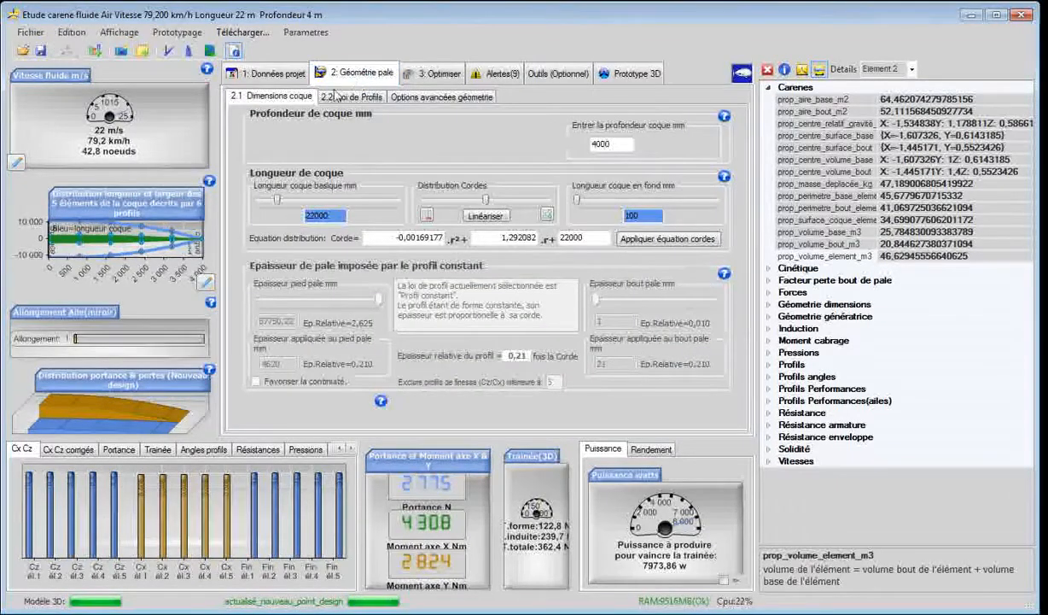
{"action": "left_click", "coordinate": [352, 97]}
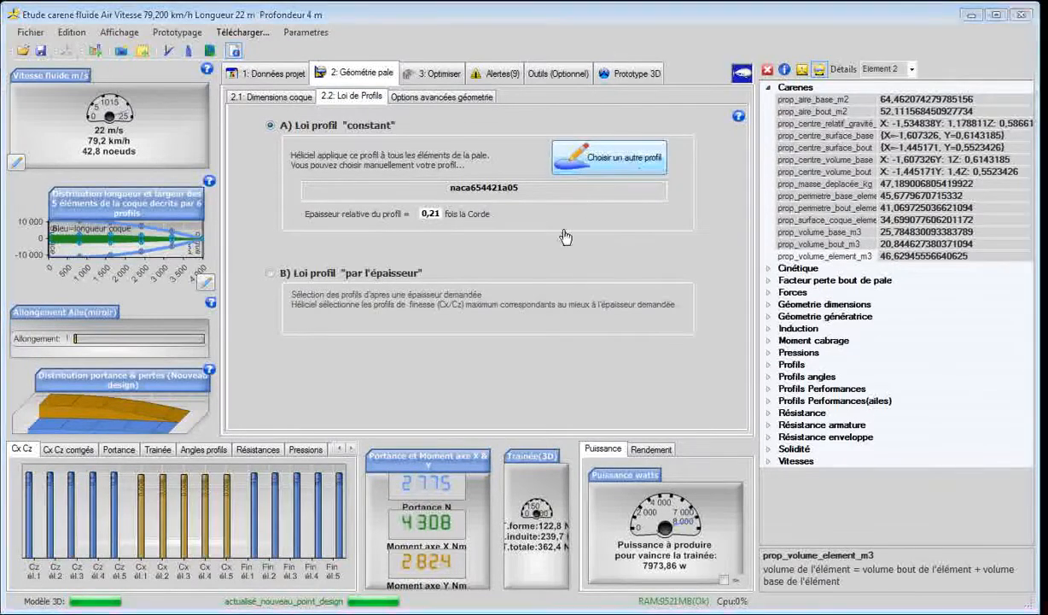
{"action": "left_click", "coordinate": [609, 158]}
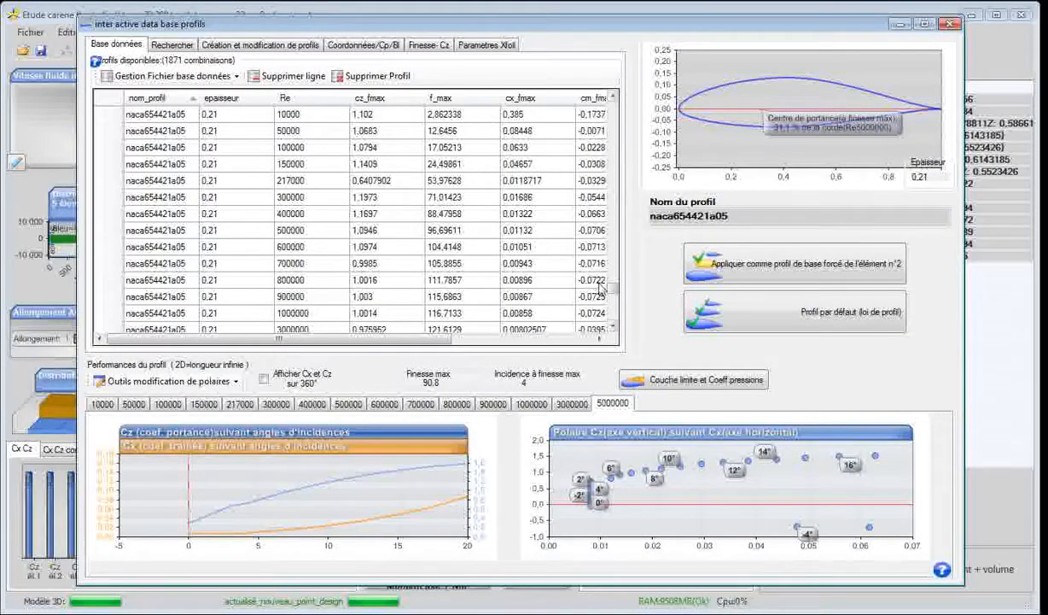
{"action": "left_click_drag", "start_coordinate": [612, 288], "coordinate": [615, 318]}
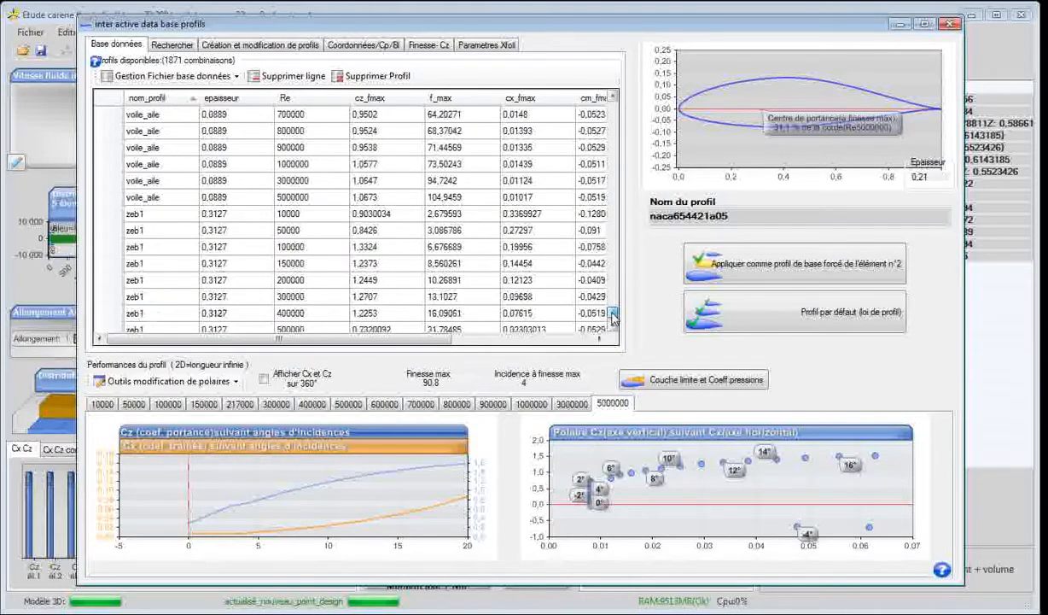
{"action": "left_click", "coordinate": [161, 248]}
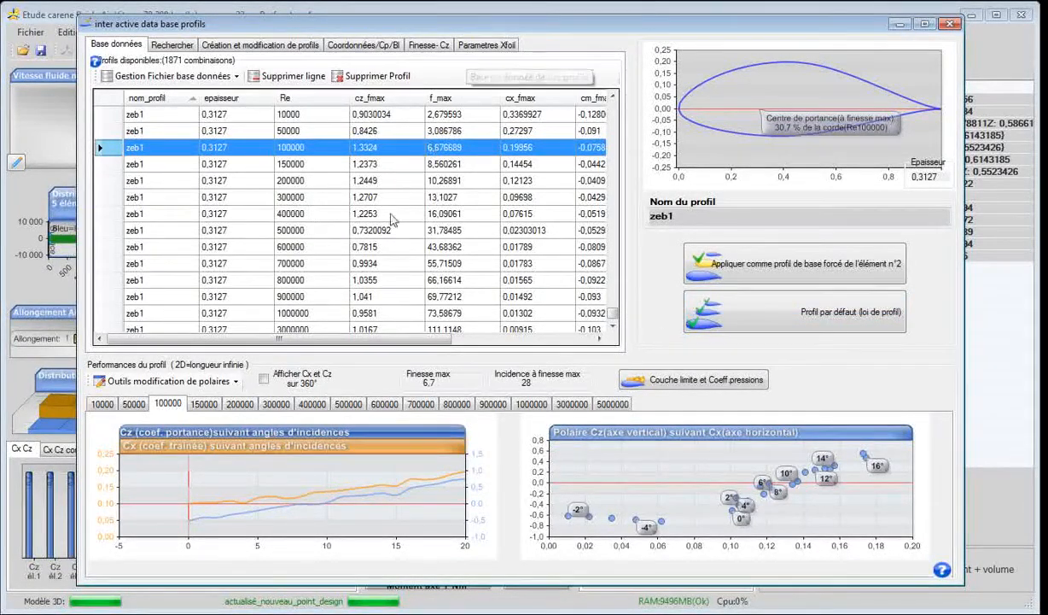
{"action": "left_click", "coordinate": [778, 326]}
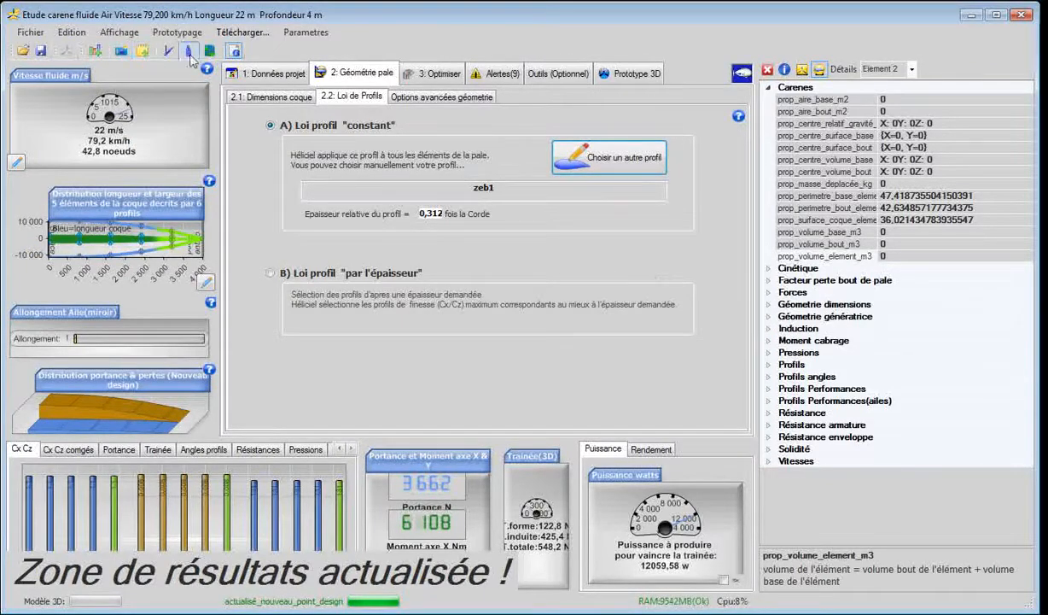
Generate the 3D prototype with the zeb1 profile and view the hull from several angles, including Element 3
{"action": "left_click", "coordinate": [622, 75]}
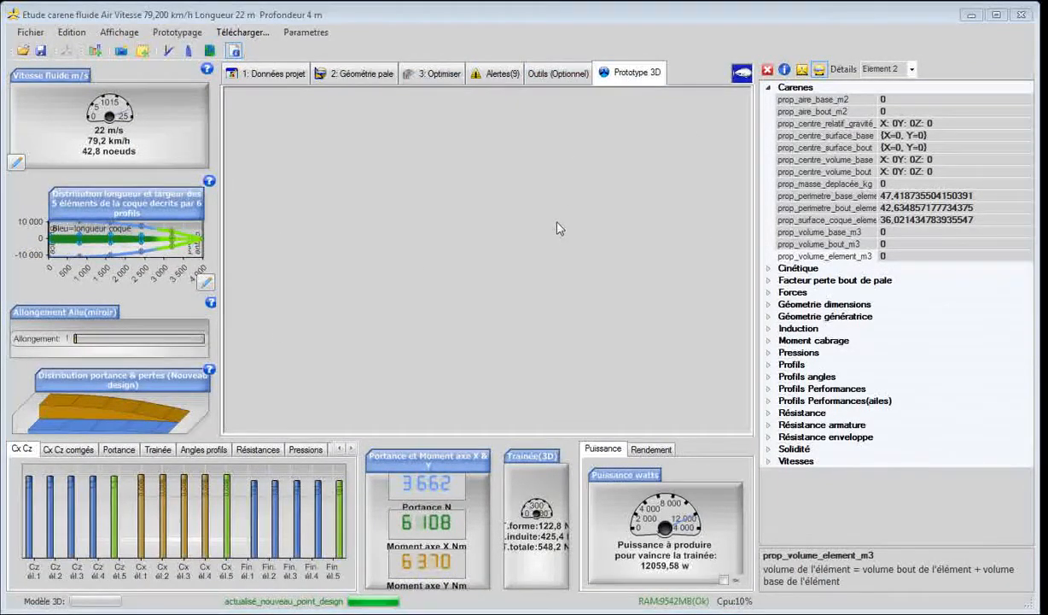
{"action": "scroll", "coordinate": [556, 278], "scroll_direction": "down", "scroll_amount": 3}
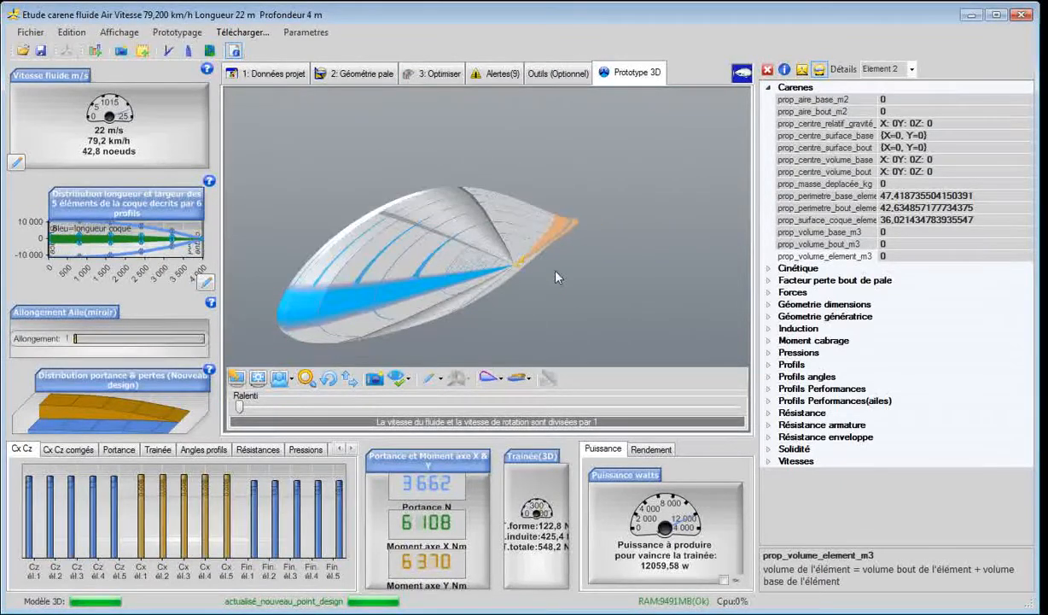
{"action": "left_click", "coordinate": [328, 378]}
{"action": "left_click_drag", "start_coordinate": [461, 316], "coordinate": [500, 331]}
{"action": "mouse_move", "coordinate": [250, 327]}
{"action": "left_mouse_down"}
{"action": "mouse_move", "coordinate": [425, 334]}
{"action": "mouse_move", "coordinate": [411, 321]}
{"action": "mouse_move", "coordinate": [370, 317]}
{"action": "mouse_move", "coordinate": [288, 313]}
{"action": "mouse_move", "coordinate": [231, 326]}
{"action": "left_mouse_up"}
{"action": "left_click", "coordinate": [333, 272]}
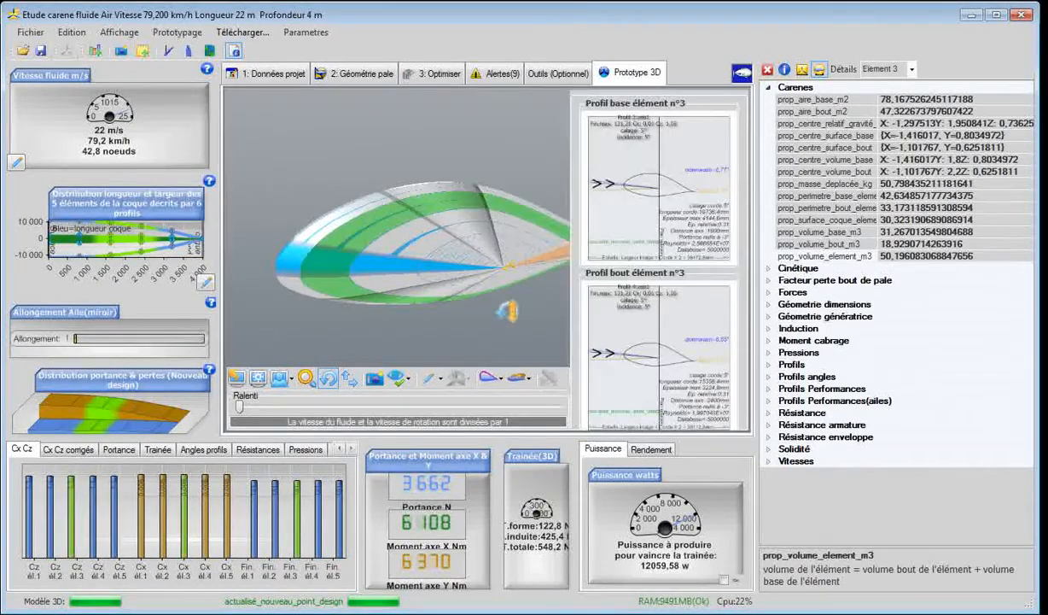
{"action": "left_click_drag", "start_coordinate": [507, 310], "coordinate": [504, 345]}
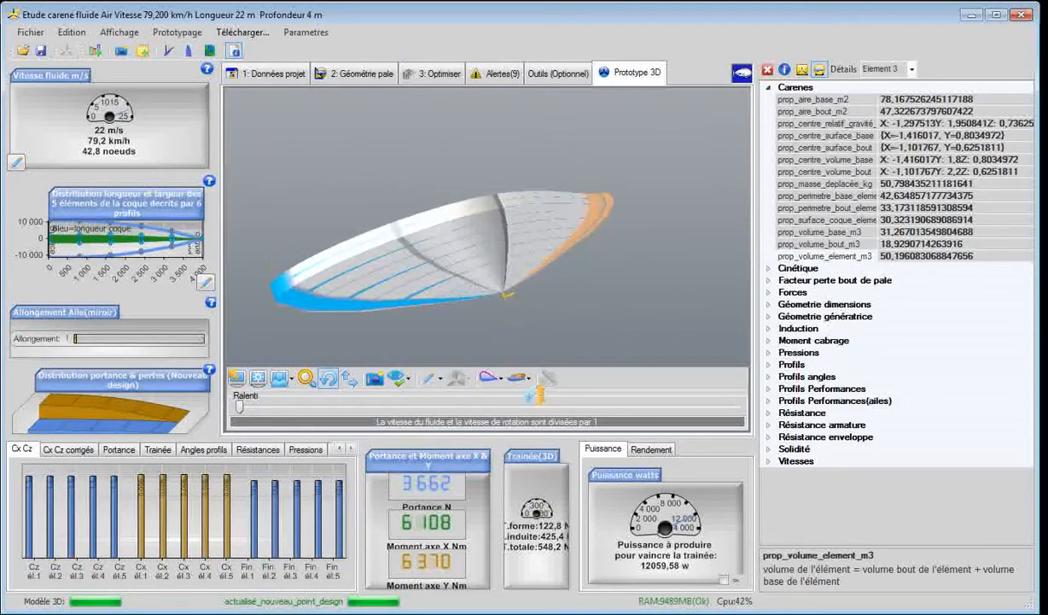
Examine the element volumes of hull Elements 1 to 5 one after another on the 3D model
{"action": "left_click", "coordinate": [480, 205]}
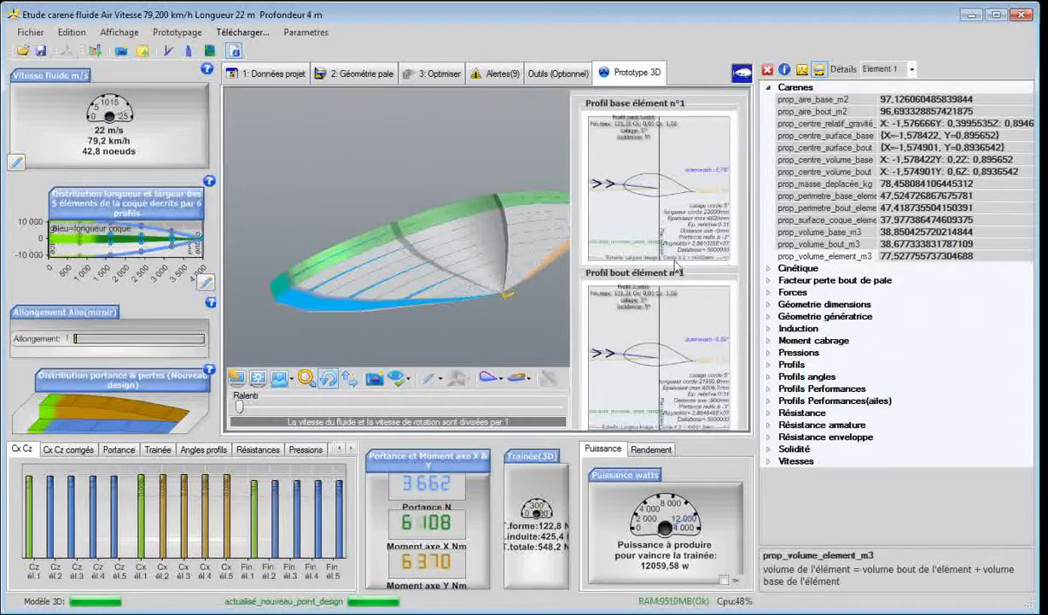
{"action": "left_click", "coordinate": [373, 279]}
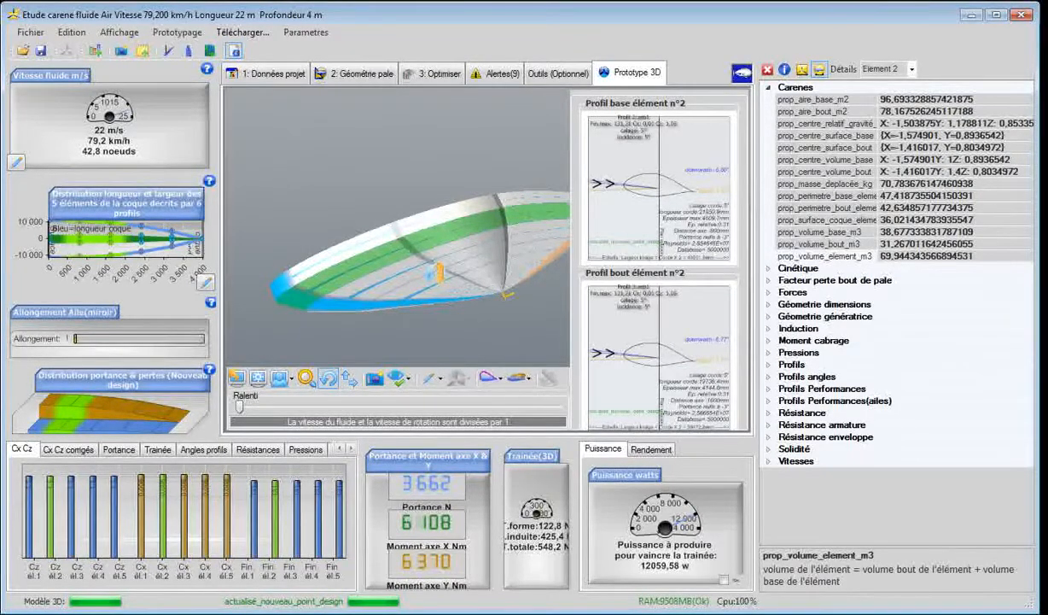
{"action": "left_click", "coordinate": [468, 275]}
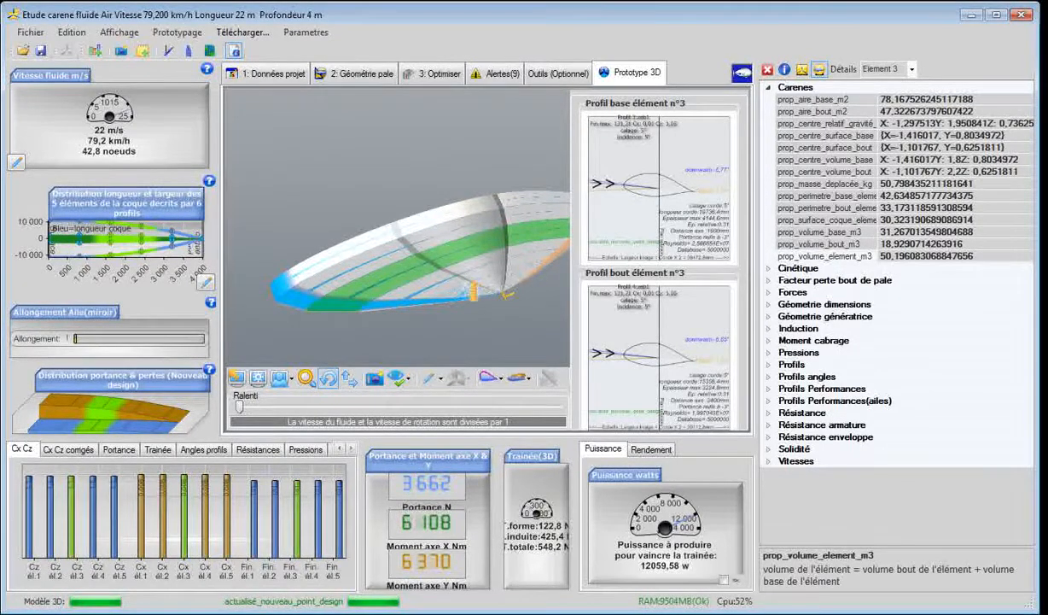
{"action": "left_click", "coordinate": [453, 278]}
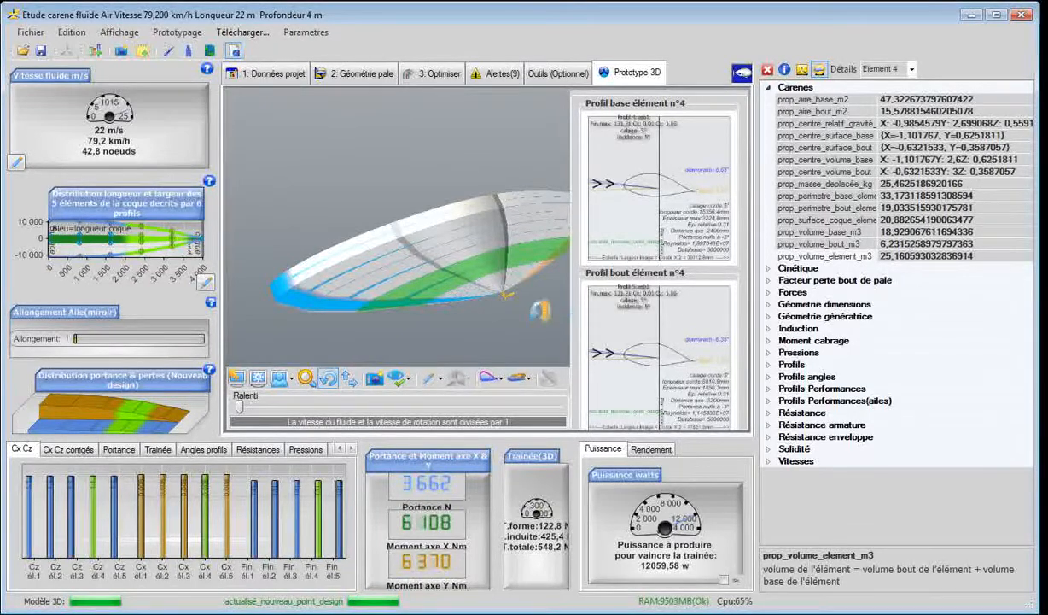
{"action": "left_click", "coordinate": [488, 283]}
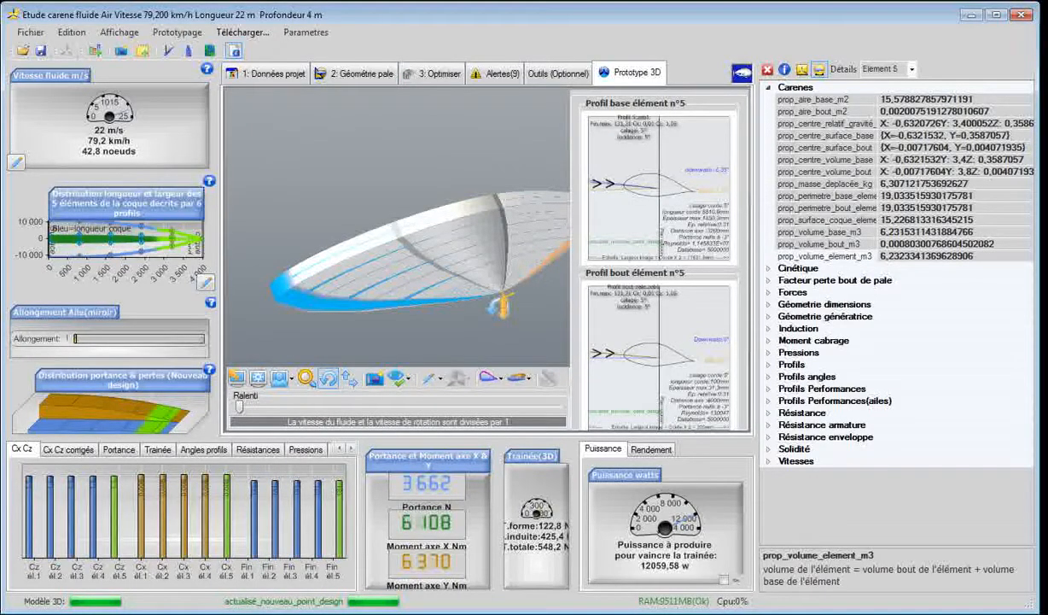
Inspect the overall shape of the zeb1 hull and recheck the properties of Element 4
{"action": "left_click_drag", "start_coordinate": [486, 328], "coordinate": [459, 324]}
{"action": "scroll", "coordinate": [497, 316], "scroll_direction": "down", "scroll_amount": 5}
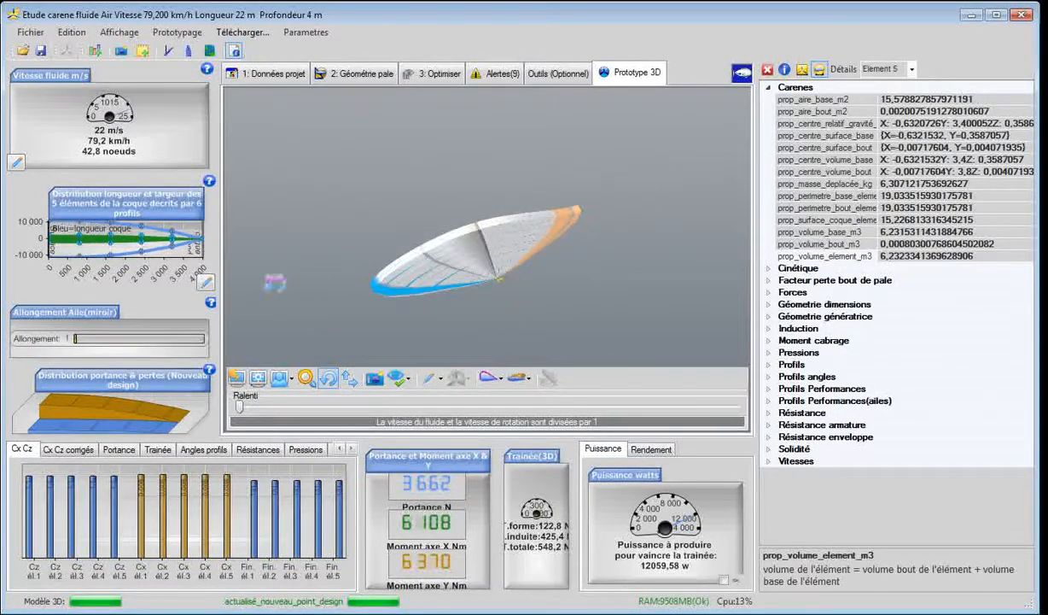
{"action": "left_click_drag", "start_coordinate": [268, 283], "coordinate": [419, 237]}
{"action": "left_click_drag", "start_coordinate": [275, 288], "coordinate": [171, 275]}
{"action": "left_click_drag", "start_coordinate": [483, 315], "coordinate": [302, 331]}
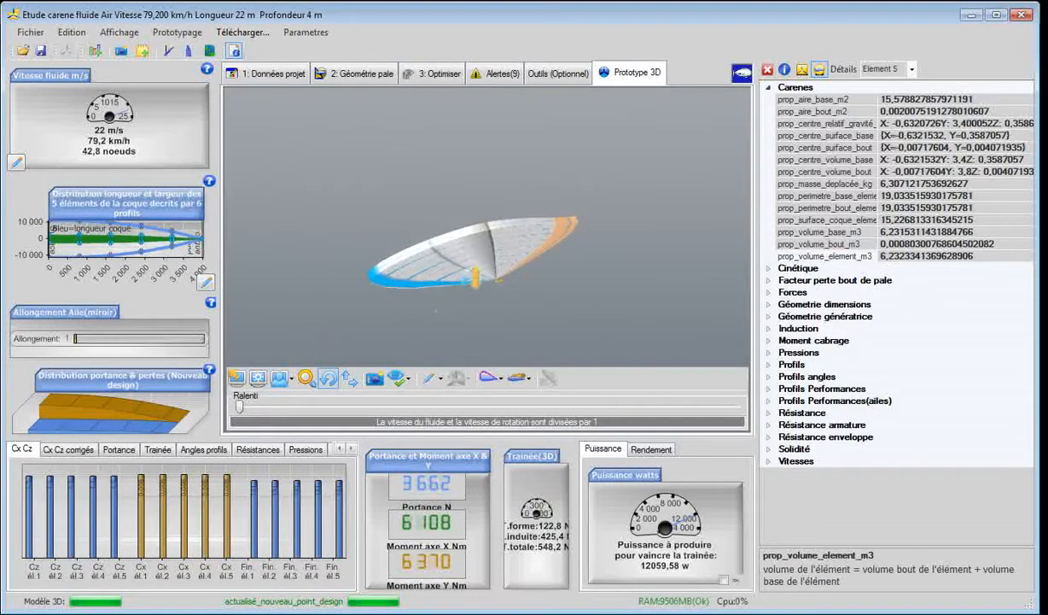
{"action": "left_click", "coordinate": [474, 273]}
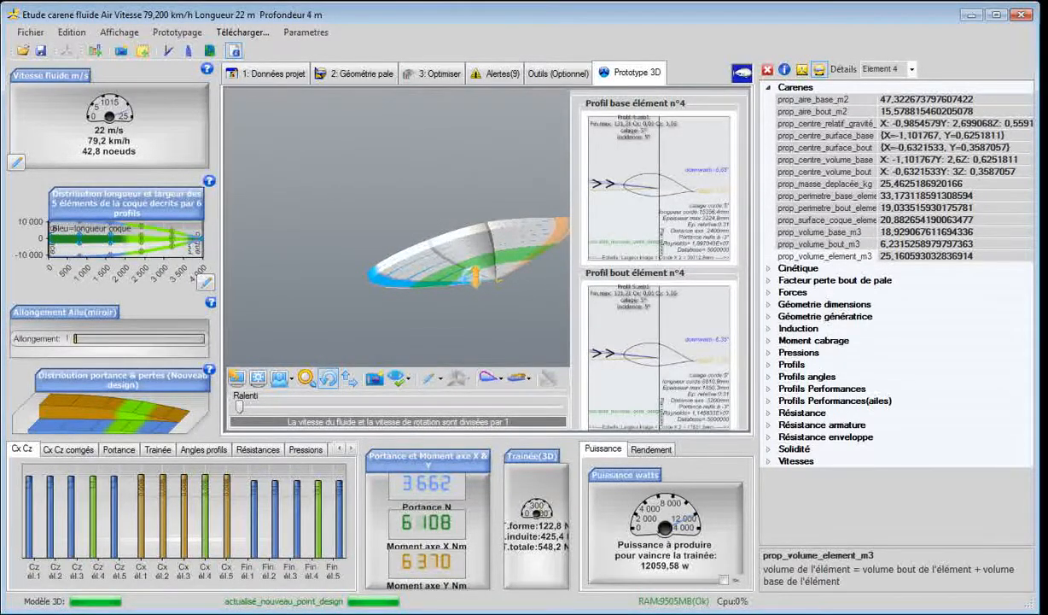
{"action": "left_click", "coordinate": [469, 157]}
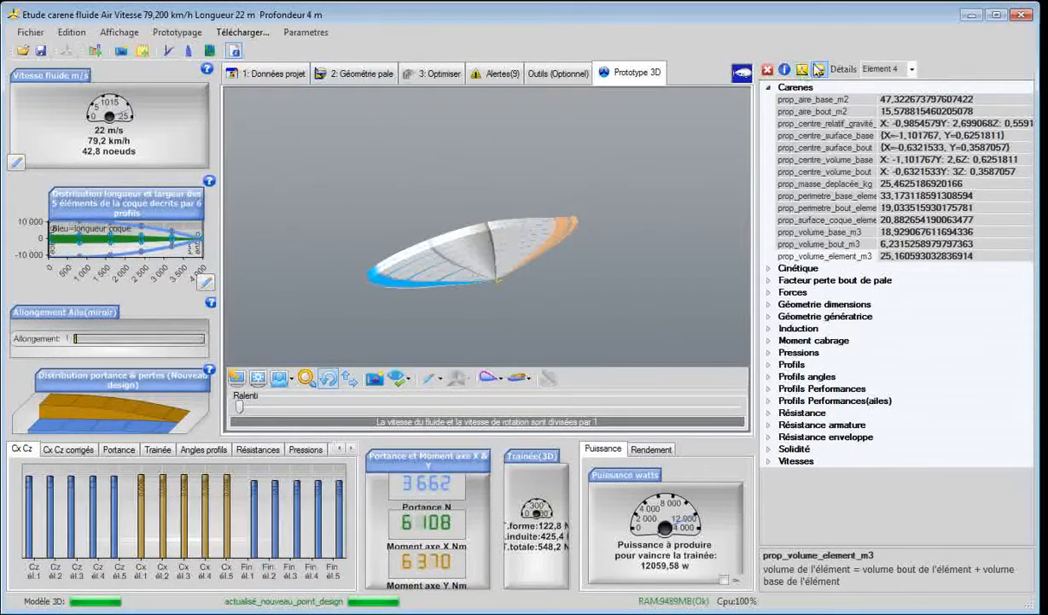
Set the hull length at the bottom to 1000 mm and rebuild the 3D prototype
{"action": "left_click", "coordinate": [354, 74]}
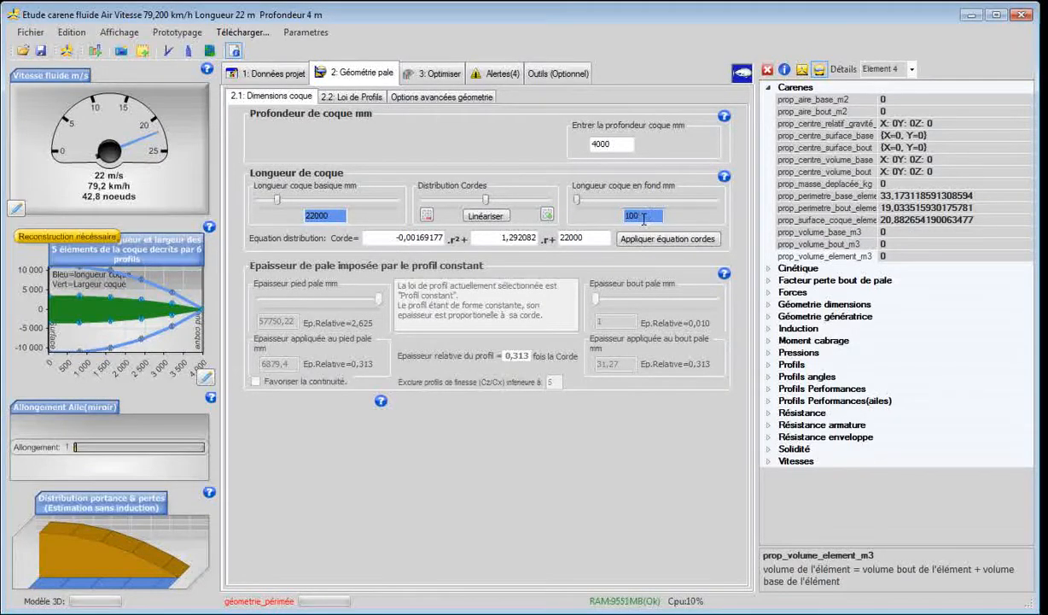
{"action": "type", "text": "0"}
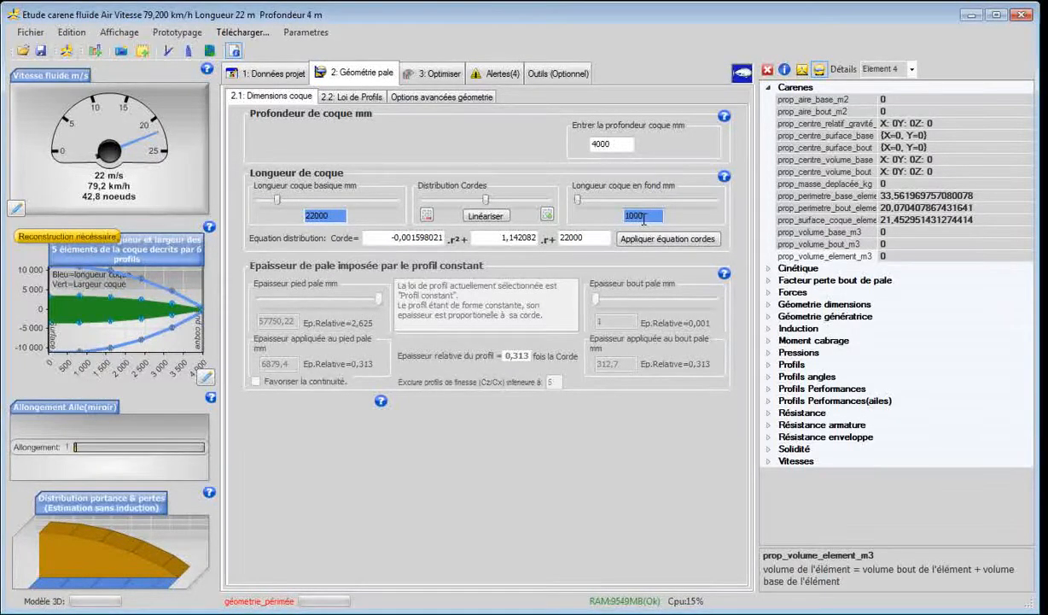
{"action": "left_click", "coordinate": [67, 50]}
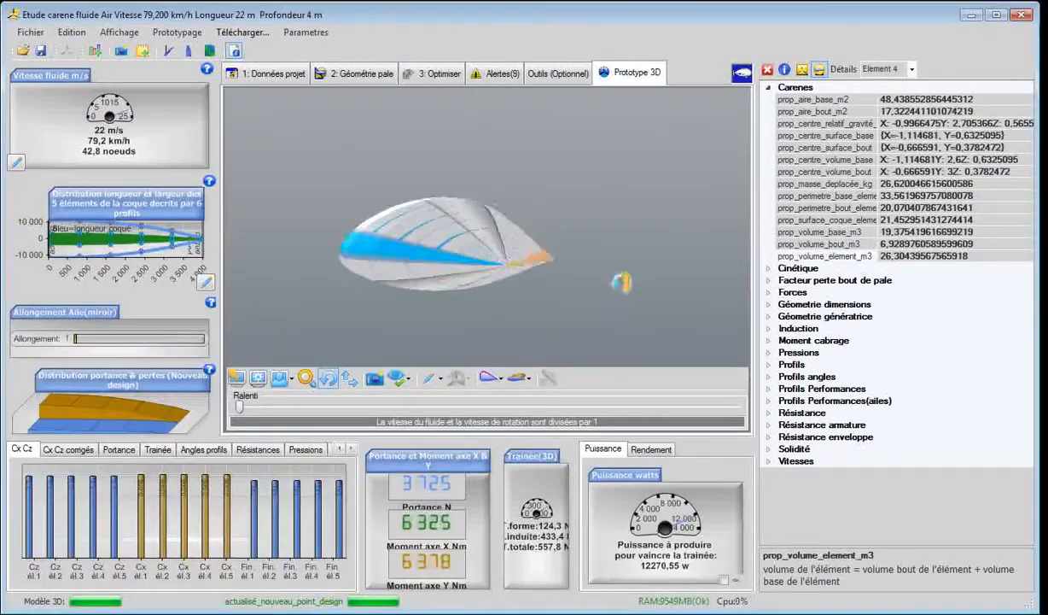
Examine the rebuilt hull from several angles and check the volumes of its elements, including Element 1
{"action": "left_click_drag", "start_coordinate": [622, 283], "coordinate": [630, 341]}
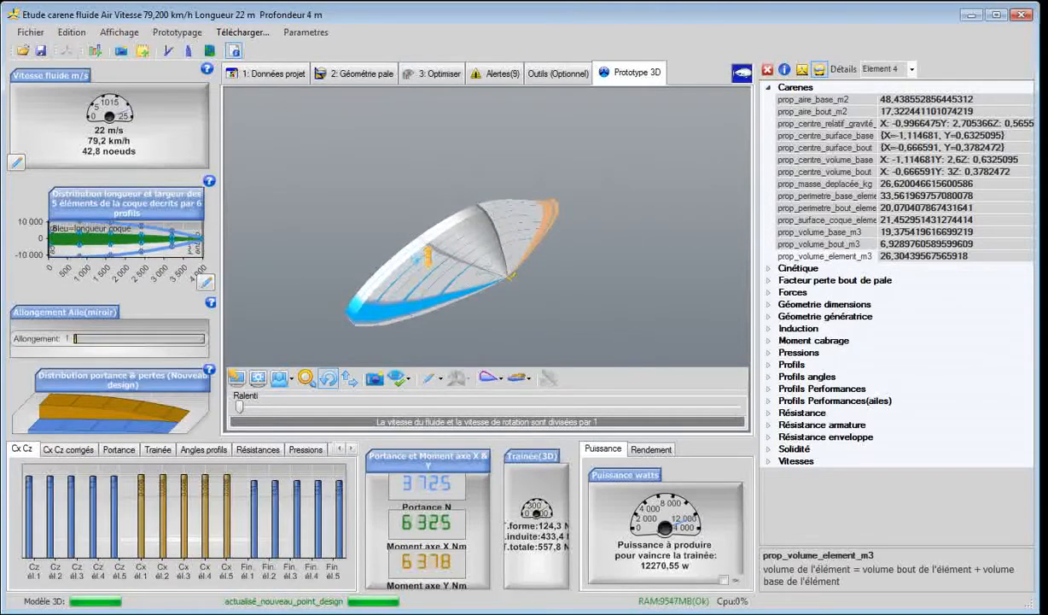
{"action": "left_click", "coordinate": [411, 248]}
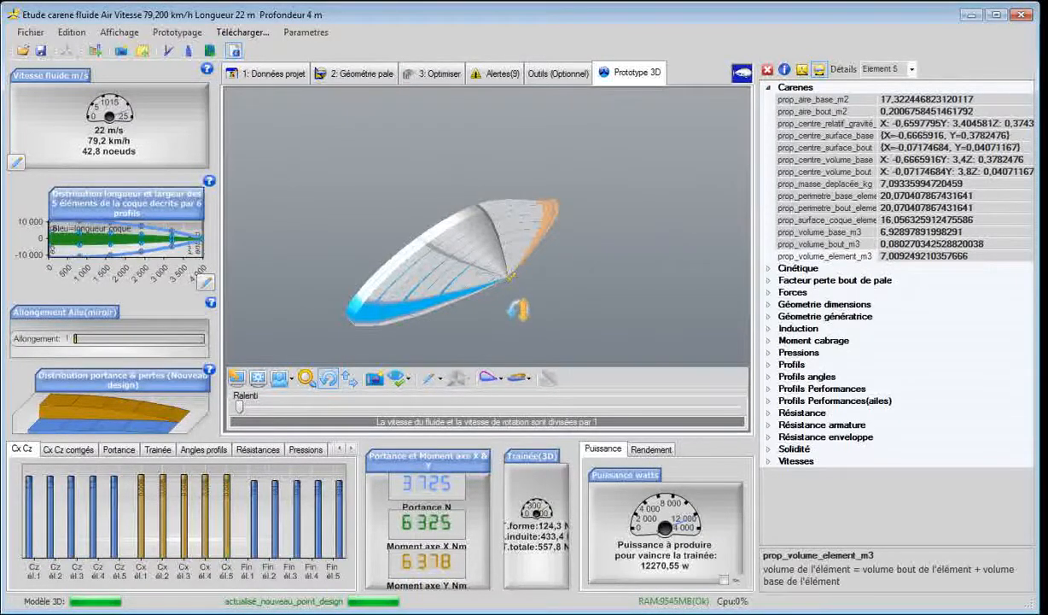
{"action": "left_click_drag", "start_coordinate": [517, 307], "coordinate": [468, 305]}
{"action": "left_click_drag", "start_coordinate": [269, 278], "coordinate": [335, 277]}
{"action": "left_click", "coordinate": [504, 275]}
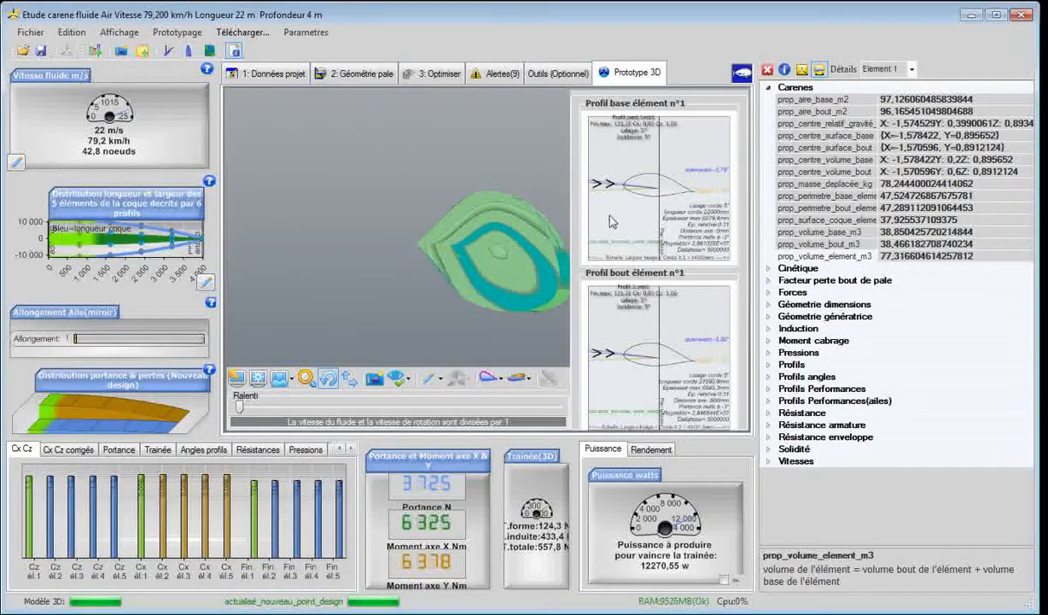
Open the profile database from Element 1's base profile and select the zeb1 entry at Reynolds 400000
{"action": "left_click", "coordinate": [611, 221]}
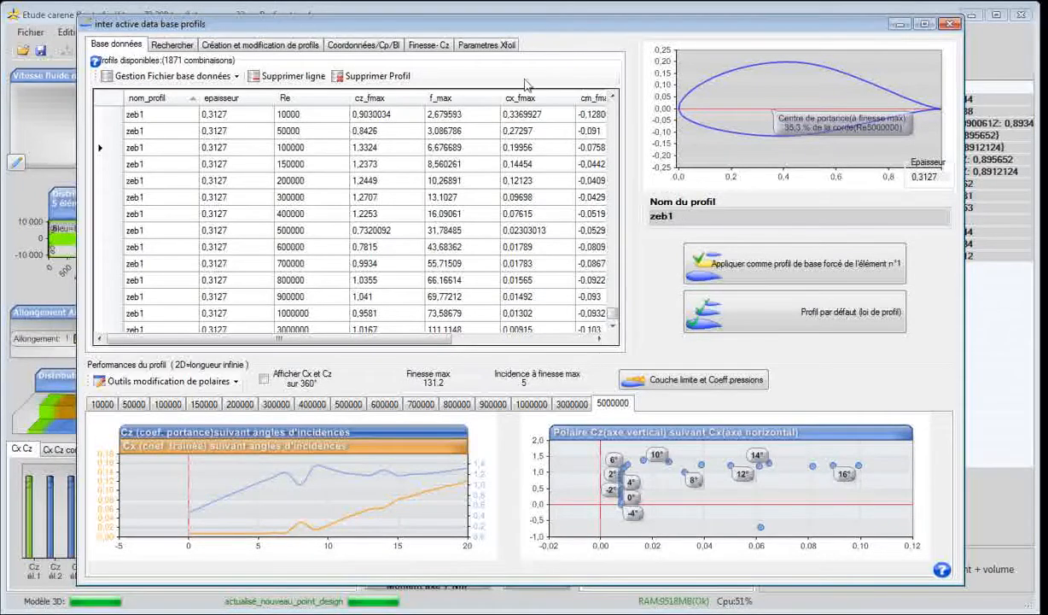
{"action": "left_click", "coordinate": [715, 126]}
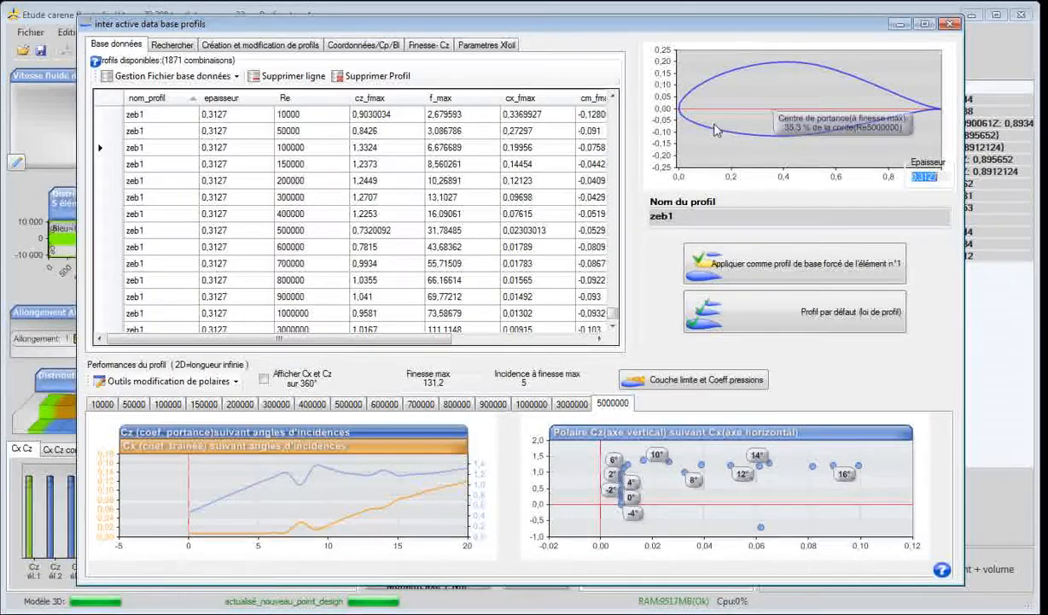
{"action": "left_click", "coordinate": [155, 215]}
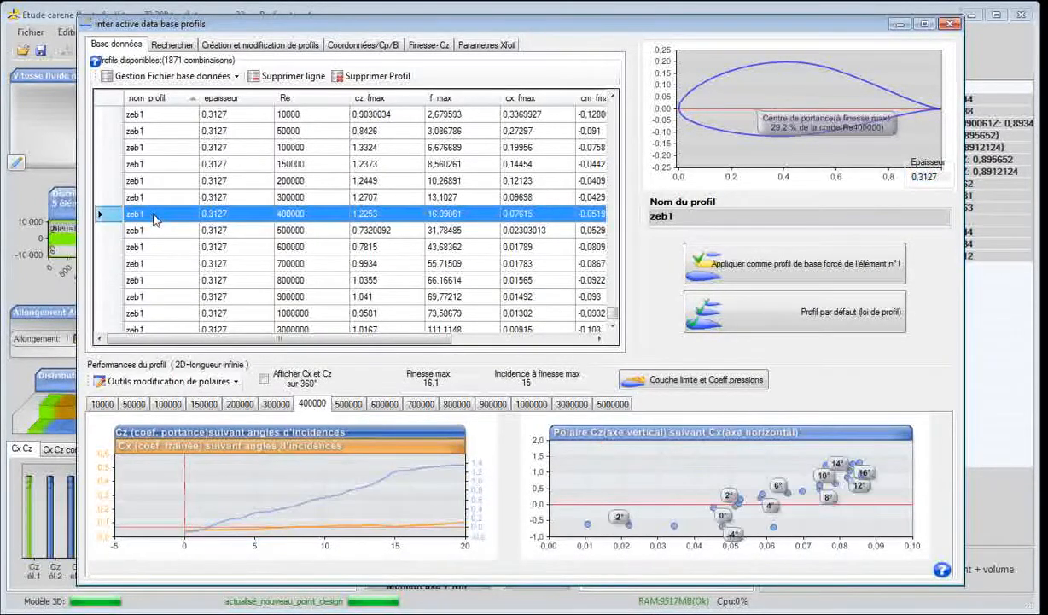
Open zeb1 in the profile drawing window and thicken it to peaks of about 0.235 on the extrados and -0.135 on the intrados
{"action": "left_click", "coordinate": [263, 47]}
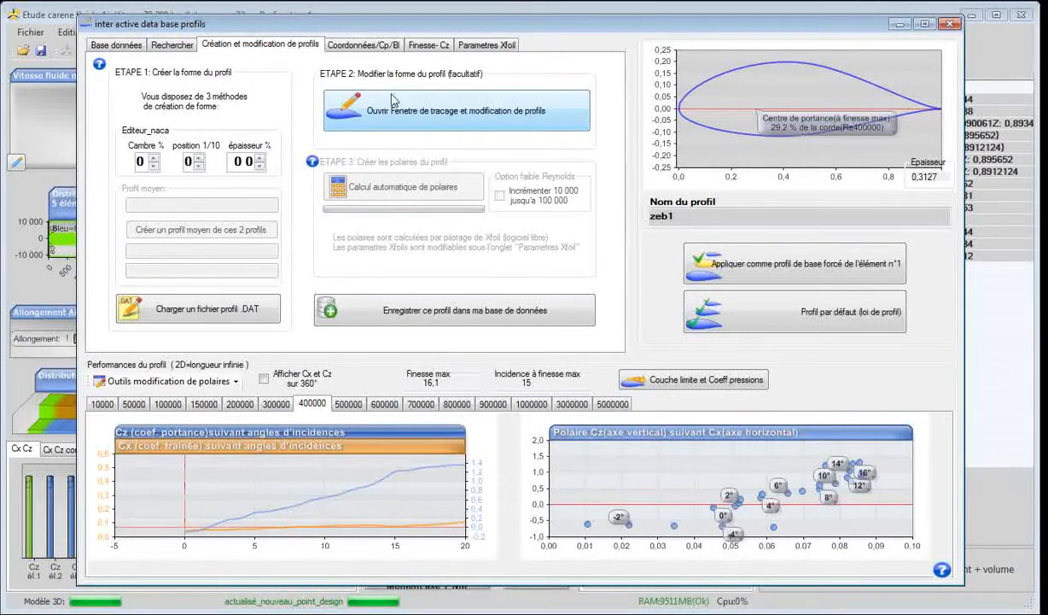
{"action": "left_click", "coordinate": [435, 120]}
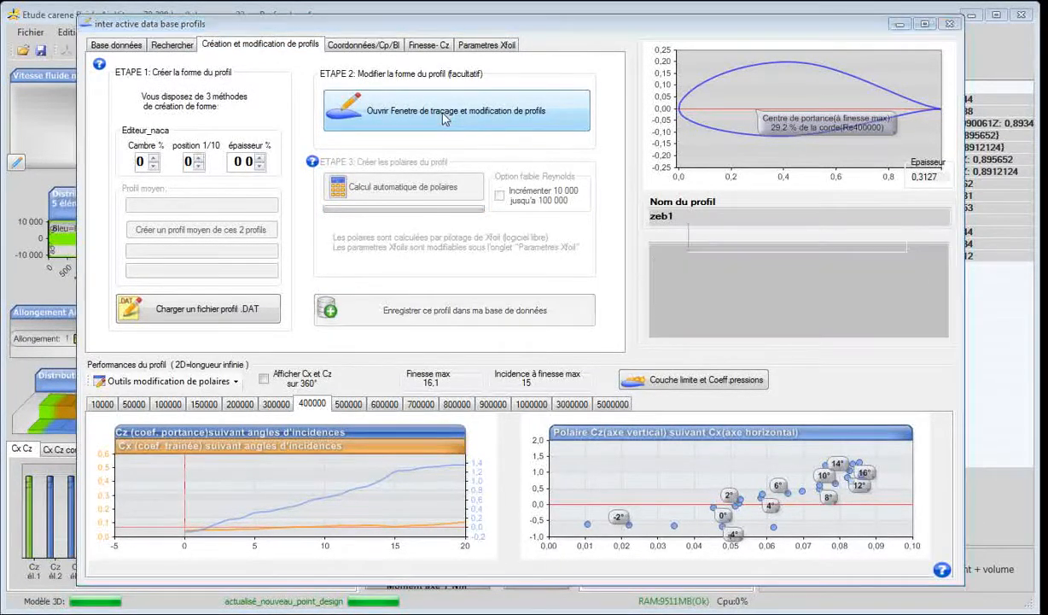
{"action": "left_click_drag", "start_coordinate": [0, 132], "coordinate": [640, 51]}
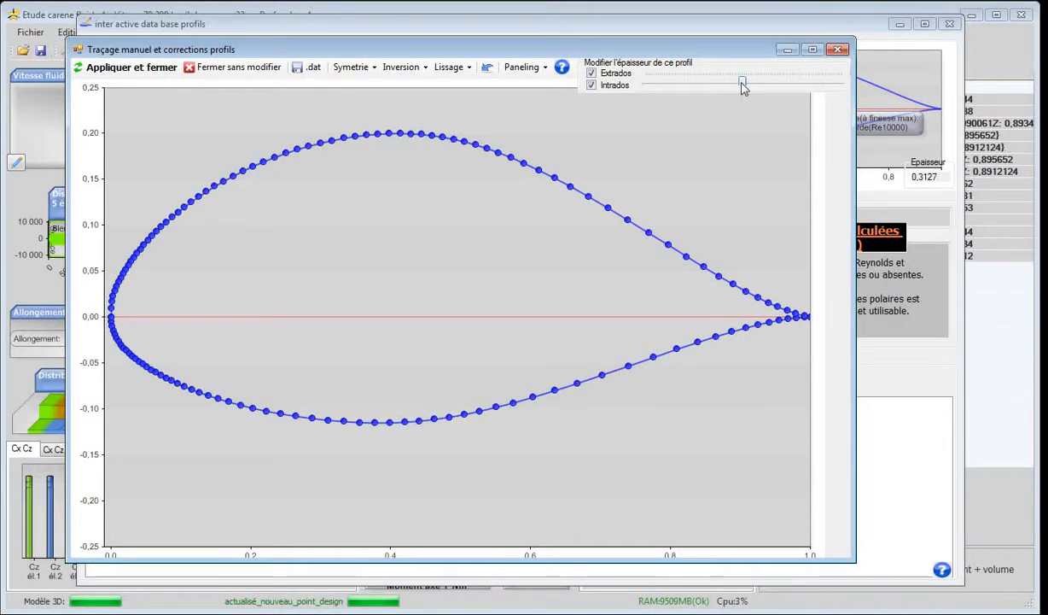
{"action": "left_click_drag", "start_coordinate": [742, 88], "coordinate": [780, 82]}
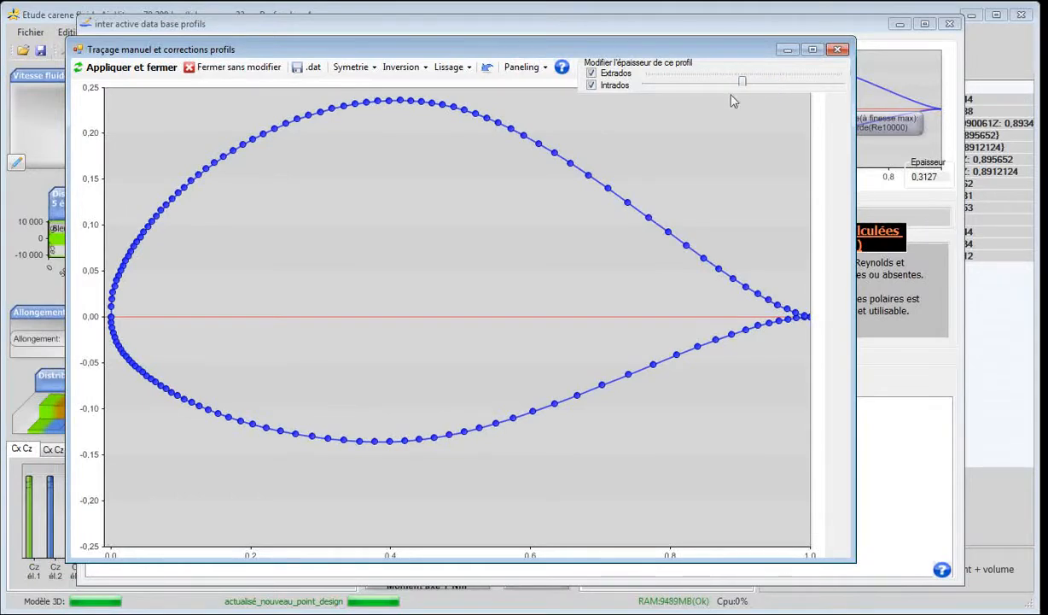
Run the paneling on the thickened profile and apply the modified shape to the profile database window
{"action": "left_click", "coordinate": [522, 71]}
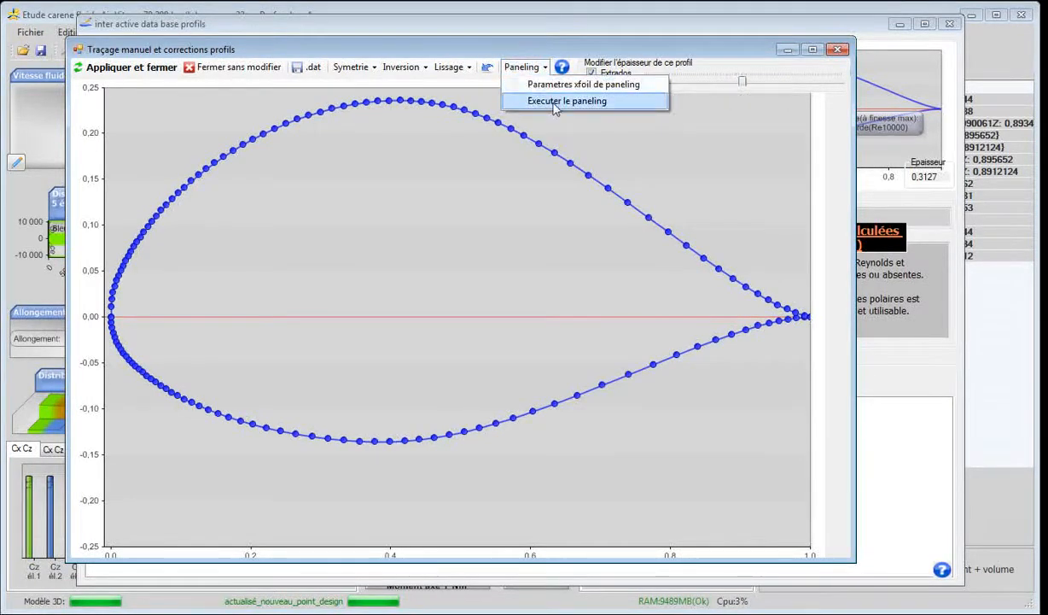
{"action": "left_click", "coordinate": [536, 94]}
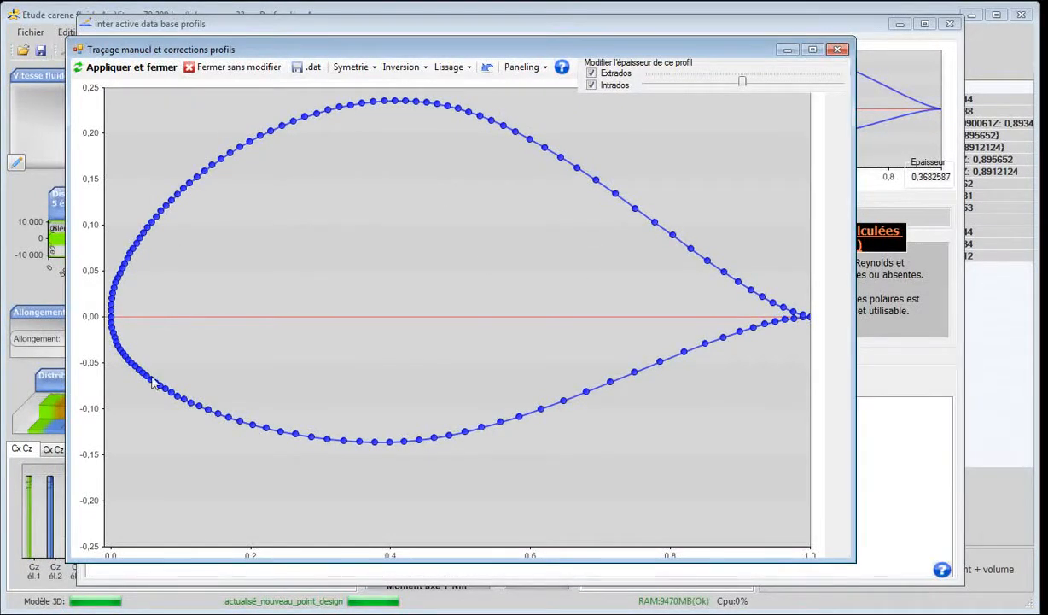
{"action": "left_click", "coordinate": [130, 68]}
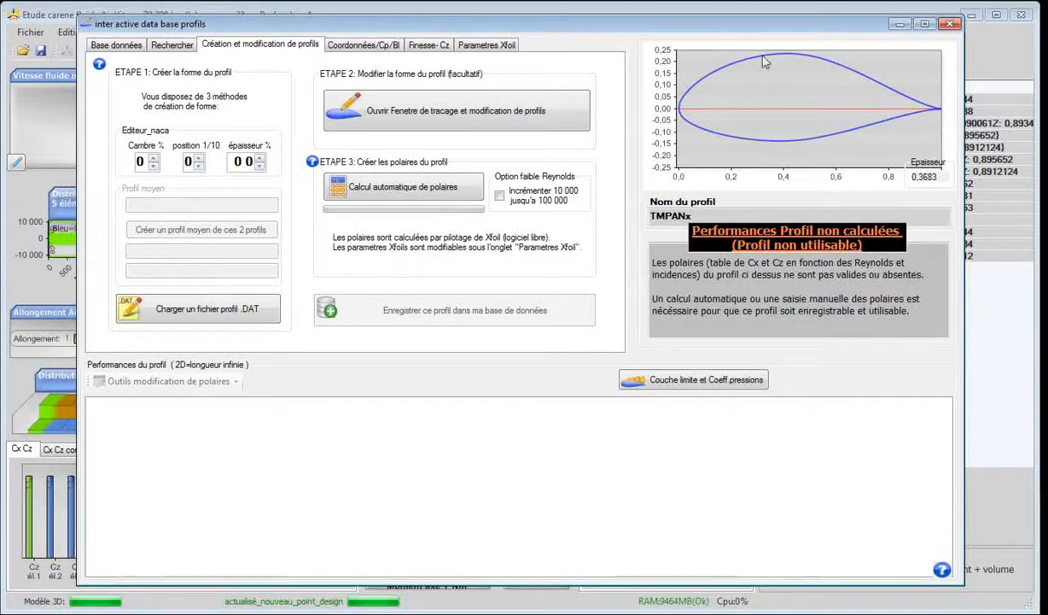
Compute the modified profile's polars automatically, name the profile dirigeable1, and dismiss the completion notice
{"action": "left_click", "coordinate": [423, 192]}
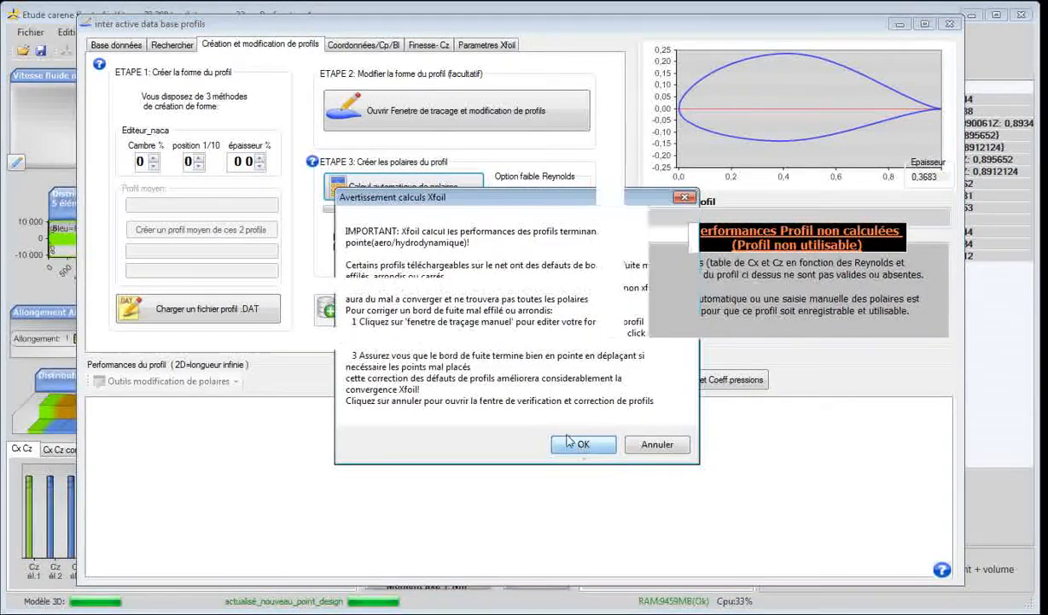
{"action": "left_click", "coordinate": [571, 442]}
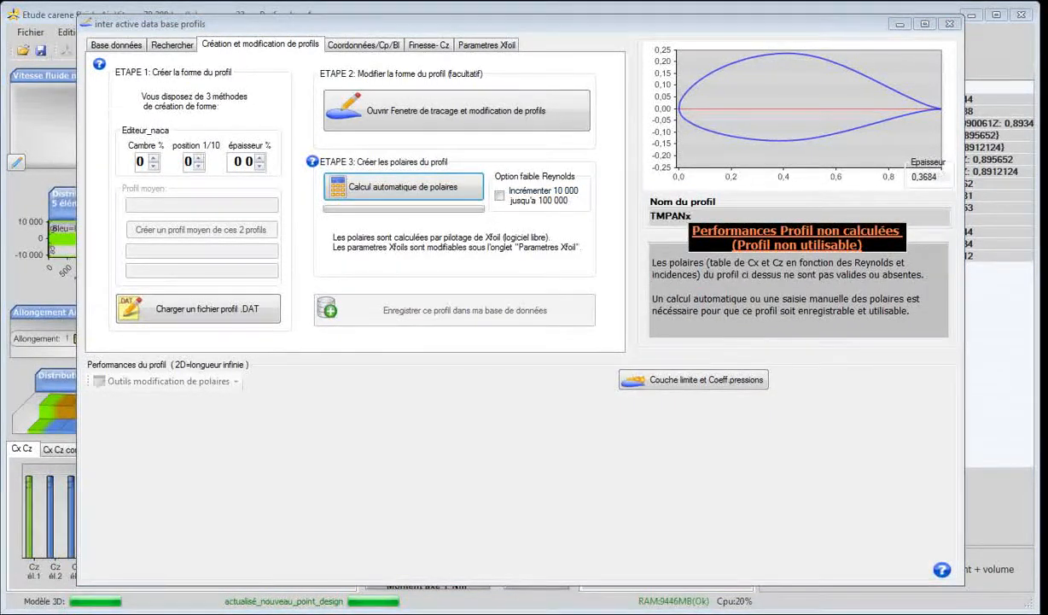
{"action": "left_click", "coordinate": [403, 186]}
{"action": "left_click", "coordinate": [578, 446]}
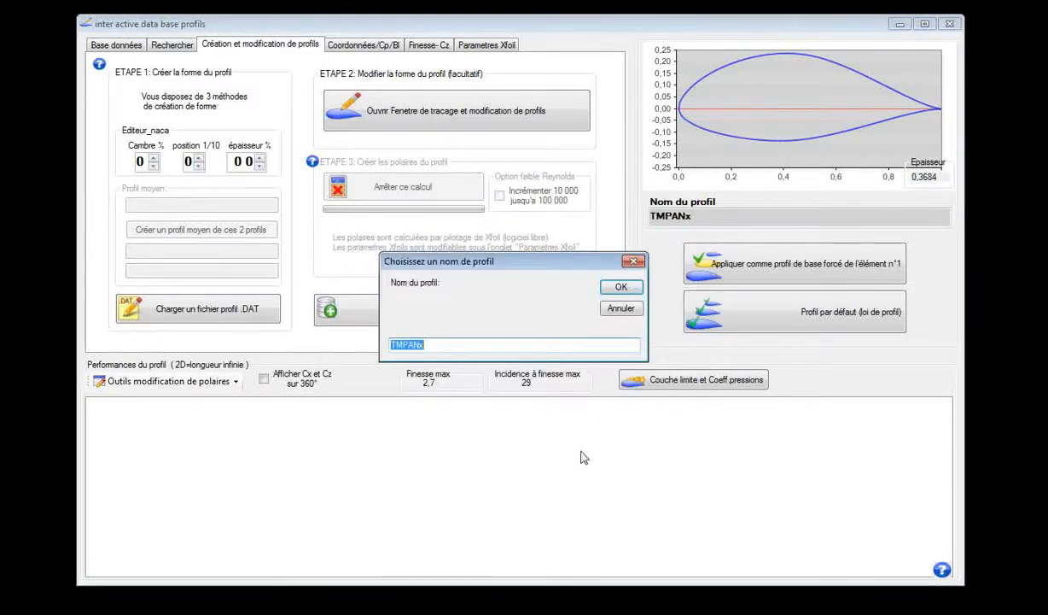
{"action": "left_click_drag", "start_coordinate": [431, 345], "coordinate": [372, 353]}
{"action": "type", "text": "dirigeable1"}
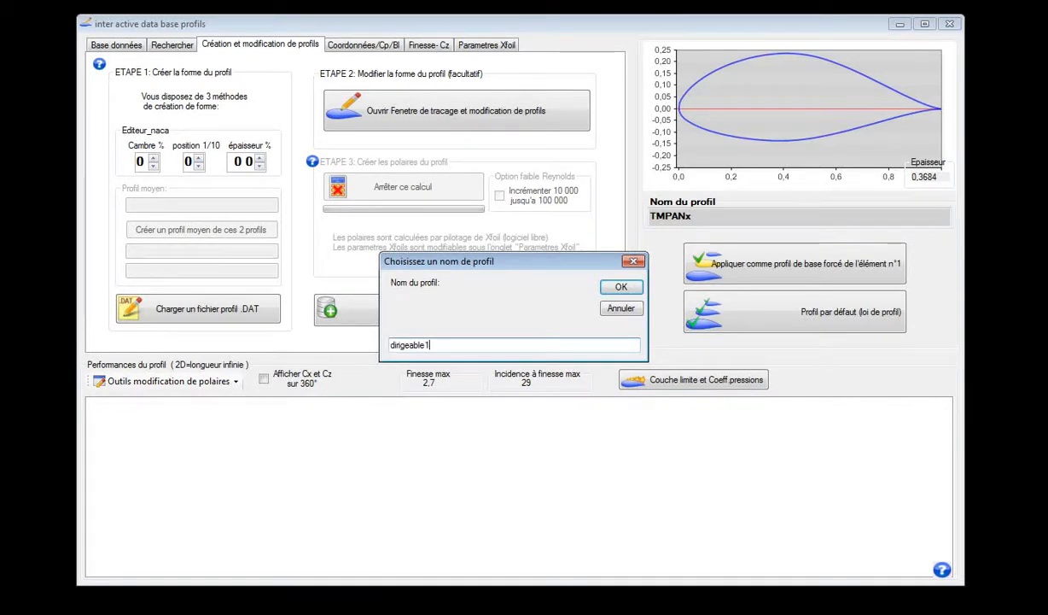
{"action": "left_click", "coordinate": [623, 288]}
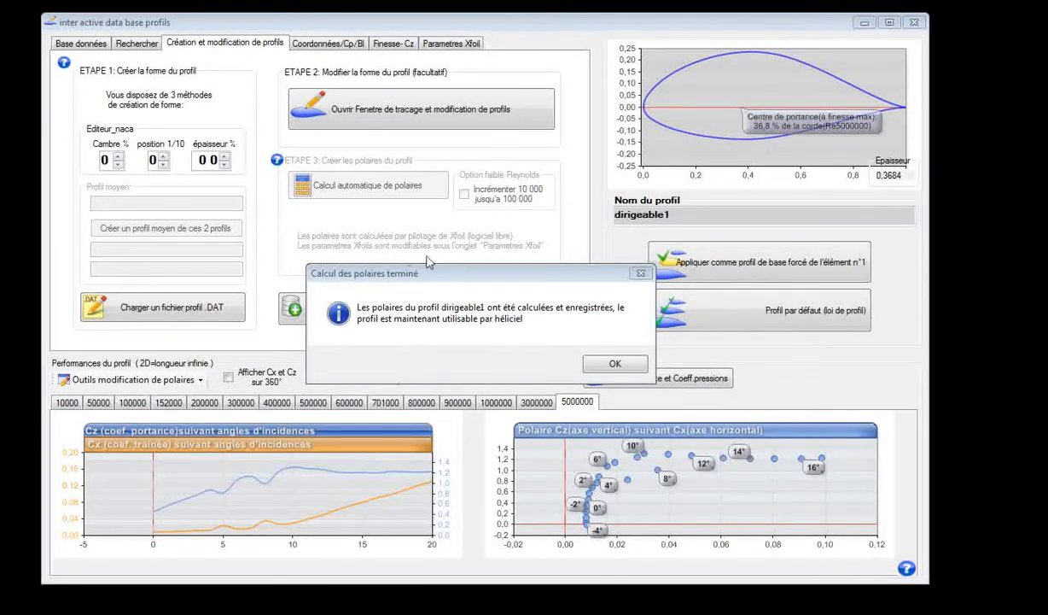
{"action": "left_click_drag", "start_coordinate": [472, 278], "coordinate": [451, 251]}
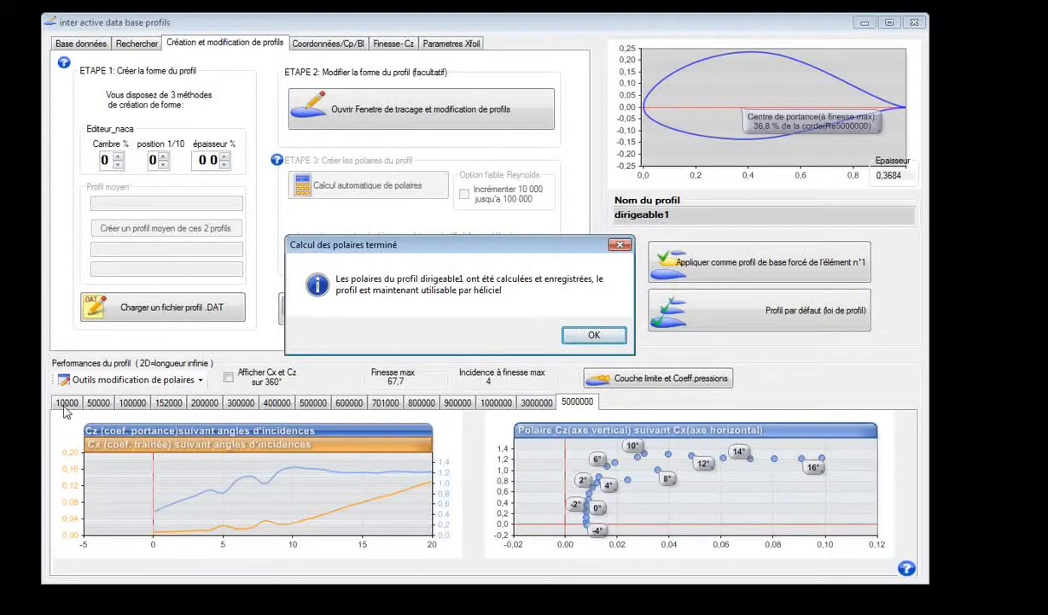
{"action": "left_click_drag", "start_coordinate": [439, 244], "coordinate": [393, 229]}
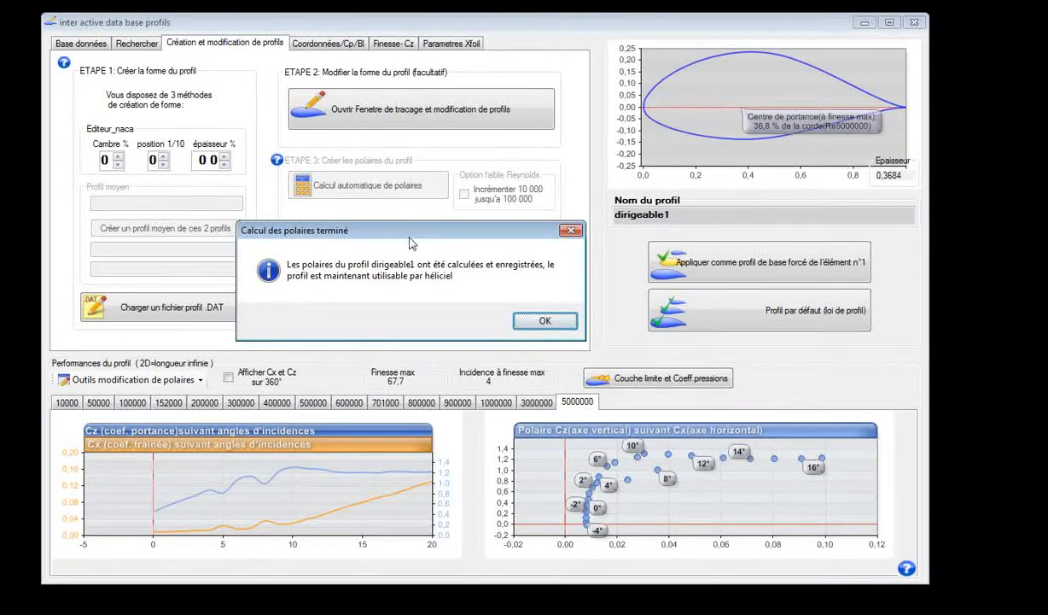
{"action": "left_click_drag", "start_coordinate": [397, 234], "coordinate": [406, 231]}
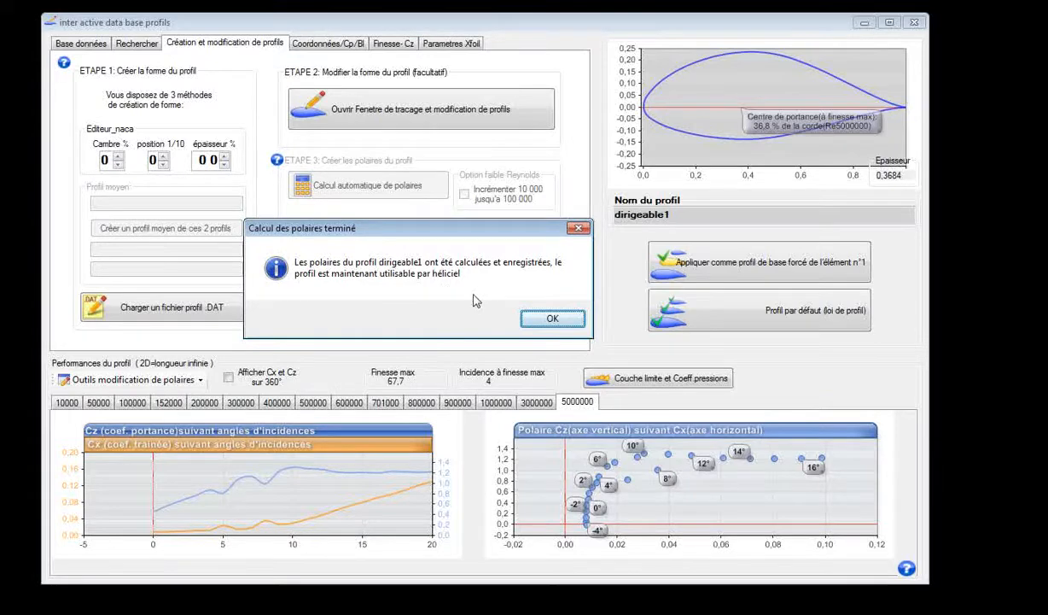
{"action": "left_click_drag", "start_coordinate": [475, 232], "coordinate": [493, 234]}
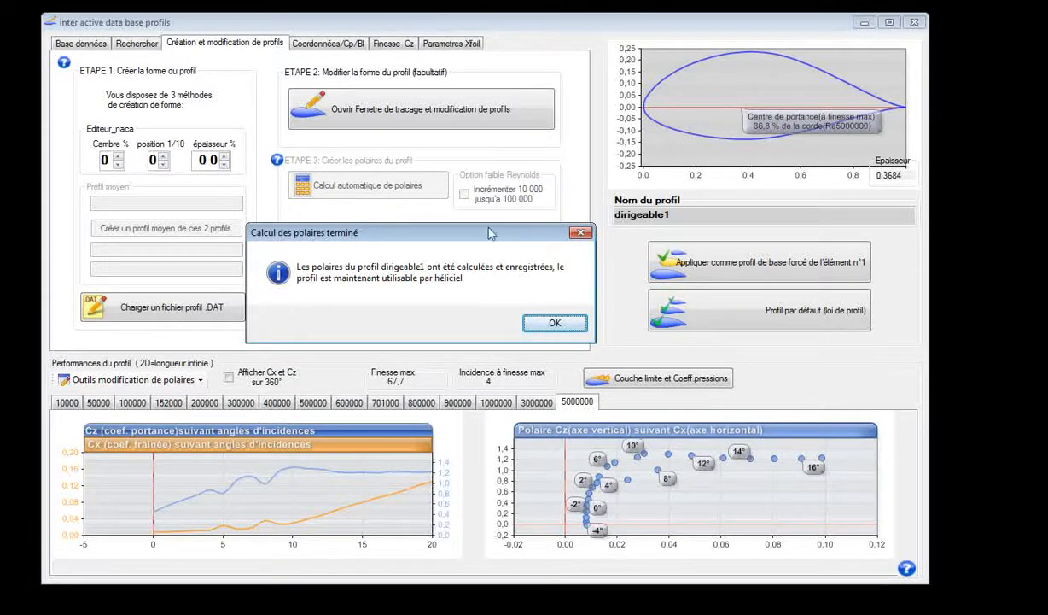
{"action": "left_click_drag", "start_coordinate": [487, 239], "coordinate": [477, 229]}
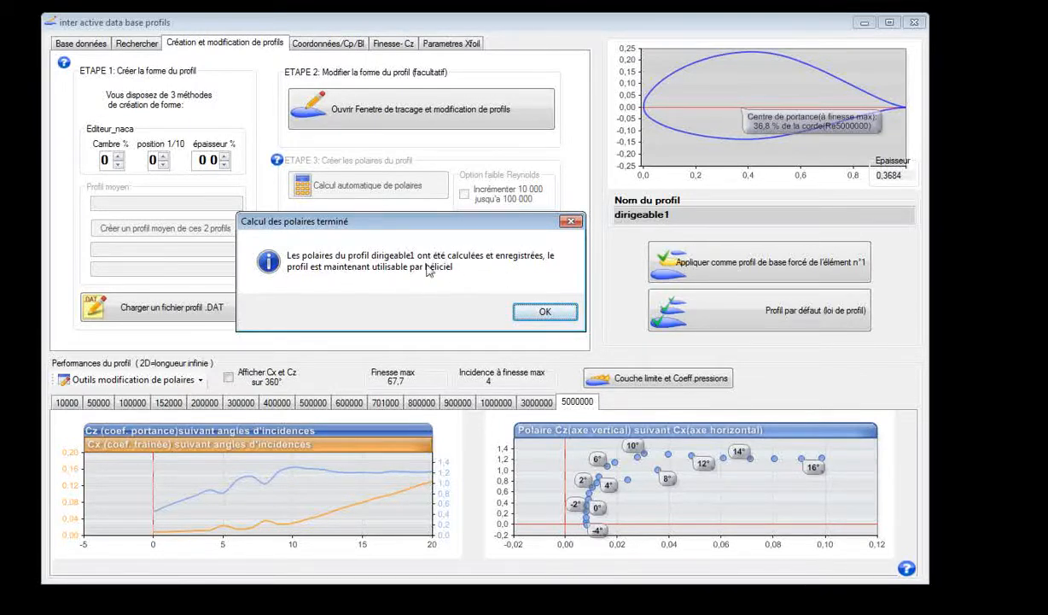
{"action": "left_click", "coordinate": [527, 306]}
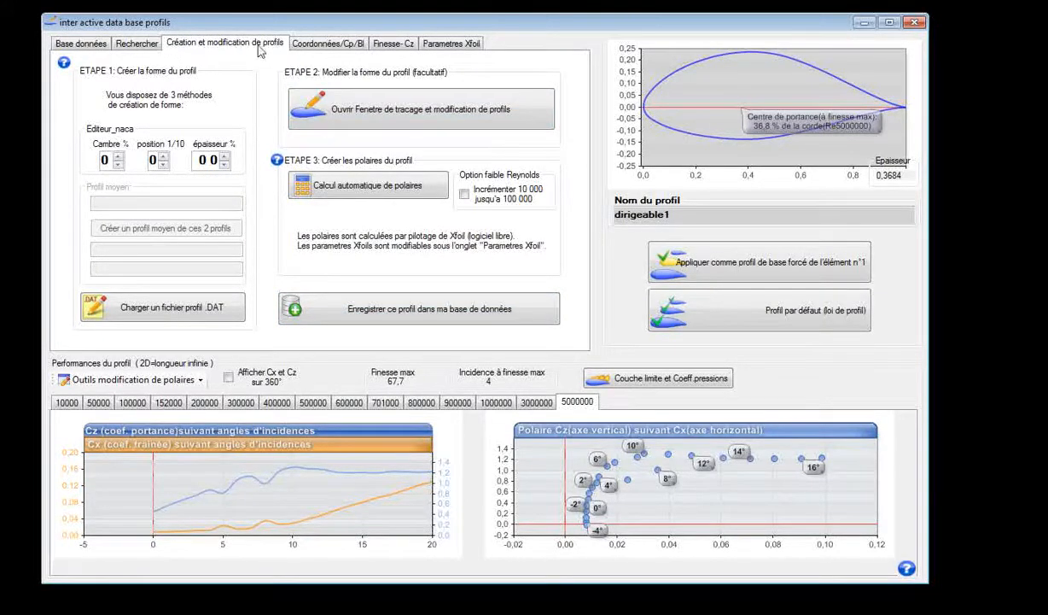
Look up dirigeable1 in the alphabetical profile list and copy its name
{"action": "left_click", "coordinate": [154, 47]}
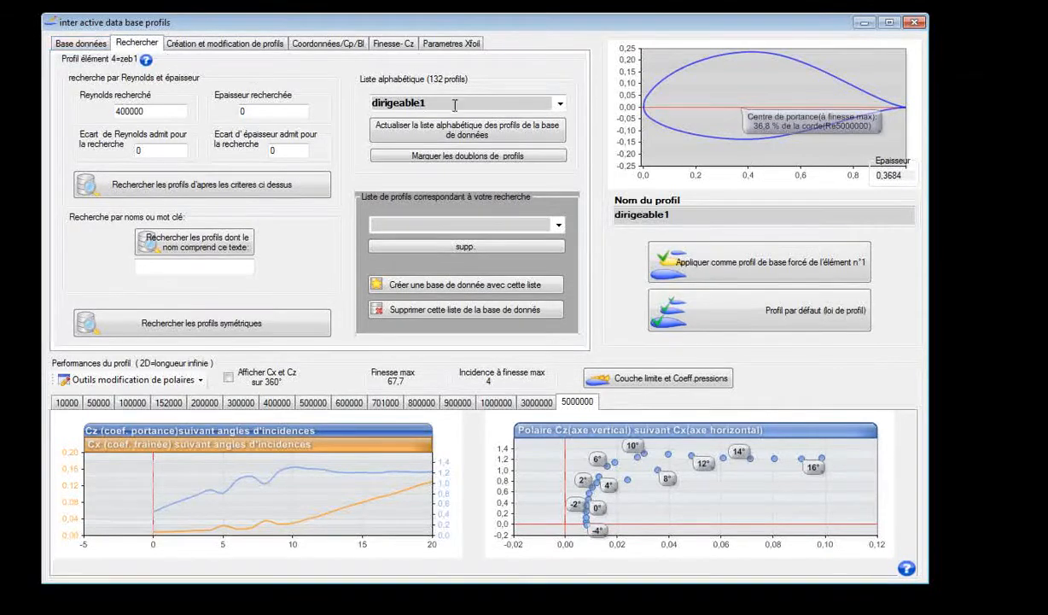
{"action": "left_click", "coordinate": [560, 105]}
{"action": "key", "text": "ctrl+c"}
{"action": "mouse_move", "coordinate": [560, 161]}
{"action": "left_mouse_down"}
{"action": "mouse_move", "coordinate": [560, 427]}
{"action": "mouse_move", "coordinate": [564, 156]}
{"action": "left_mouse_up"}
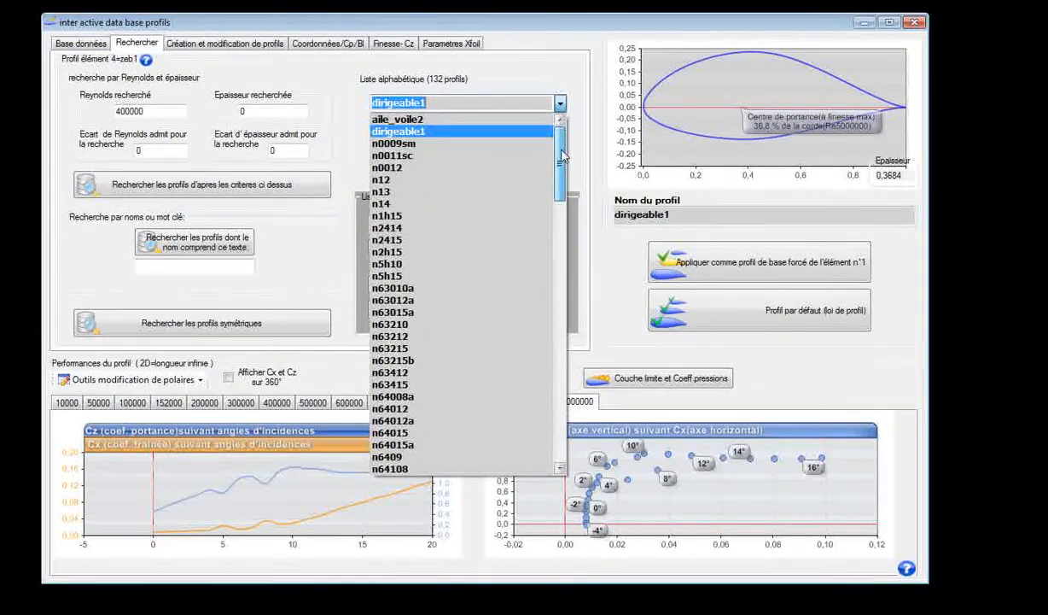
{"action": "left_click", "coordinate": [397, 135]}
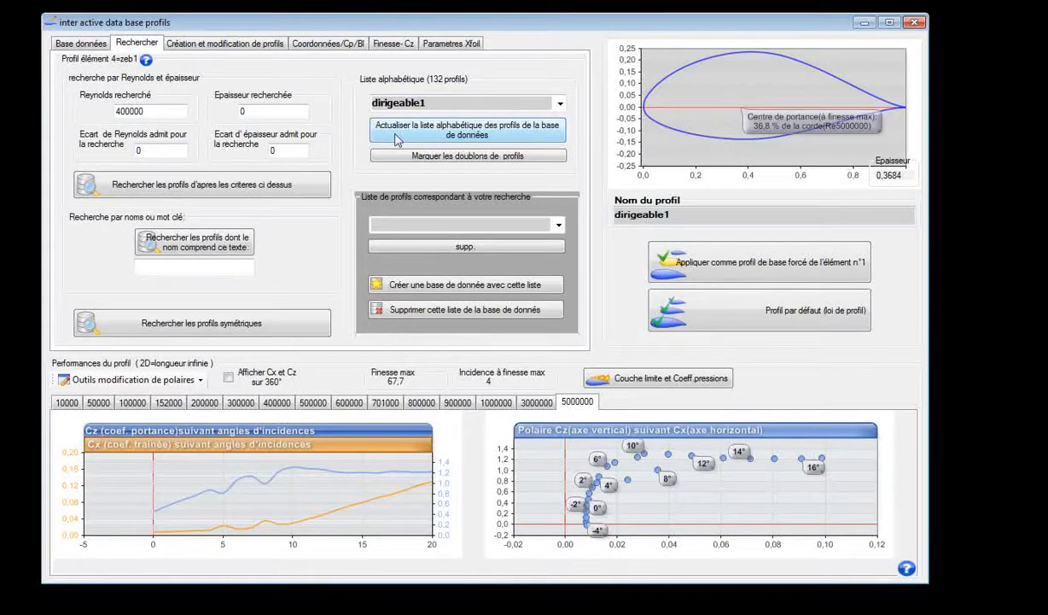
{"action": "left_click", "coordinate": [560, 103]}
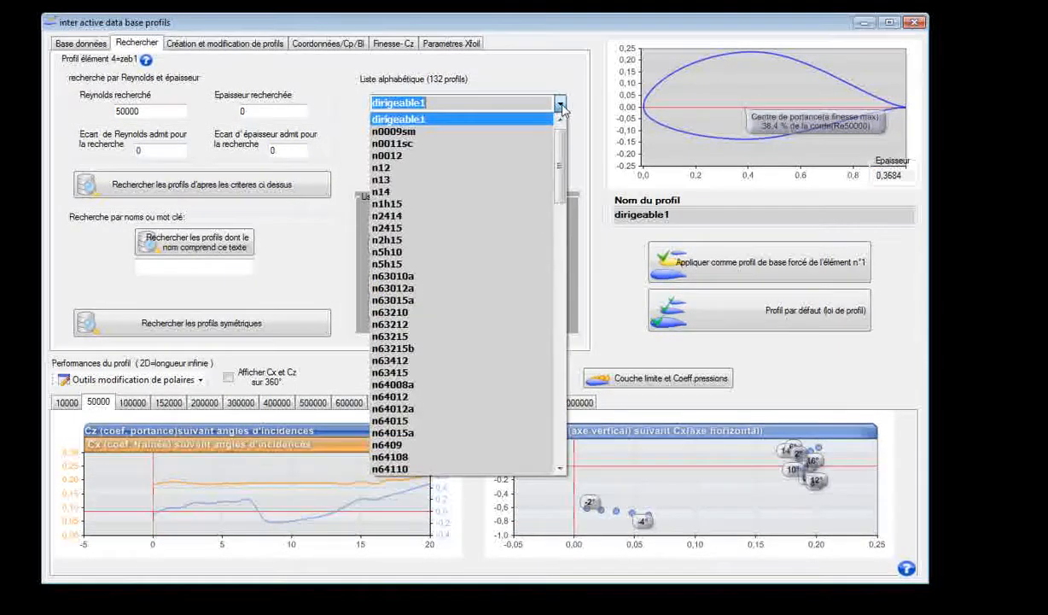
{"action": "left_click", "coordinate": [562, 105]}
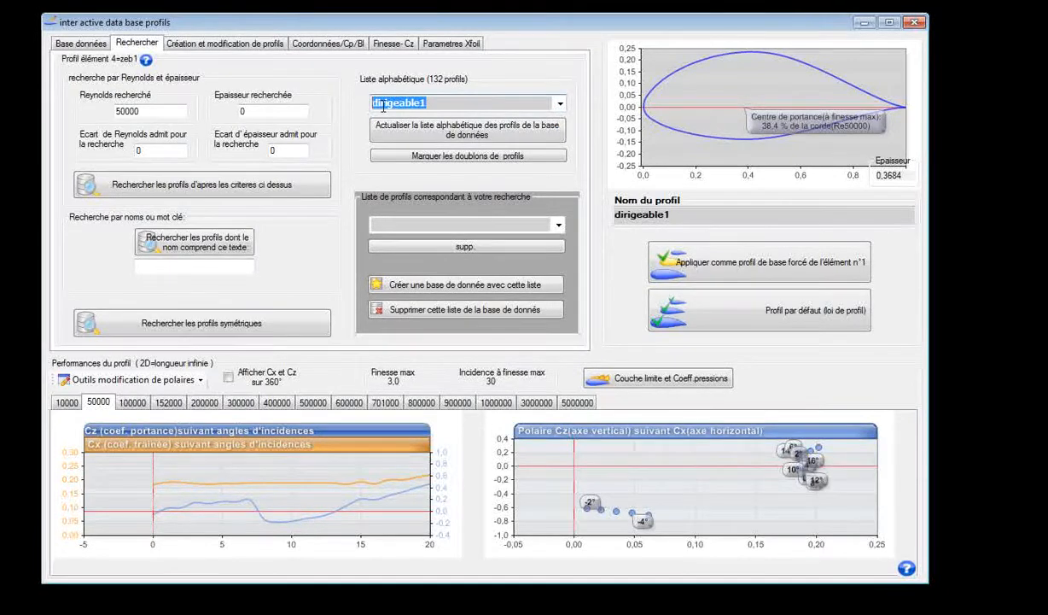
Search the database for profiles whose name contains dirigeable1 and choose the matching entry
{"action": "left_click", "coordinate": [165, 263]}
{"action": "key", "text": "ctrl+v"}
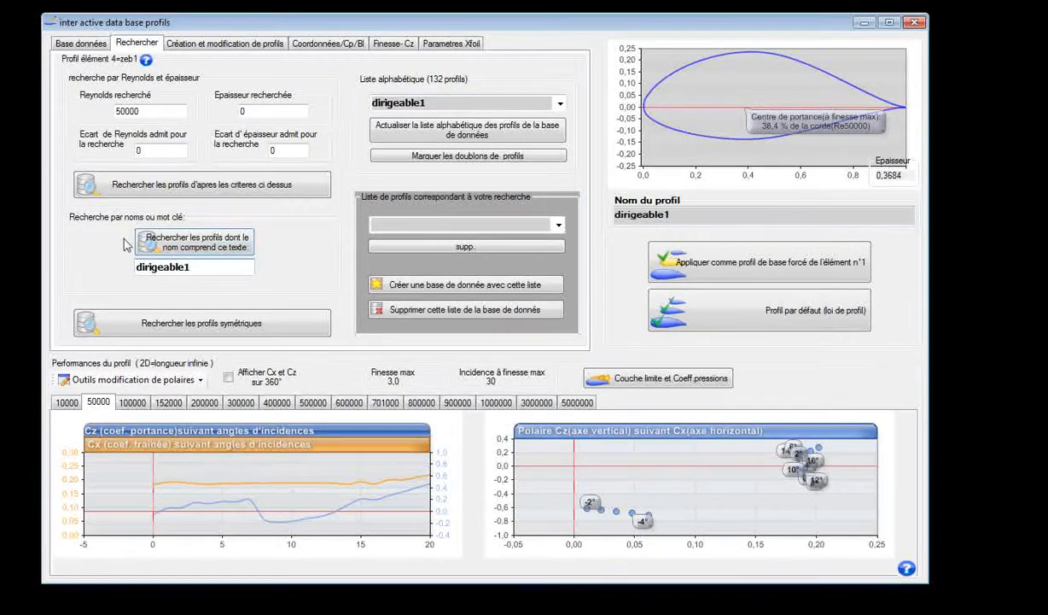
{"action": "left_click", "coordinate": [201, 246]}
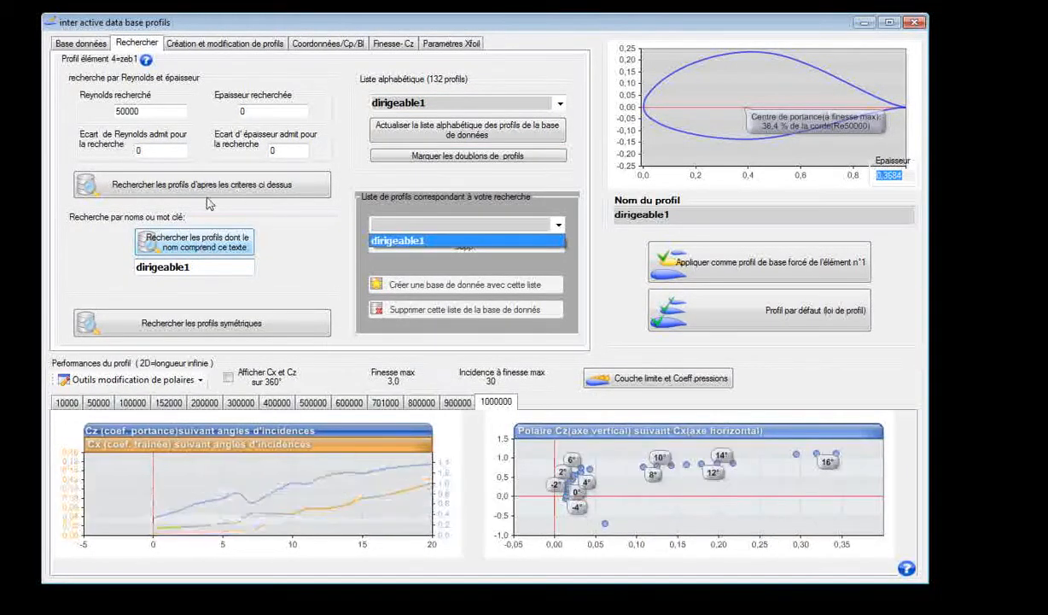
{"action": "left_click", "coordinate": [422, 225]}
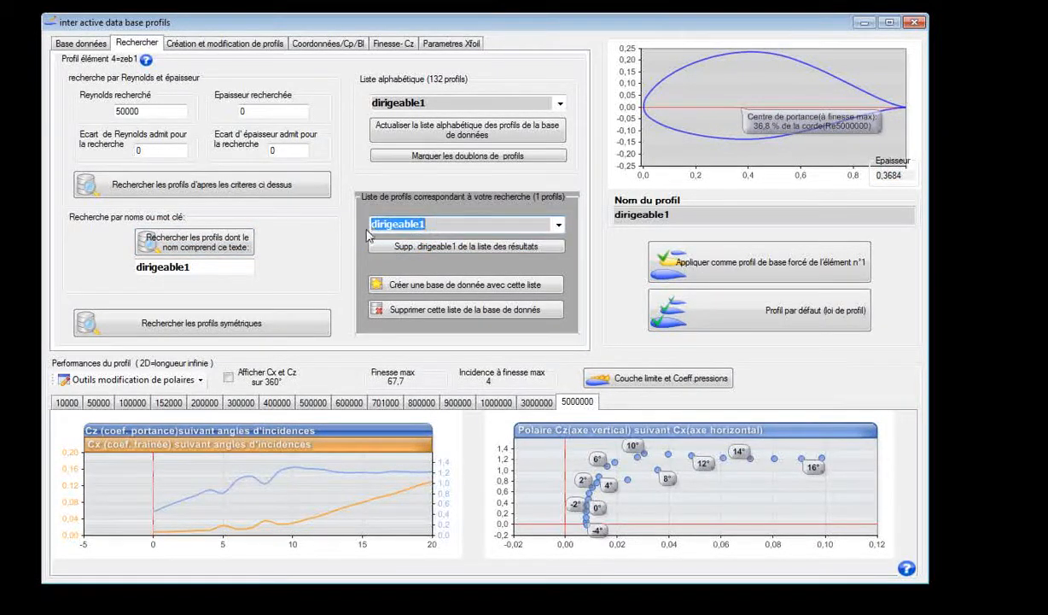
Create a profile database from the search result list and save it as dirigeable1 in the documents Heliciel folder
{"action": "left_click", "coordinate": [485, 287]}
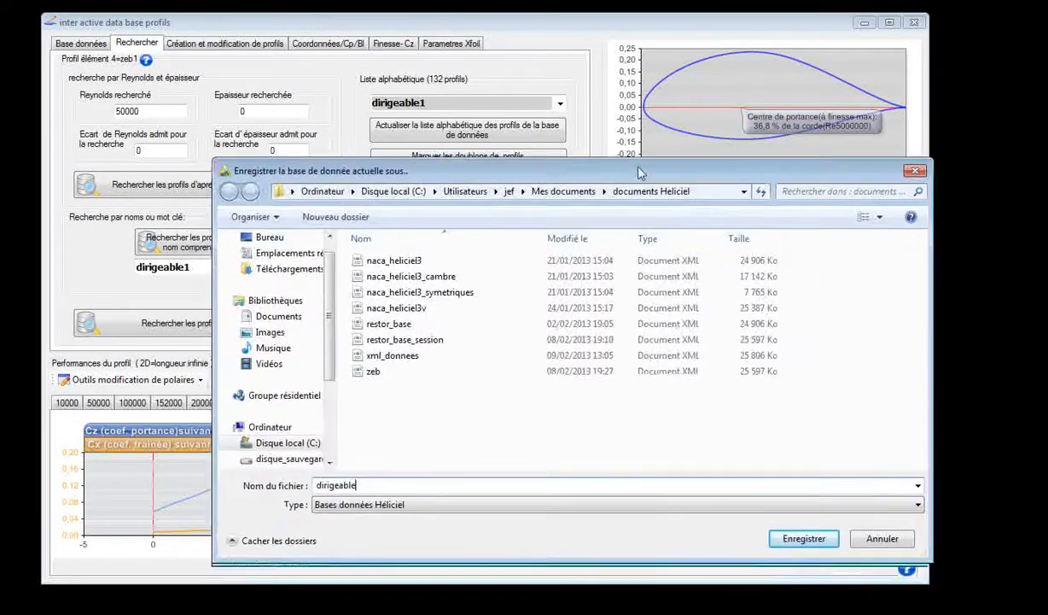
{"action": "left_click_drag", "start_coordinate": [642, 170], "coordinate": [639, 162]}
{"action": "left_click_drag", "start_coordinate": [363, 481], "coordinate": [291, 480]}
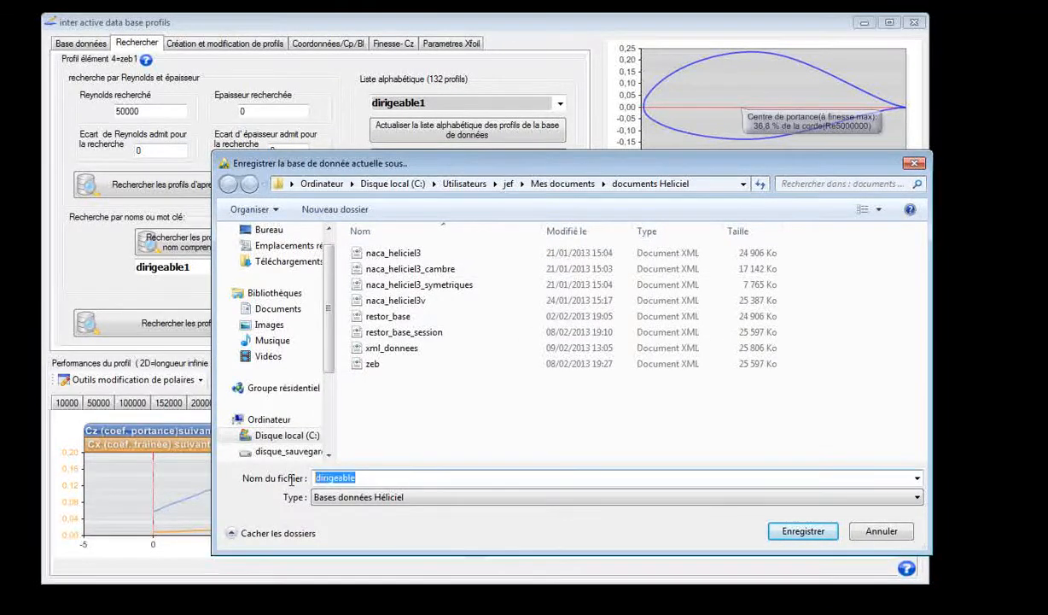
{"action": "type", "text": "dir"}
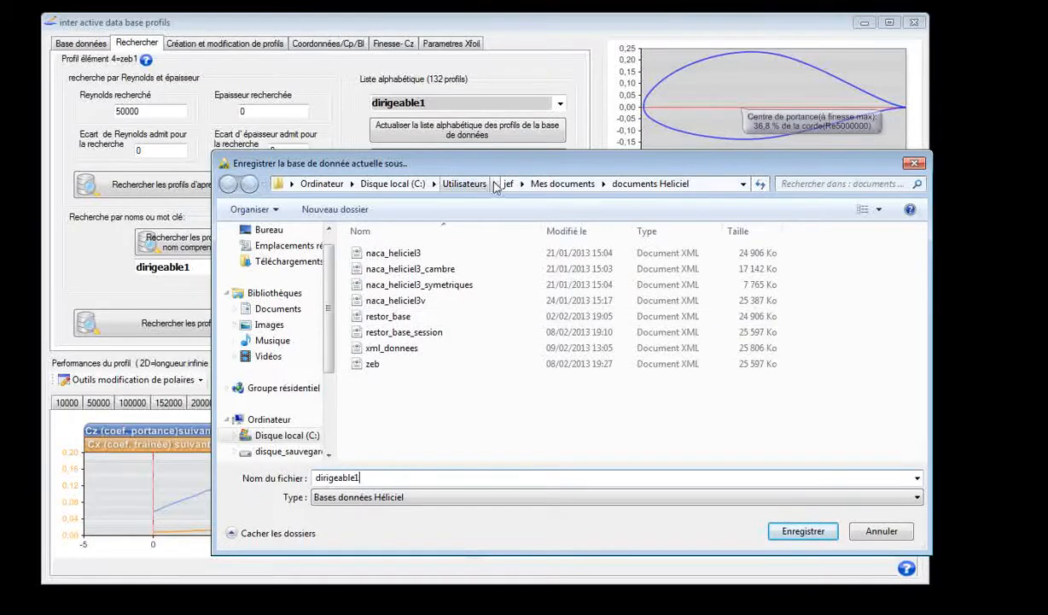
{"action": "key", "text": "Return"}
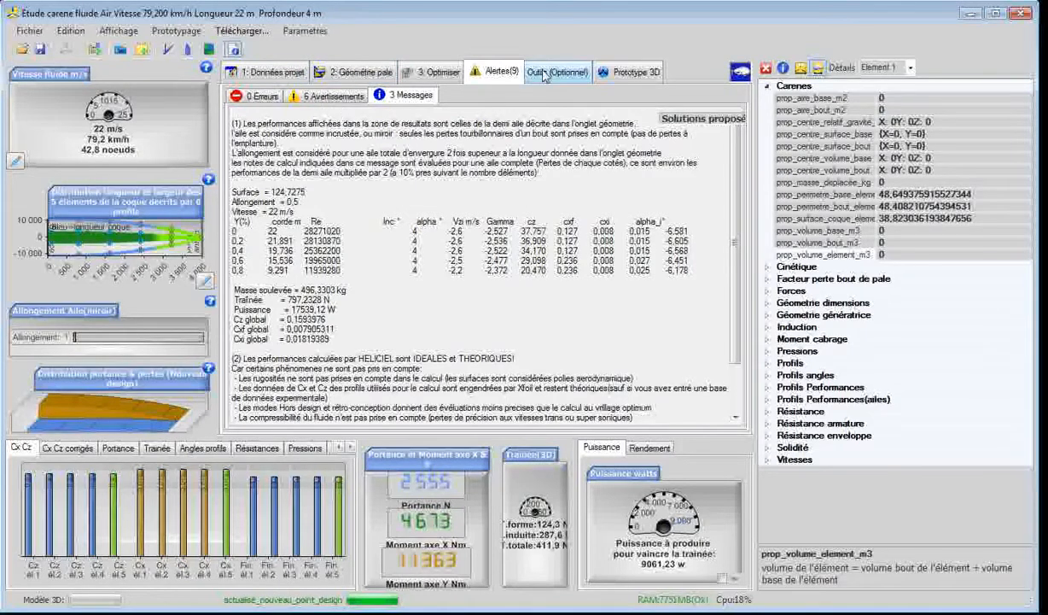
Examine the hull's shape in the 3D prototype from the side and the end
{"action": "left_click", "coordinate": [627, 75]}
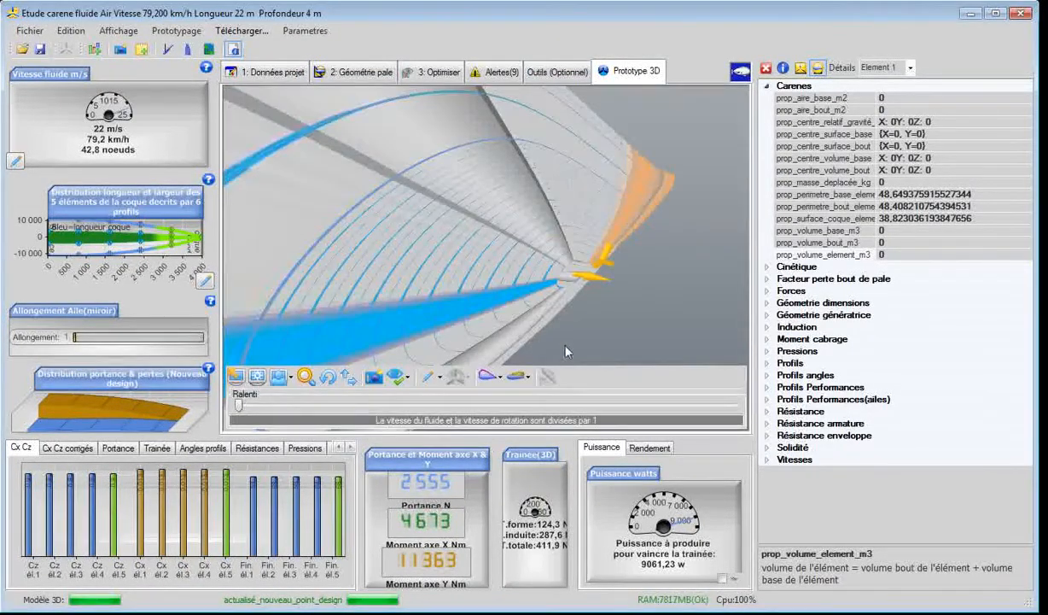
{"action": "scroll", "coordinate": [540, 320], "scroll_direction": "down", "scroll_amount": 5}
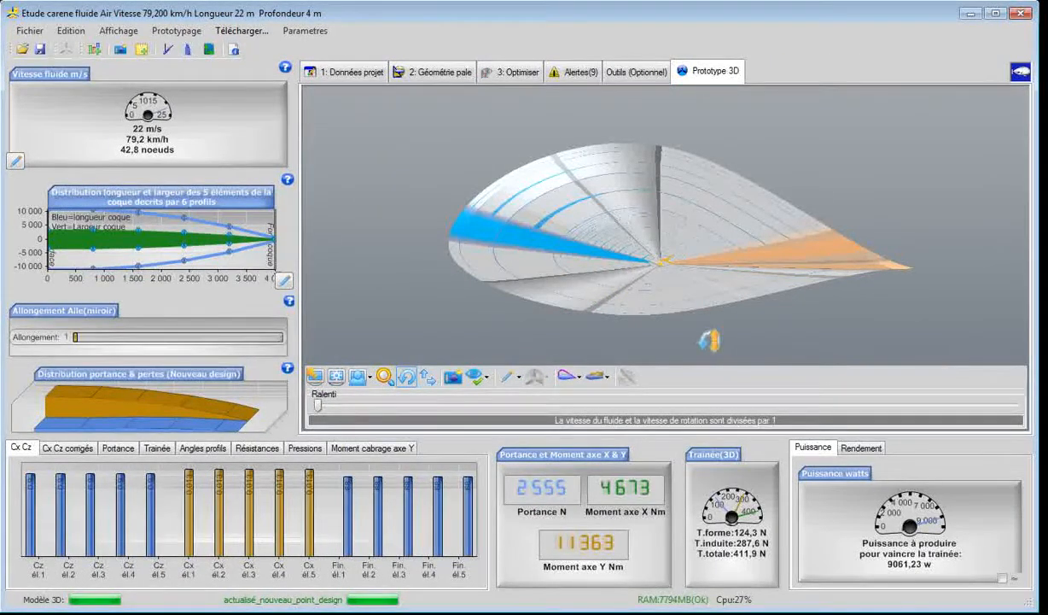
{"action": "scroll", "coordinate": [672, 294], "scroll_direction": "down", "scroll_amount": 2}
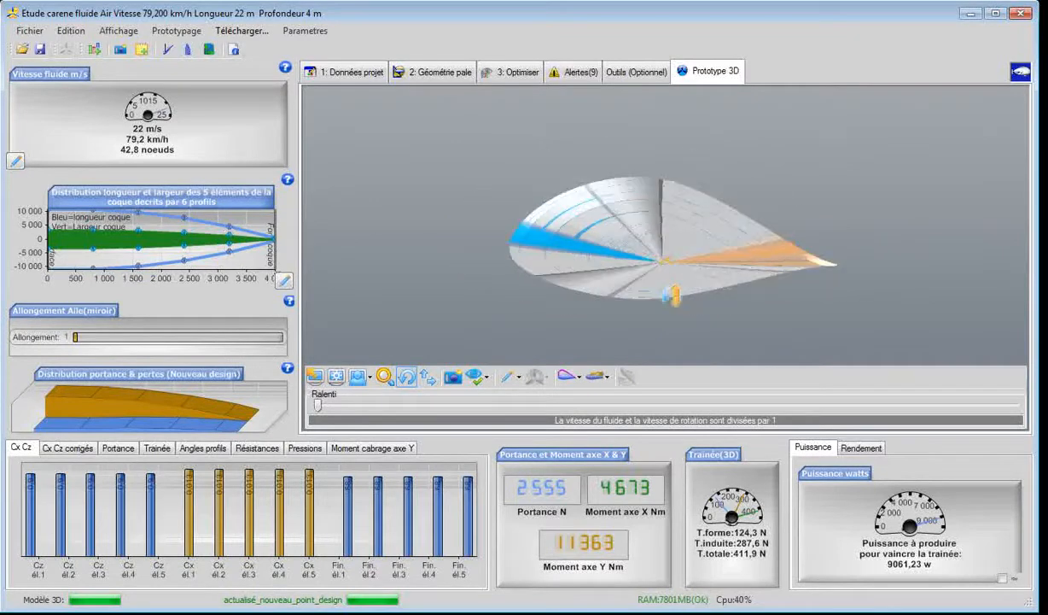
{"action": "scroll", "coordinate": [671, 293], "scroll_direction": "up", "scroll_amount": 3}
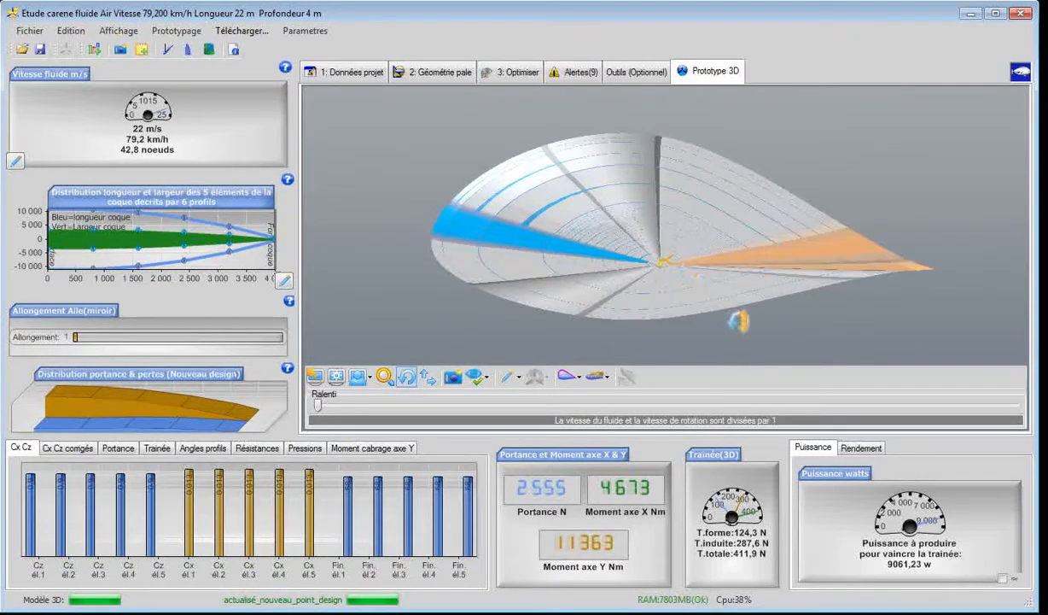
{"action": "scroll", "coordinate": [736, 333], "scroll_direction": "down", "scroll_amount": 1}
{"action": "left_click_drag", "start_coordinate": [738, 338], "coordinate": [735, 317]}
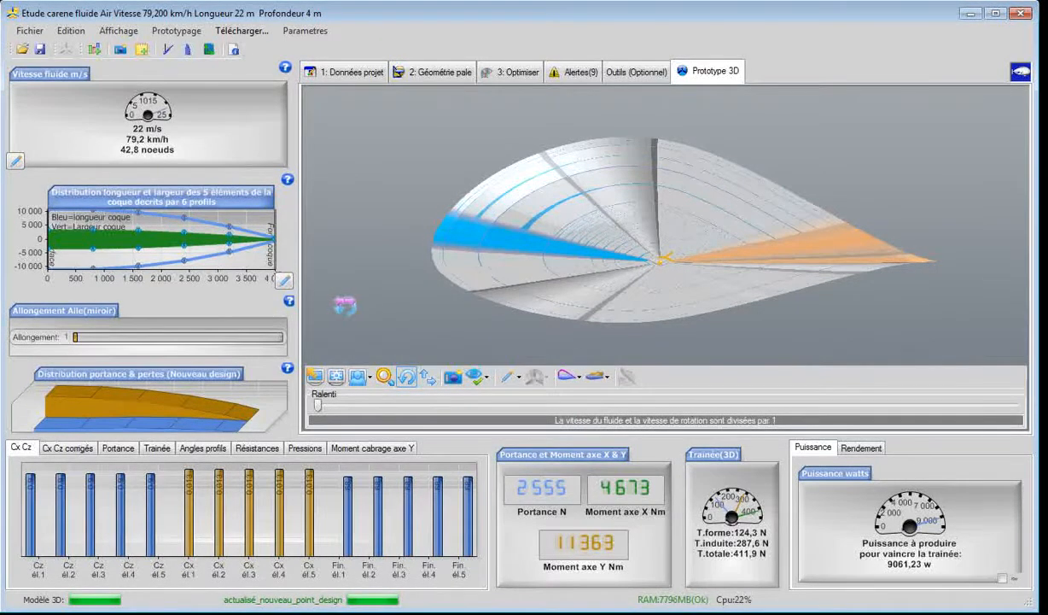
{"action": "left_click_drag", "start_coordinate": [345, 305], "coordinate": [515, 349]}
{"action": "scroll", "coordinate": [419, 308], "scroll_direction": "down", "scroll_amount": 5}
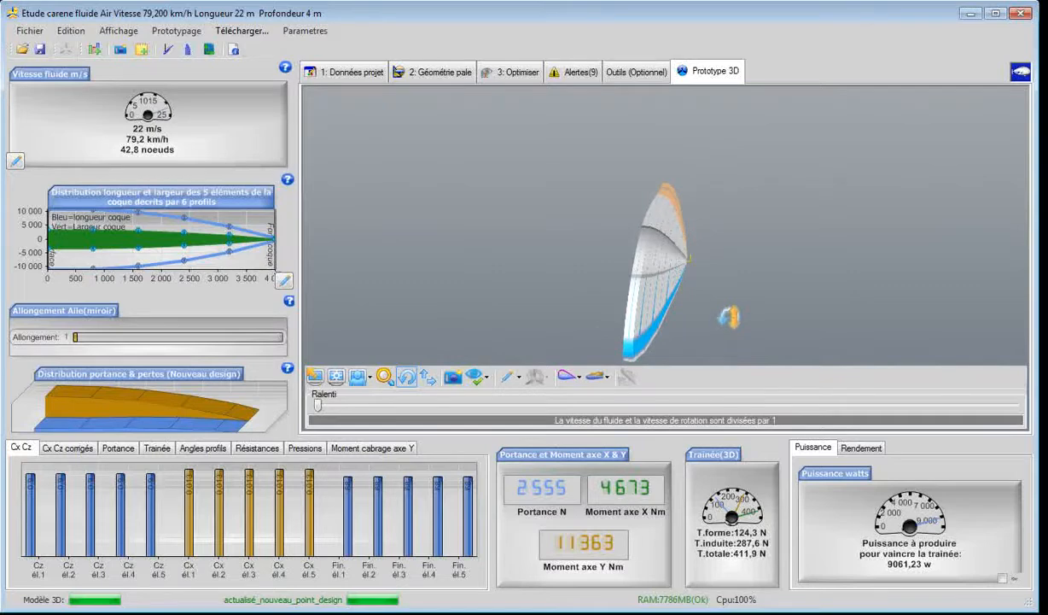
Set the hull depth to 40000 mm and rebuild the 3D prototype
{"action": "left_click", "coordinate": [235, 246]}
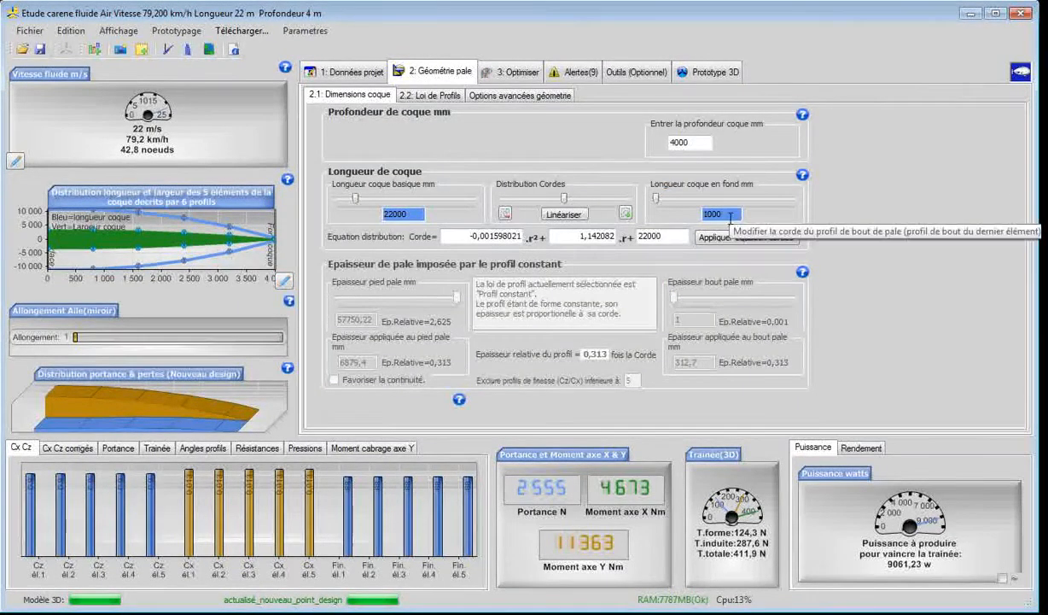
{"action": "left_click", "coordinate": [694, 144]}
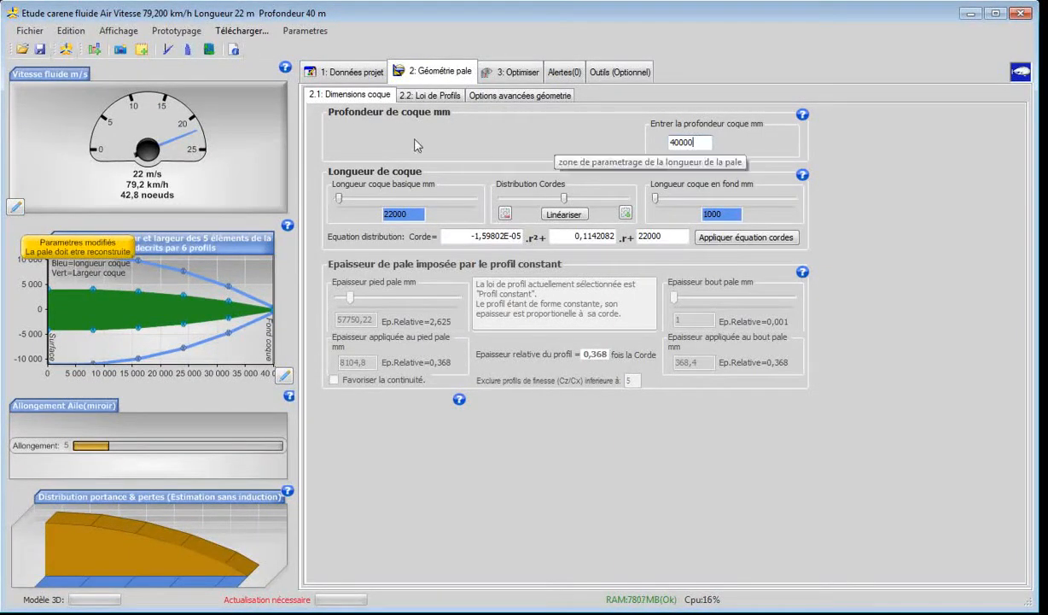
{"action": "left_click", "coordinate": [64, 51]}
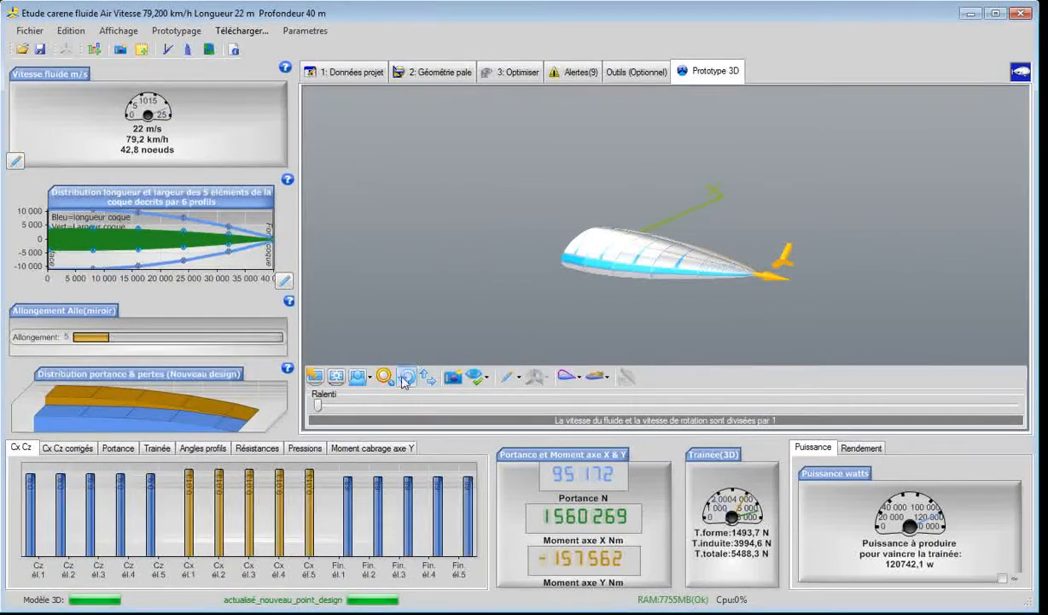
Examine the dirigeable1 profile's lift centre and polars in the interactive profile database, then return to the 3D prototype
{"action": "left_click", "coordinate": [406, 375]}
{"action": "left_click_drag", "start_coordinate": [466, 221], "coordinate": [459, 257]}
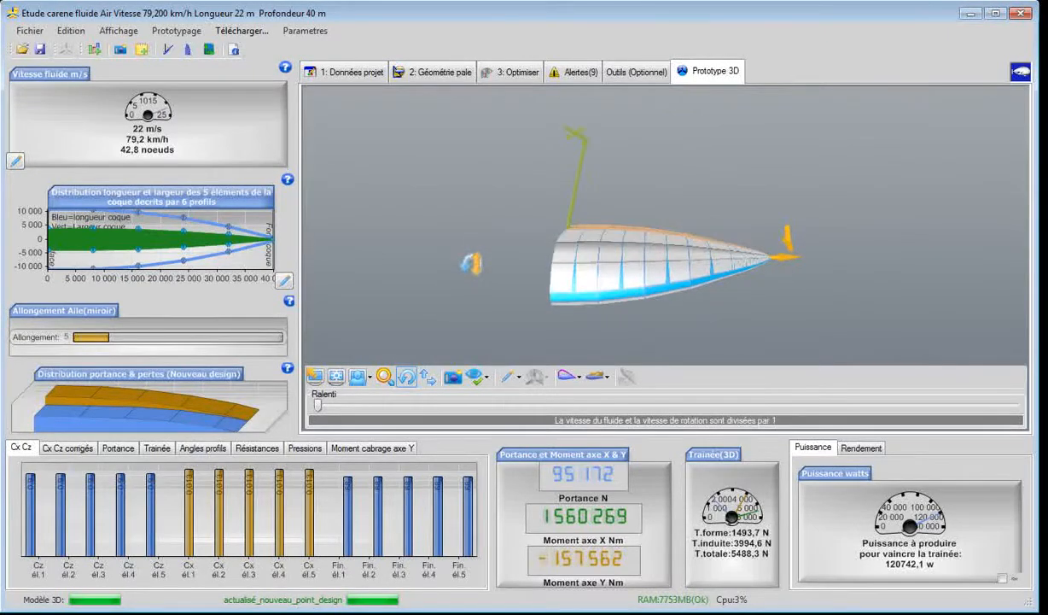
{"action": "left_click", "coordinate": [452, 376]}
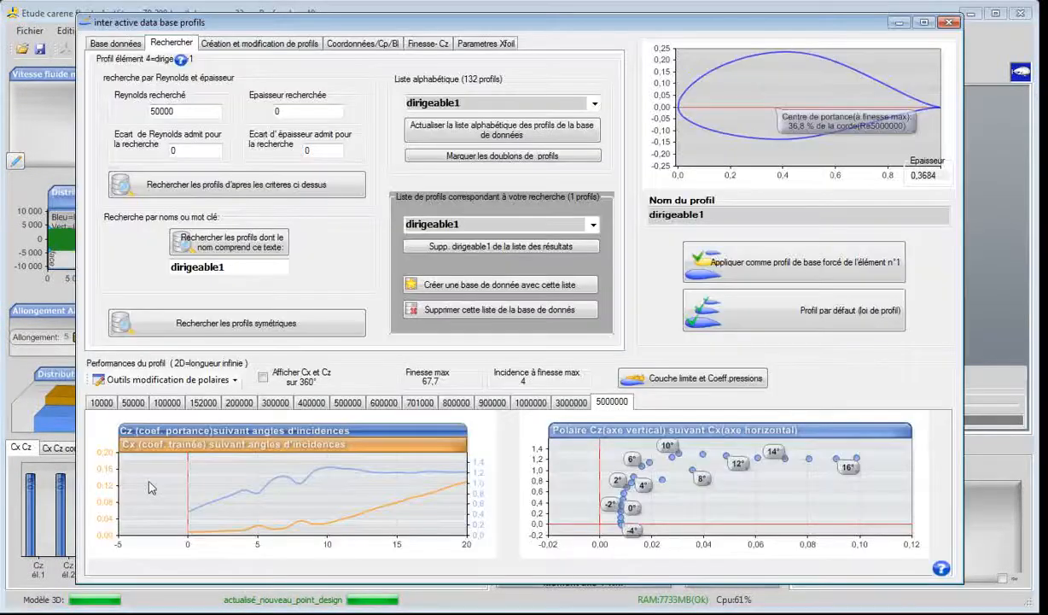
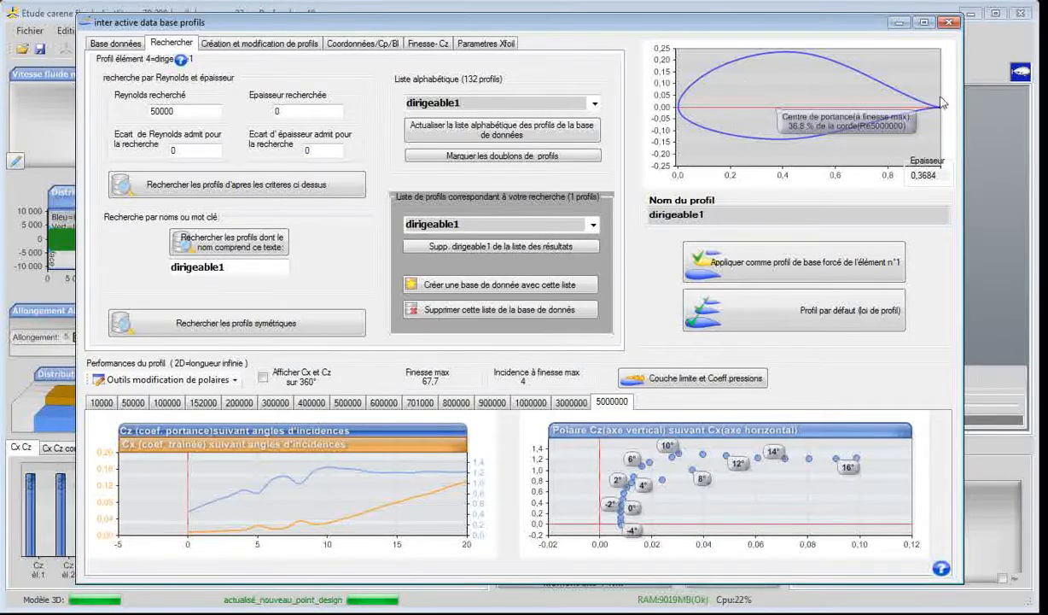
{"action": "left_click", "coordinate": [898, 25]}
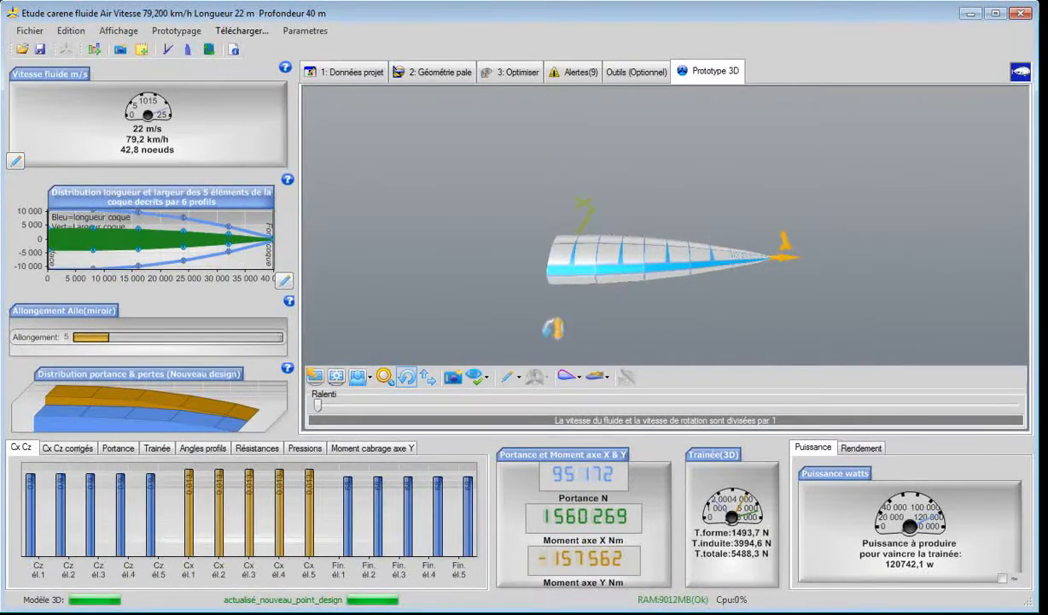
Display the elements' average lift vectors on the 3D hull and inspect them from the side and the end
{"action": "left_click", "coordinate": [477, 382]}
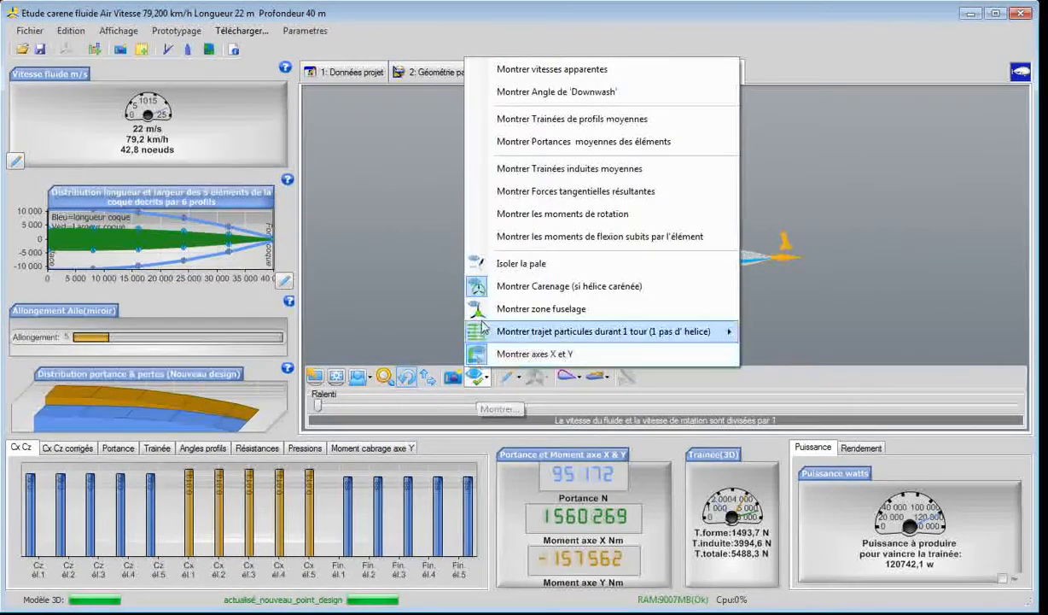
{"action": "left_click", "coordinate": [512, 137]}
{"action": "left_click_drag", "start_coordinate": [632, 328], "coordinate": [664, 300]}
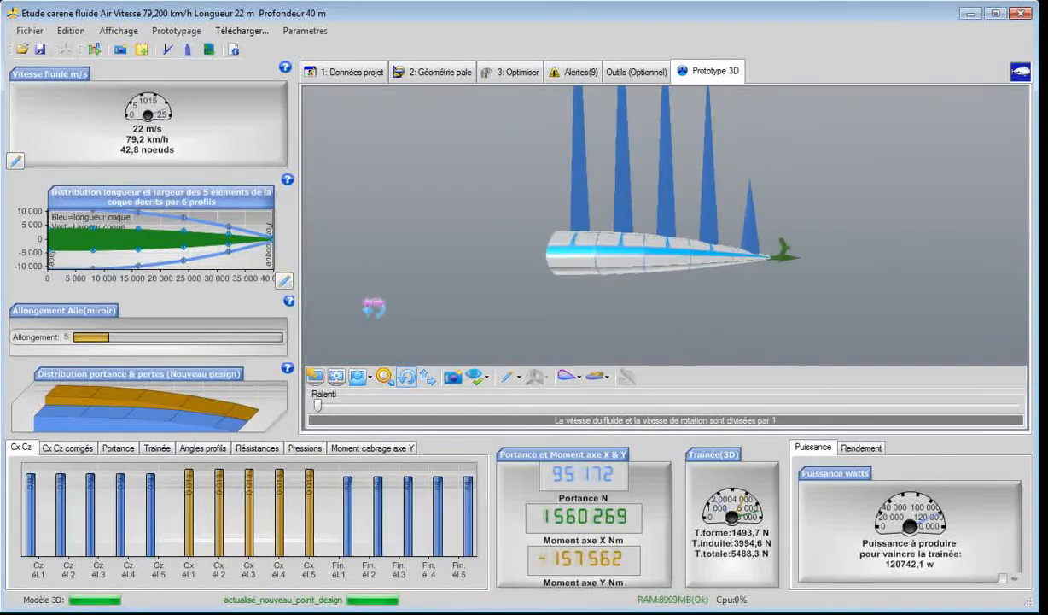
{"action": "left_click_drag", "start_coordinate": [373, 308], "coordinate": [529, 294]}
{"action": "left_click_drag", "start_coordinate": [375, 297], "coordinate": [861, 275]}
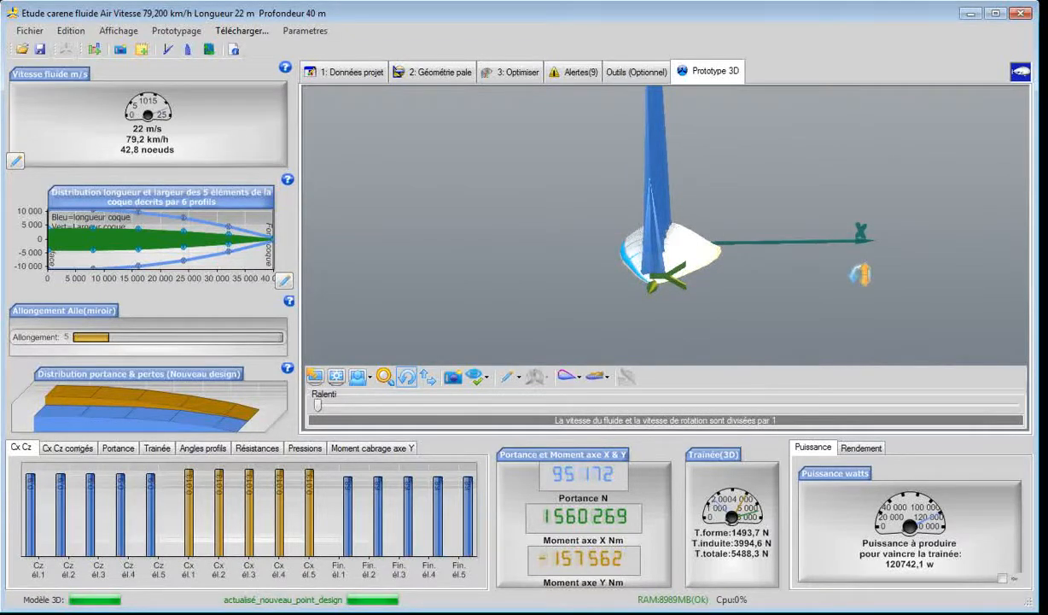
{"action": "left_click_drag", "start_coordinate": [348, 290], "coordinate": [484, 300]}
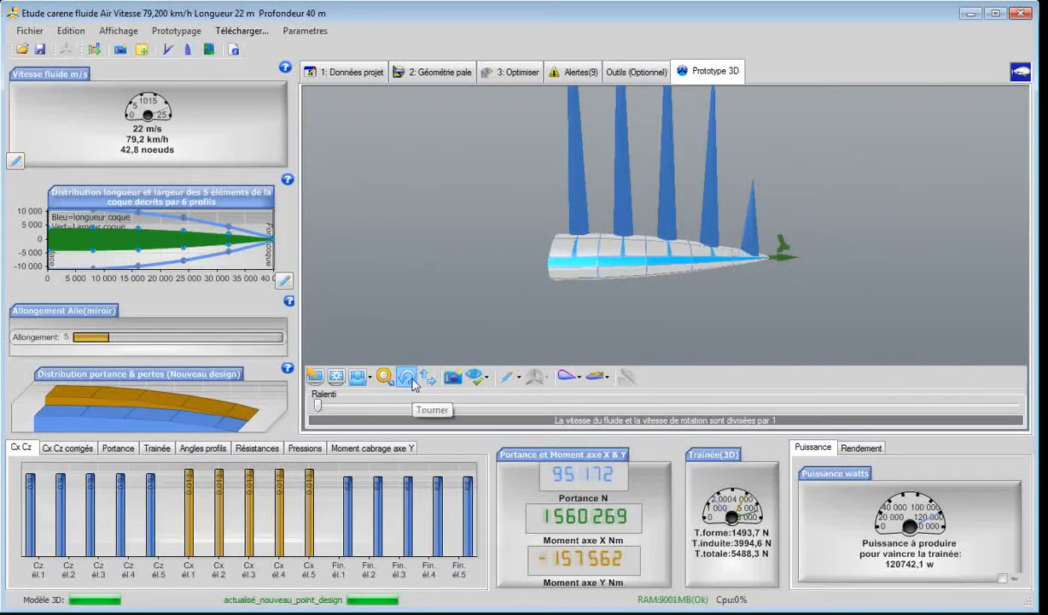
Display the elements' induced velocity vectors, hide the average lift vectors, and examine the flow around the hull
{"action": "left_click", "coordinate": [477, 377]}
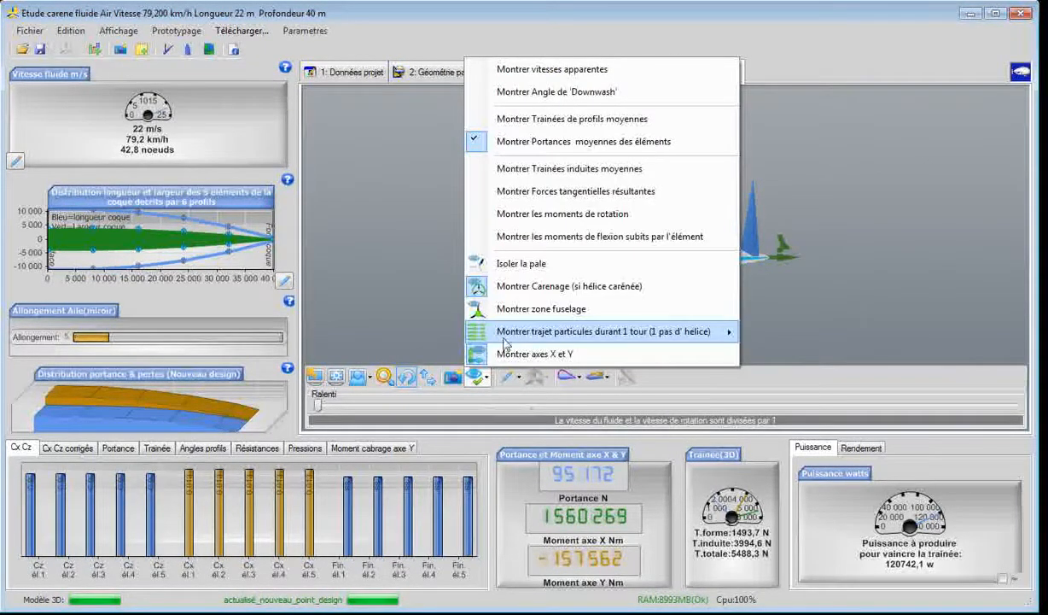
{"action": "mouse_move", "coordinate": [507, 340]}
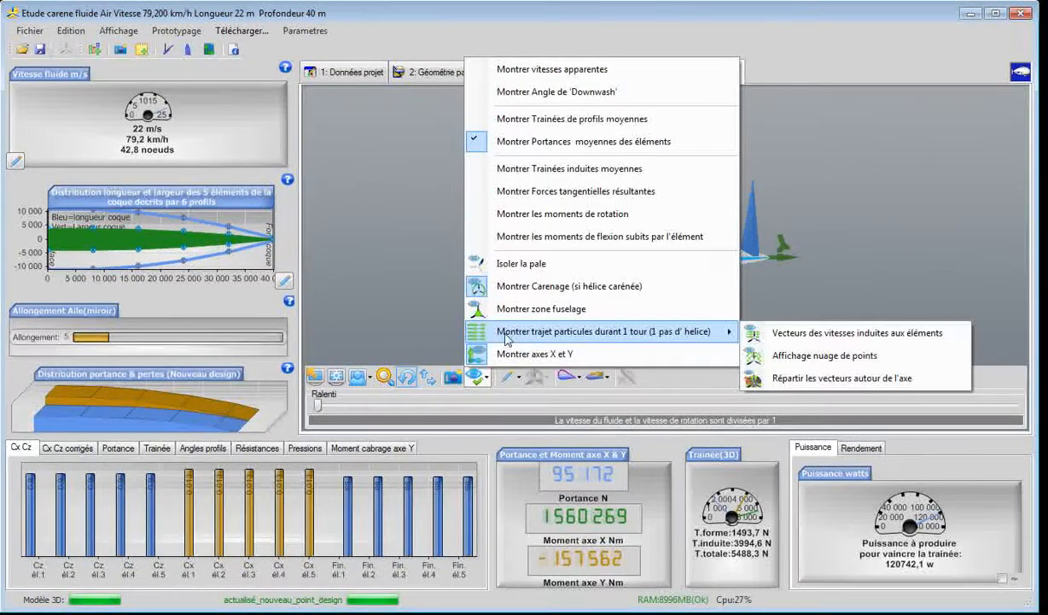
{"action": "left_click", "coordinate": [798, 338]}
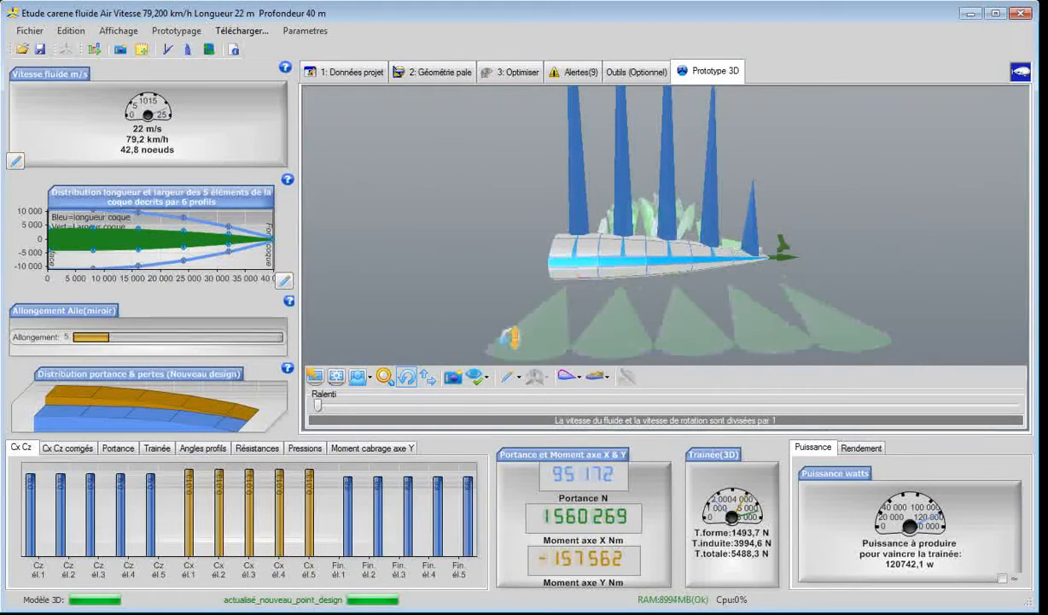
{"action": "left_click", "coordinate": [477, 377]}
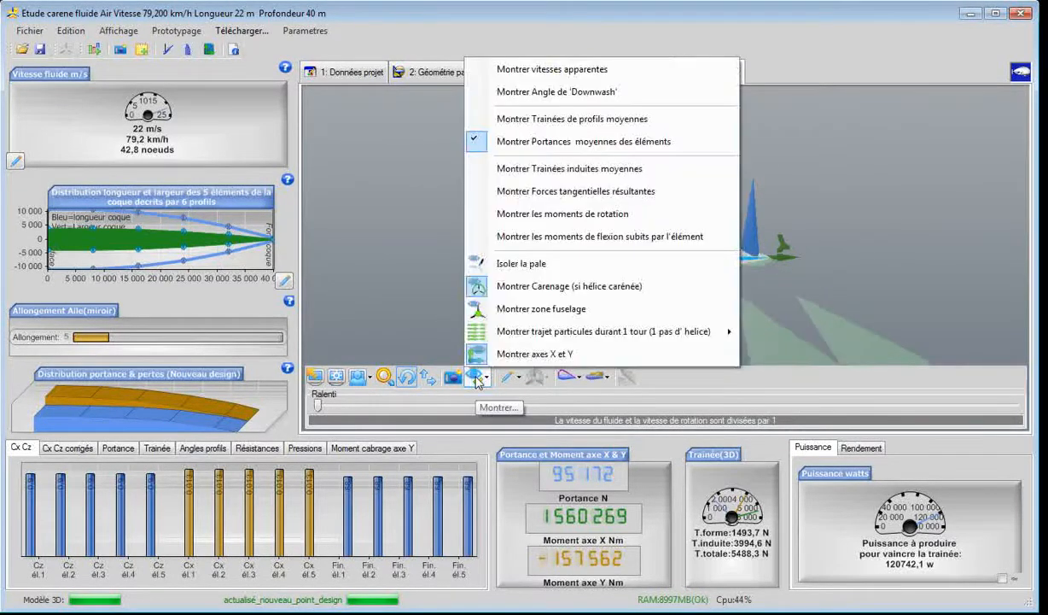
{"action": "left_click", "coordinate": [555, 141]}
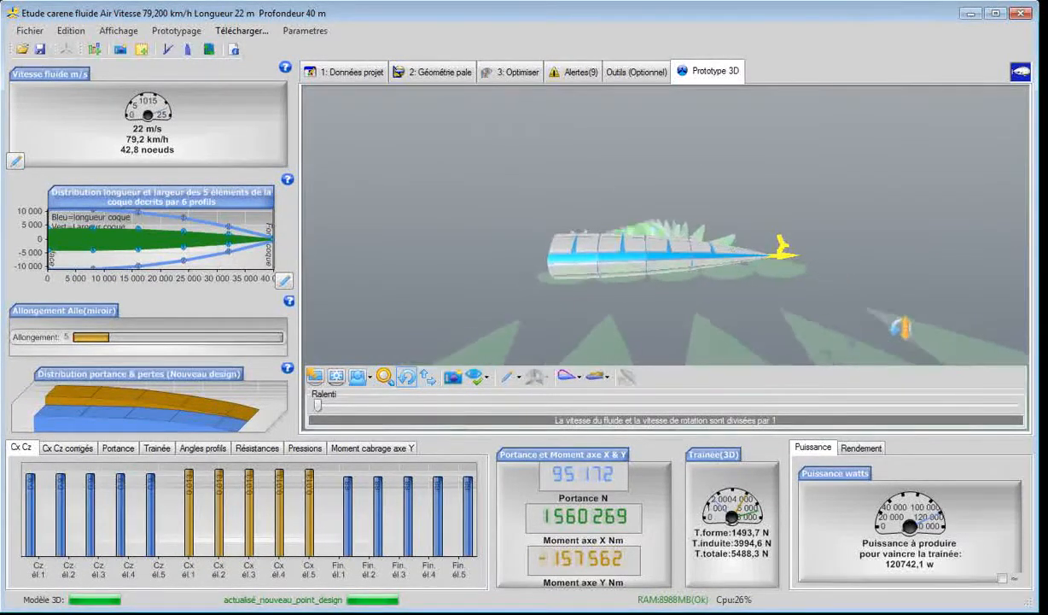
{"action": "left_click_drag", "start_coordinate": [341, 297], "coordinate": [488, 287]}
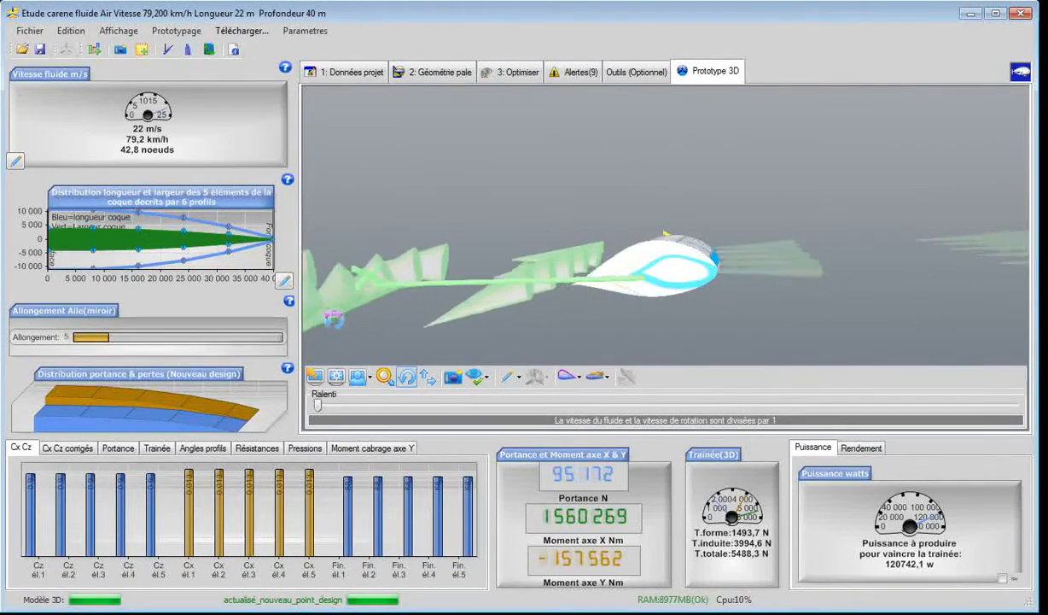
{"action": "left_click_drag", "start_coordinate": [333, 318], "coordinate": [808, 312]}
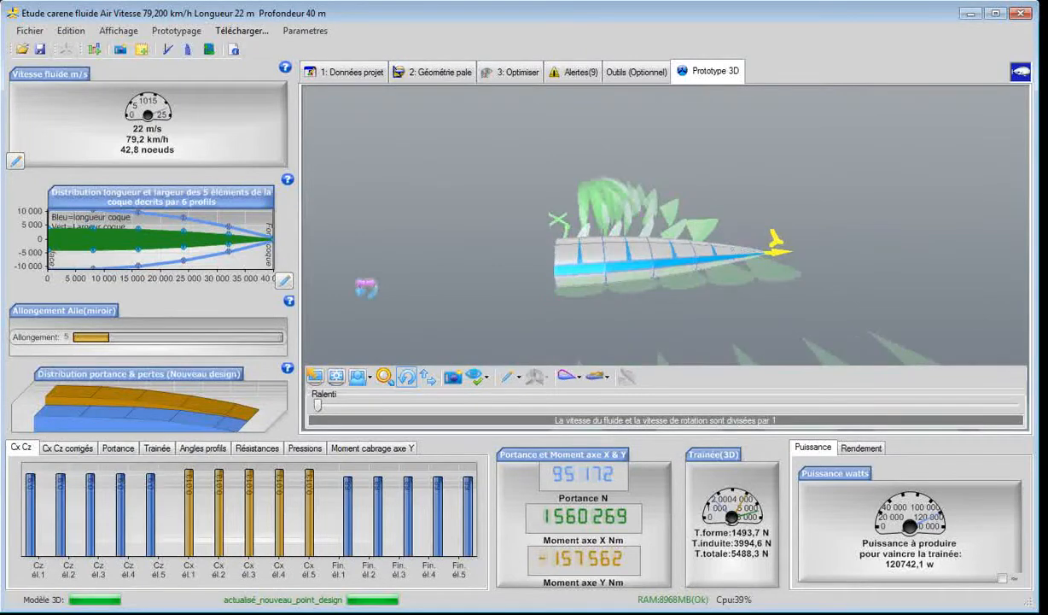
{"action": "left_click_drag", "start_coordinate": [365, 288], "coordinate": [228, 263]}
Redisplay the elements' average lift vectors and bring up the Y-axis pitching moment chart
{"action": "left_click", "coordinate": [475, 376]}
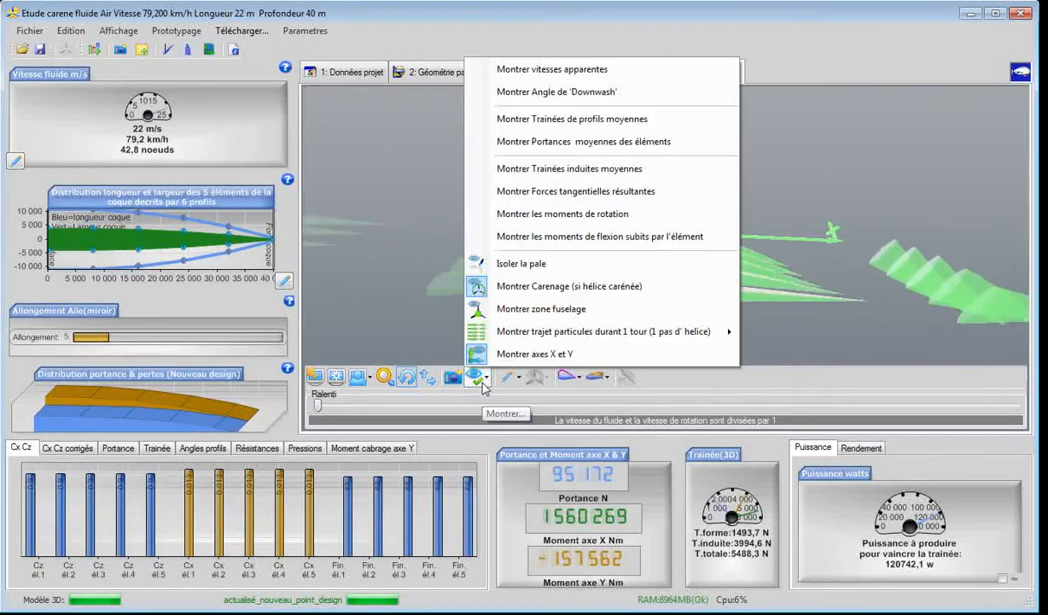
{"action": "left_click", "coordinate": [502, 144]}
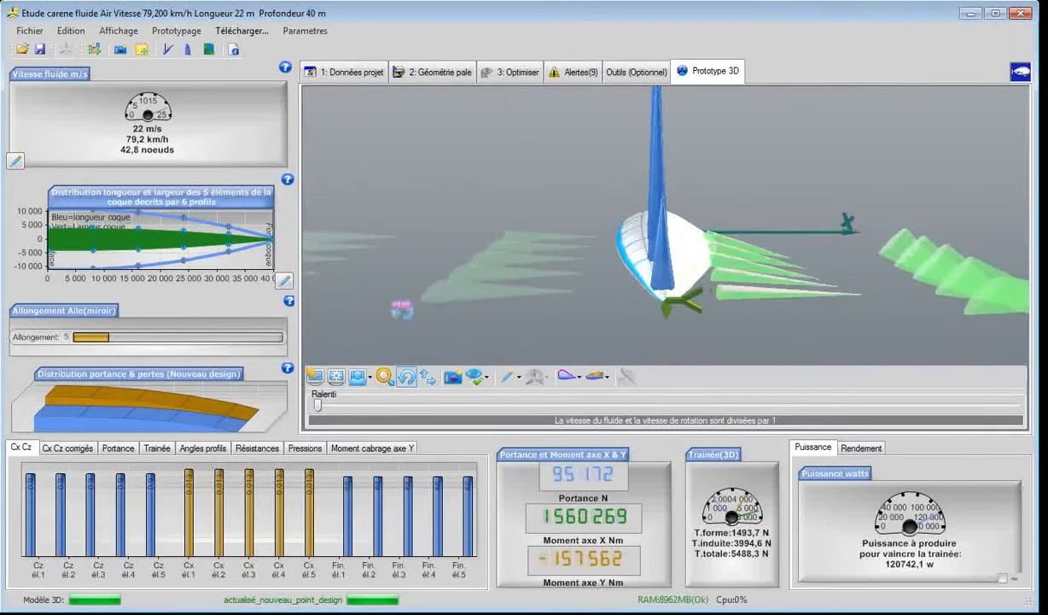
{"action": "left_click", "coordinate": [135, 452]}
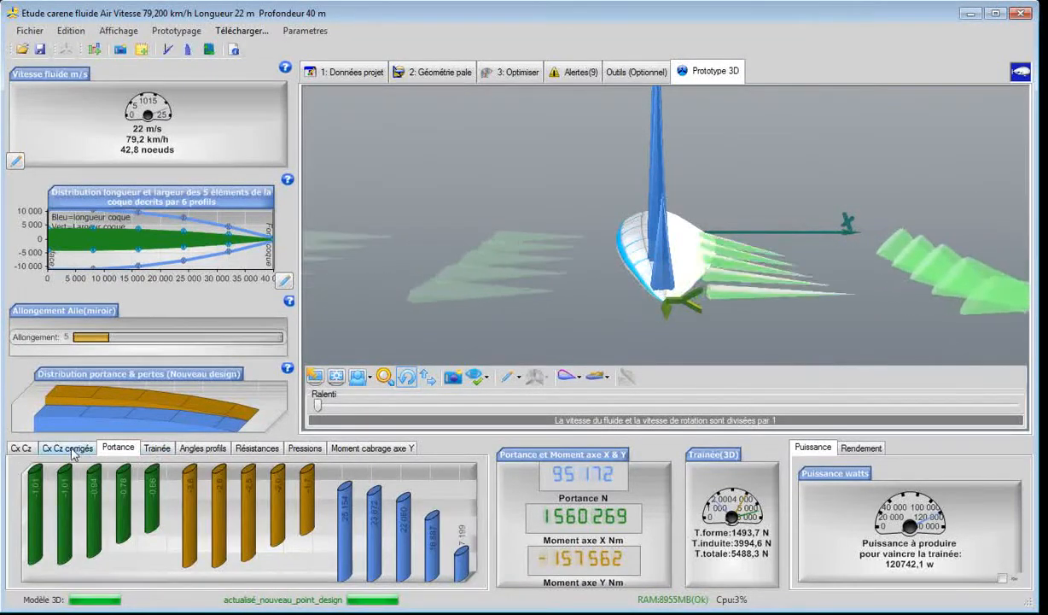
{"action": "left_click", "coordinate": [358, 449]}
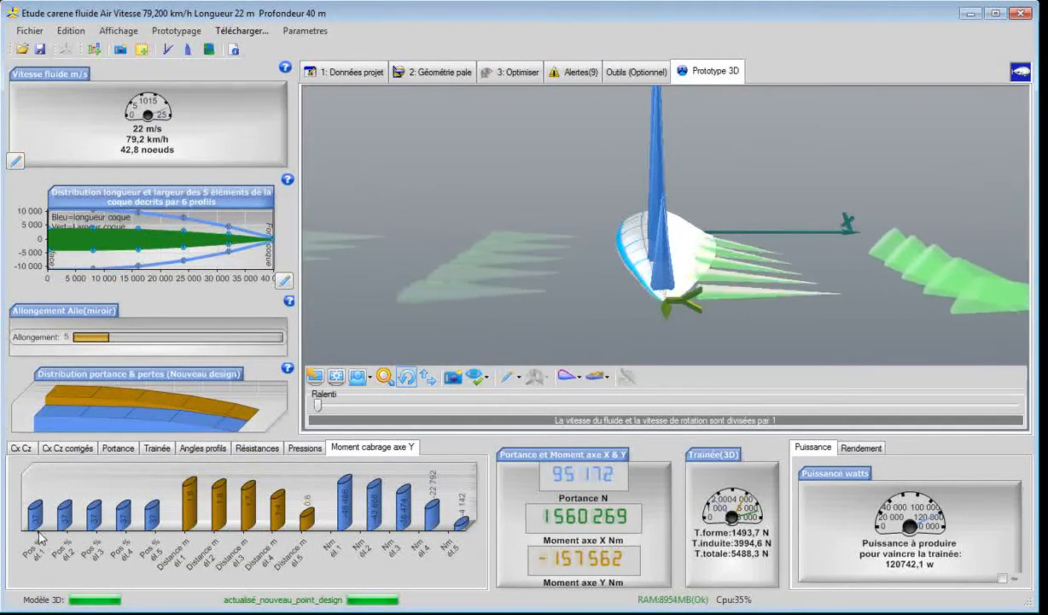
{"action": "mouse_move", "coordinate": [34, 528]}
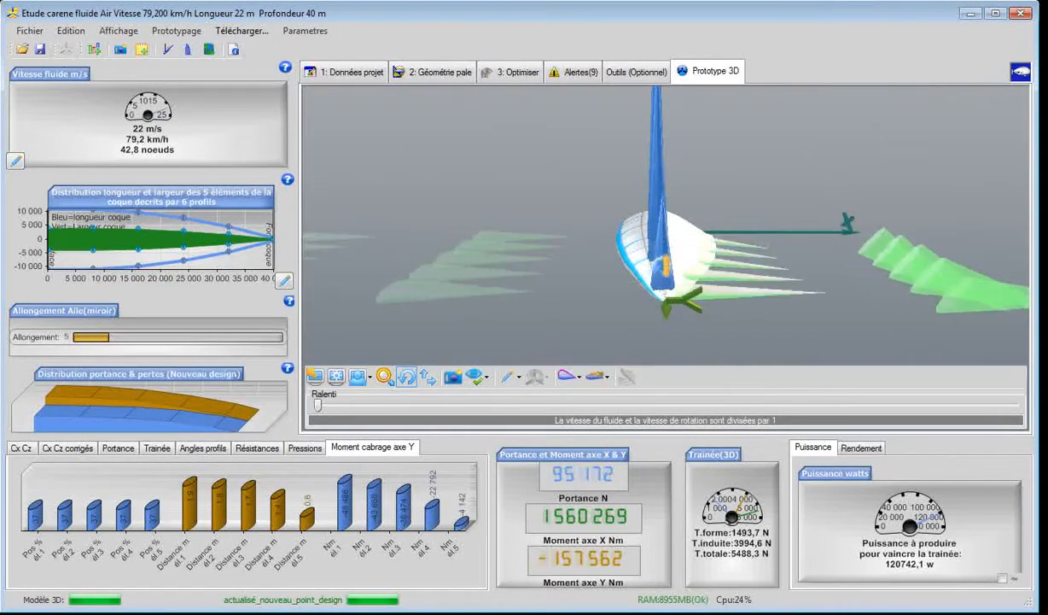
Compare the lift vectors' positions along the hull with the lift centre and distance bars in the pitching moment chart
{"action": "left_click_drag", "start_coordinate": [639, 334], "coordinate": [636, 427]}
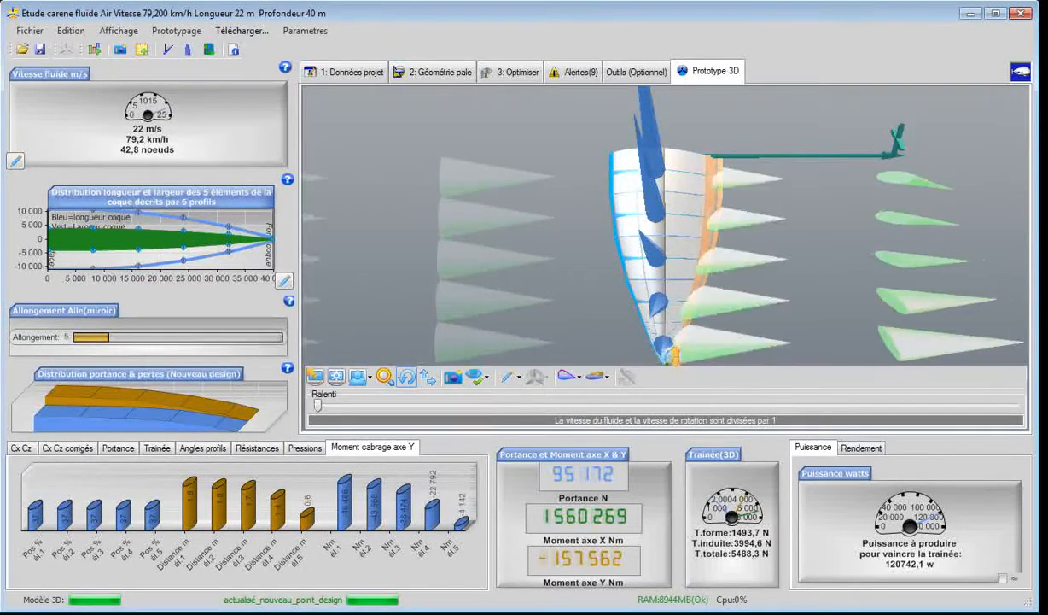
{"action": "left_click_drag", "start_coordinate": [669, 353], "coordinate": [732, 274]}
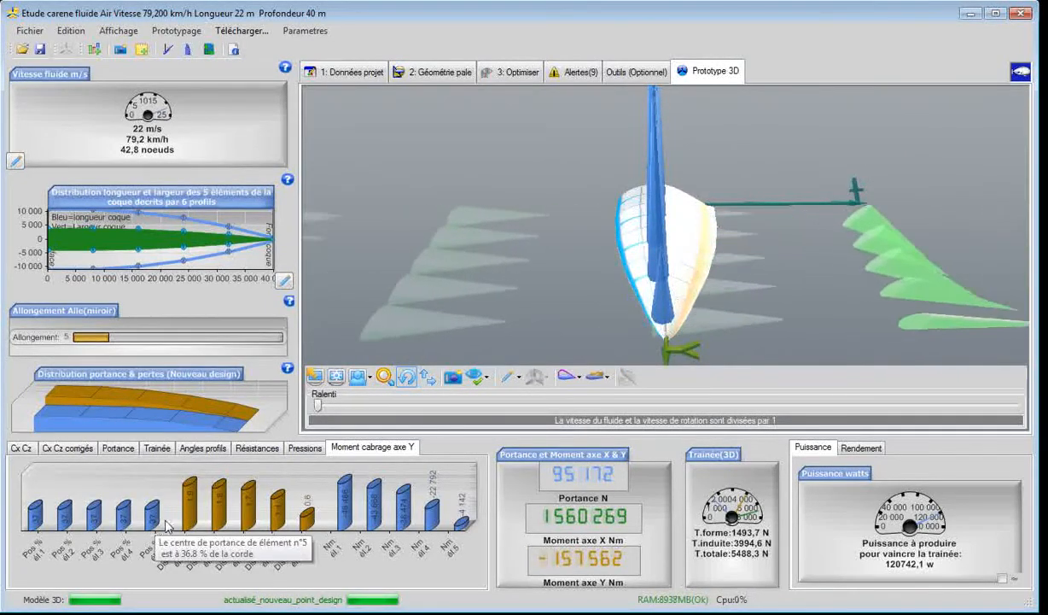
{"action": "mouse_move", "coordinate": [190, 524]}
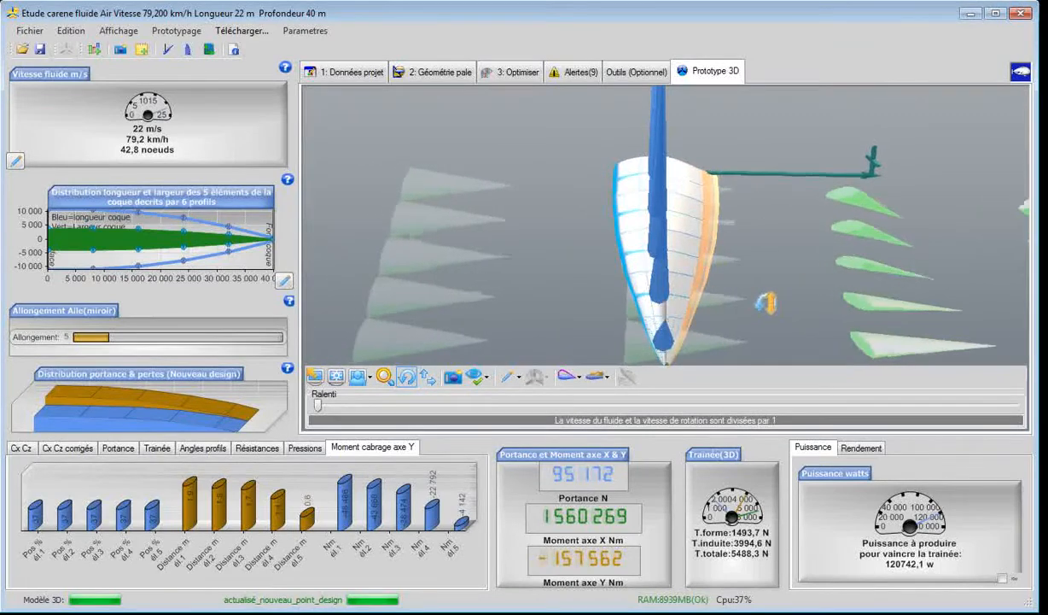
{"action": "left_click_drag", "start_coordinate": [766, 303], "coordinate": [762, 267]}
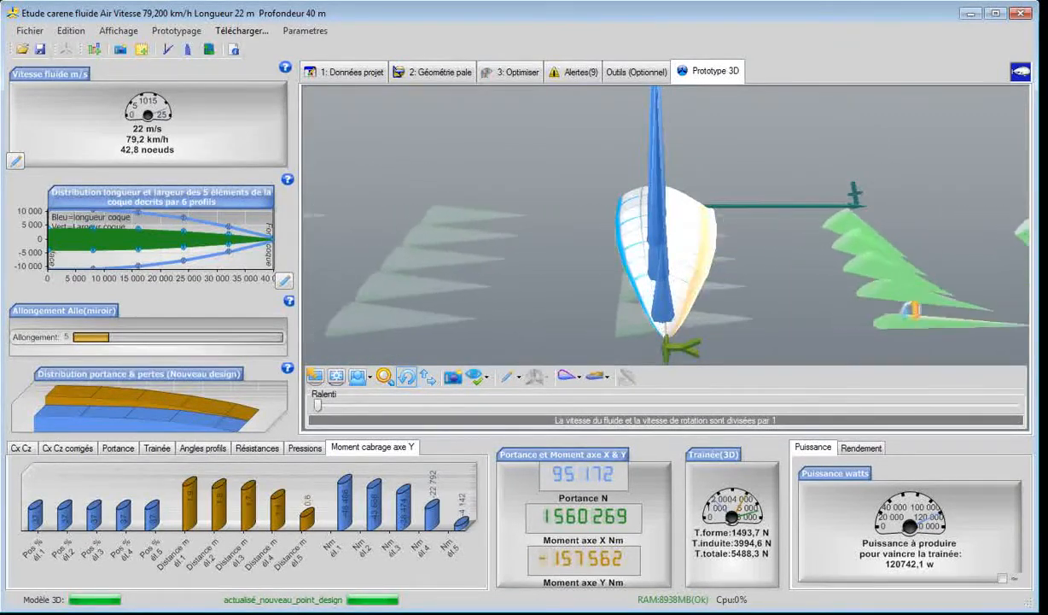
{"action": "left_click_drag", "start_coordinate": [864, 331], "coordinate": [862, 311]}
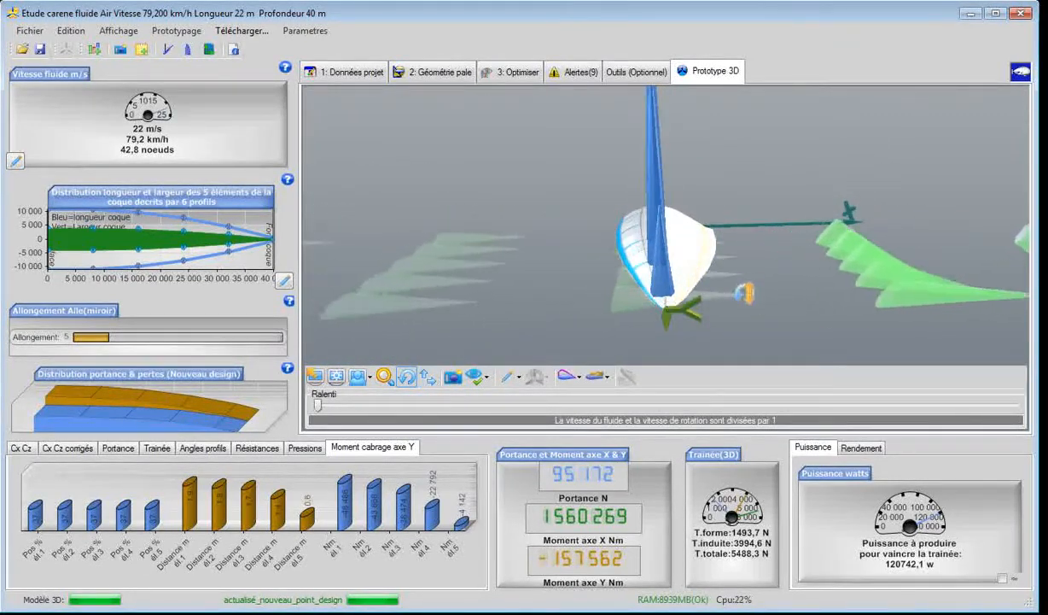
{"action": "left_click_drag", "start_coordinate": [775, 327], "coordinate": [778, 337]}
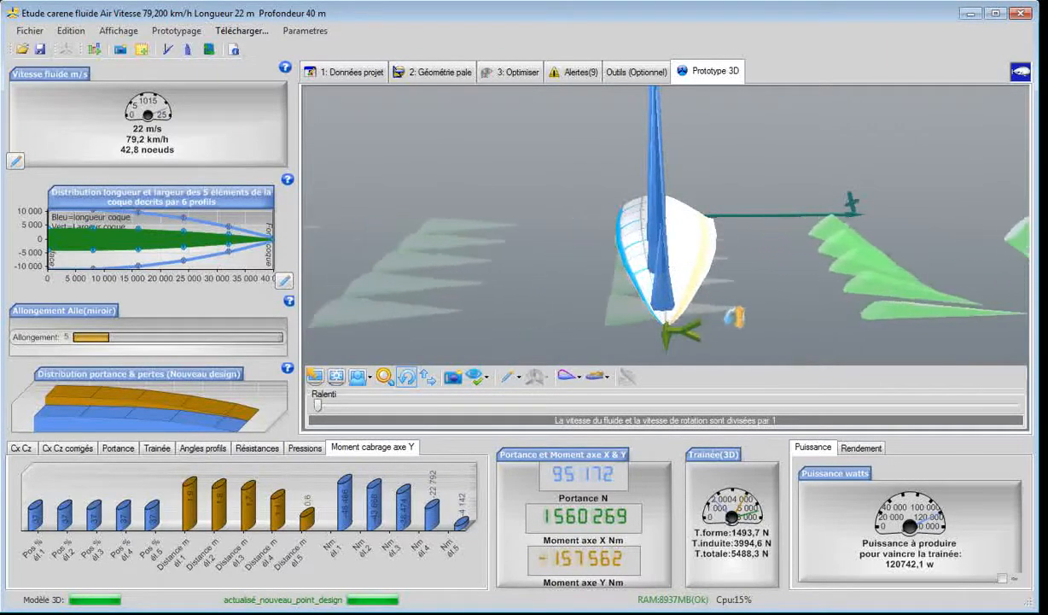
{"action": "left_click_drag", "start_coordinate": [734, 318], "coordinate": [716, 322]}
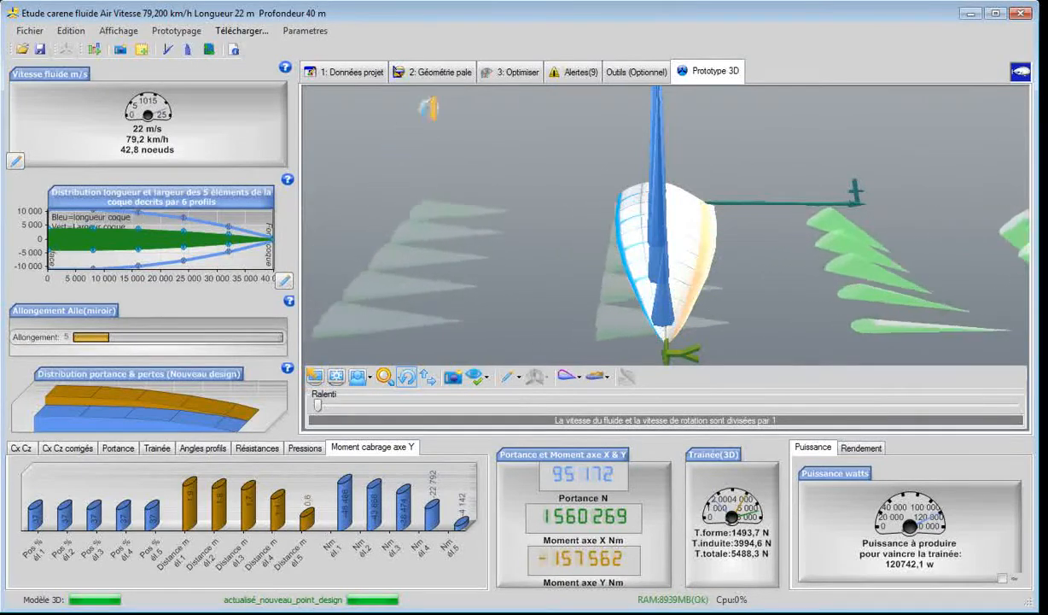
Set the hull depth to 4000 mm and rebuild the 3D prototype
{"action": "left_click", "coordinate": [421, 75]}
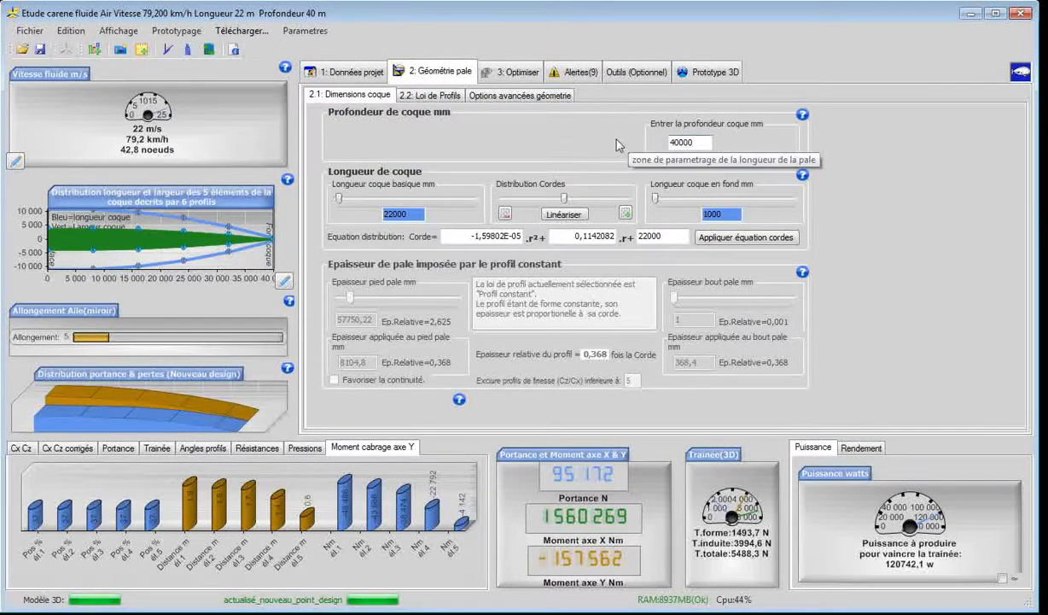
{"action": "key", "text": "Return"}
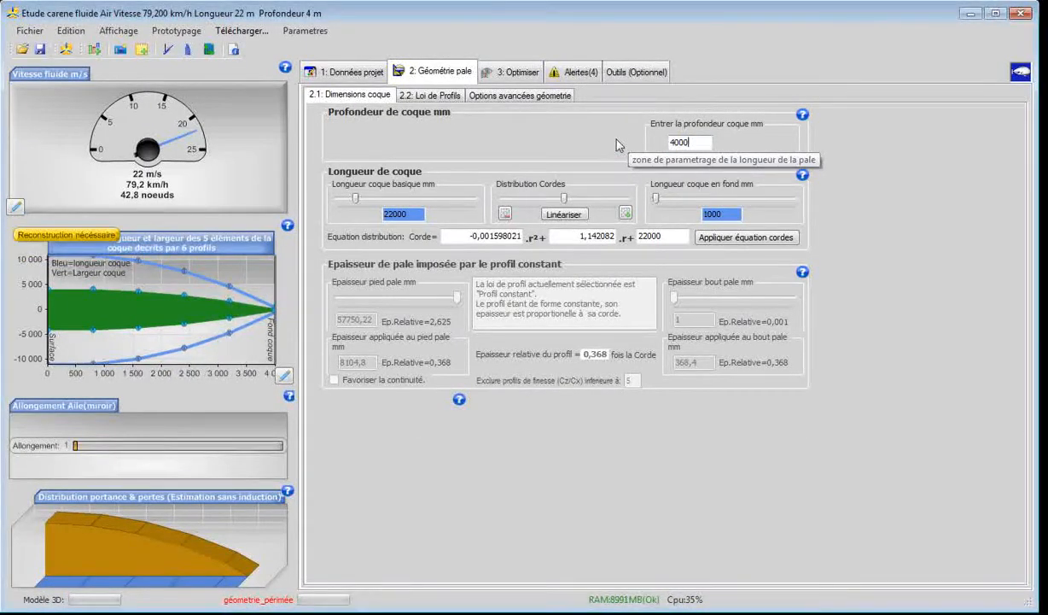
{"action": "left_click", "coordinate": [66, 49]}
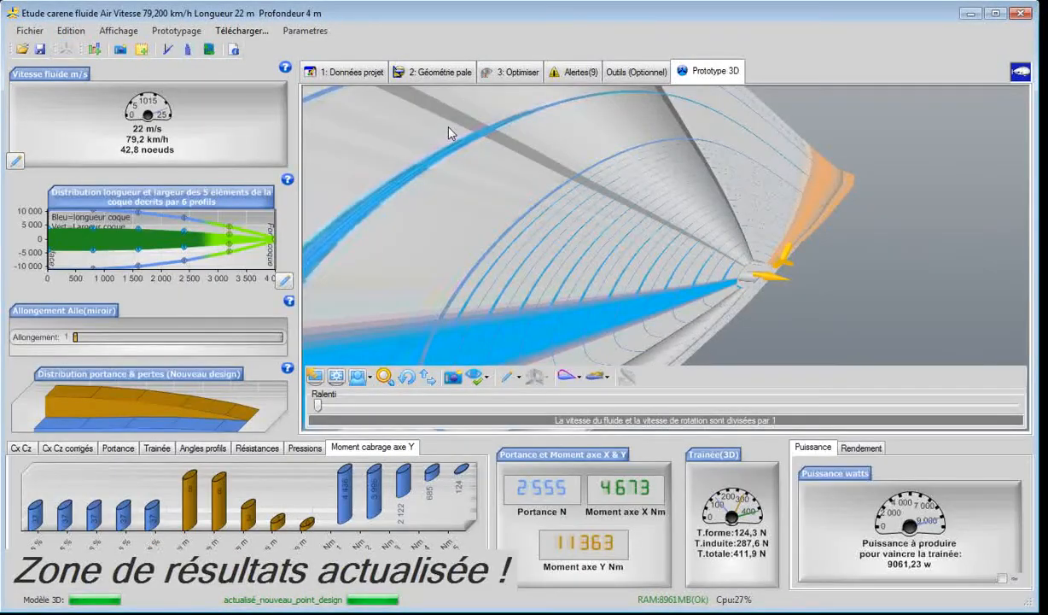
{"action": "scroll", "coordinate": [676, 305], "scroll_direction": "down", "scroll_amount": 5}
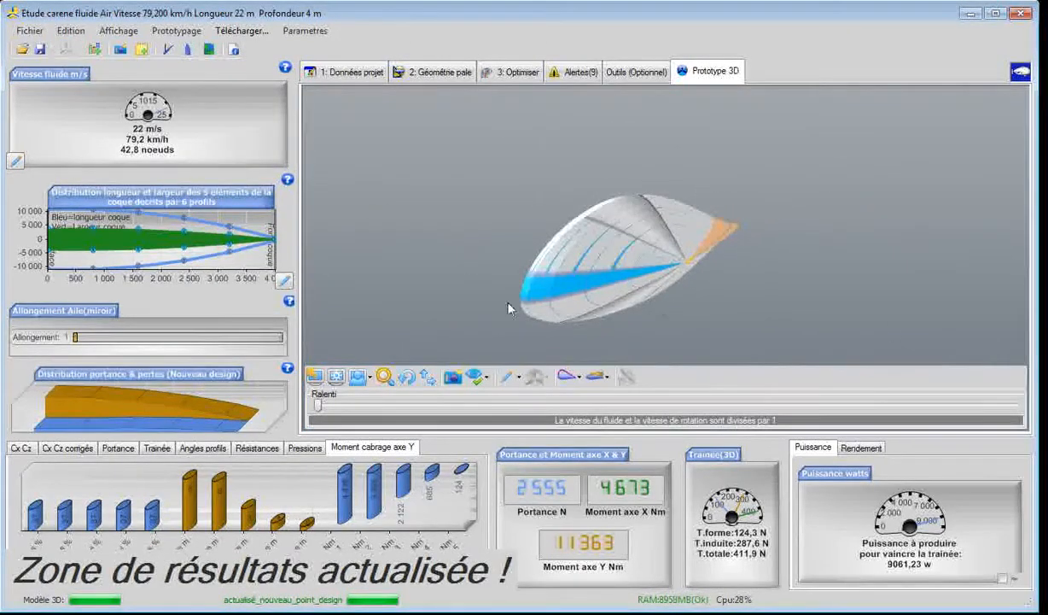
Display the elements' average lift vectors on the rebuilt hull and examine them from the side
{"action": "left_click", "coordinate": [476, 379]}
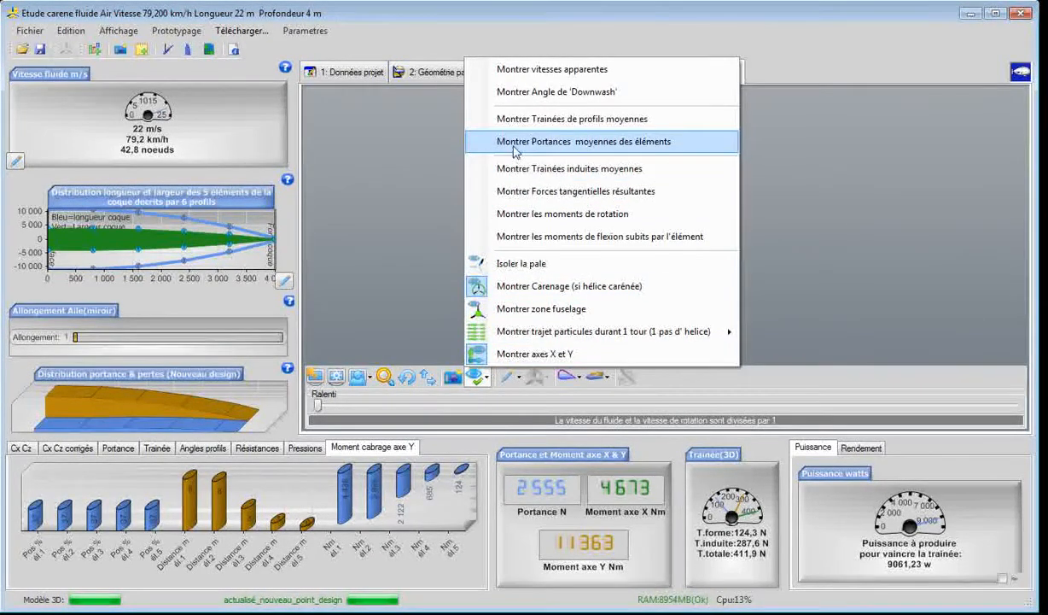
{"action": "left_click", "coordinate": [491, 172]}
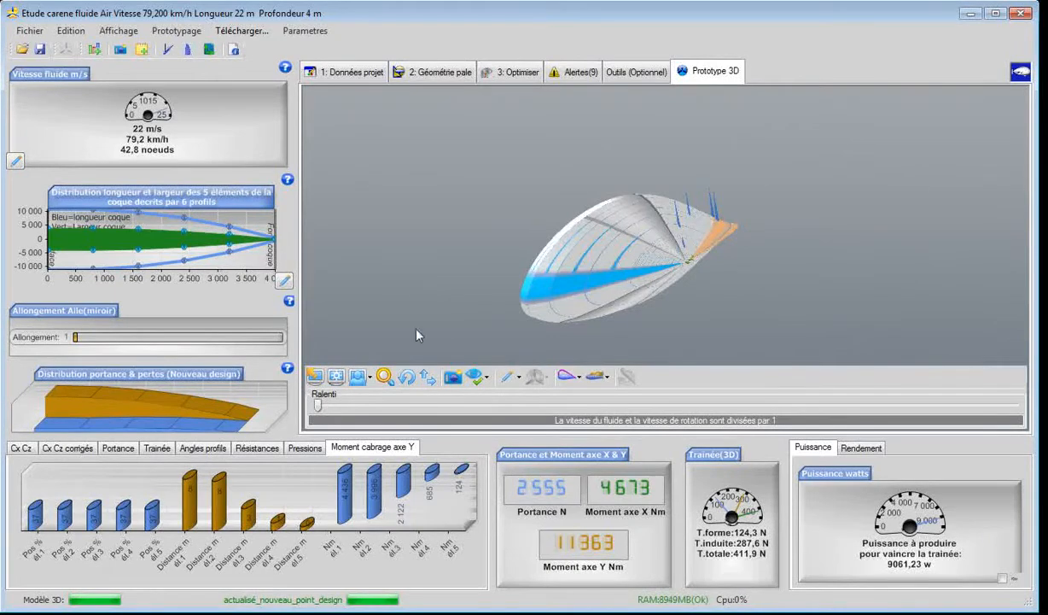
{"action": "left_click", "coordinate": [406, 376]}
{"action": "left_click_drag", "start_coordinate": [411, 282], "coordinate": [320, 332]}
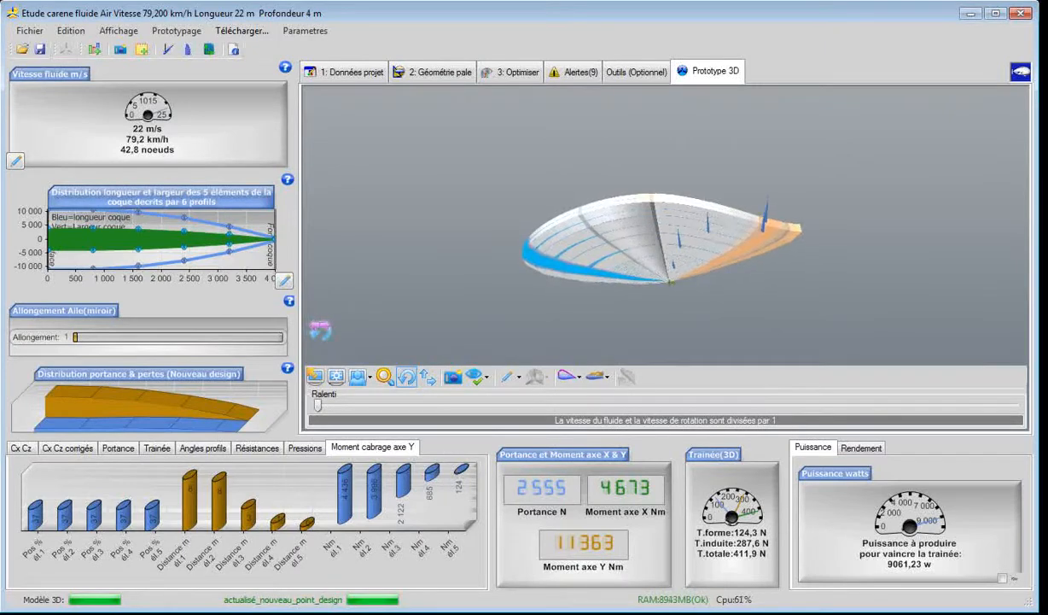
{"action": "left_click_drag", "start_coordinate": [724, 326], "coordinate": [693, 299]}
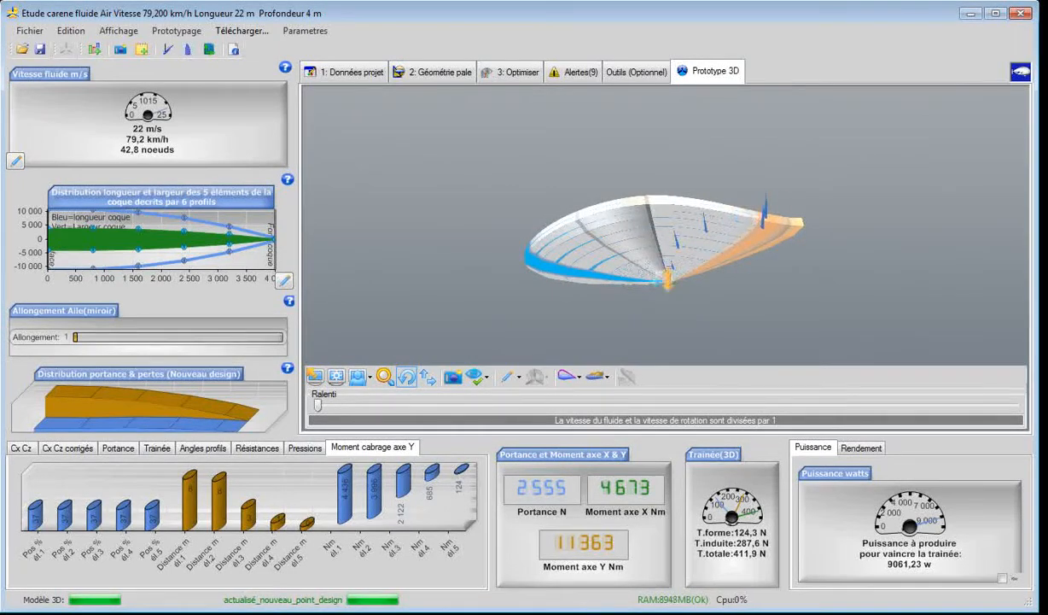
Examine the 4 m deep hull's shape and lift elements from the side, the front and below
{"action": "left_click_drag", "start_coordinate": [672, 282], "coordinate": [672, 258]}
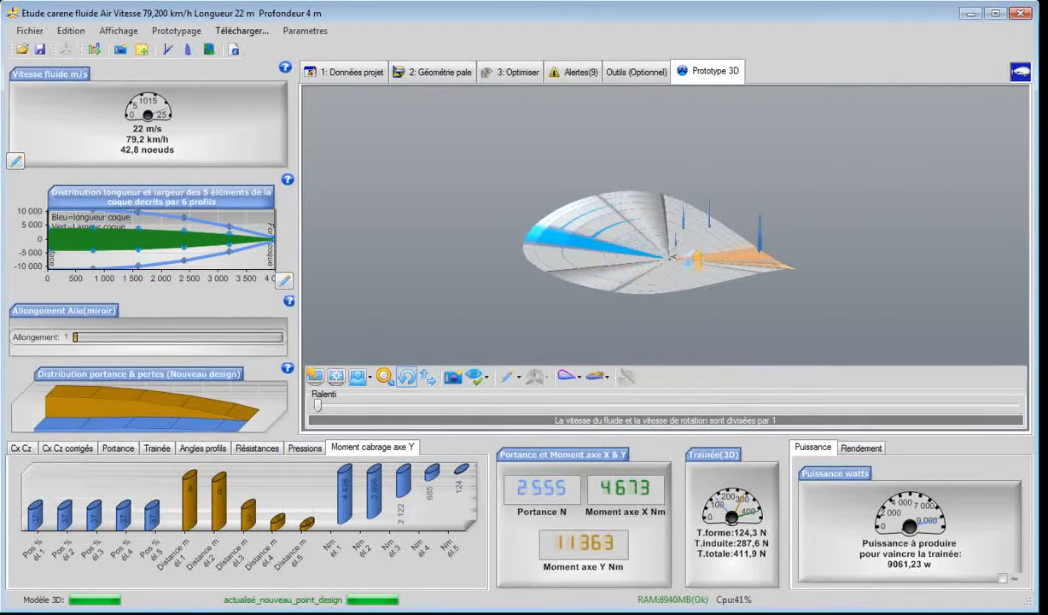
{"action": "left_click_drag", "start_coordinate": [703, 327], "coordinate": [701, 358]}
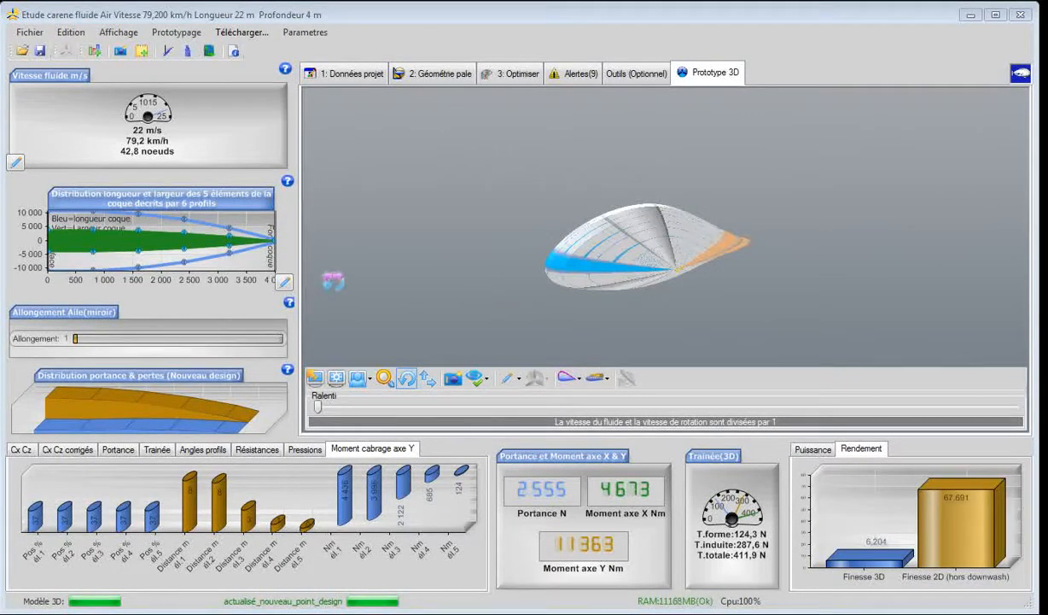
{"action": "left_click_drag", "start_coordinate": [335, 281], "coordinate": [419, 275]}
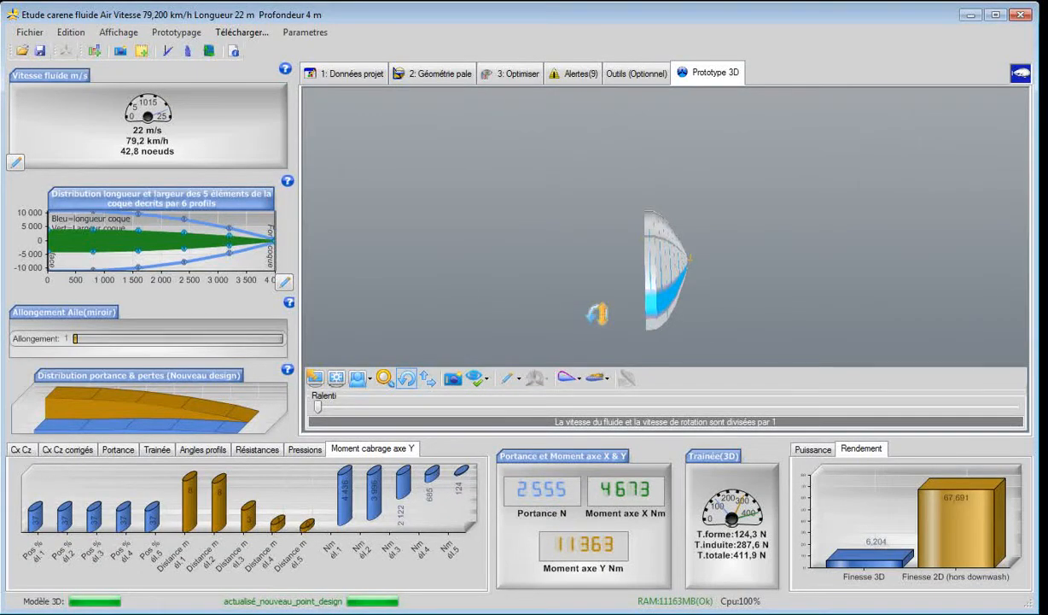
{"action": "left_click_drag", "start_coordinate": [598, 313], "coordinate": [599, 295]}
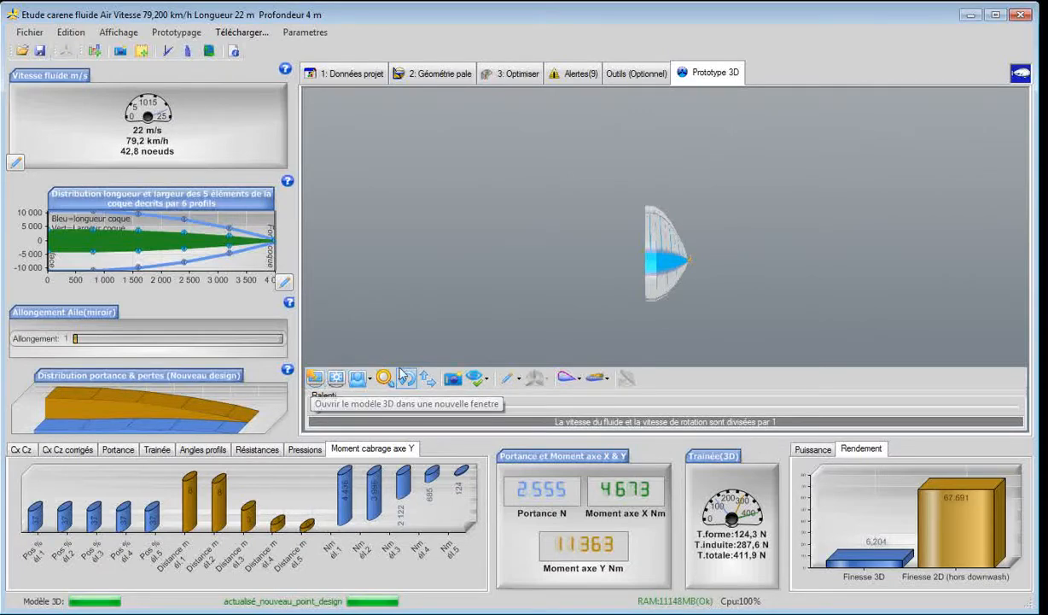
{"action": "left_click_drag", "start_coordinate": [353, 300], "coordinate": [445, 300]}
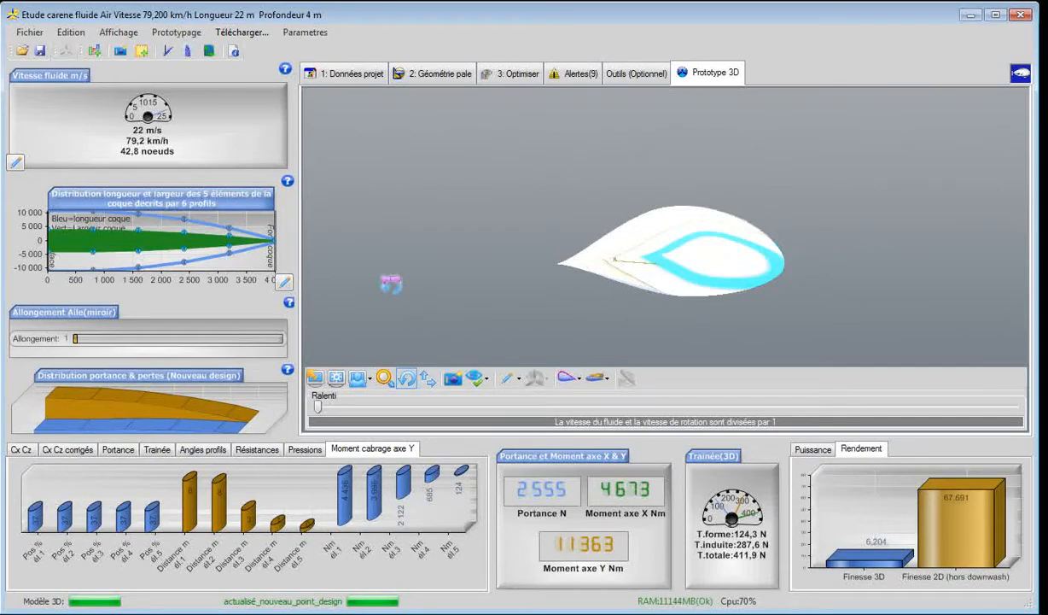
{"action": "left_click_drag", "start_coordinate": [379, 281], "coordinate": [300, 279]}
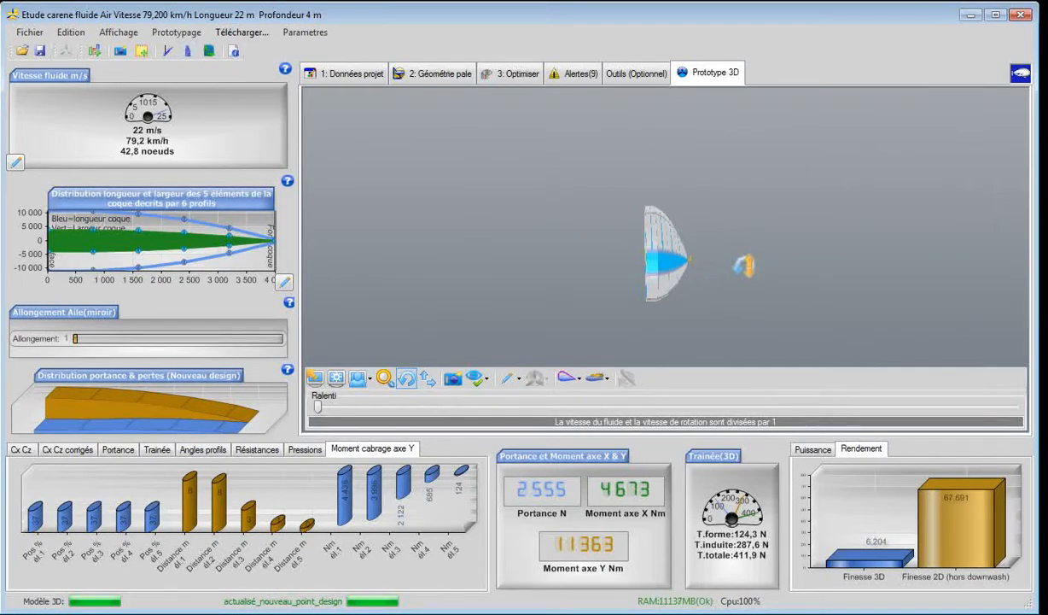
{"action": "left_click_drag", "start_coordinate": [743, 265], "coordinate": [687, 324]}
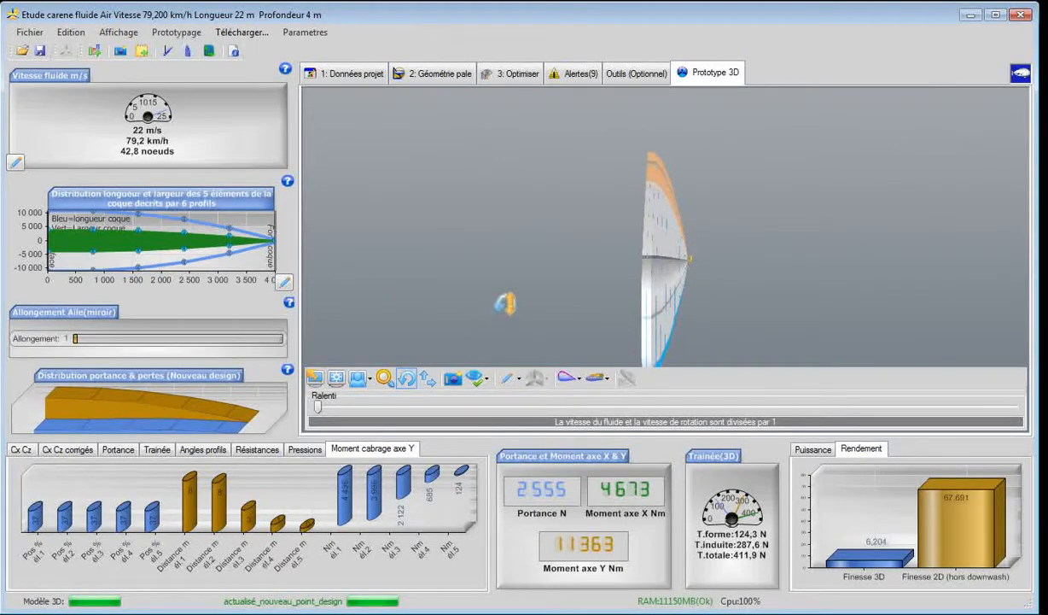
{"action": "left_click_drag", "start_coordinate": [504, 303], "coordinate": [466, 236]}
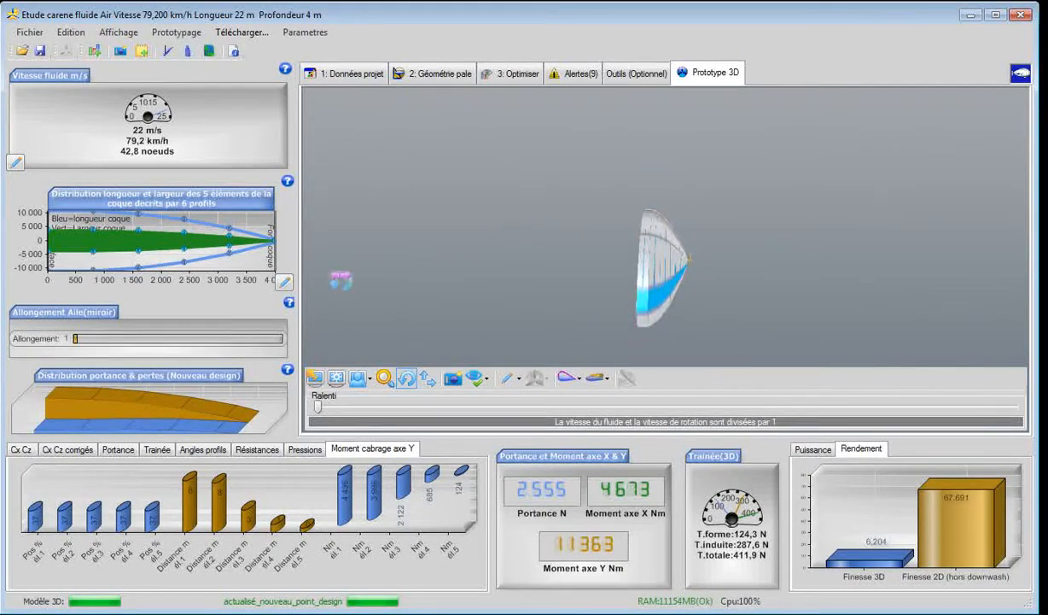
{"action": "left_click_drag", "start_coordinate": [340, 280], "coordinate": [286, 240]}
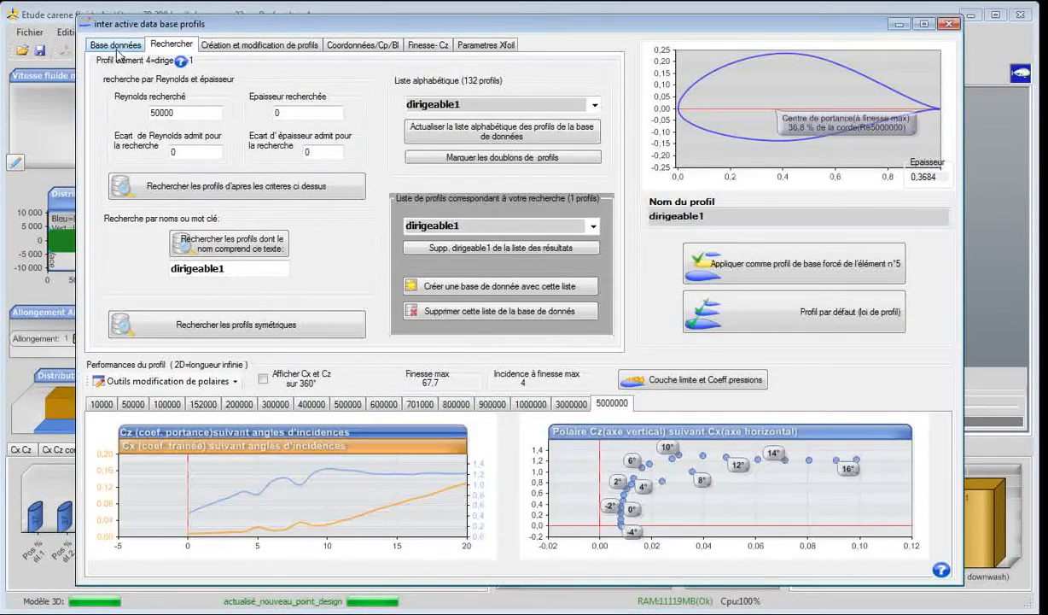
Find naca747a415 in the profile database, apply it as the hull's default profile and inspect the updated hull shape
{"action": "left_click", "coordinate": [113, 49]}
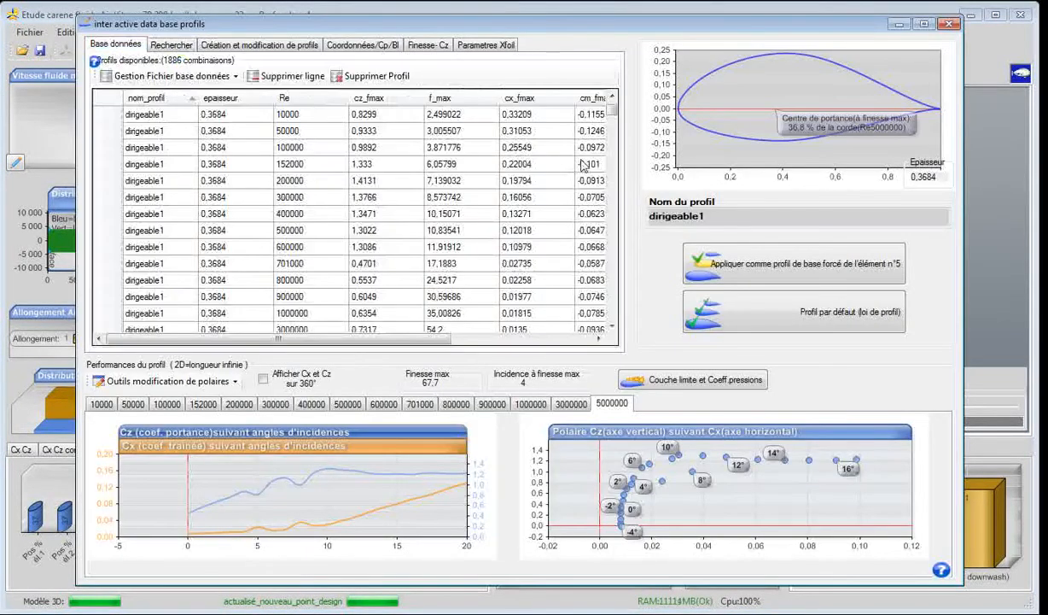
{"action": "left_click_drag", "start_coordinate": [612, 111], "coordinate": [612, 309]}
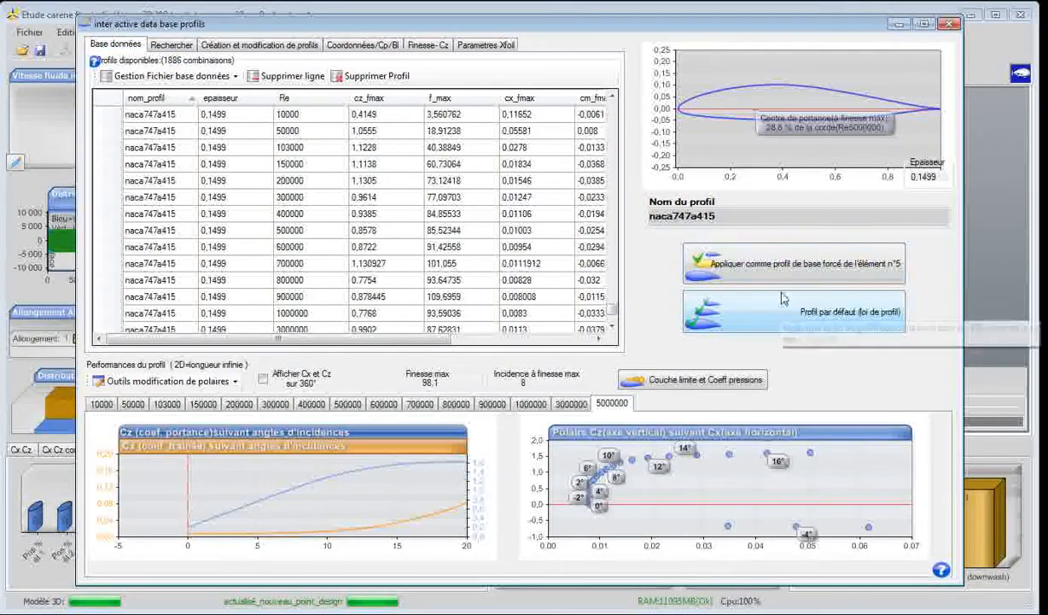
{"action": "left_click", "coordinate": [755, 300]}
{"action": "left_click", "coordinate": [706, 83]}
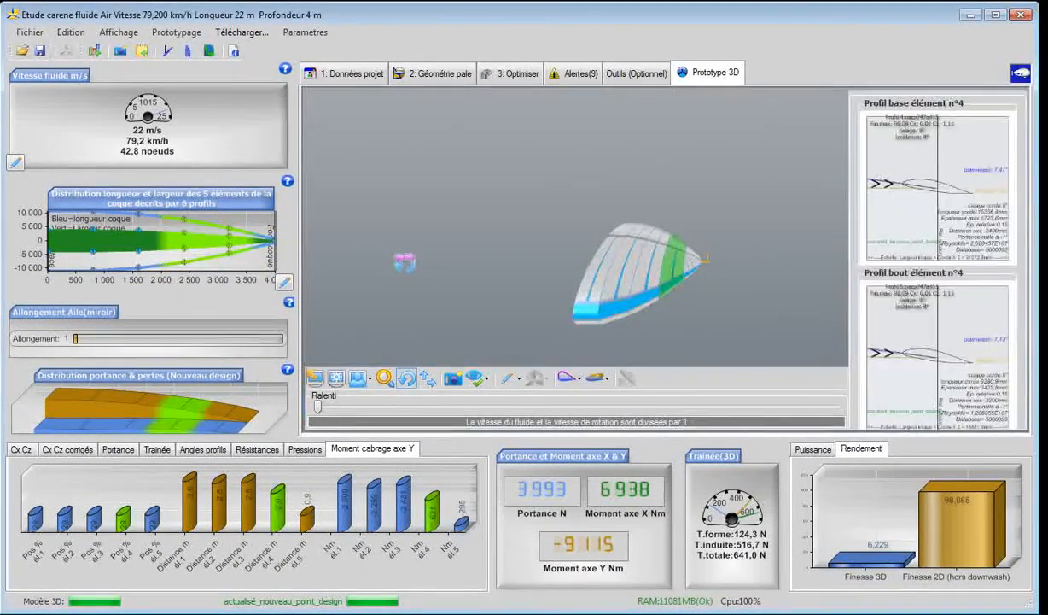
{"action": "left_click_drag", "start_coordinate": [405, 262], "coordinate": [510, 308]}
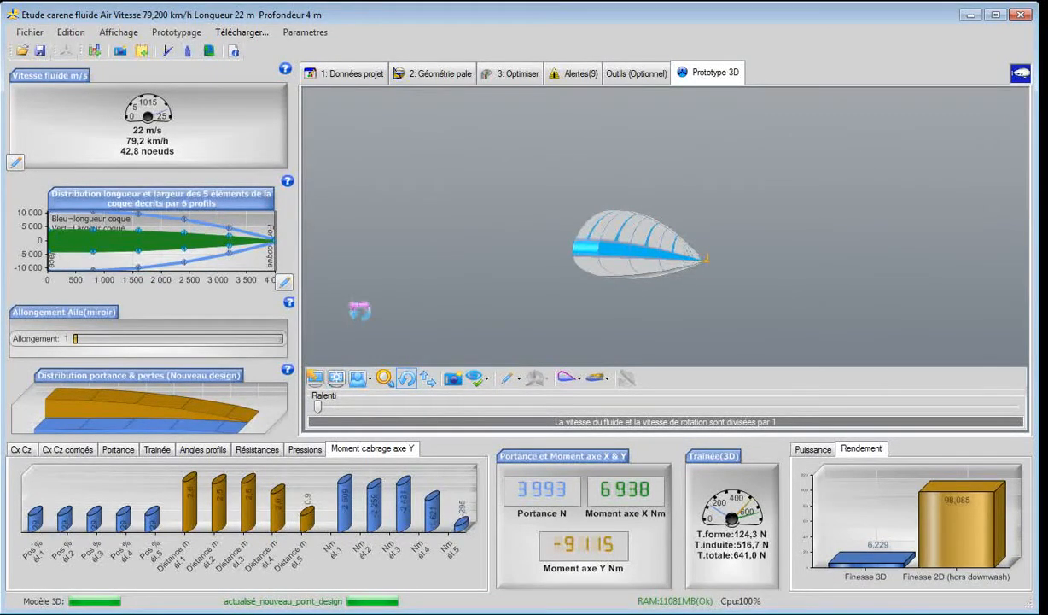
{"action": "left_click_drag", "start_coordinate": [360, 311], "coordinate": [405, 143]}
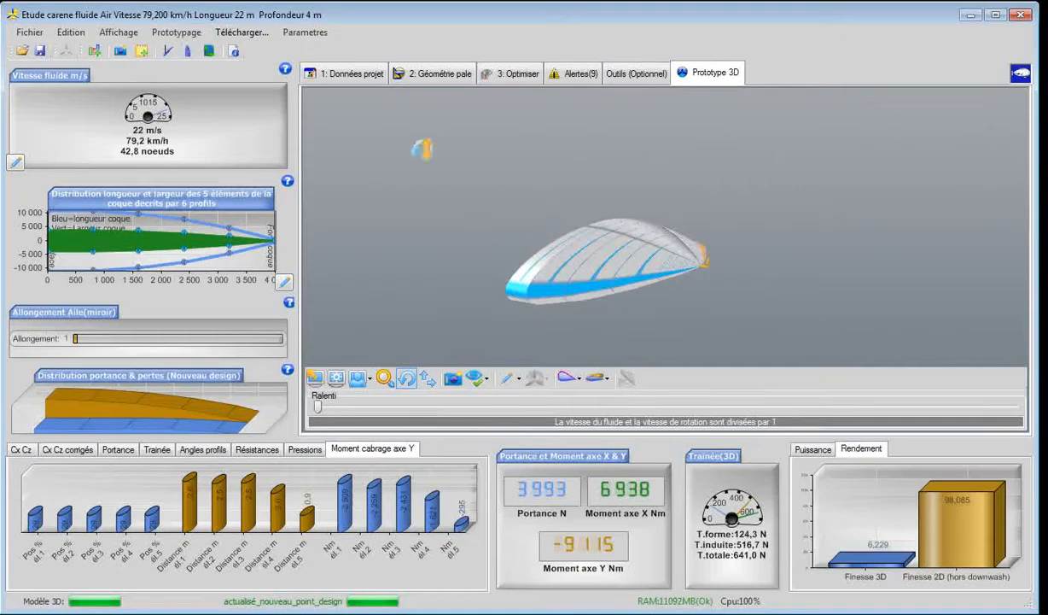
Set the hull depth to 7000 mm and rebuild the 3D prototype
{"action": "left_click", "coordinate": [433, 76]}
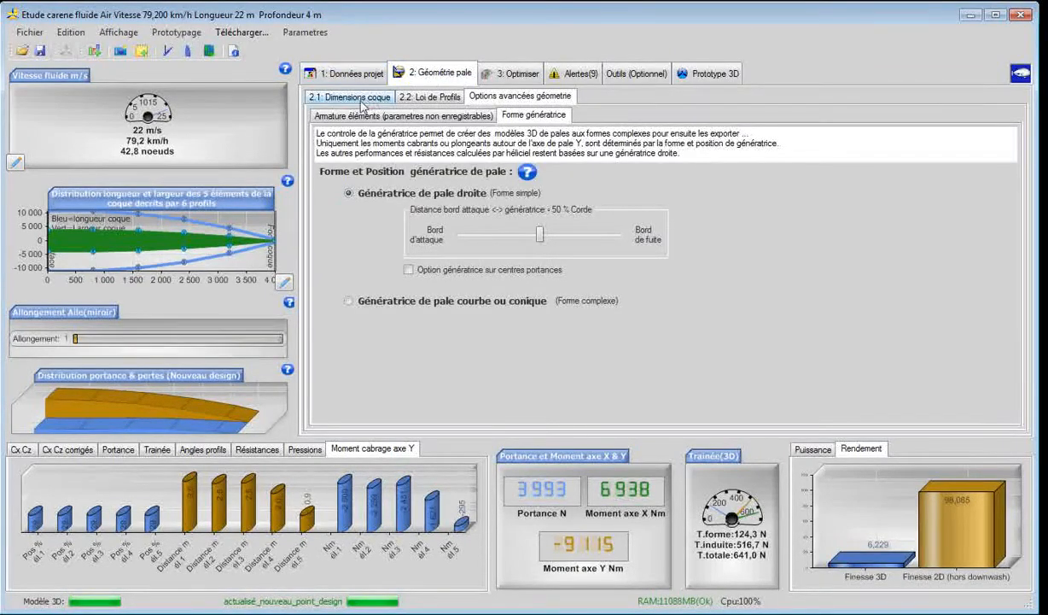
{"action": "left_click", "coordinate": [351, 98]}
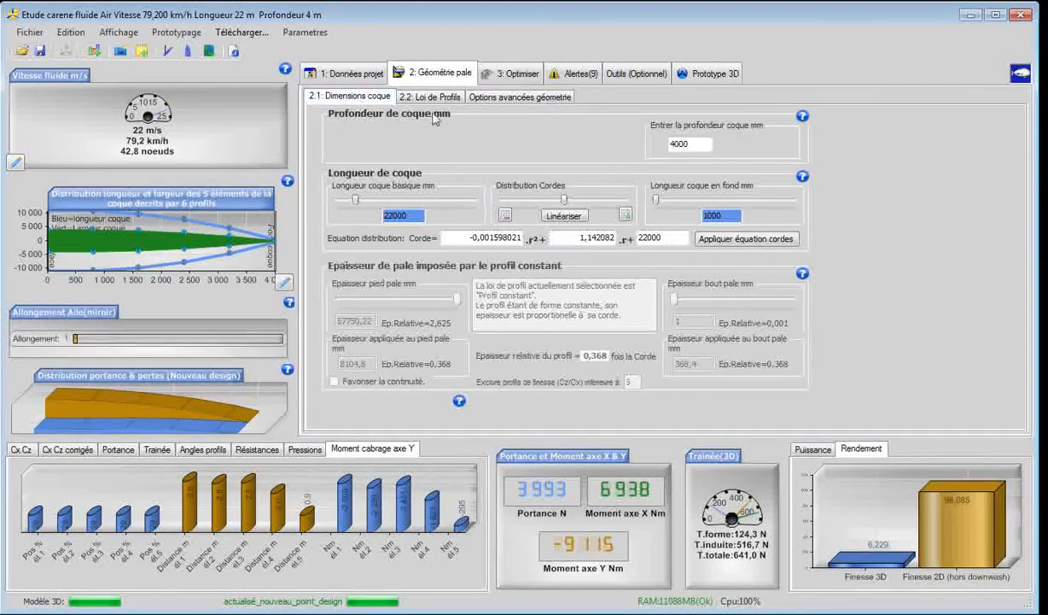
{"action": "left_click", "coordinate": [690, 145]}
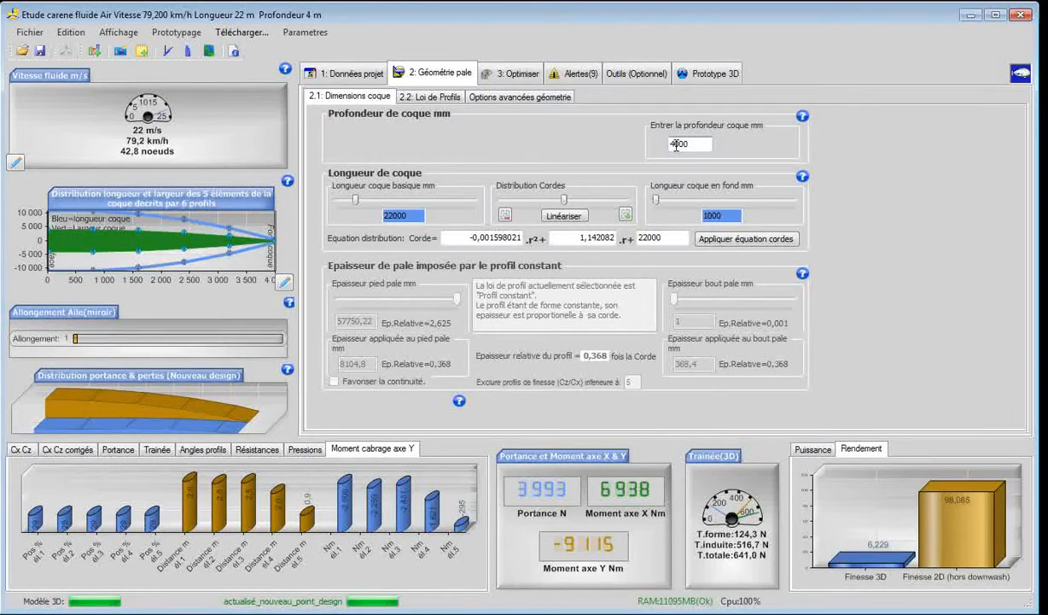
{"action": "left_click_drag", "start_coordinate": [675, 146], "coordinate": [648, 139]}
{"action": "type", "text": "5"}
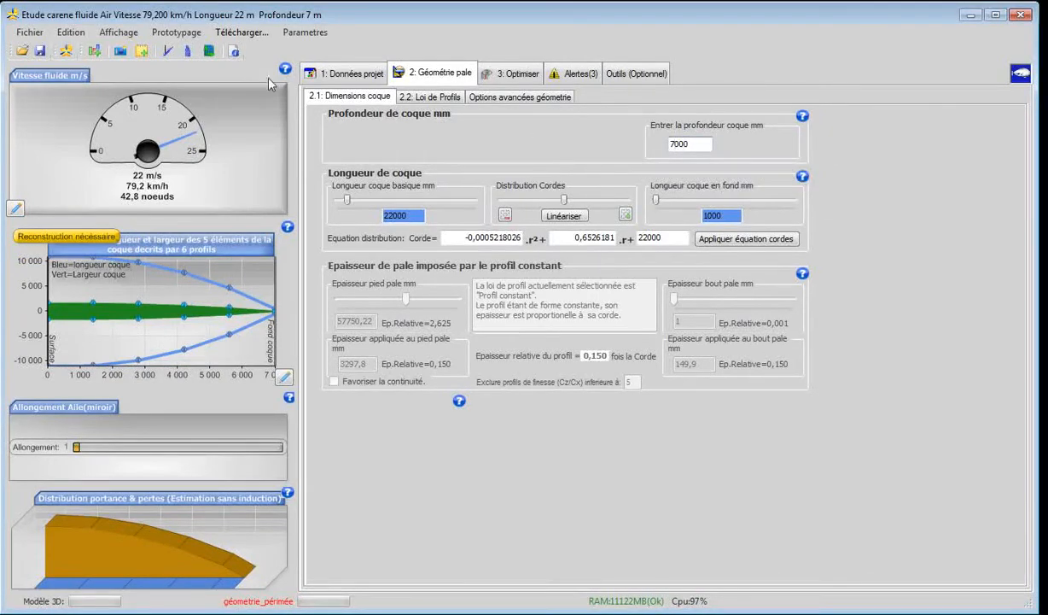
{"action": "left_click", "coordinate": [67, 52]}
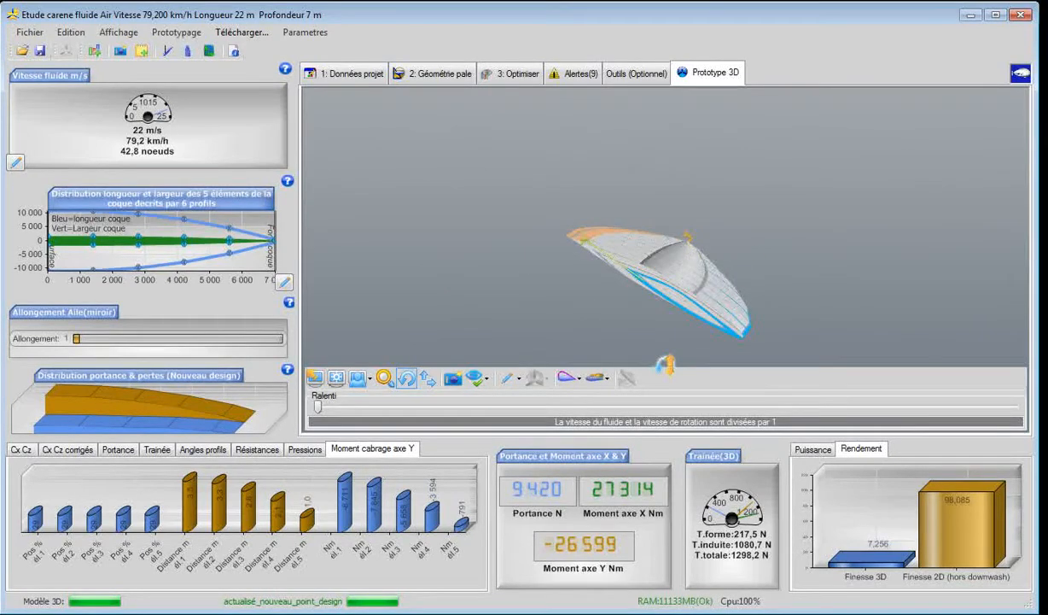
Examine the deeper hull's shape from several angles and read its 3D glide ratio in the efficiency chart
{"action": "left_click_drag", "start_coordinate": [666, 366], "coordinate": [591, 309]}
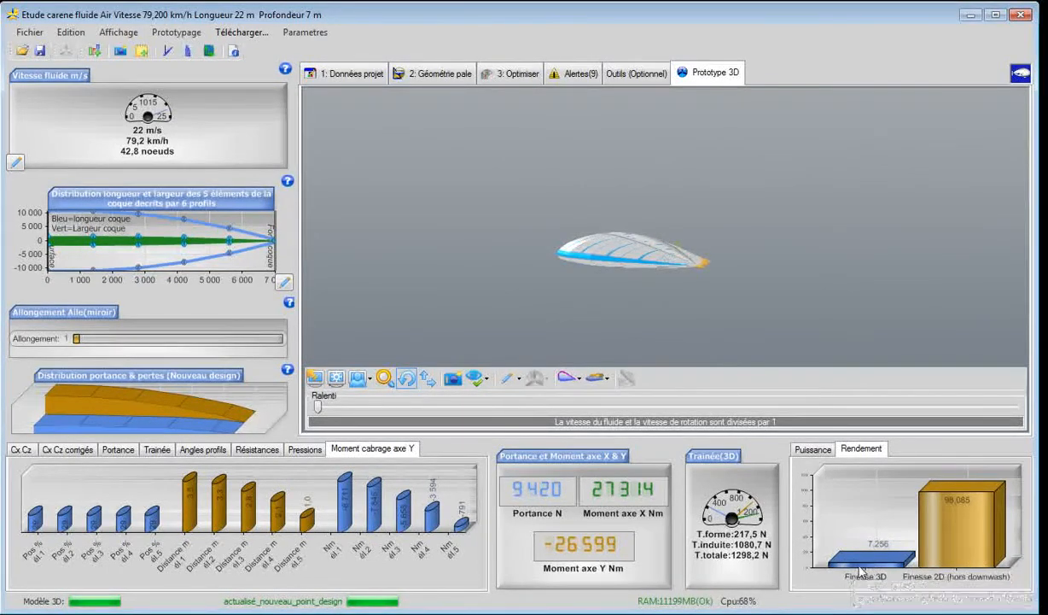
{"action": "mouse_move", "coordinate": [859, 575]}
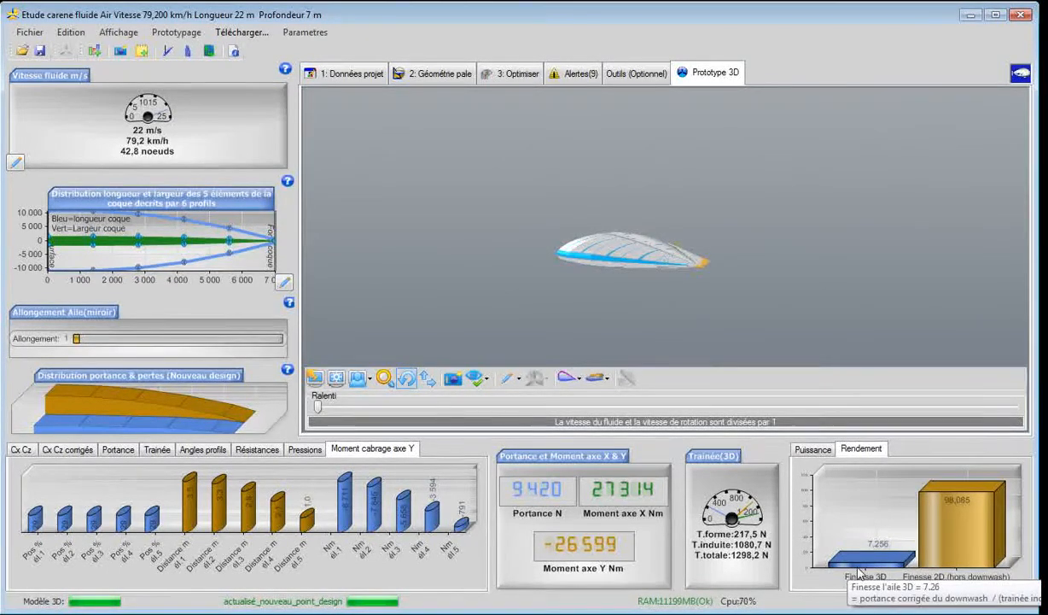
{"action": "mouse_move", "coordinate": [601, 297]}
{"action": "left_mouse_down"}
{"action": "mouse_move", "coordinate": [600, 315]}
{"action": "mouse_move", "coordinate": [610, 293]}
{"action": "left_mouse_up"}
{"action": "scroll", "coordinate": [606, 293], "scroll_direction": "up", "scroll_amount": 5}
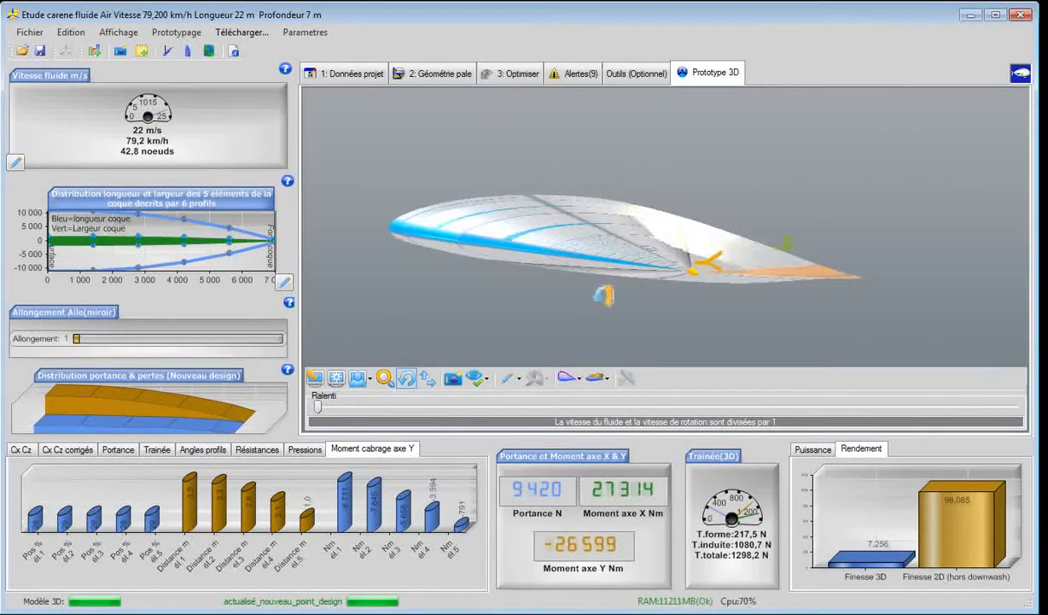
{"action": "left_click_drag", "start_coordinate": [449, 295], "coordinate": [688, 302]}
{"action": "scroll", "coordinate": [688, 302], "scroll_direction": "down", "scroll_amount": 3}
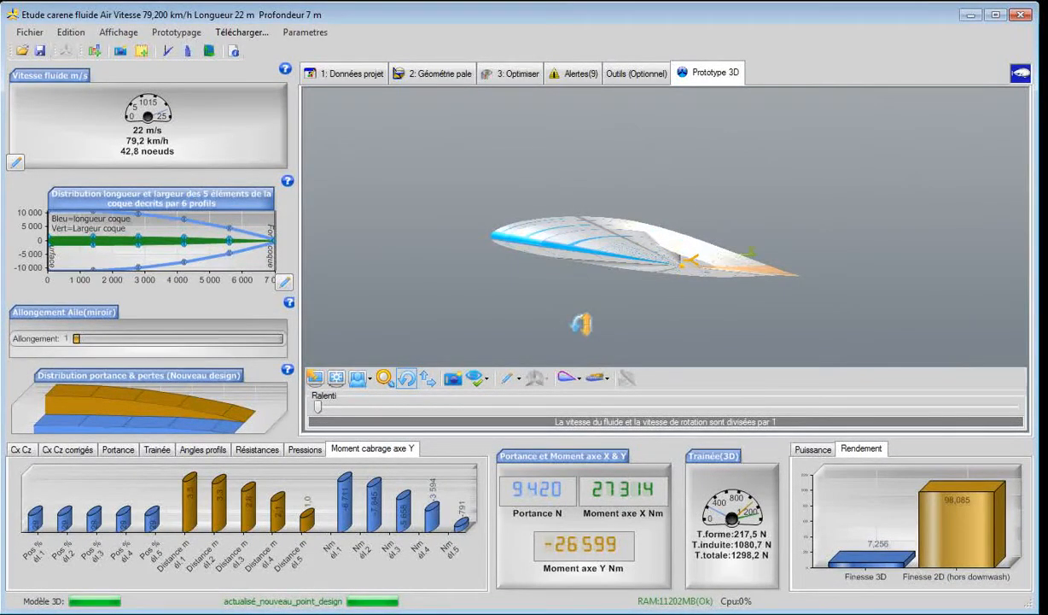
{"action": "left_click_drag", "start_coordinate": [623, 320], "coordinate": [626, 334]}
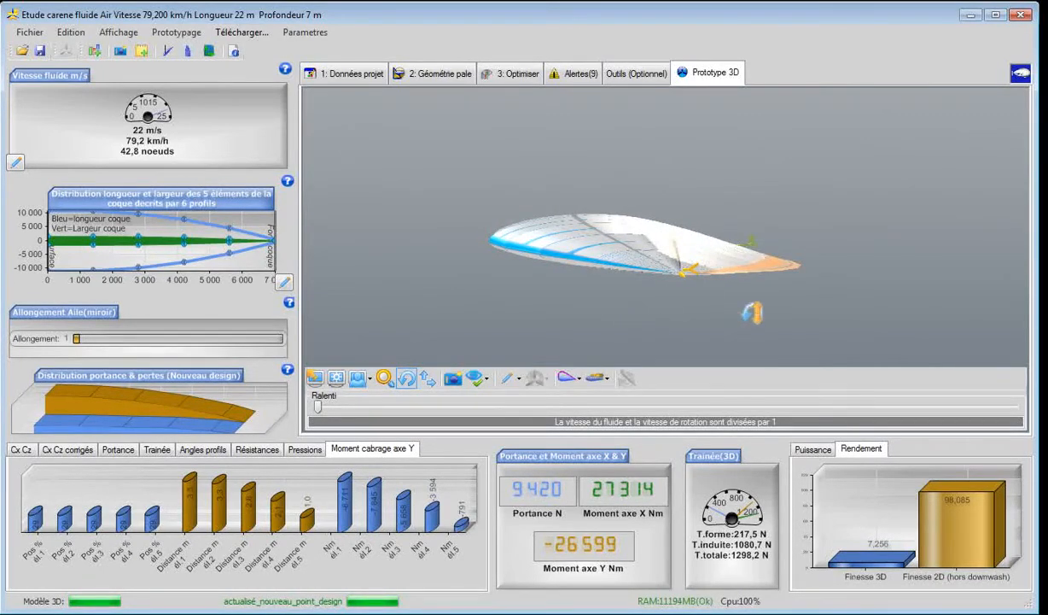
{"action": "left_click_drag", "start_coordinate": [759, 315], "coordinate": [760, 328]}
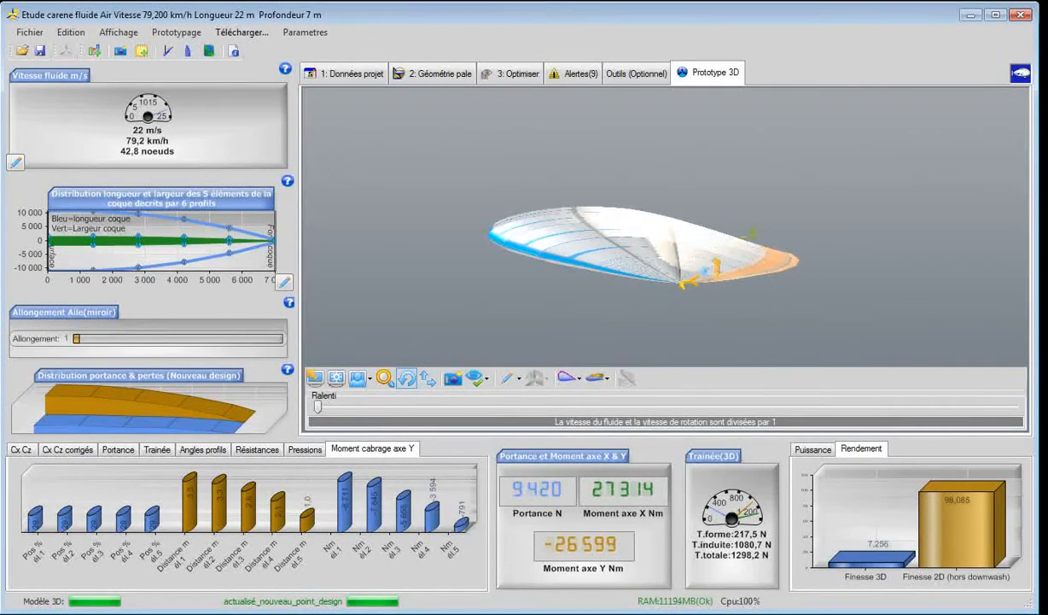
{"action": "scroll", "coordinate": [681, 221], "scroll_direction": "up", "scroll_amount": 3}
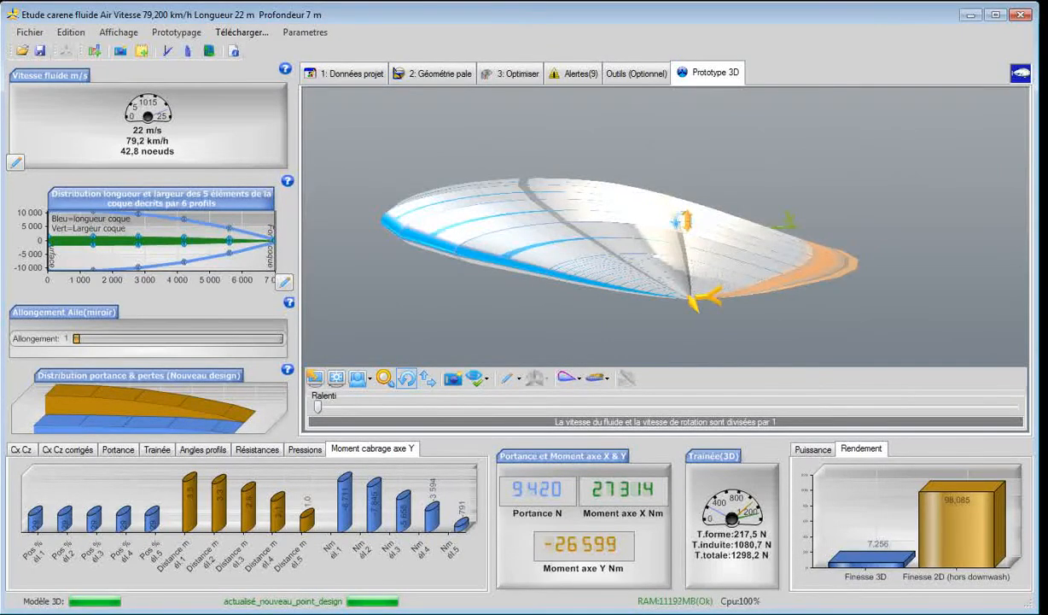
Select hull elements along the depth in the 3D model and open the enlarged profile image of element 2
{"action": "left_click", "coordinate": [567, 208]}
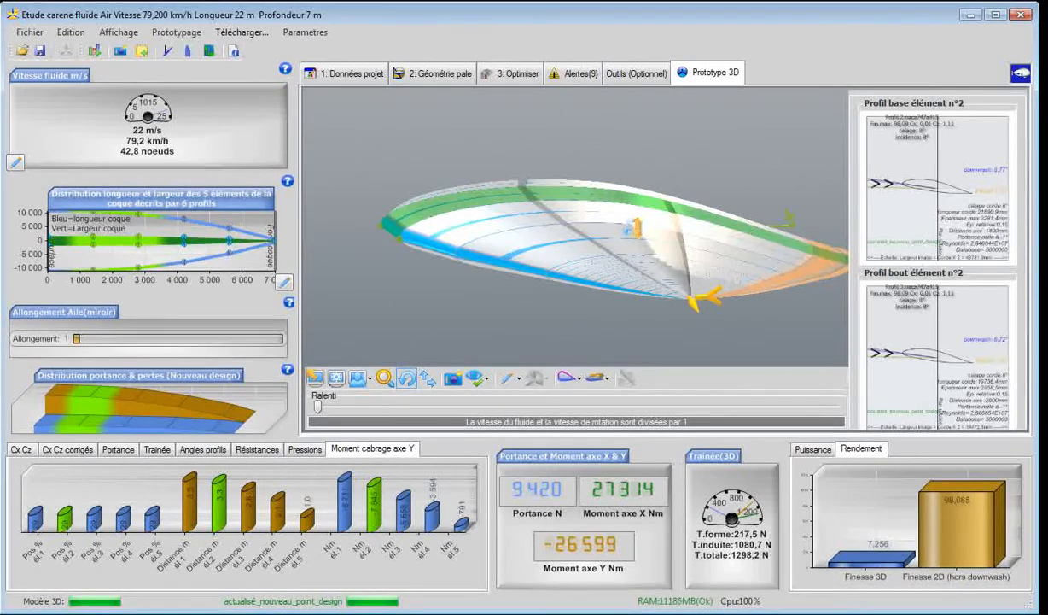
{"action": "left_click", "coordinate": [609, 221]}
{"action": "left_click", "coordinate": [642, 251]}
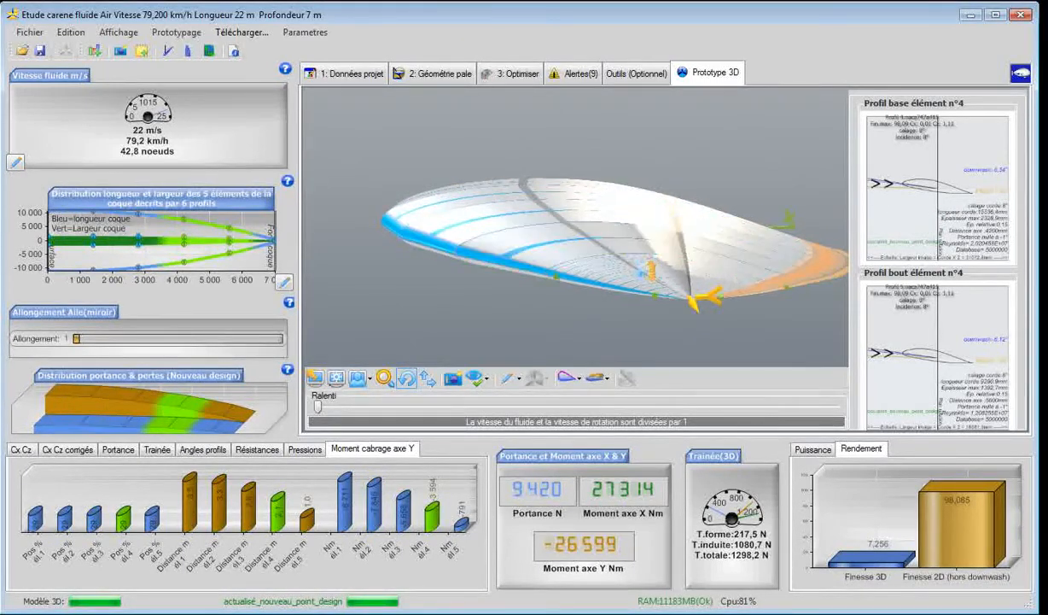
{"action": "left_click", "coordinate": [597, 205]}
{"action": "left_click", "coordinate": [580, 192]}
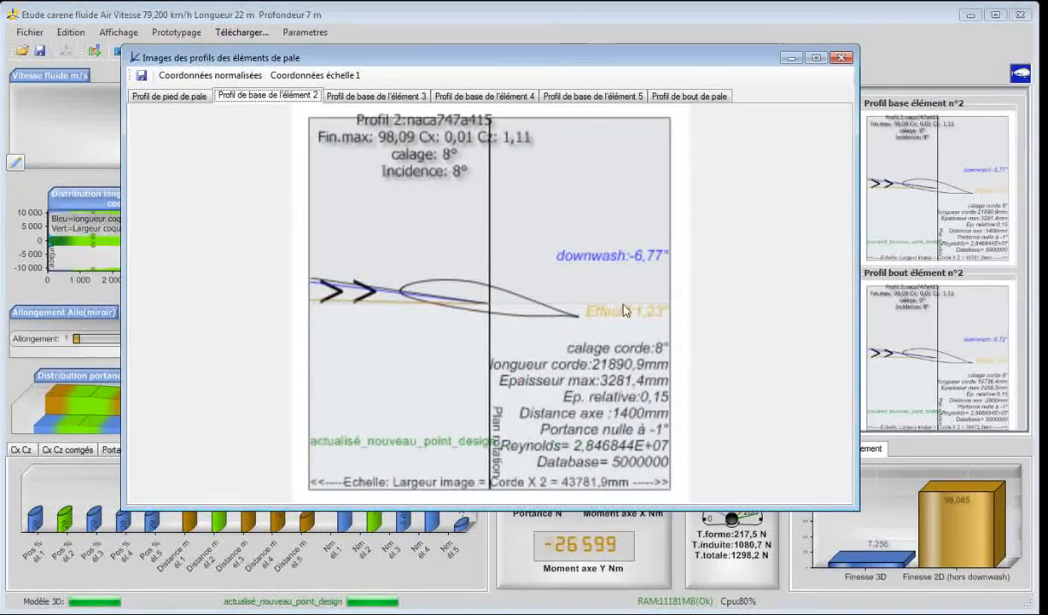
Review the downwash and effective angle on each profile image from the root through elements 2 to 5 to the tip, then close the images
{"action": "left_click", "coordinate": [187, 99]}
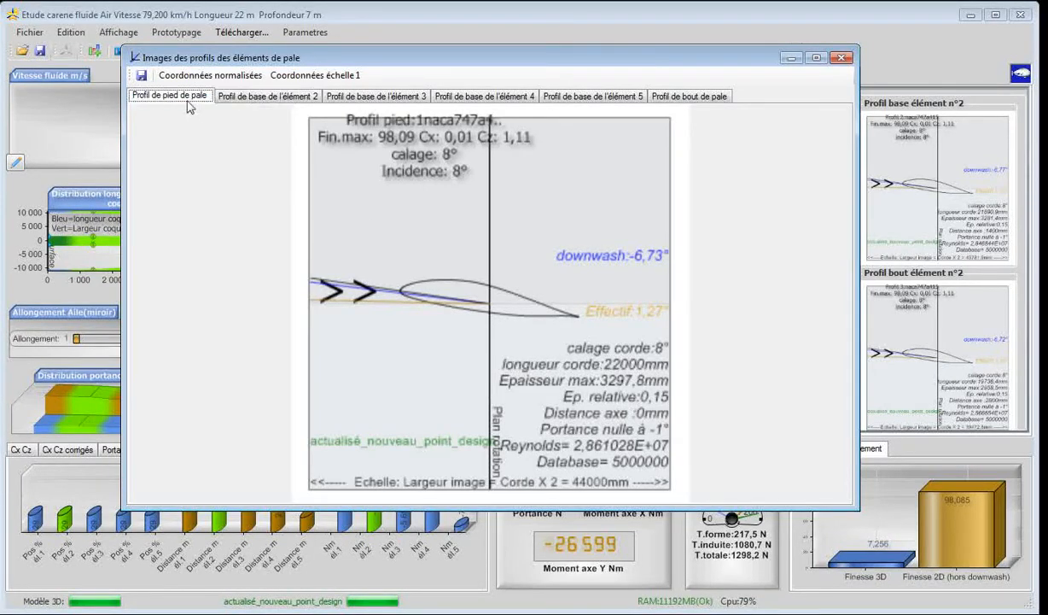
{"action": "left_click", "coordinate": [248, 99]}
{"action": "left_click", "coordinate": [337, 98]}
{"action": "left_click", "coordinate": [472, 98]}
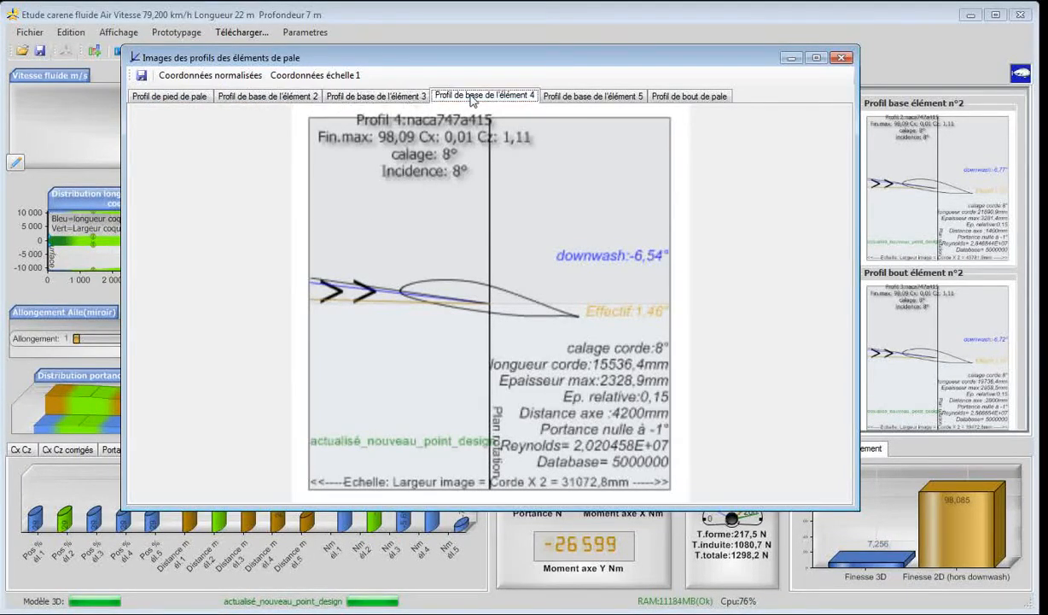
{"action": "left_click", "coordinate": [550, 99]}
{"action": "left_click", "coordinate": [679, 99]}
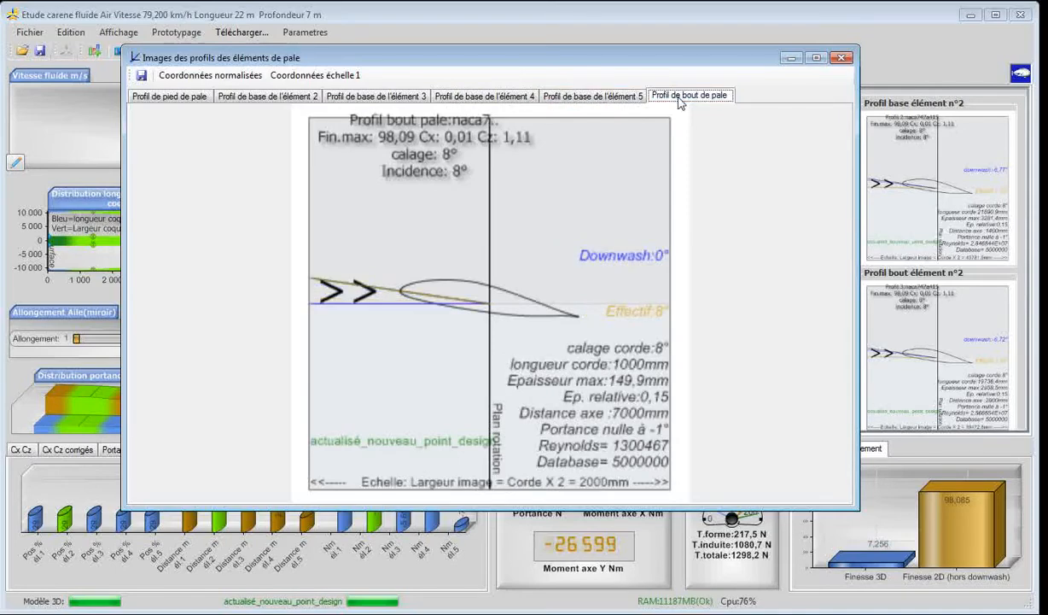
{"action": "left_click", "coordinate": [842, 58]}
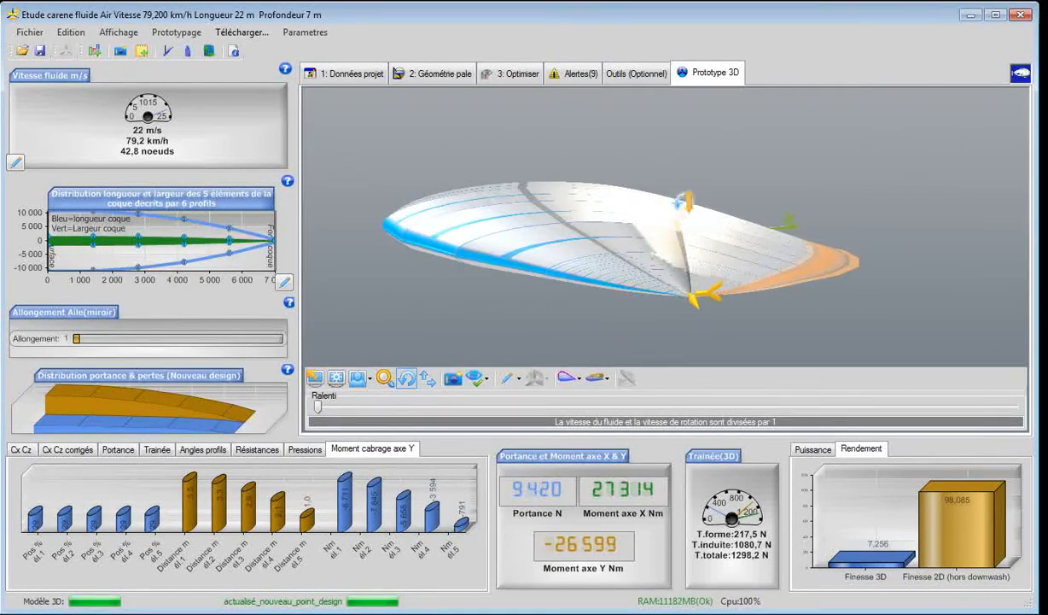
Set the straight generatrix to 1 % of the chord from the leading edge and rebuild the 3D prototype
{"action": "left_click_drag", "start_coordinate": [681, 158], "coordinate": [681, 201]}
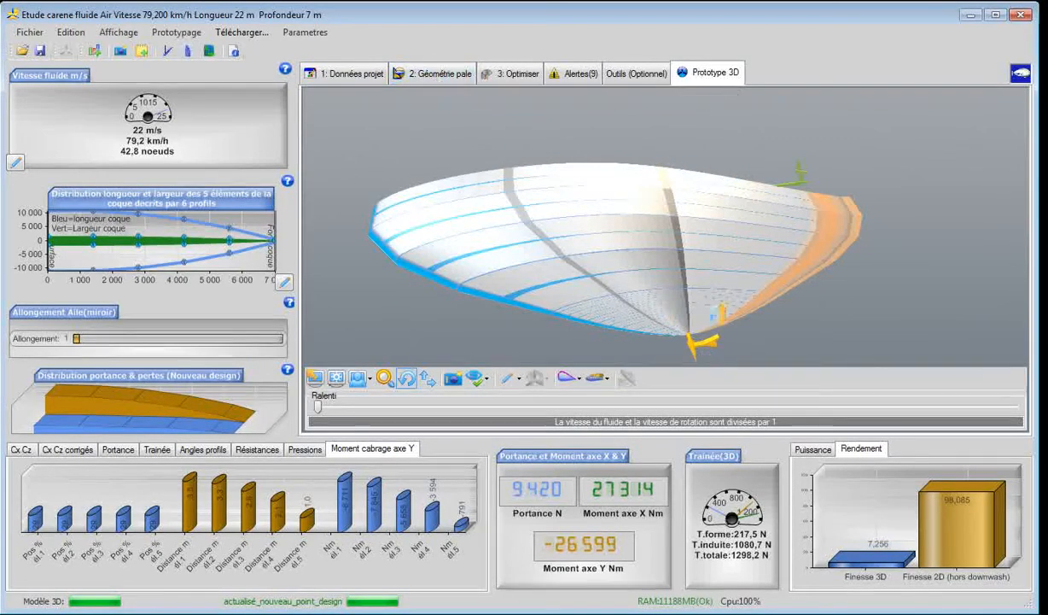
{"action": "left_click", "coordinate": [427, 76]}
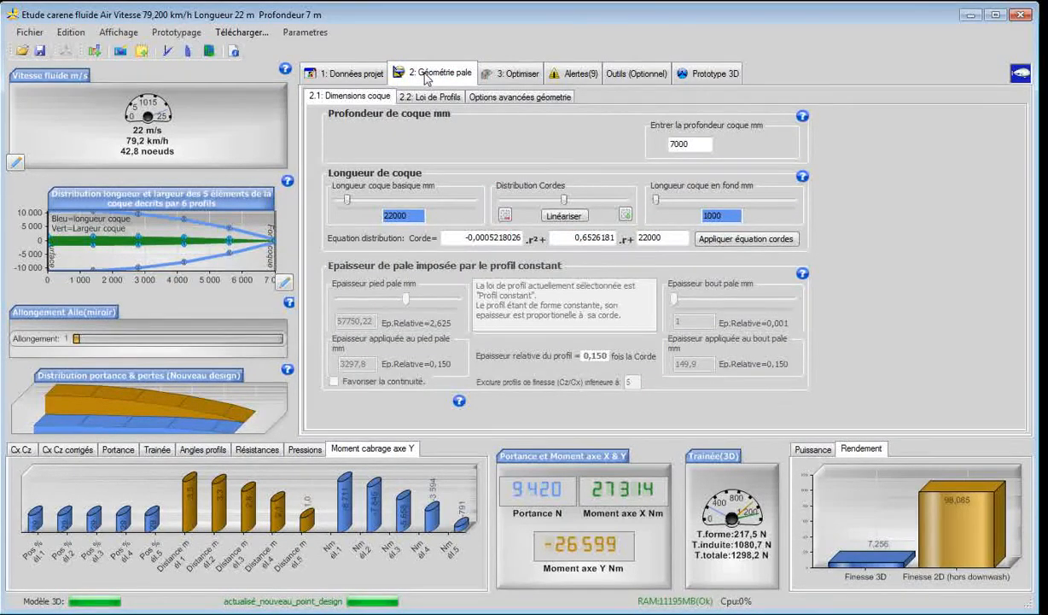
{"action": "left_click", "coordinate": [498, 101]}
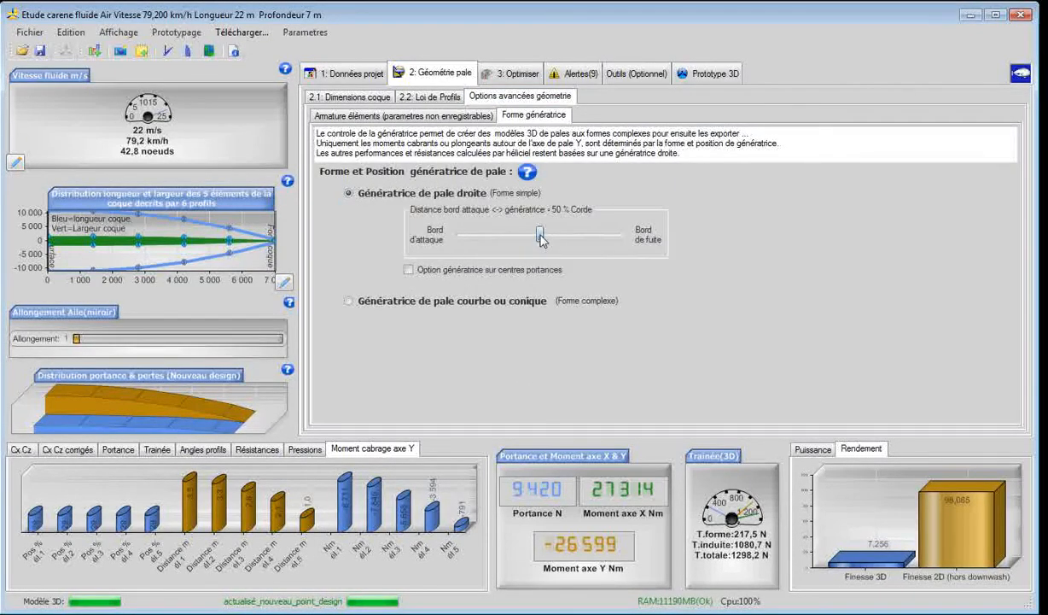
{"action": "left_click_drag", "start_coordinate": [539, 240], "coordinate": [457, 241]}
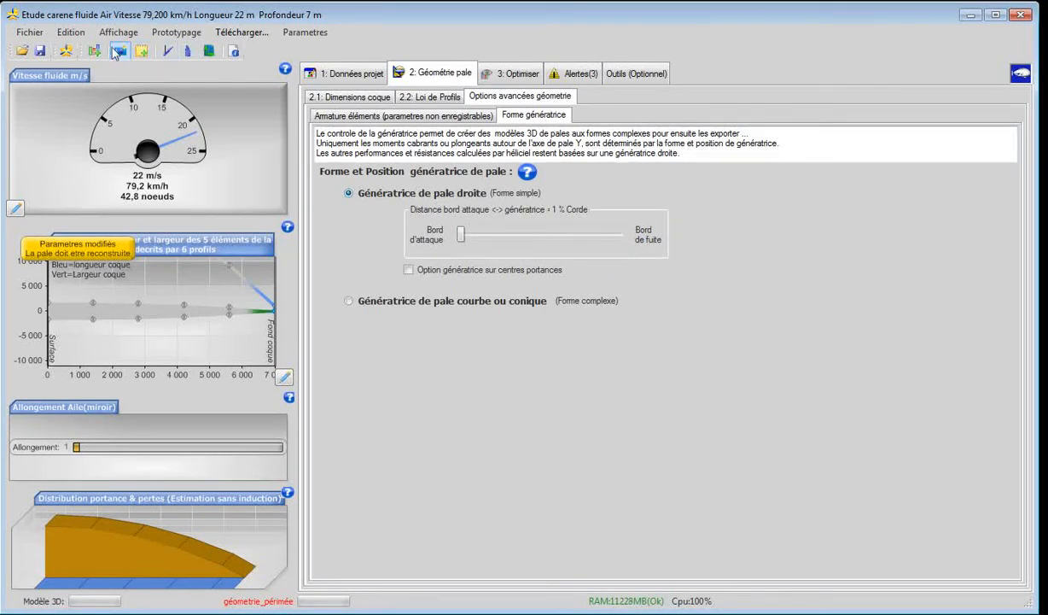
{"action": "left_click", "coordinate": [68, 52]}
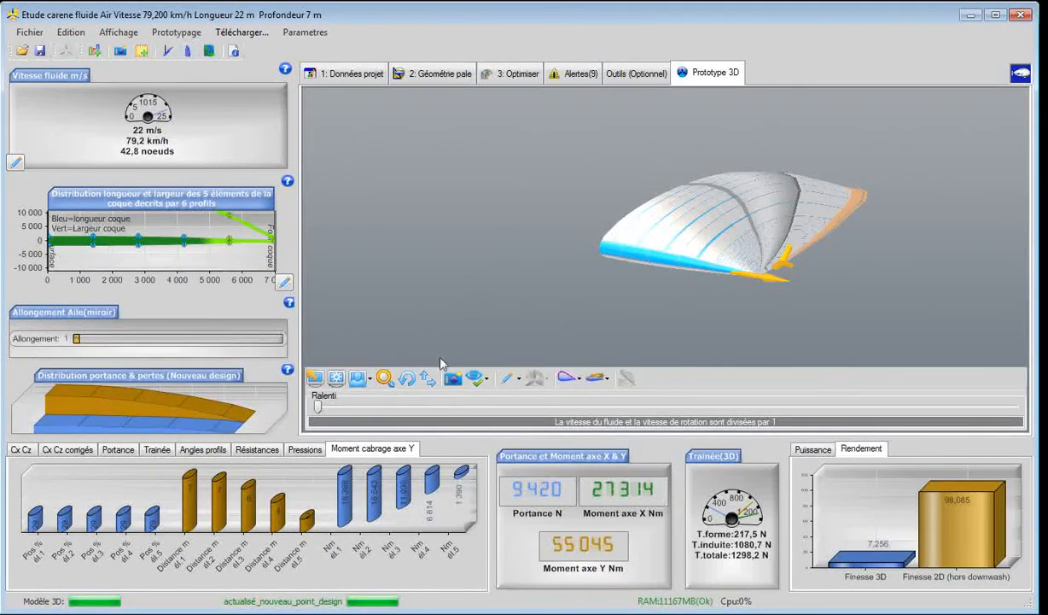
Examine the rebuilt hull with its generatrix near the leading edge from several angles in the 3D prototype
{"action": "left_click", "coordinate": [406, 383]}
{"action": "left_click_drag", "start_coordinate": [624, 308], "coordinate": [659, 290]}
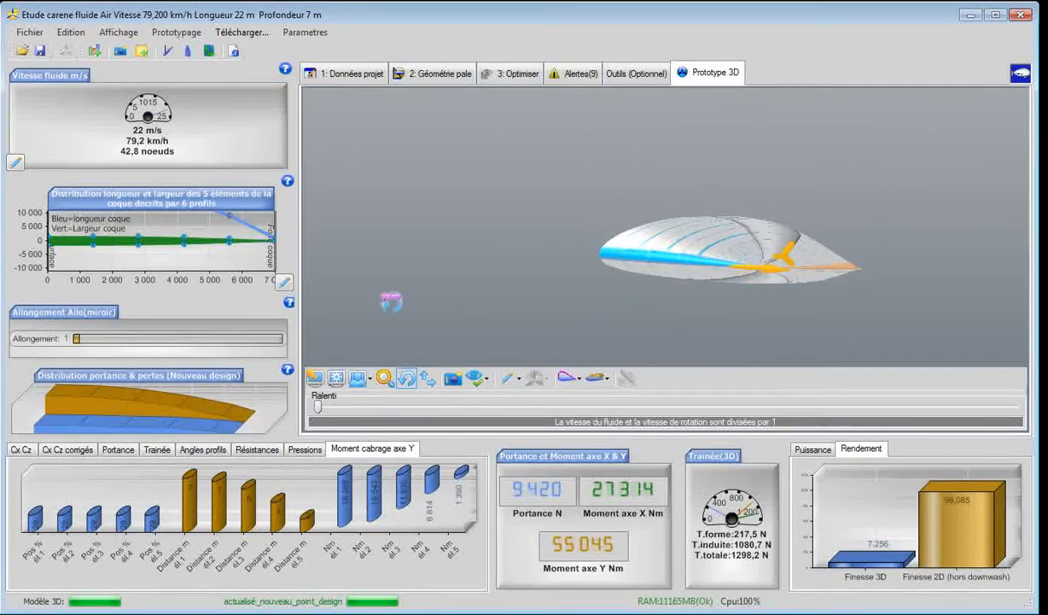
{"action": "left_click_drag", "start_coordinate": [377, 303], "coordinate": [323, 306]}
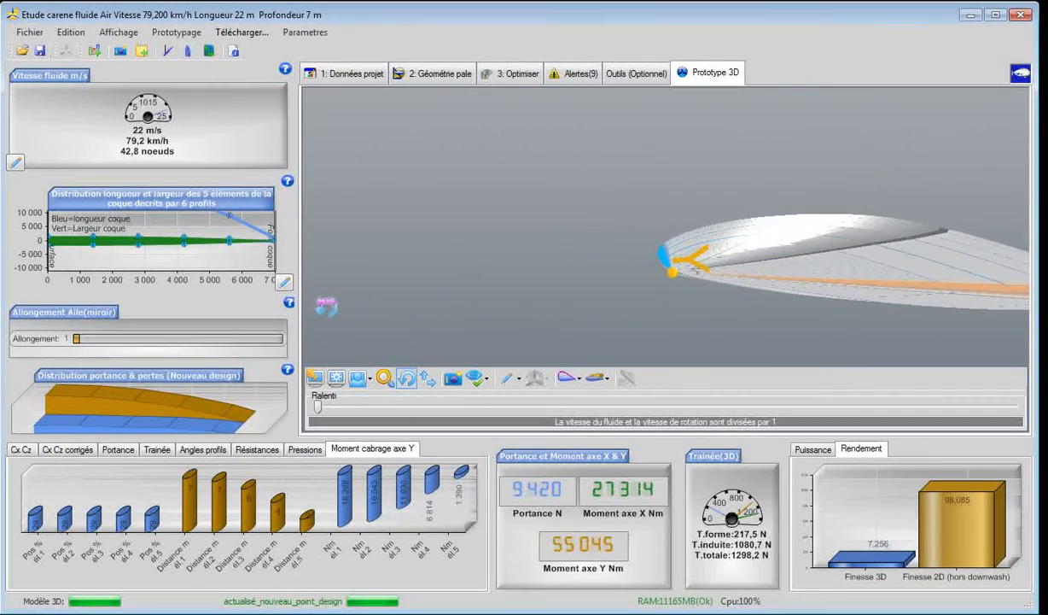
{"action": "left_click_drag", "start_coordinate": [738, 312], "coordinate": [598, 320]}
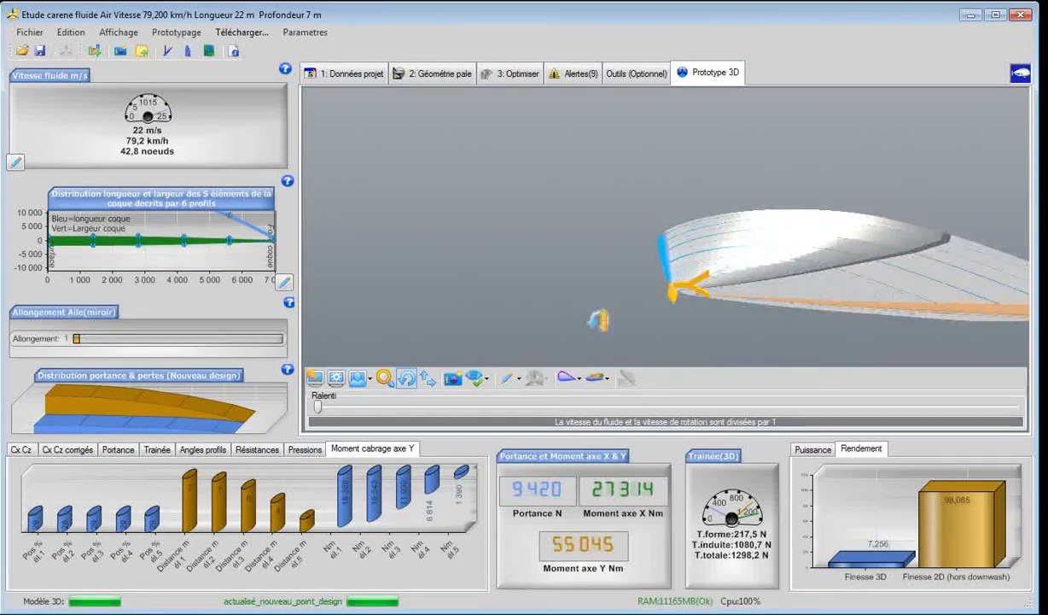
{"action": "left_click_drag", "start_coordinate": [371, 301], "coordinate": [429, 284]}
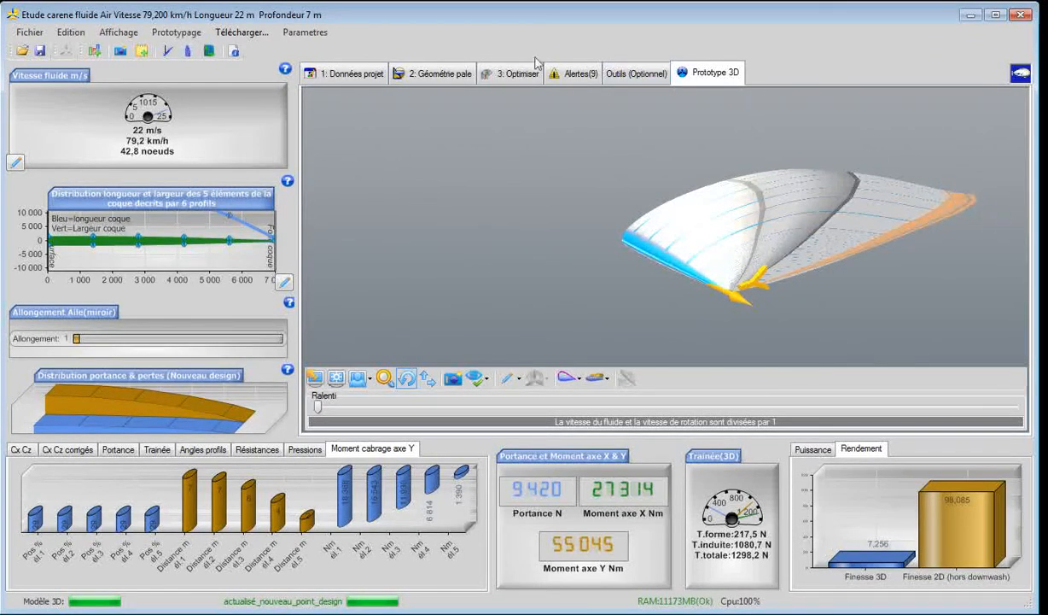
Set the straight generatrix to 99 % of the chord, near the trailing edge, and rebuild the 3D prototype
{"action": "left_click", "coordinate": [397, 74]}
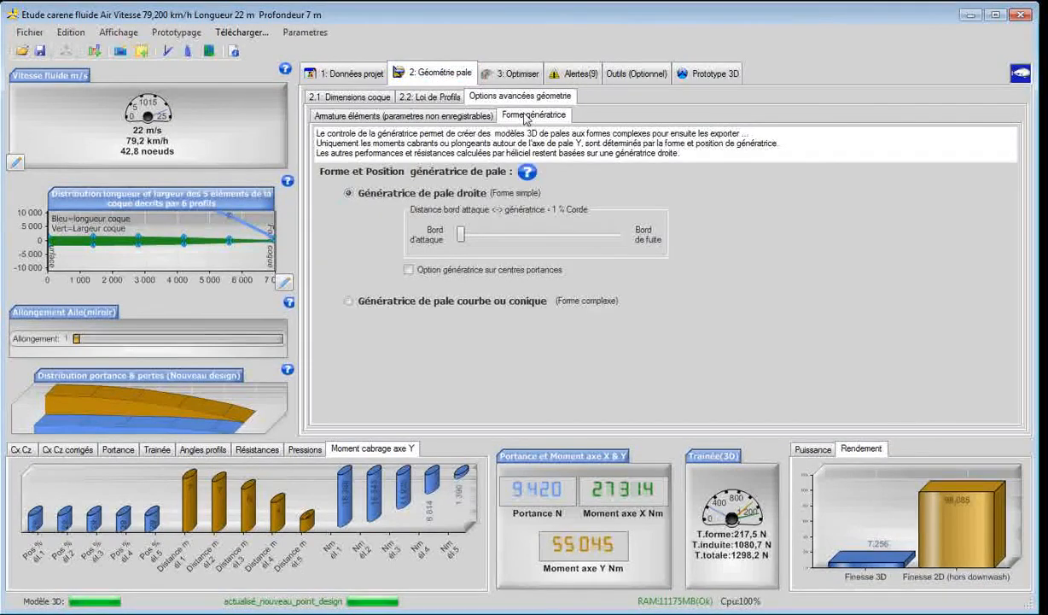
{"action": "left_click_drag", "start_coordinate": [461, 236], "coordinate": [569, 238]}
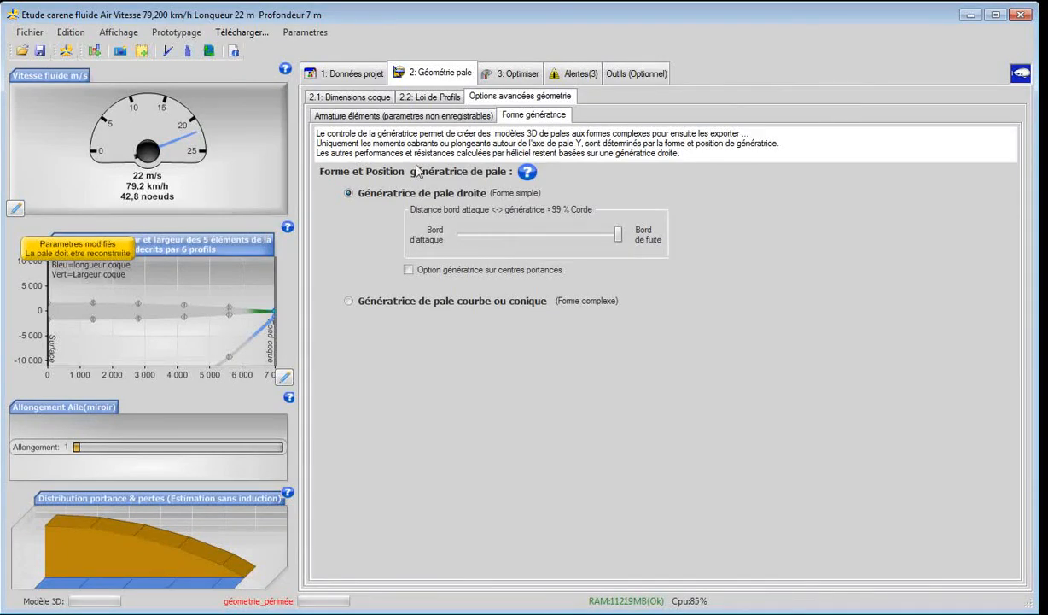
{"action": "left_click", "coordinate": [66, 50]}
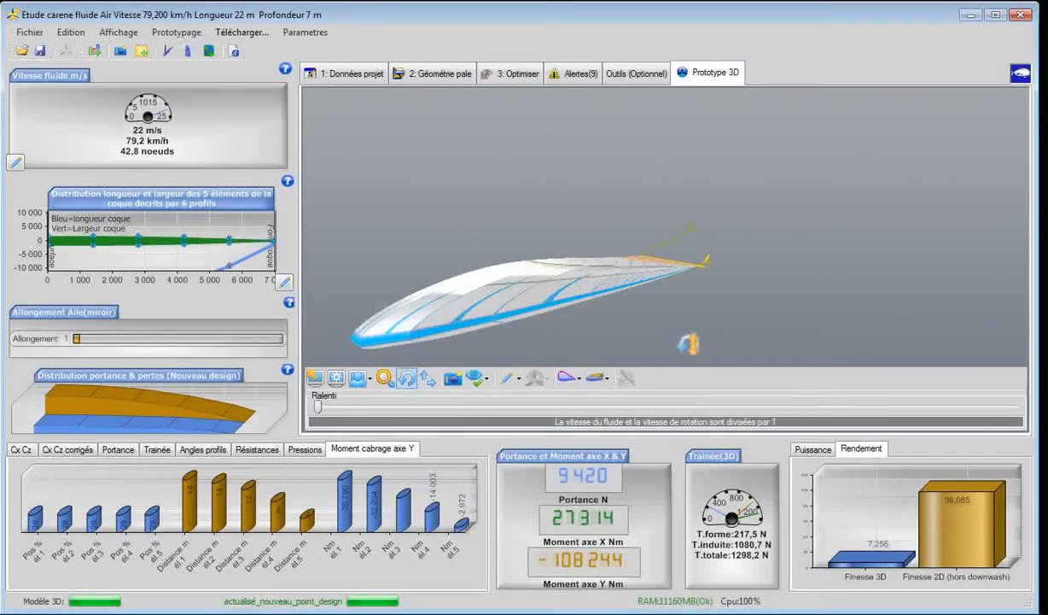
Examine the hull with its generatrix near the trailing edge from several angles, along with its Y-axis moment
{"action": "mouse_move", "coordinate": [688, 342]}
{"action": "left_mouse_down"}
{"action": "mouse_move", "coordinate": [704, 360]}
{"action": "mouse_move", "coordinate": [704, 334]}
{"action": "left_mouse_up"}
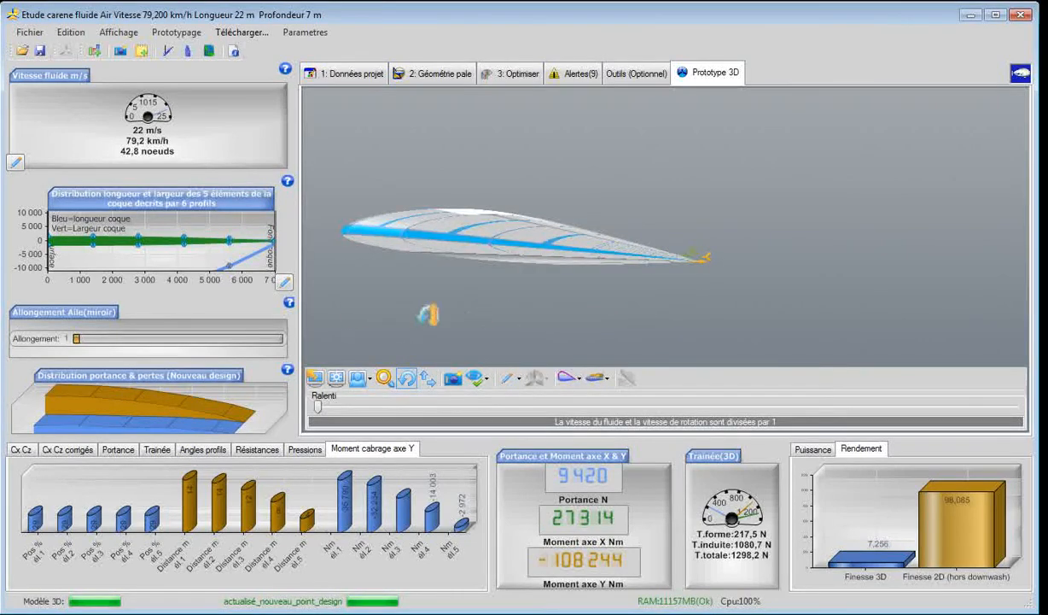
{"action": "left_click_drag", "start_coordinate": [422, 315], "coordinate": [777, 270]}
{"action": "mouse_move", "coordinate": [400, 172]}
{"action": "left_mouse_down"}
{"action": "mouse_move", "coordinate": [430, 208]}
{"action": "mouse_move", "coordinate": [424, 220]}
{"action": "mouse_move", "coordinate": [400, 154]}
{"action": "mouse_move", "coordinate": [409, 168]}
{"action": "left_mouse_up"}
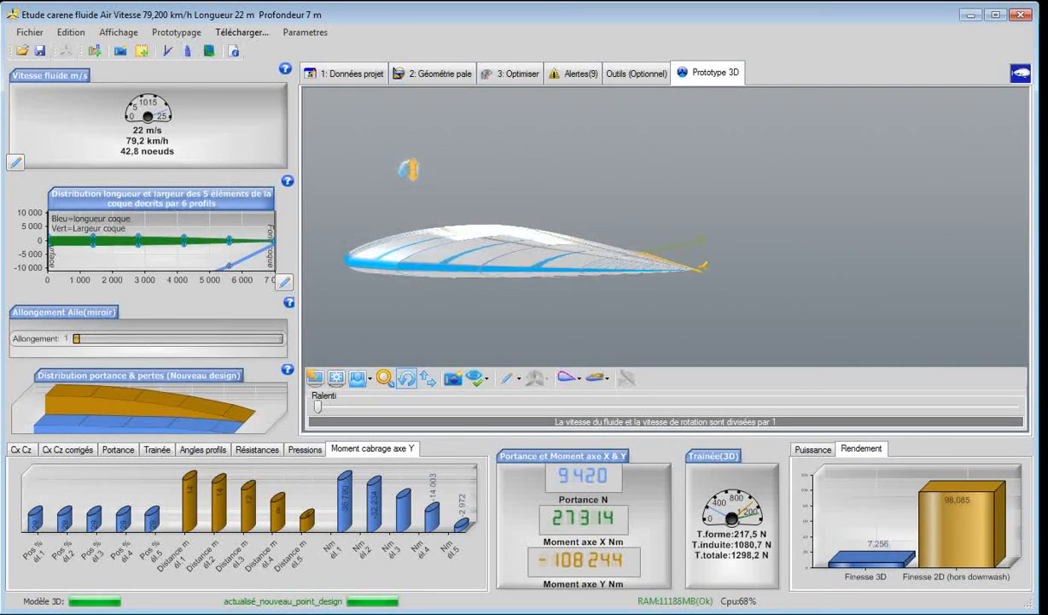
{"action": "left_click_drag", "start_coordinate": [543, 311], "coordinate": [573, 345]}
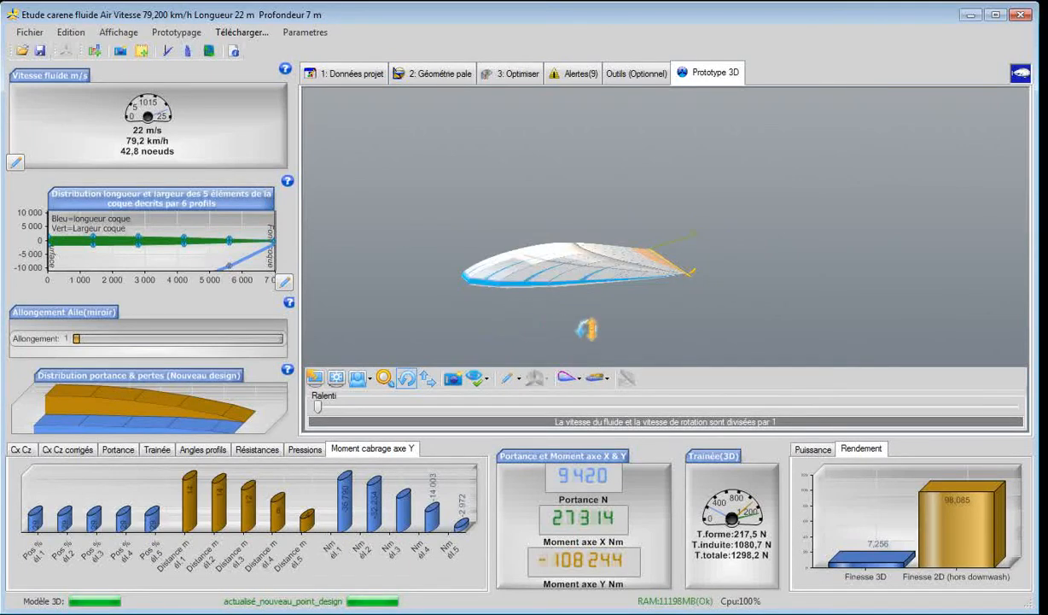
{"action": "left_click_drag", "start_coordinate": [586, 330], "coordinate": [565, 280]}
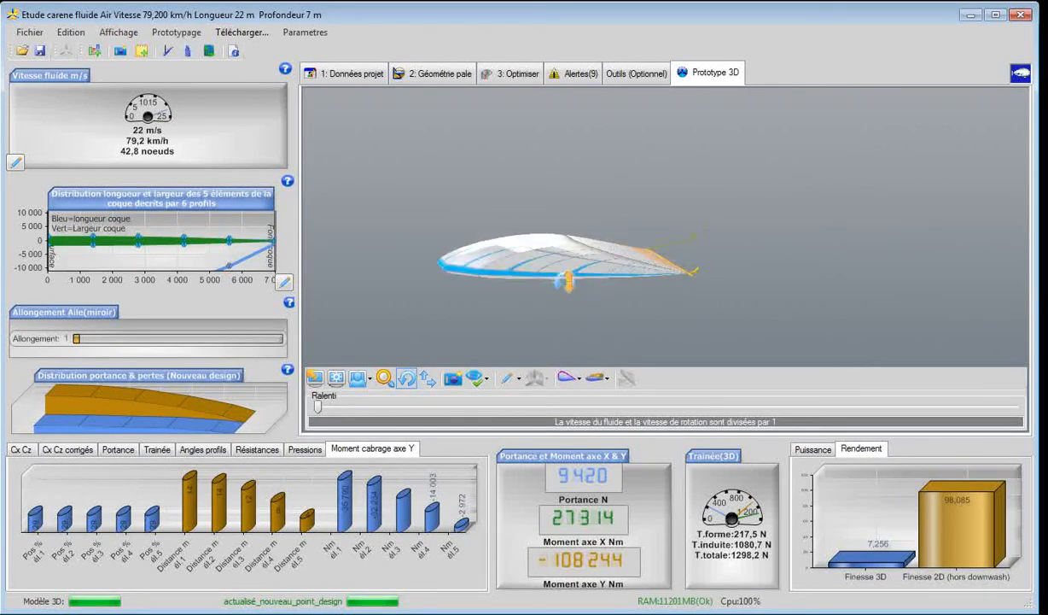